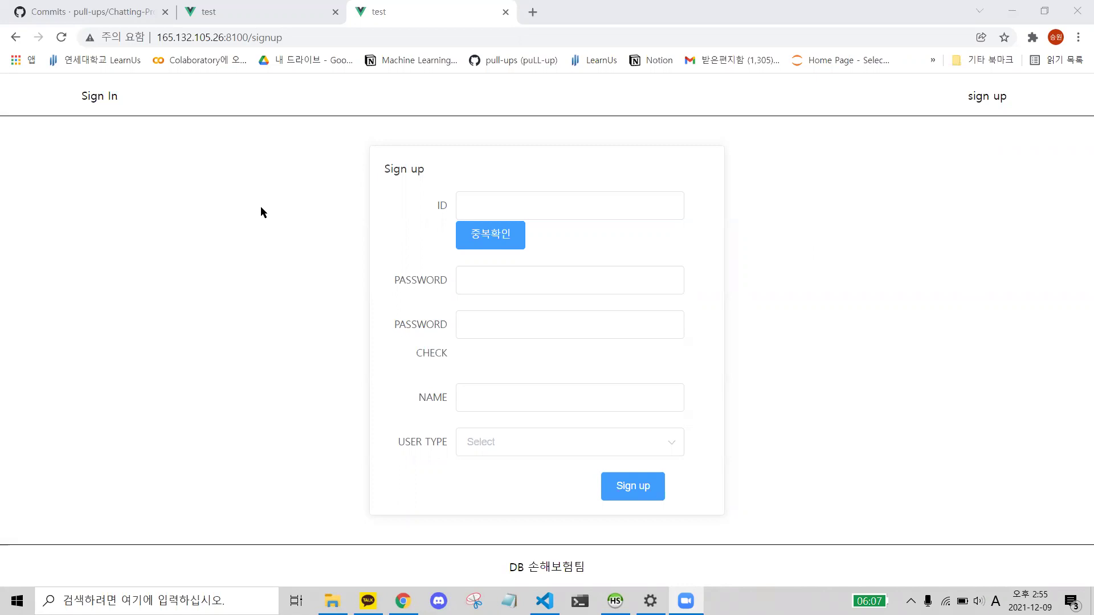
- In HeidiSQL's users table, inspect the existing account's row and its stored password hash
{"action": "left_click", "coordinate": [615, 601]}
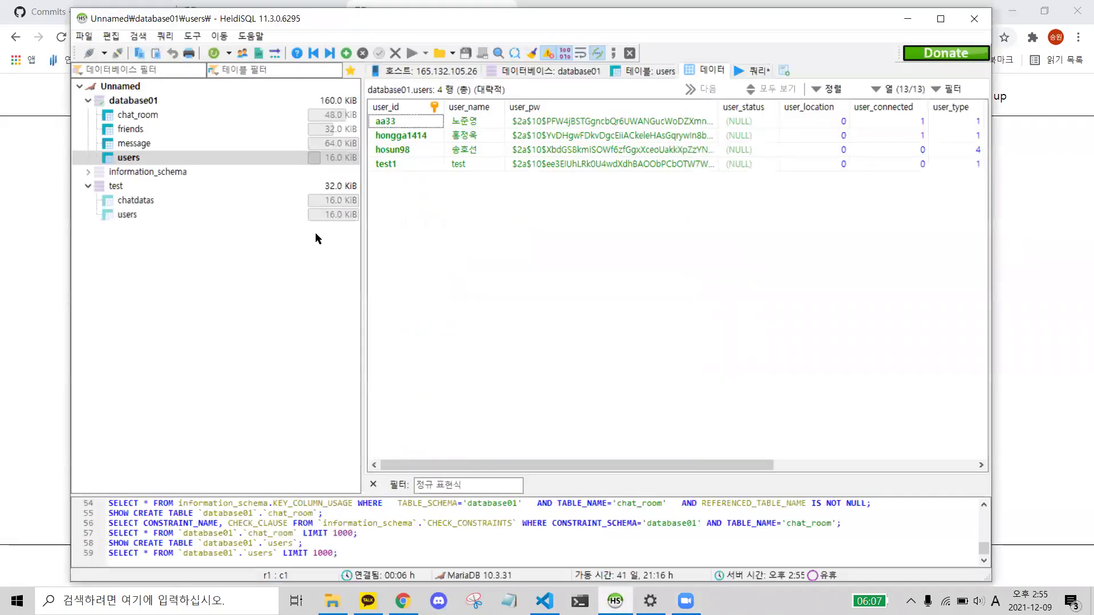
{"action": "left_click", "coordinate": [171, 159]}
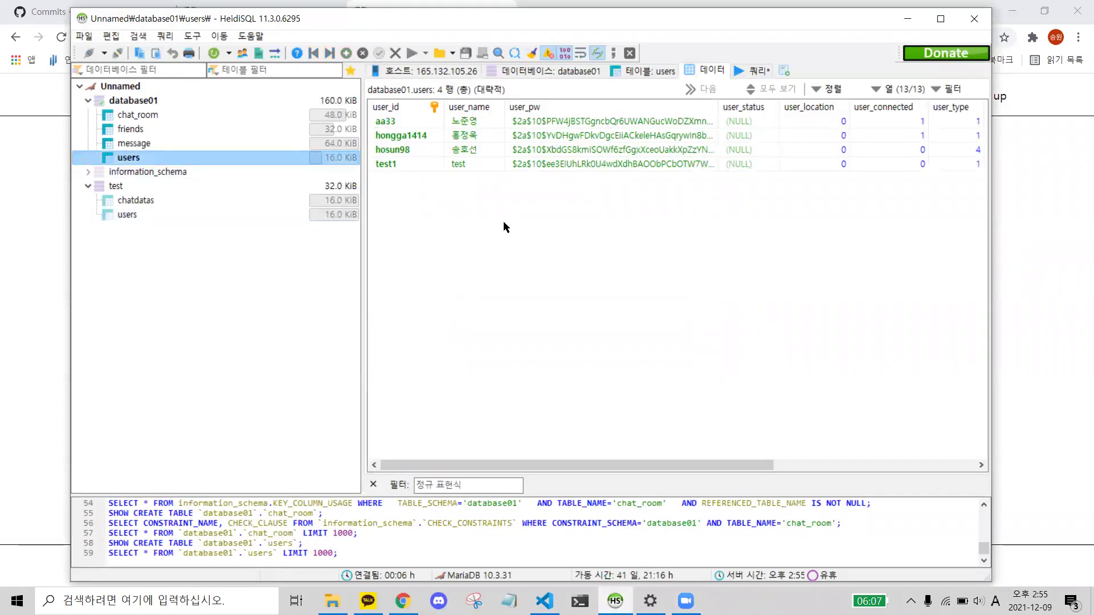
{"action": "left_click", "coordinate": [404, 150]}
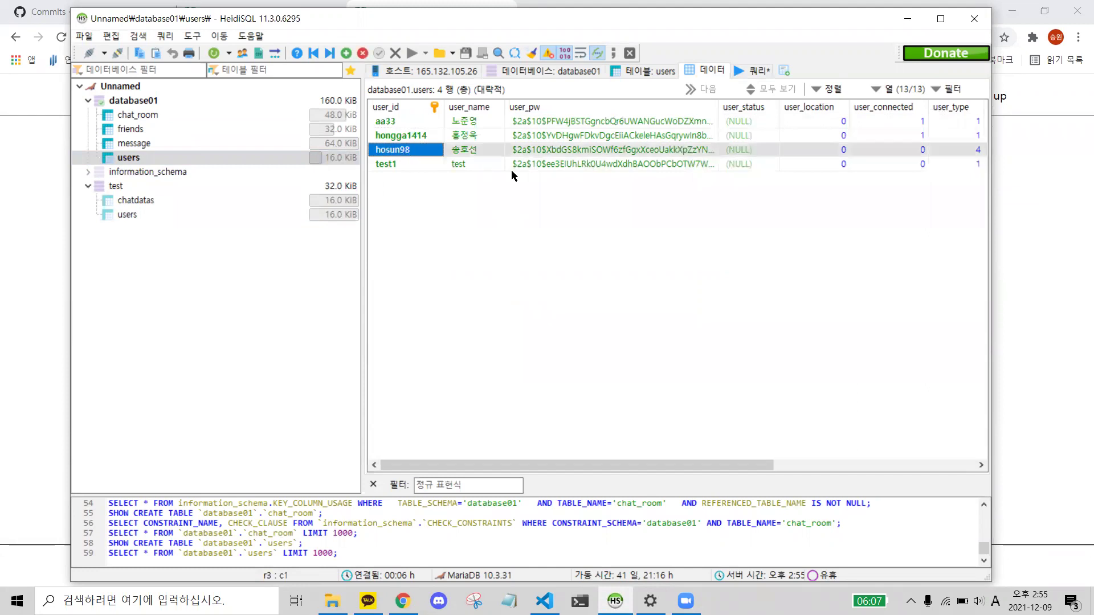
{"action": "left_click", "coordinate": [556, 151]}
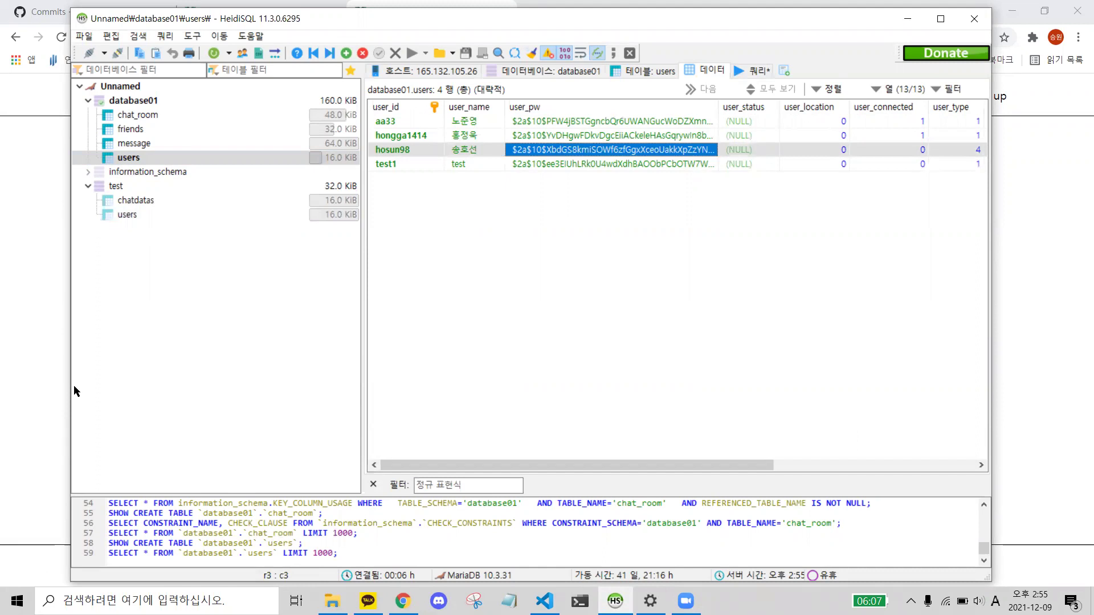
{"action": "key", "text": "alt+Tab"}
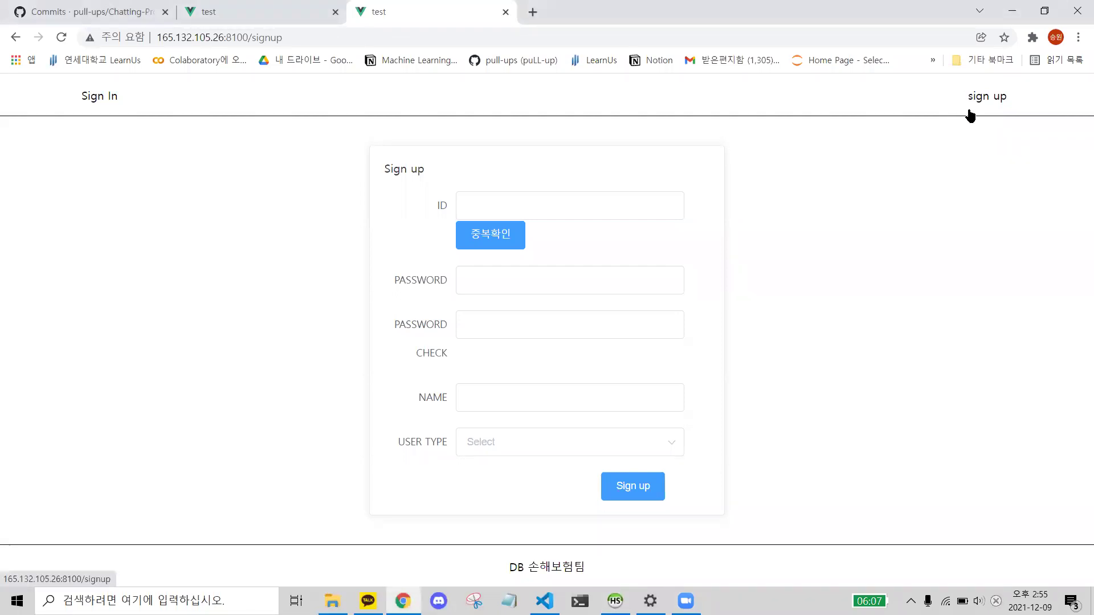
- On the Sign In page, log in with the existing account's ID and password, revealing the password first
{"action": "left_click", "coordinate": [106, 98]}
{"action": "left_click", "coordinate": [532, 302]}
{"action": "type", "text": "hon"}
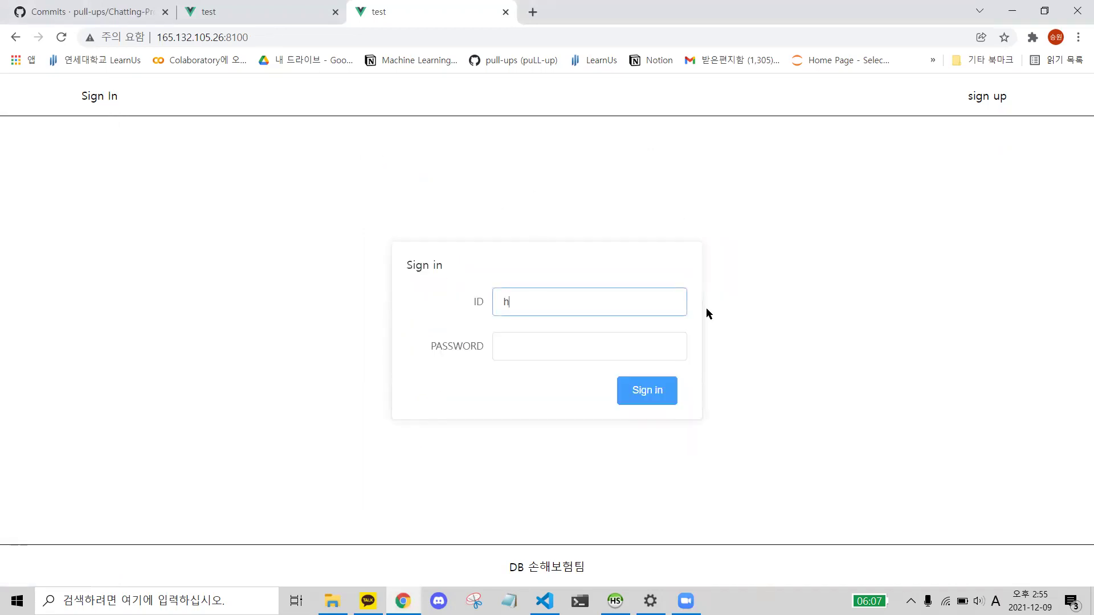
{"action": "key", "text": "BackSpace"}
{"action": "key", "text": "BackSpace"}
{"action": "type", "text": "osun"}
{"action": "key", "text": "alt+Tab"}
{"action": "key", "text": "alt+Tab"}
{"action": "type", "text": "98"}
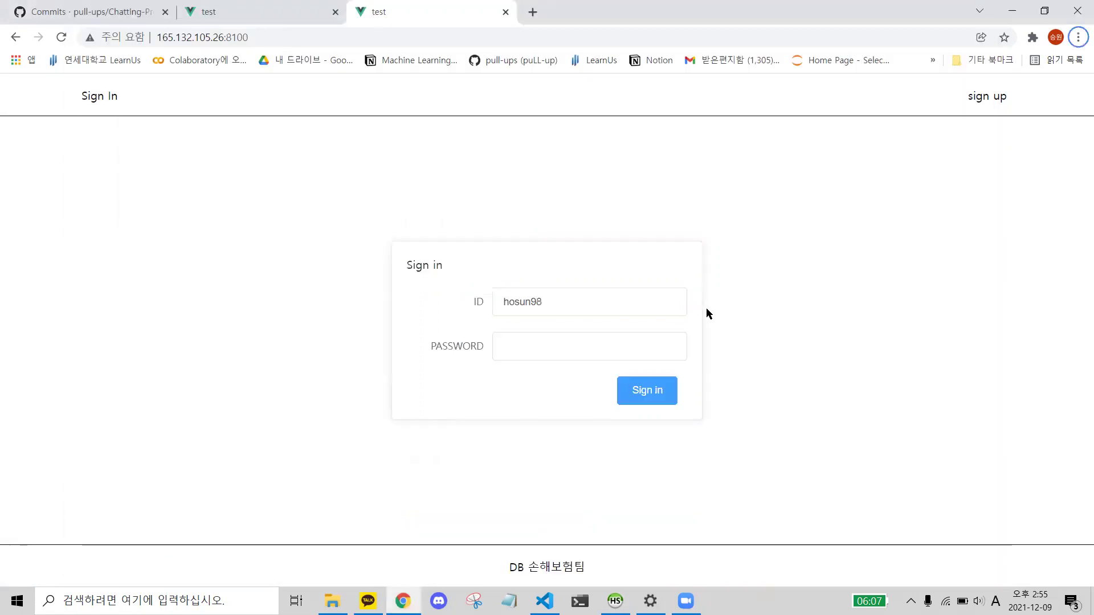
{"action": "key", "text": "alt+Tab"}
{"action": "key", "text": "alt+Tab"}
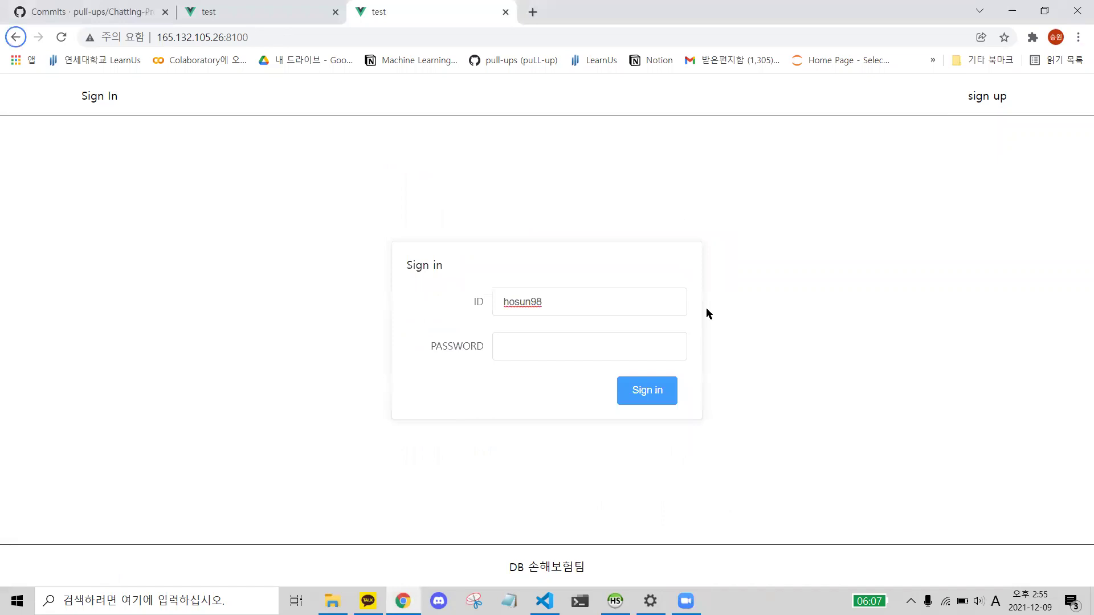
{"action": "left_click", "coordinate": [673, 359]}
{"action": "type", "text": "****"}
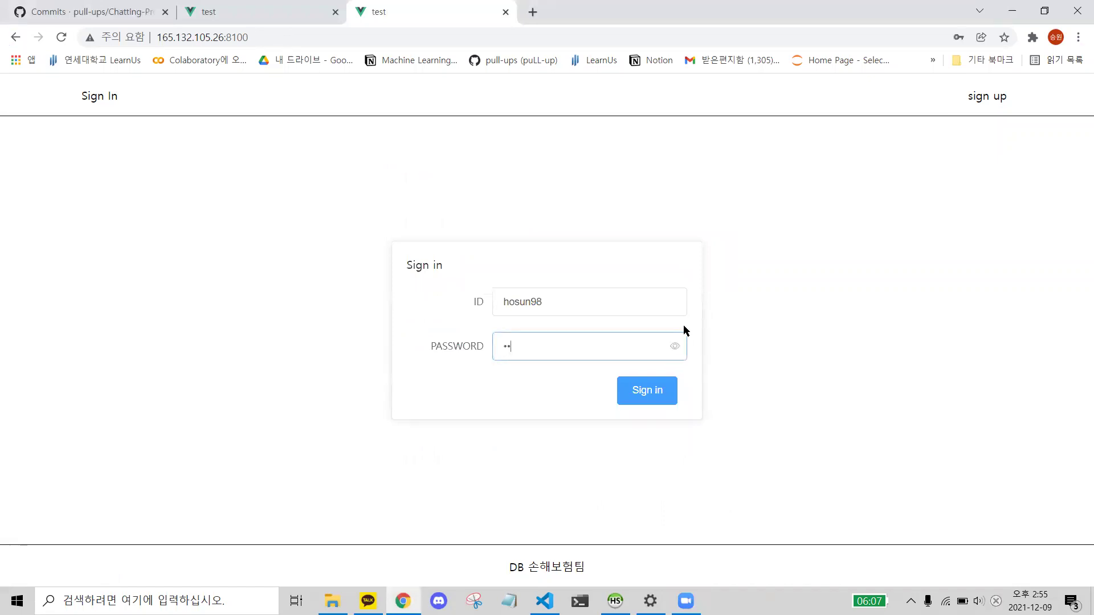
{"action": "left_click", "coordinate": [674, 353]}
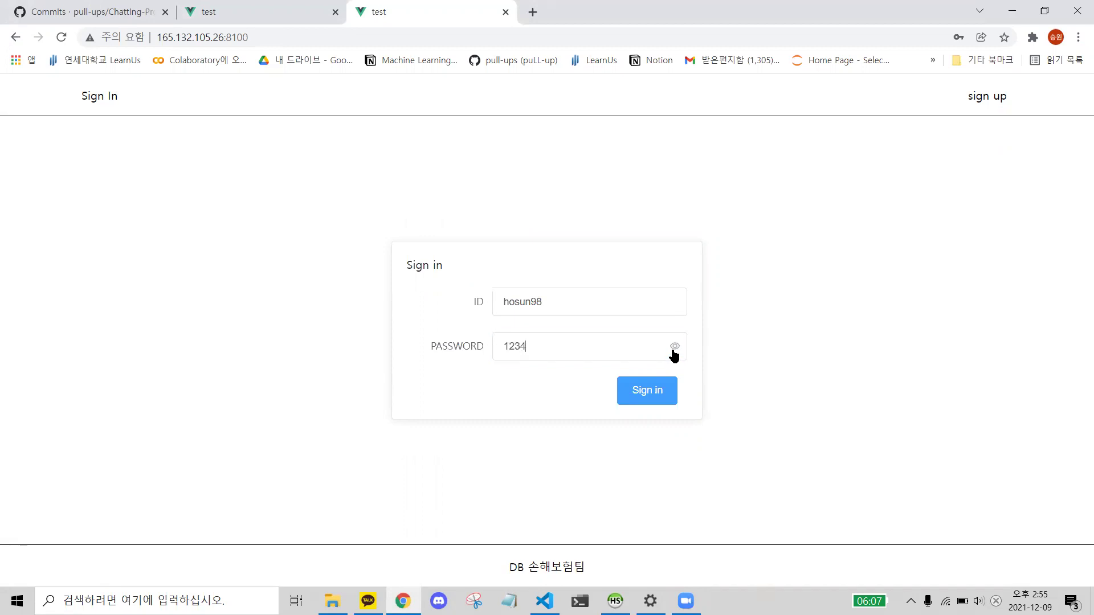
{"action": "left_click", "coordinate": [636, 392]}
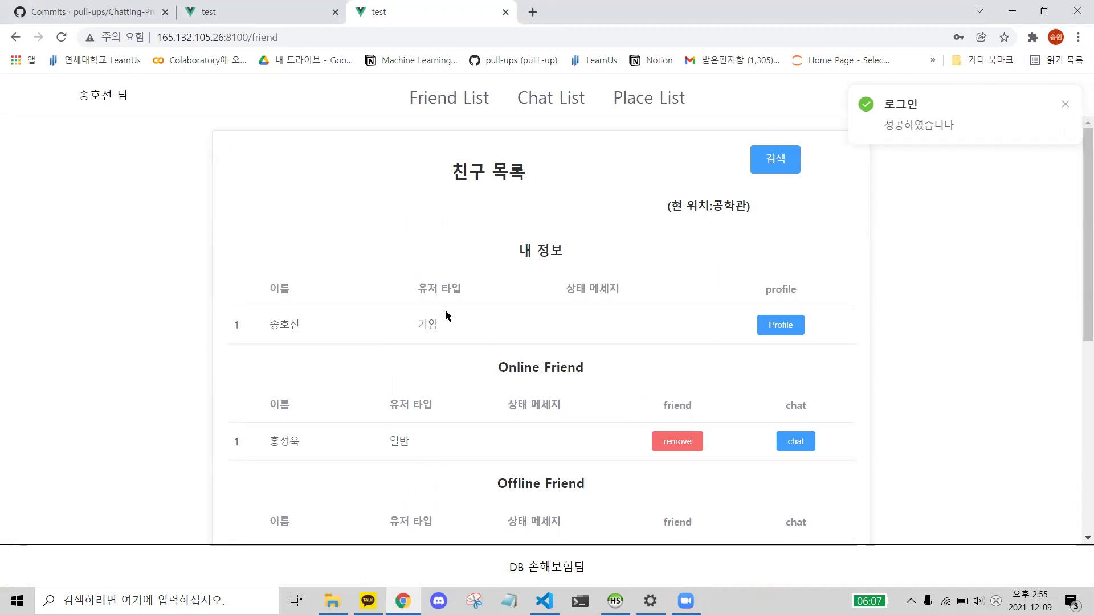
- Dismiss the login notice, sign out, and re-enter the account ID on the sign-in form
{"action": "left_click", "coordinate": [1065, 104]}
{"action": "left_click", "coordinate": [961, 104]}
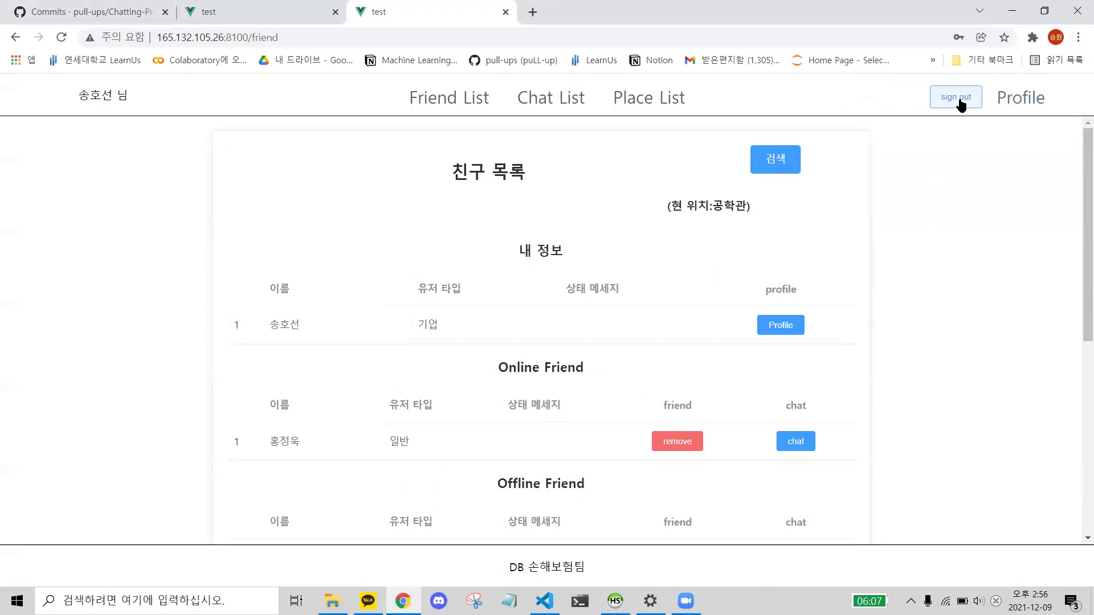
{"action": "left_click", "coordinate": [548, 309]}
{"action": "type", "text": "hosun"}
{"action": "key", "text": "alt+Tab"}
{"action": "key", "text": "alt+Tab"}
{"action": "type", "text": "98"}
- Submit a wrong password, check the 'Incorrect id or password' error, then close it
{"action": "left_click", "coordinate": [587, 342]}
{"action": "type", "text": "••••"}
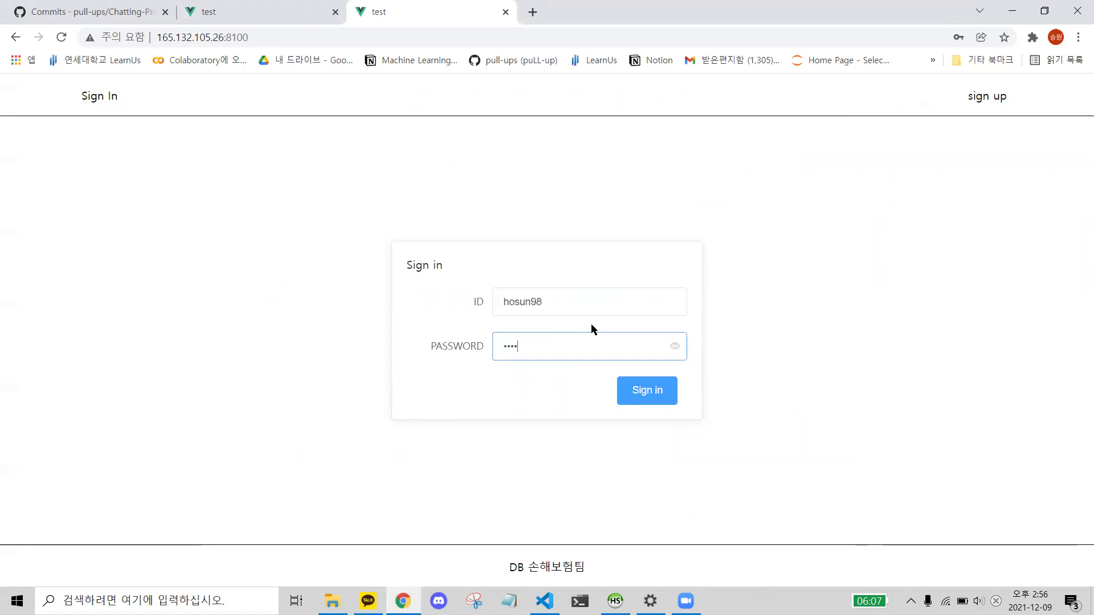
{"action": "left_click", "coordinate": [674, 348]}
{"action": "left_click", "coordinate": [653, 397]}
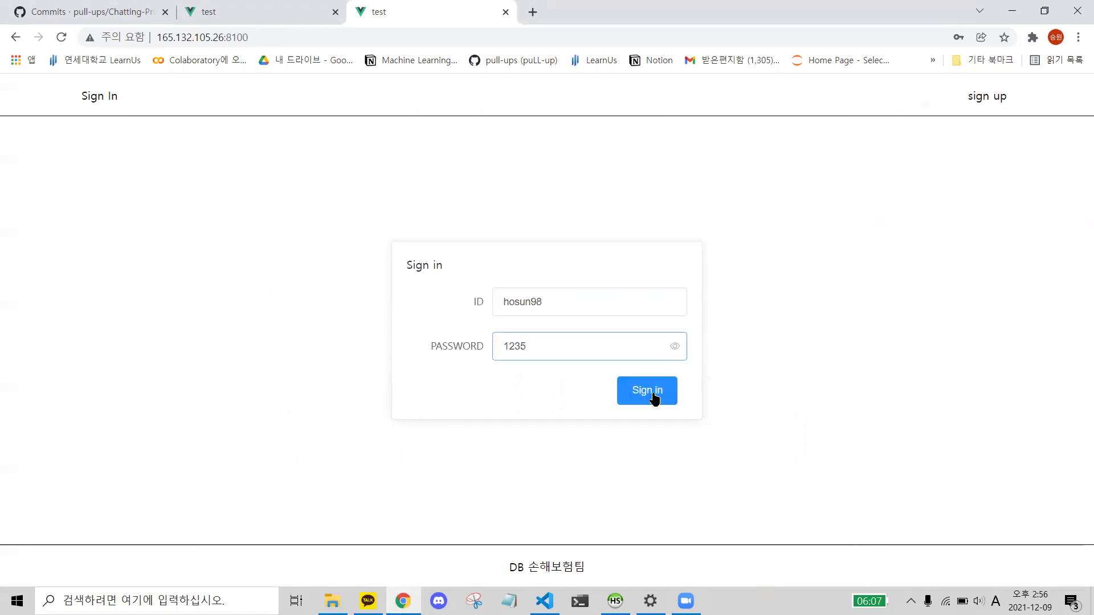
{"action": "left_click", "coordinate": [653, 397]}
{"action": "triple_click", "coordinate": [959, 127]}
{"action": "left_click", "coordinate": [948, 137]}
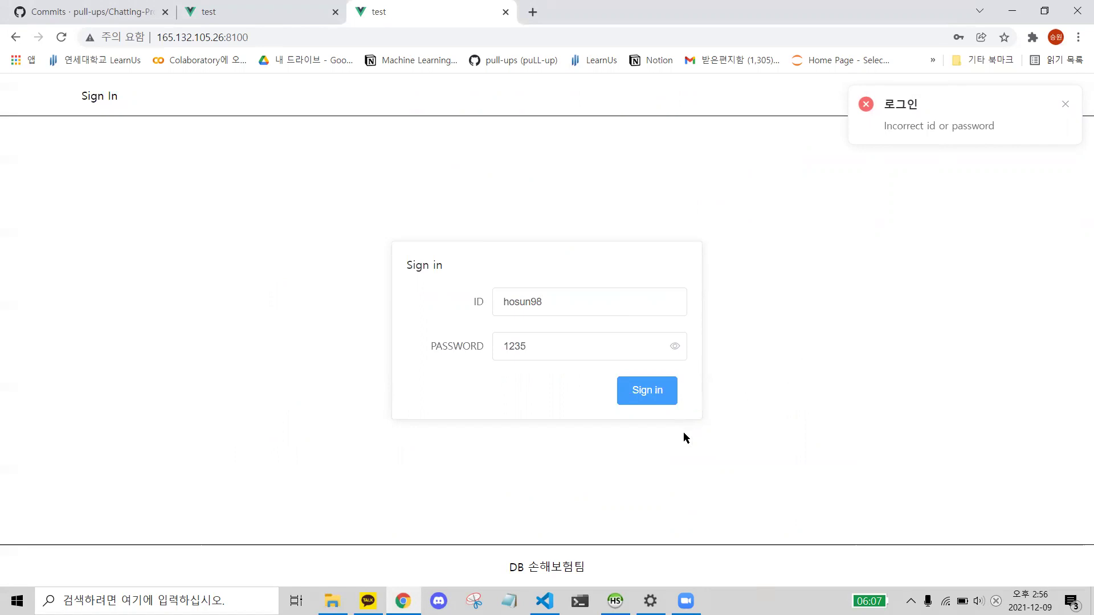
{"action": "left_click", "coordinate": [1065, 105]}
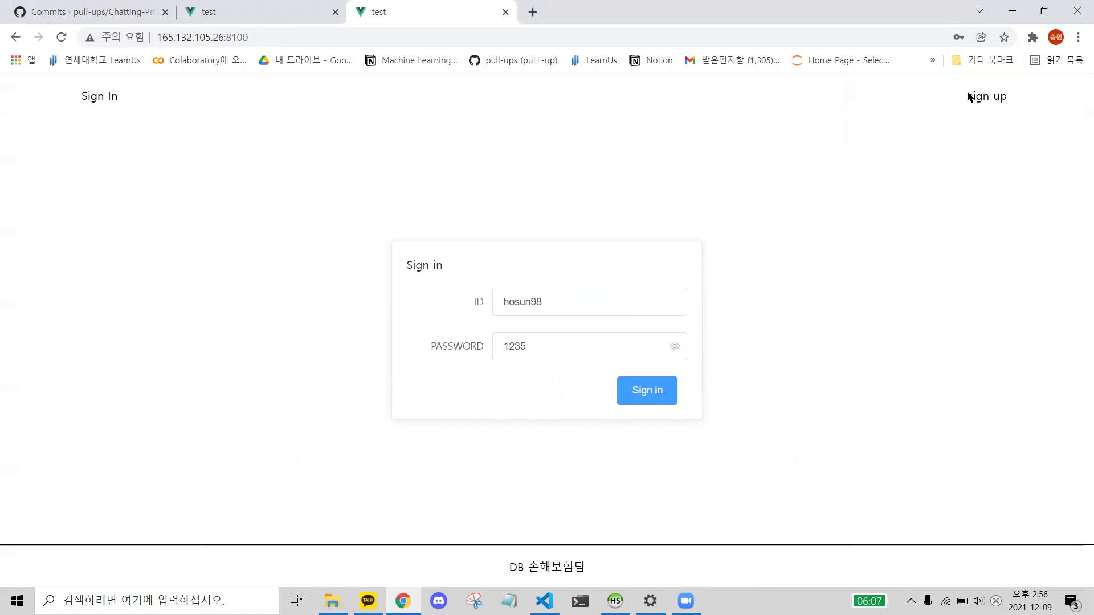
- On the sign-up form, enter the already-registered ID and run 중복확인 to see it flagged as duplicate
{"action": "left_click", "coordinate": [982, 103]}
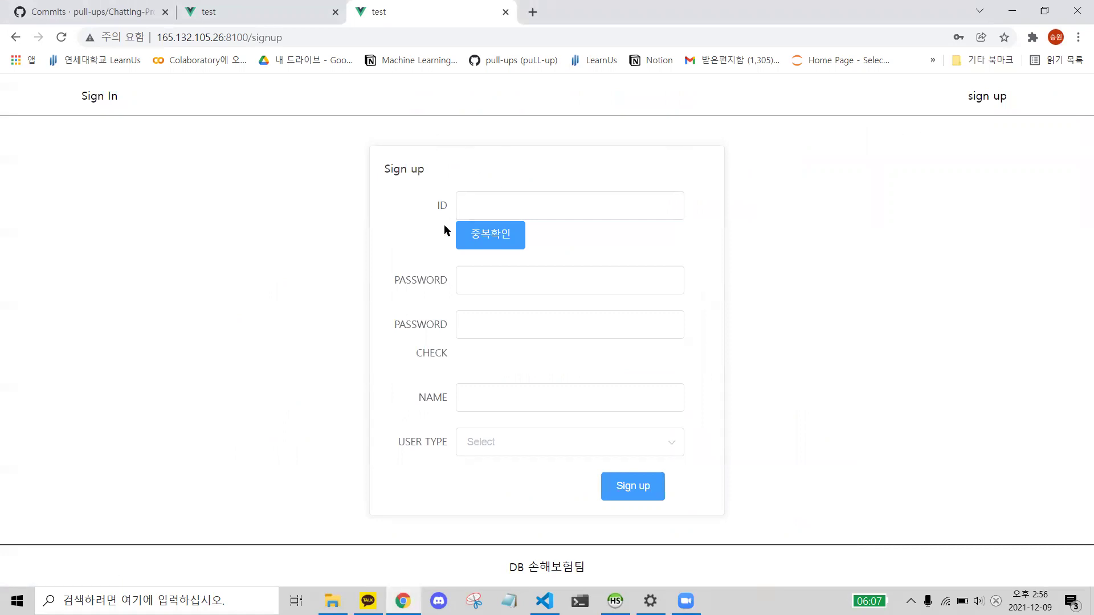
{"action": "left_click", "coordinate": [507, 206]}
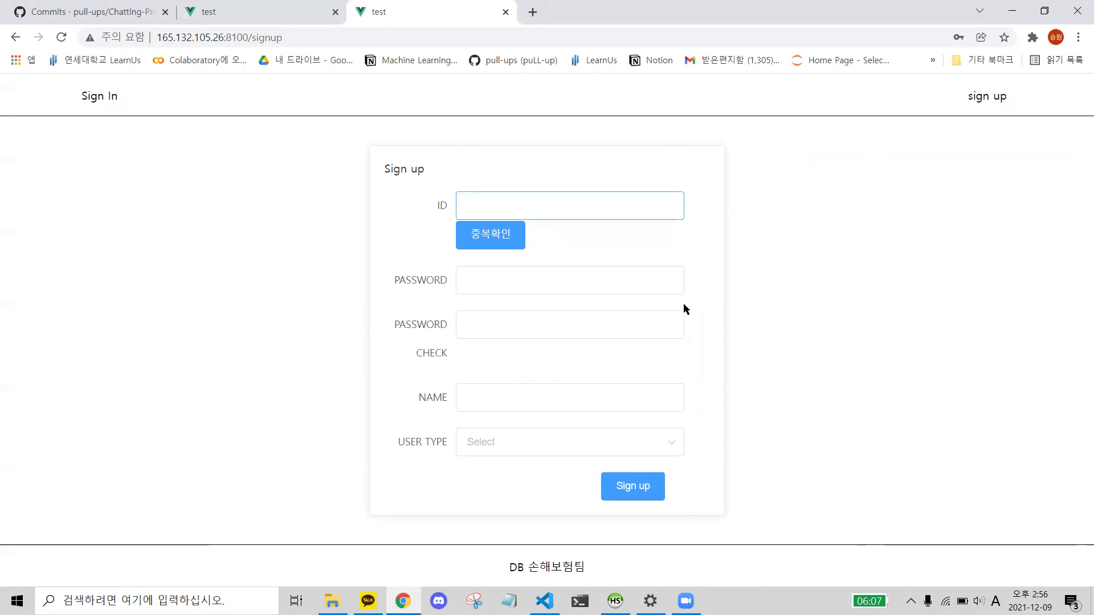
{"action": "key", "text": "alt+Tab"}
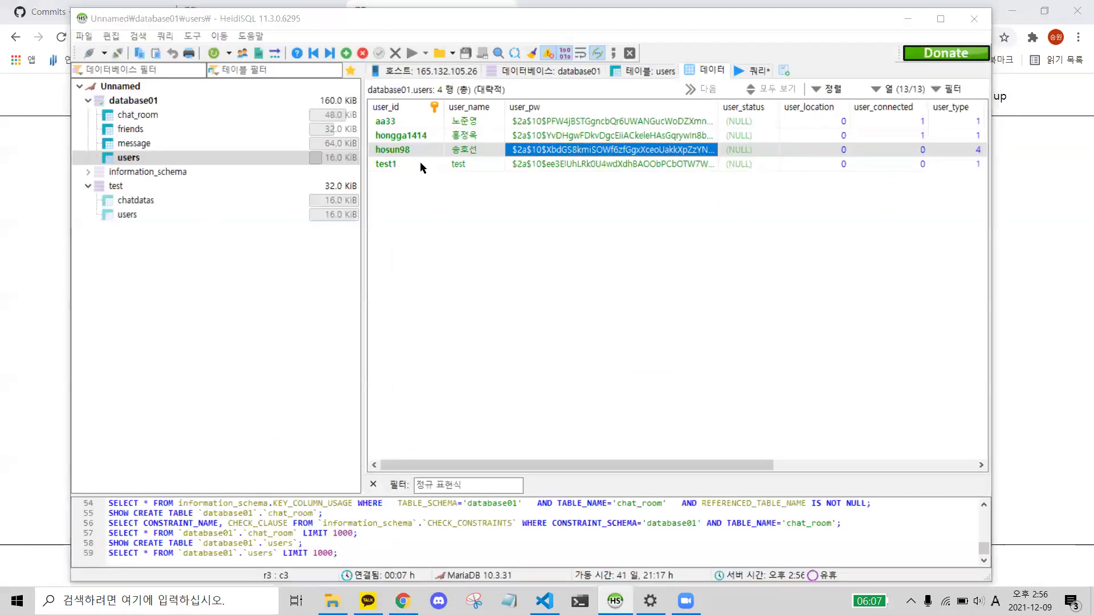
{"action": "key", "text": "alt+Tab"}
{"action": "type", "text": "hosun98"}
{"action": "left_click", "coordinate": [483, 230]}
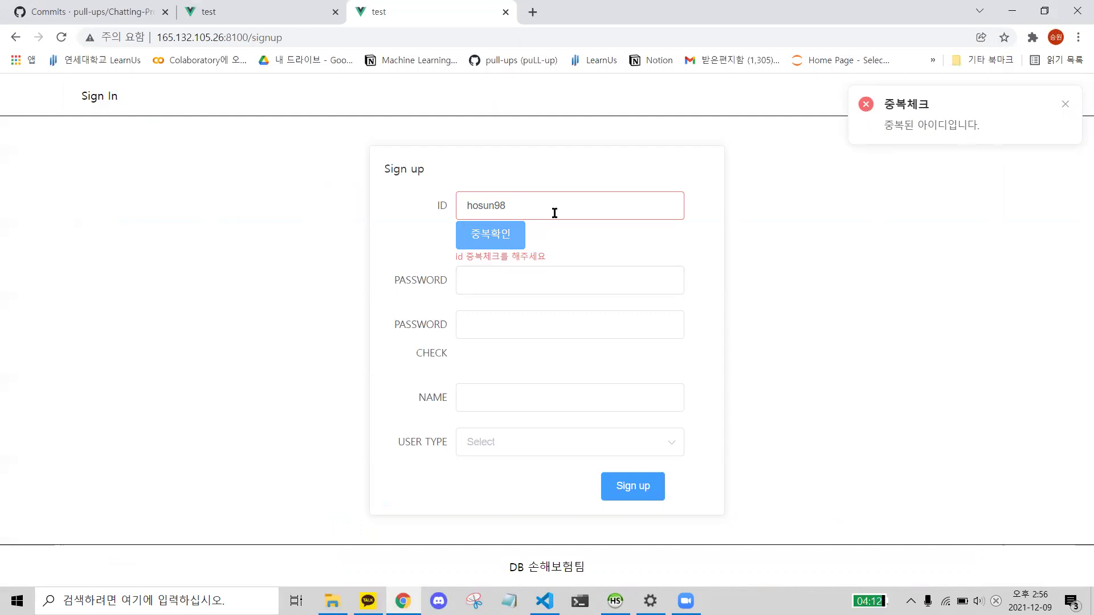
- Replace the ID with a different new one and run 중복확인 again
{"action": "left_click_drag", "start_coordinate": [554, 212], "coordinate": [332, 196]}
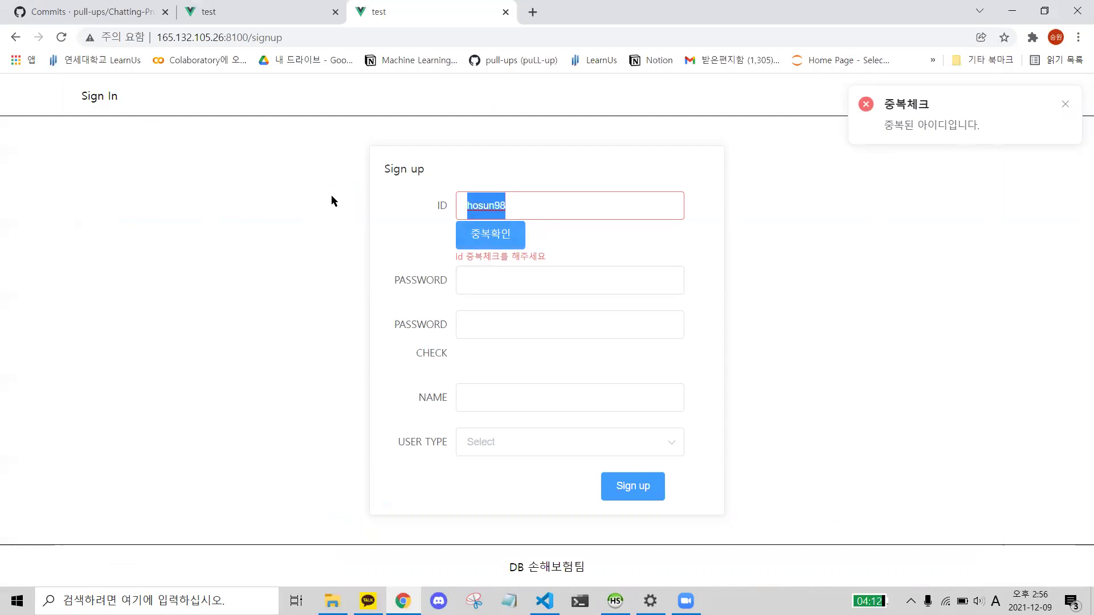
{"action": "key", "text": "alt+Tab"}
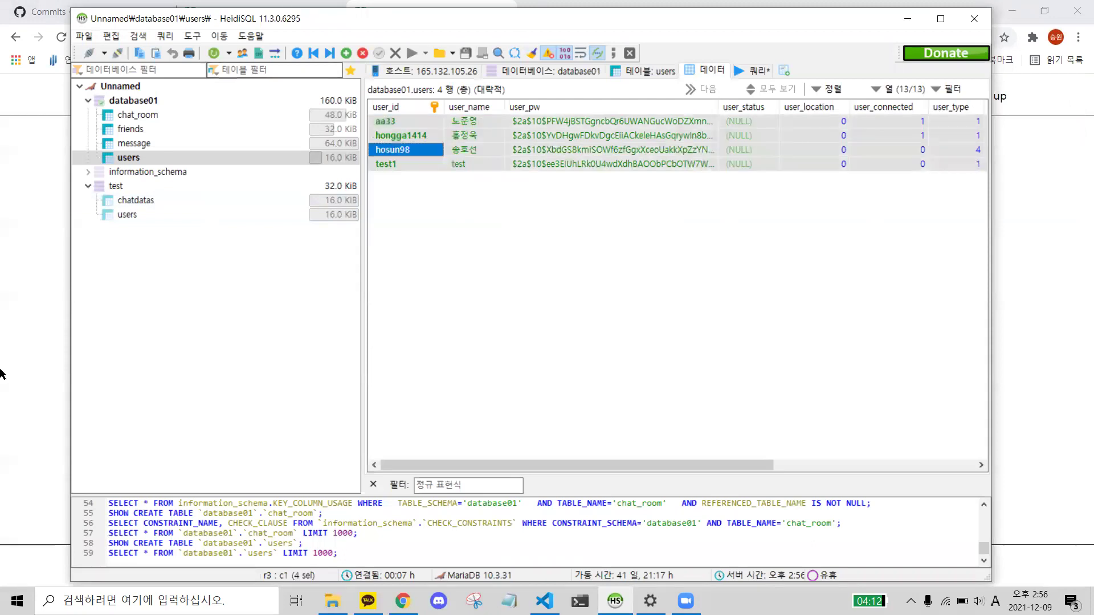
{"action": "key", "text": "alt+Tab"}
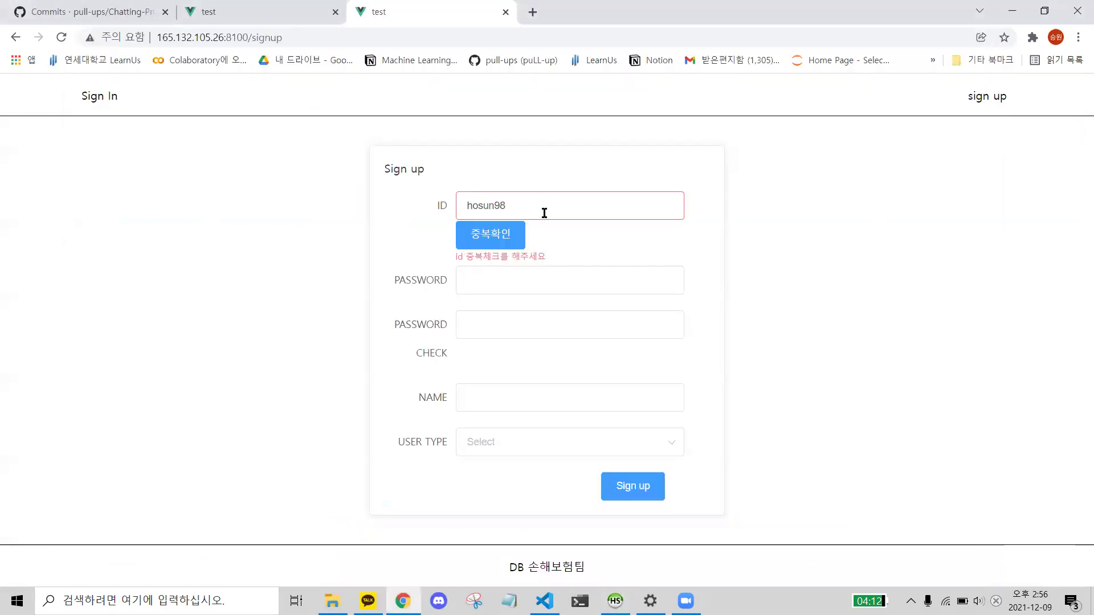
{"action": "left_click_drag", "start_coordinate": [541, 208], "coordinate": [265, 166]}
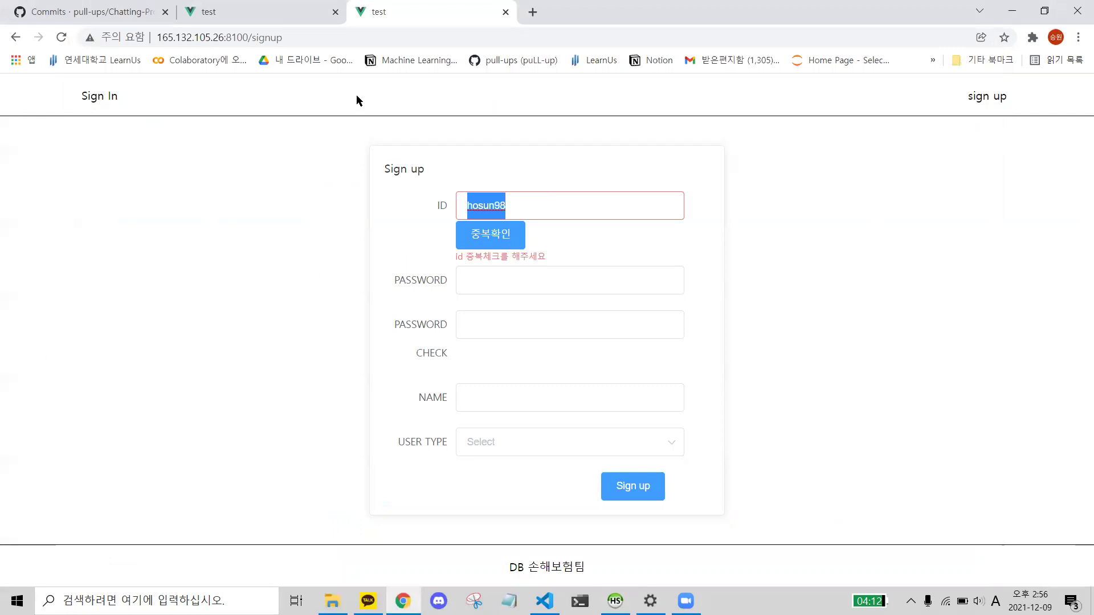
{"action": "type", "text": "p"}
{"action": "key", "text": "BackSpace"}
{"action": "type", "text": "sng"}
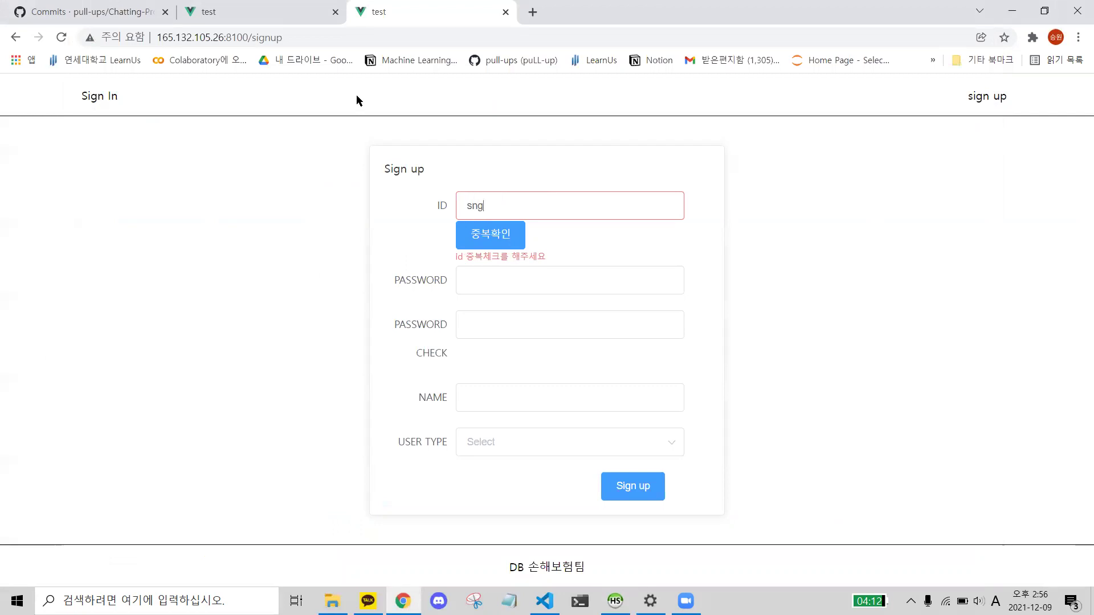
{"action": "type", "text": "won178"}
{"action": "key", "text": "BackSpace"}
{"action": "left_click", "coordinate": [489, 238]}
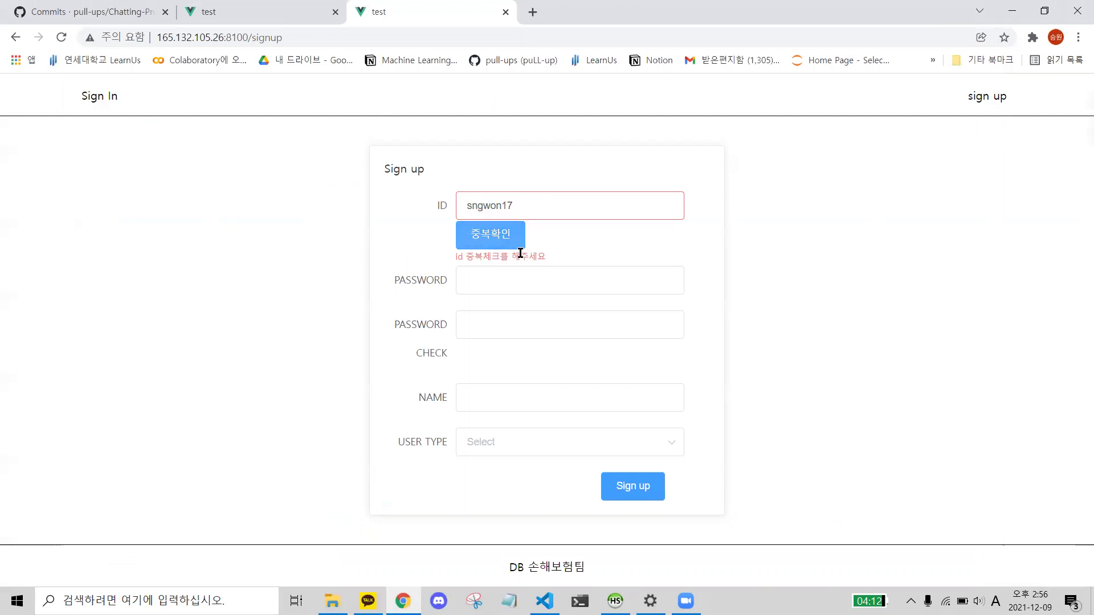
{"action": "left_click", "coordinate": [513, 282]}
{"action": "key", "text": "alt+Tab"}
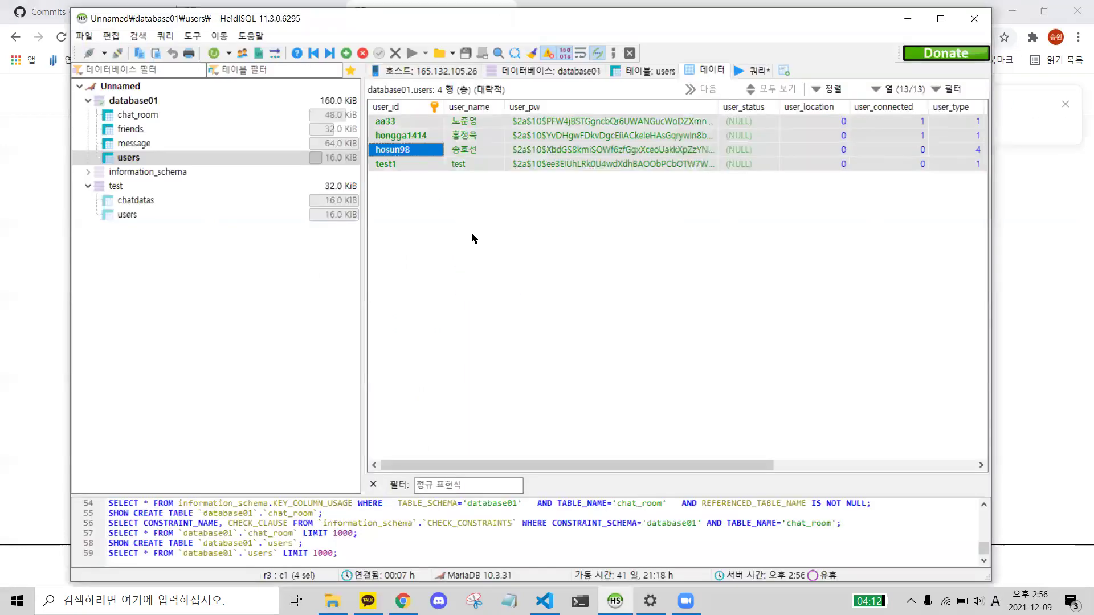
- Refresh HeidiSQL's users table, then enter another new ID on the sign-up form and confirm it's available
{"action": "left_click", "coordinate": [136, 143]}
{"action": "left_click", "coordinate": [129, 158]}
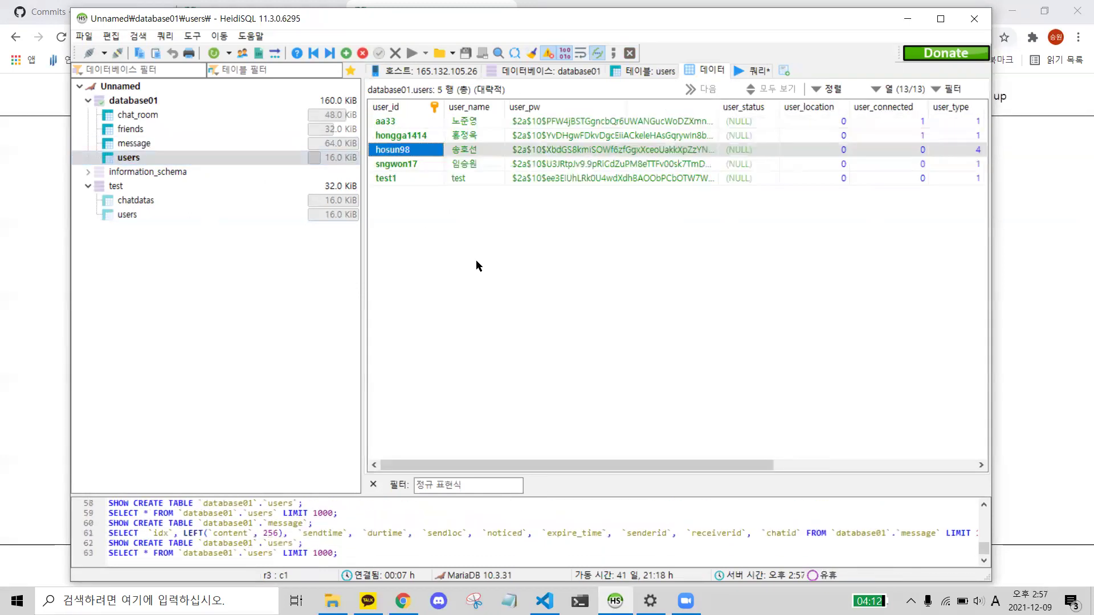
{"action": "key", "text": "alt+Tab"}
{"action": "double_click", "coordinate": [534, 205]}
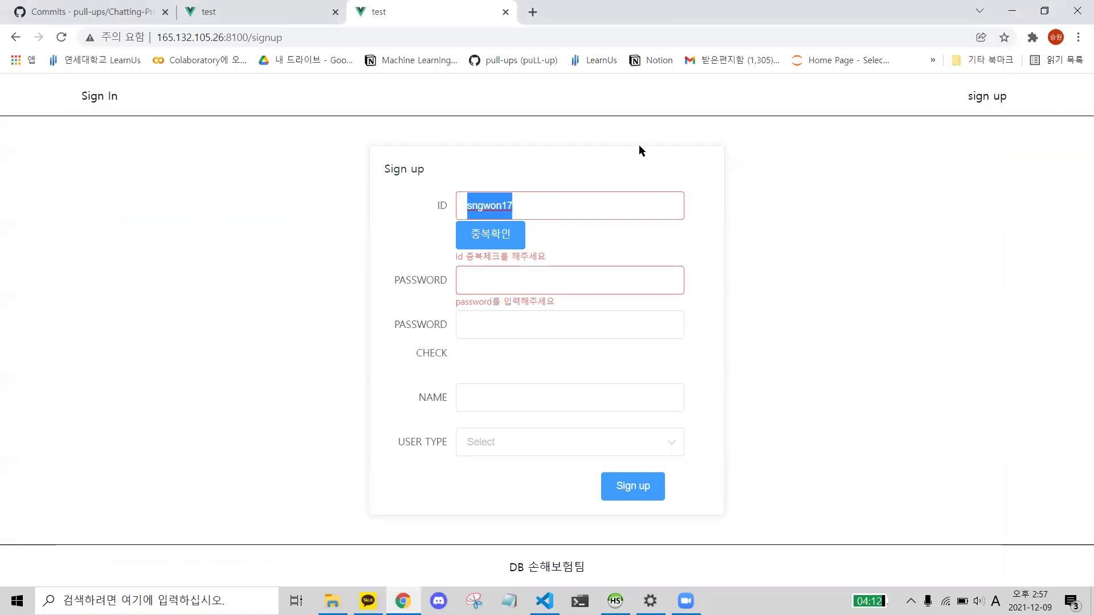
{"action": "type", "text": "jaechan17"}
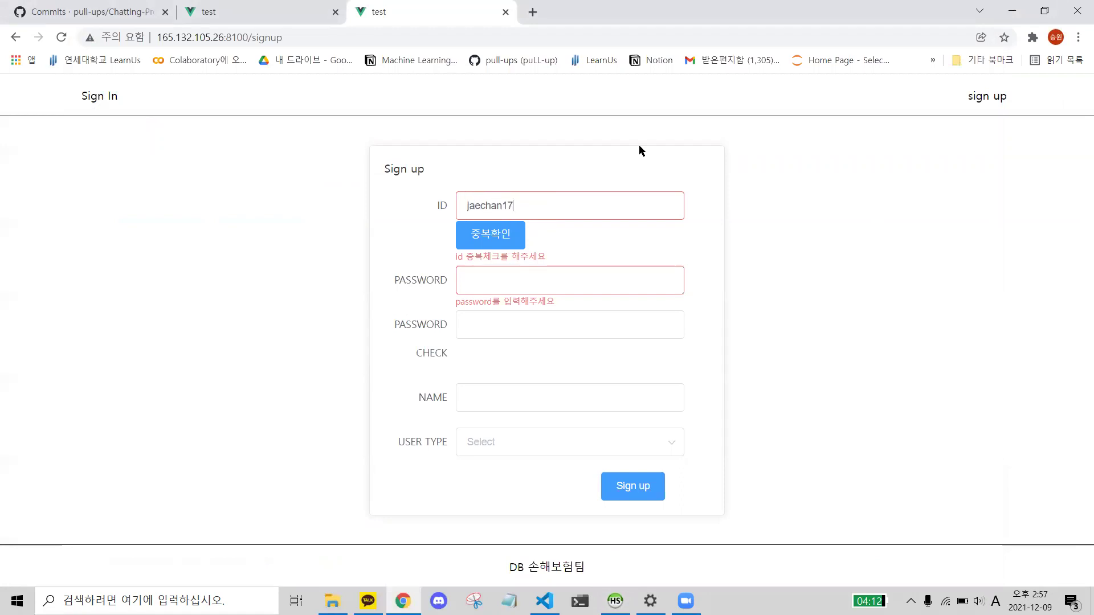
{"action": "left_click", "coordinate": [498, 234]}
- Fill in matching PASSWORD and PASSWORD CHECK, the NAME, choose 학생 as USER TYPE, and submit sign-up
{"action": "left_click", "coordinate": [503, 279]}
{"action": "type", "text": "12341234"}
{"action": "key", "text": "Tab"}
{"action": "type", "text": "12341234"}
{"action": "key", "text": "Tab"}
{"action": "type", "text": "ㅇ재찬"}
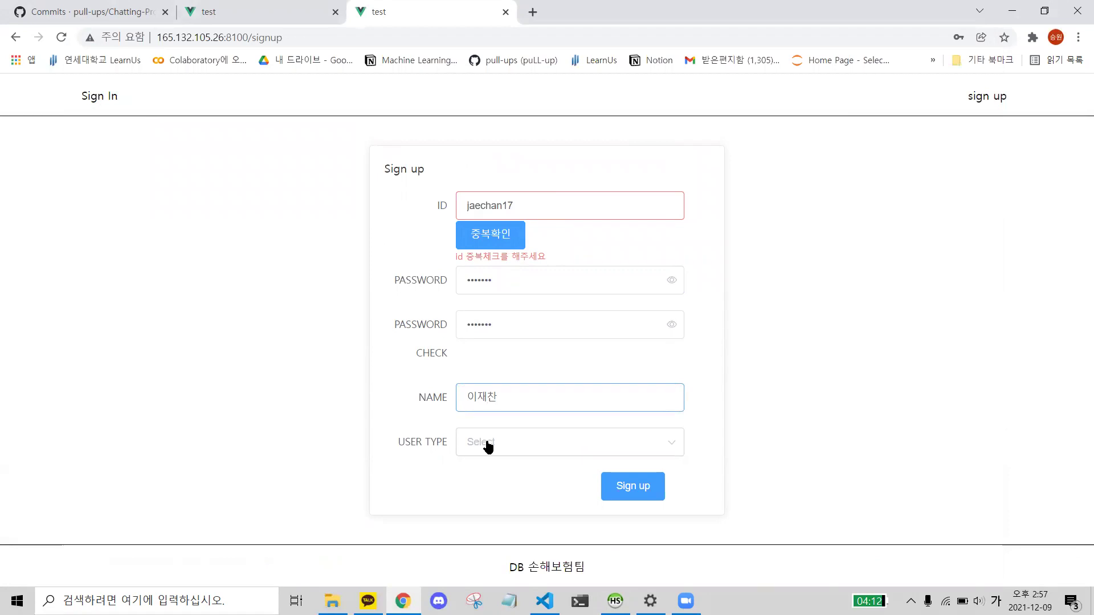
{"action": "left_click", "coordinate": [487, 446]}
{"action": "left_click", "coordinate": [498, 503]}
{"action": "left_click", "coordinate": [630, 491]}
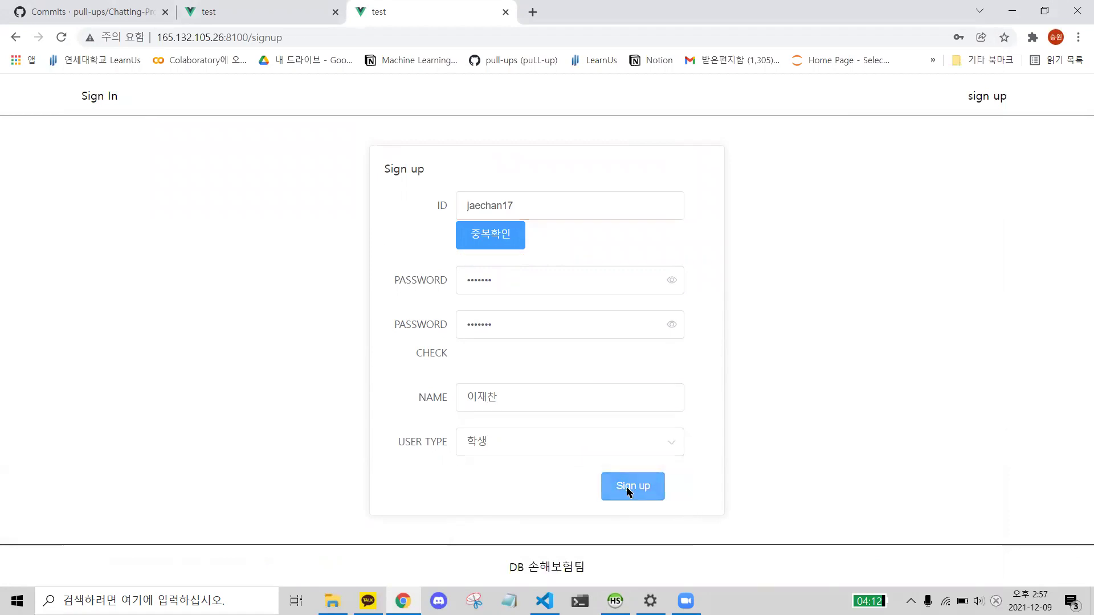
- Reload HeidiSQL's users table and select the newly added sixth account row
{"action": "left_click", "coordinate": [616, 601]}
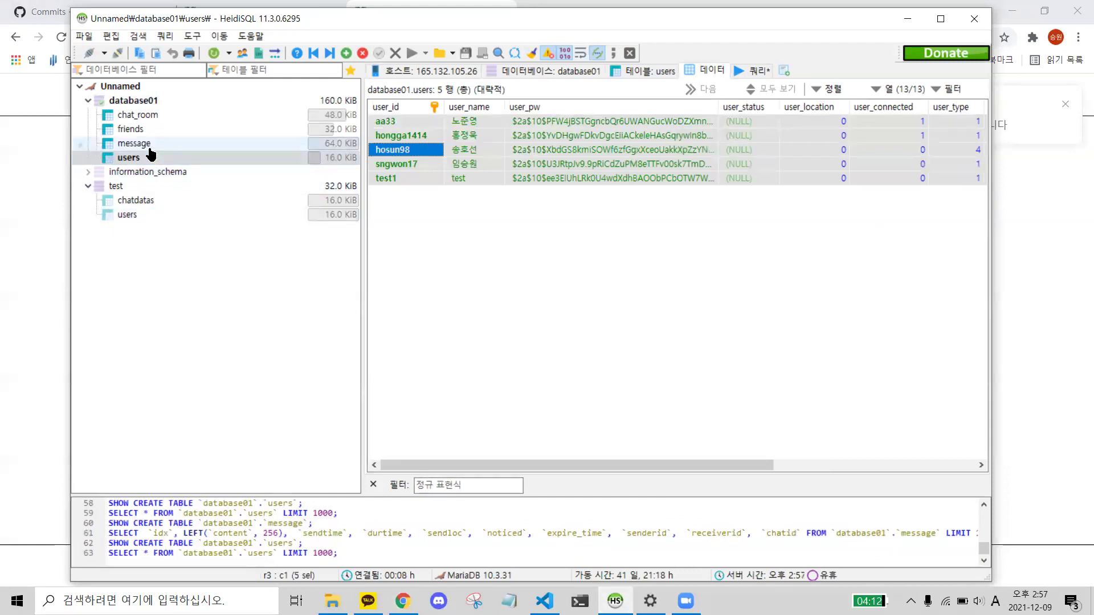
{"action": "left_click", "coordinate": [149, 144]}
{"action": "left_click", "coordinate": [129, 157]}
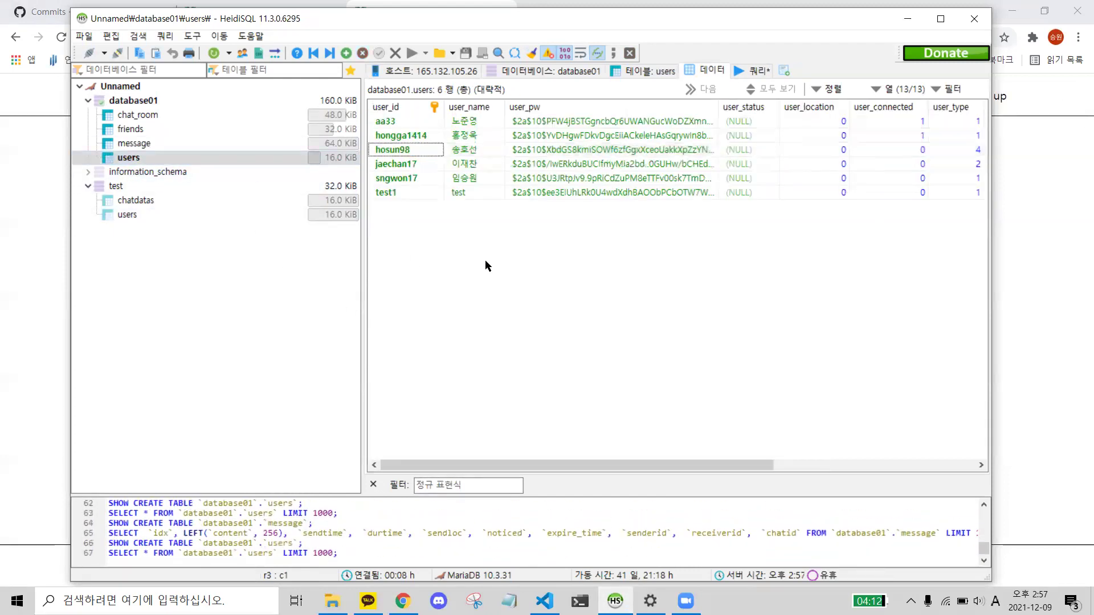
{"action": "key", "text": "Down"}
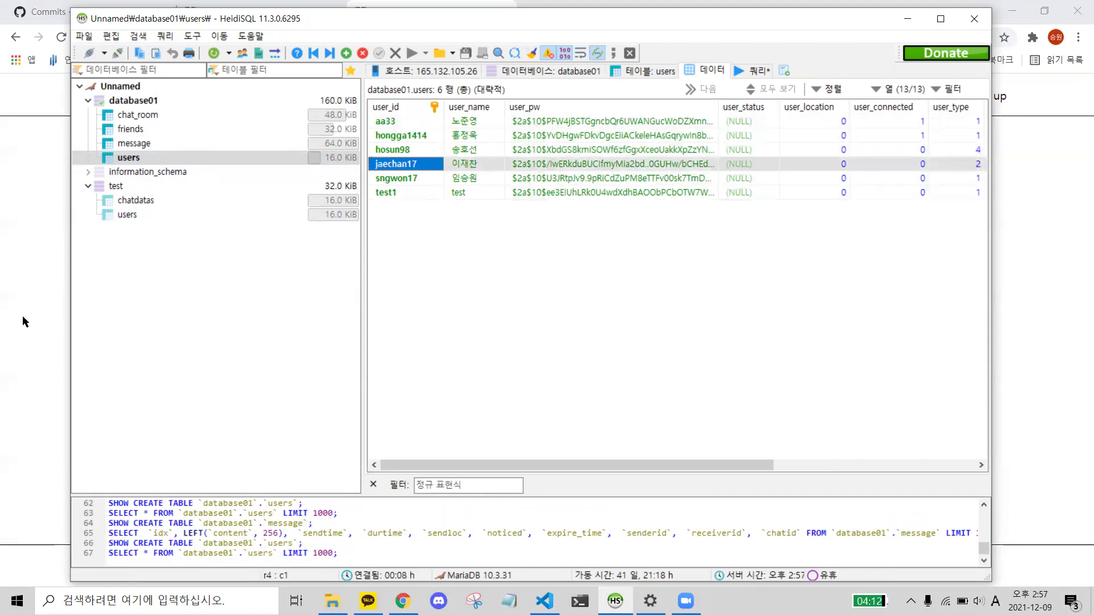
- Go back to the sign-up form, enter a new ID, and confirm it's available with 중복확인
{"action": "left_click", "coordinate": [43, 247]}
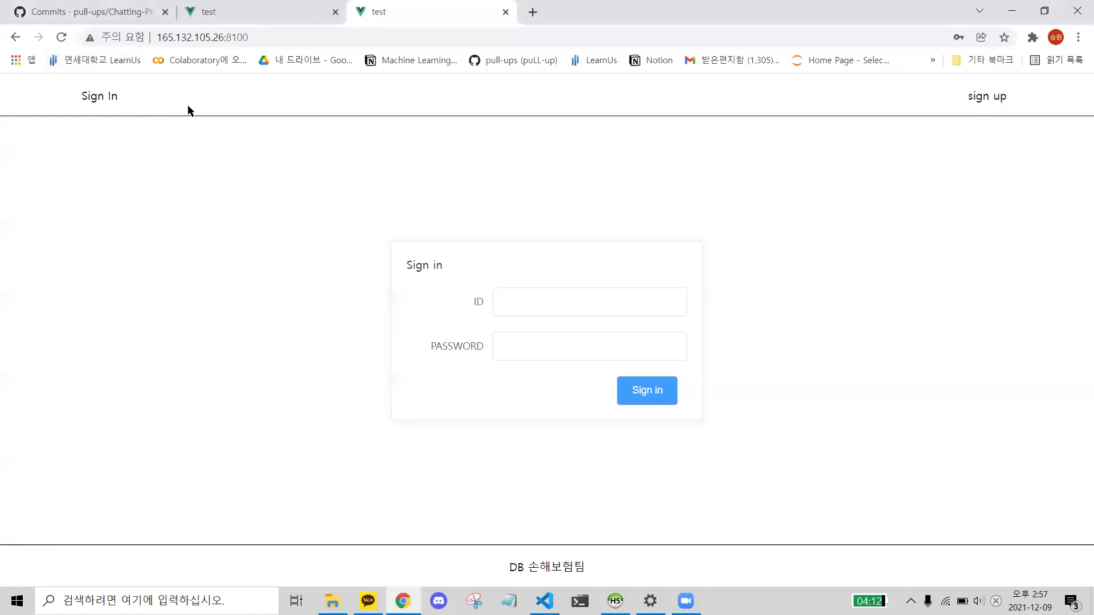
{"action": "left_click", "coordinate": [16, 38]}
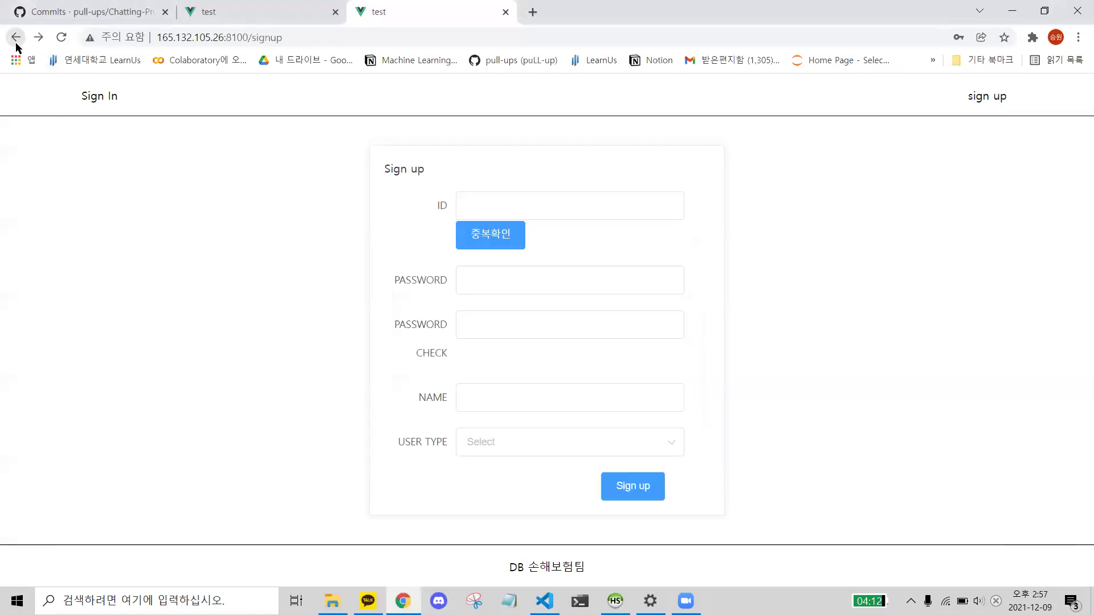
{"action": "left_click", "coordinate": [494, 209]}
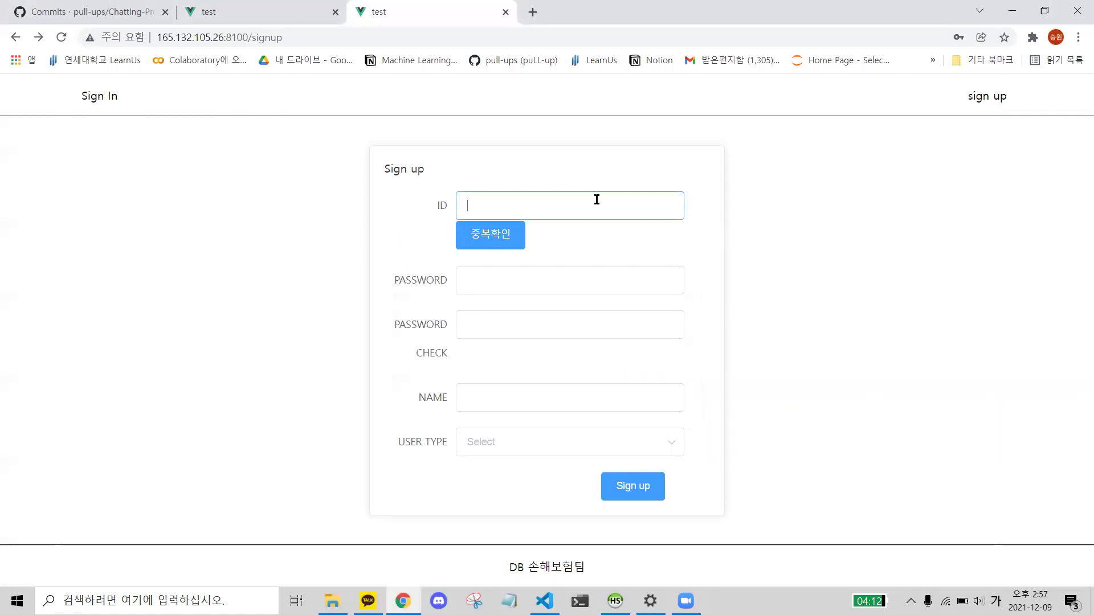
{"action": "key", "text": "Hangul"}
{"action": "type", "text": "jaehyuk17"}
{"action": "left_click", "coordinate": [501, 239]}
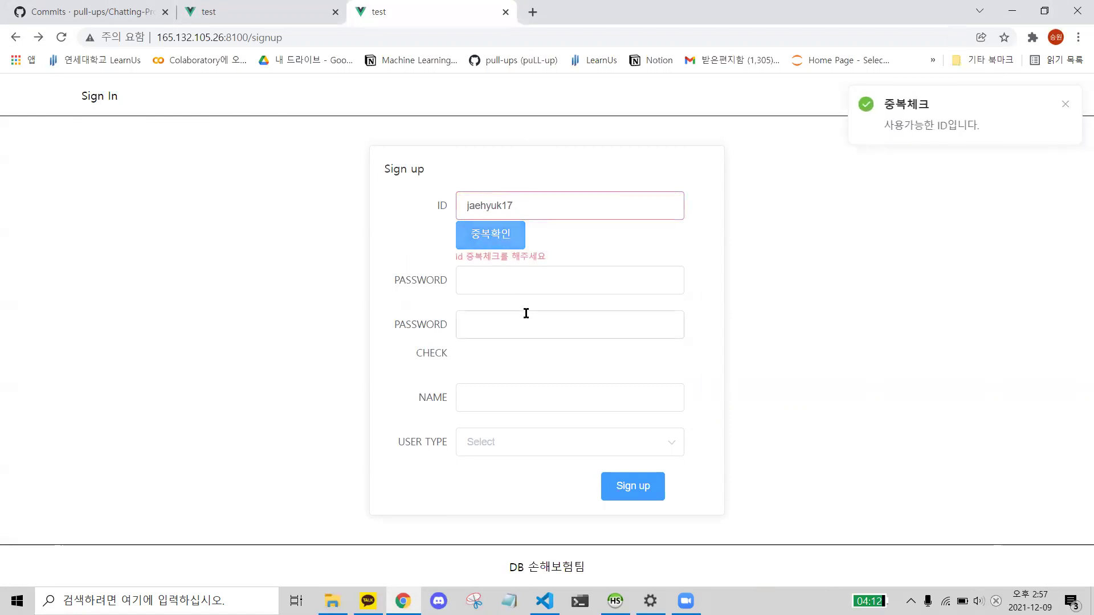
- Submit with password and name left empty, showing the red required-field warnings, then select the ID
{"action": "left_click", "coordinate": [559, 290]}
{"action": "left_click", "coordinate": [556, 329]}
{"action": "left_click", "coordinate": [549, 397]}
{"action": "left_click", "coordinate": [603, 442]}
{"action": "left_click", "coordinate": [819, 462]}
{"action": "left_click", "coordinate": [630, 487]}
{"action": "left_click", "coordinate": [554, 332]}
{"action": "left_click", "coordinate": [539, 282]}
{"action": "left_click_drag", "start_coordinate": [503, 301], "coordinate": [534, 300]}
{"action": "left_click", "coordinate": [533, 301]}
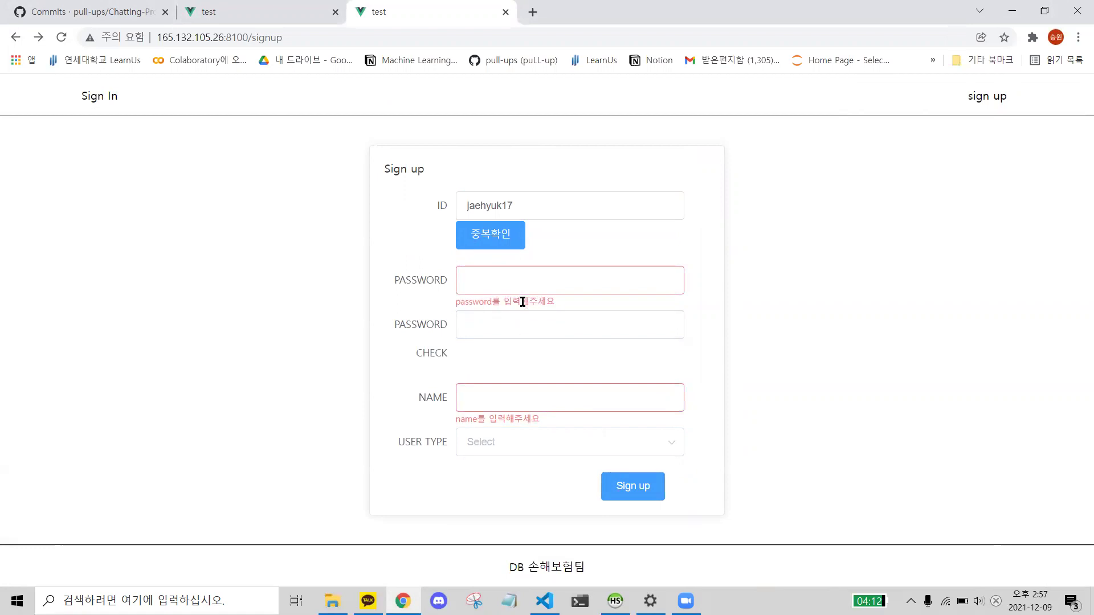
{"action": "left_click", "coordinate": [639, 488]}
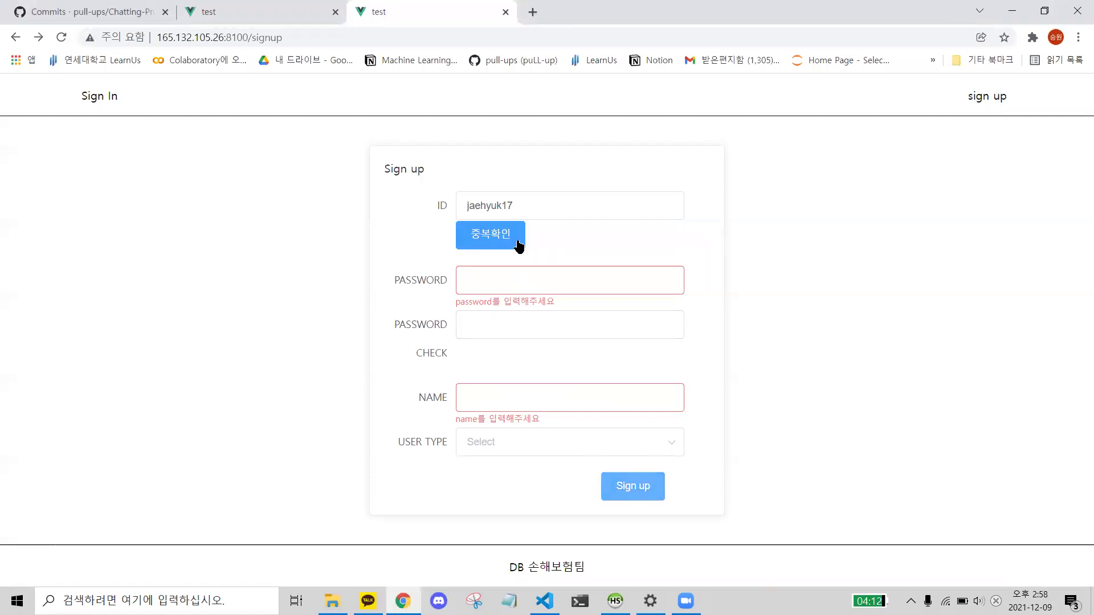
{"action": "left_click", "coordinate": [551, 203]}
{"action": "key", "text": "ctrl+a"}
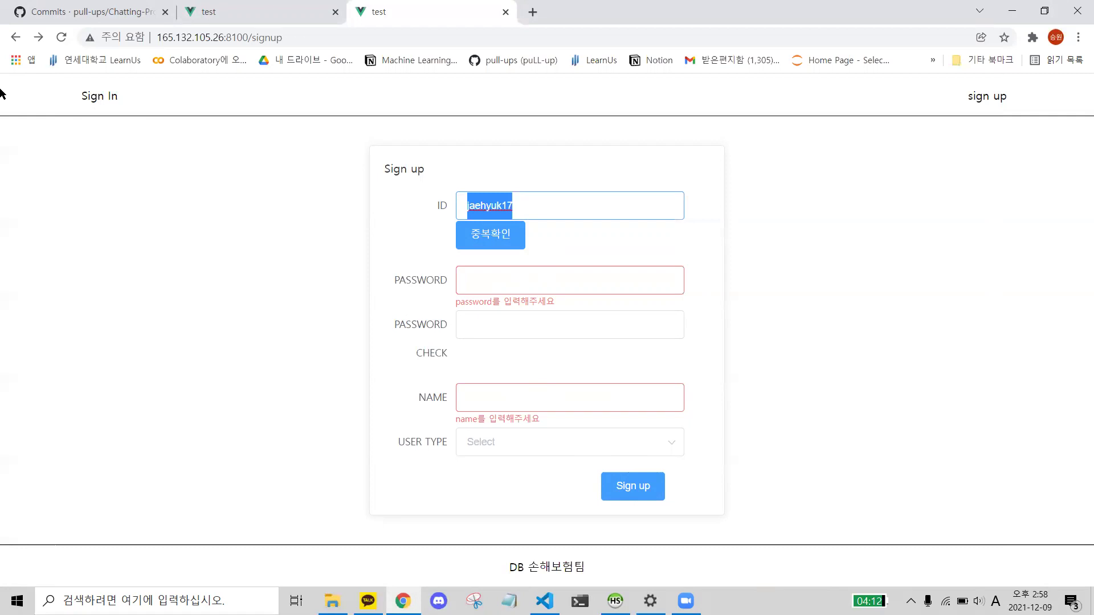
- Replace the ID with the 26-letter 'qwertyuiopasdfghjklzxcvbnm' and check it, triggering the 4–20 character warning
{"action": "key", "text": "BackSpace"}
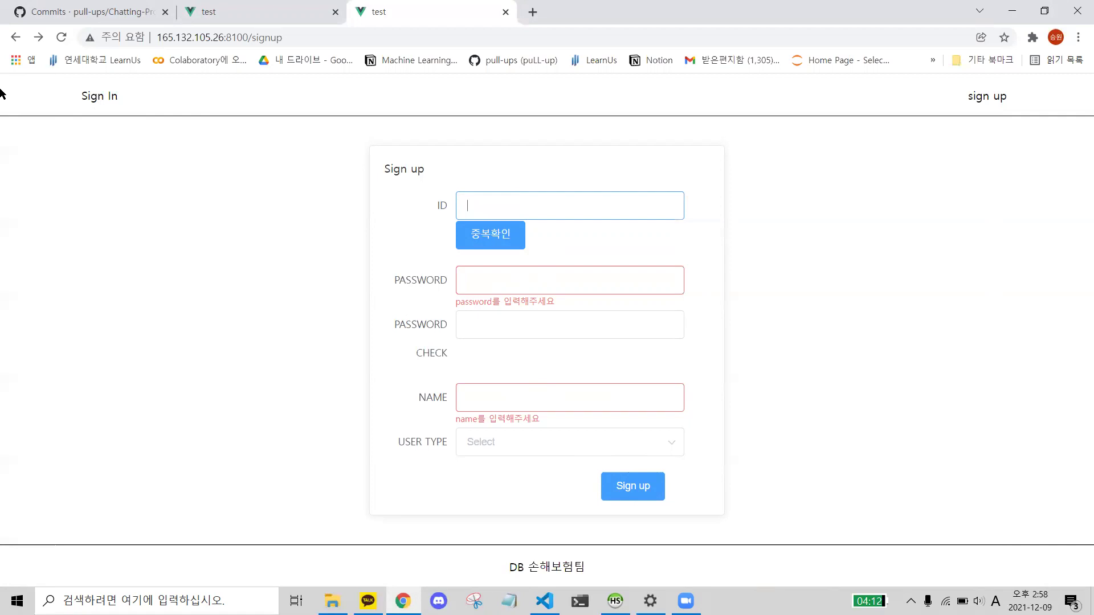
{"action": "type", "text": "qwertyuiopasdfghjklzxcvbnm"}
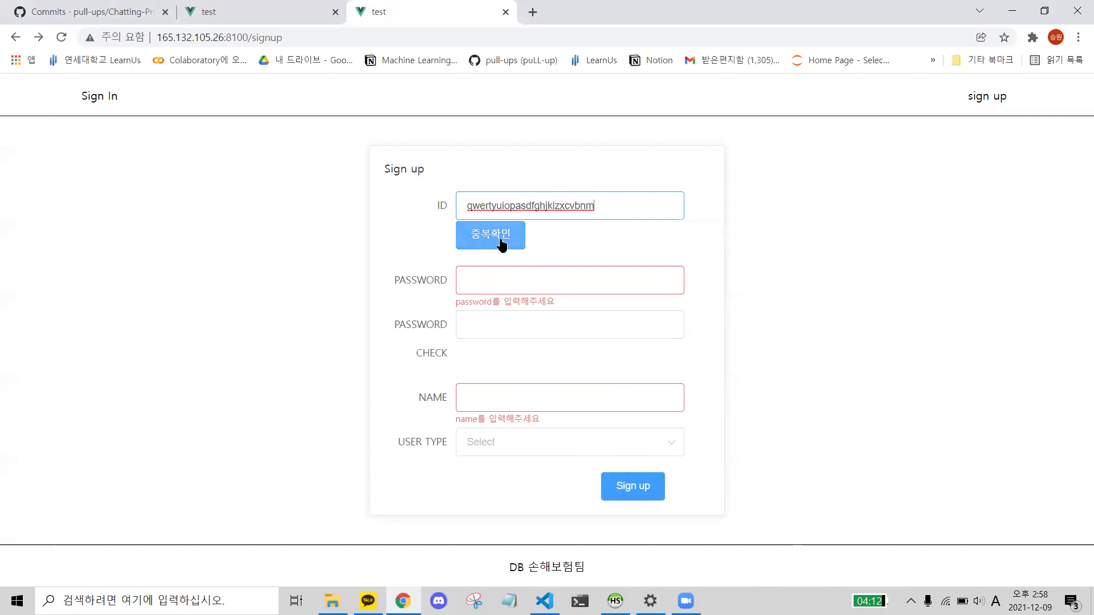
{"action": "left_click", "coordinate": [505, 235]}
{"action": "left_click_drag", "start_coordinate": [941, 111], "coordinate": [969, 142]}
{"action": "left_click", "coordinate": [666, 255]}
{"action": "left_click_drag", "start_coordinate": [504, 256], "coordinate": [570, 260]}
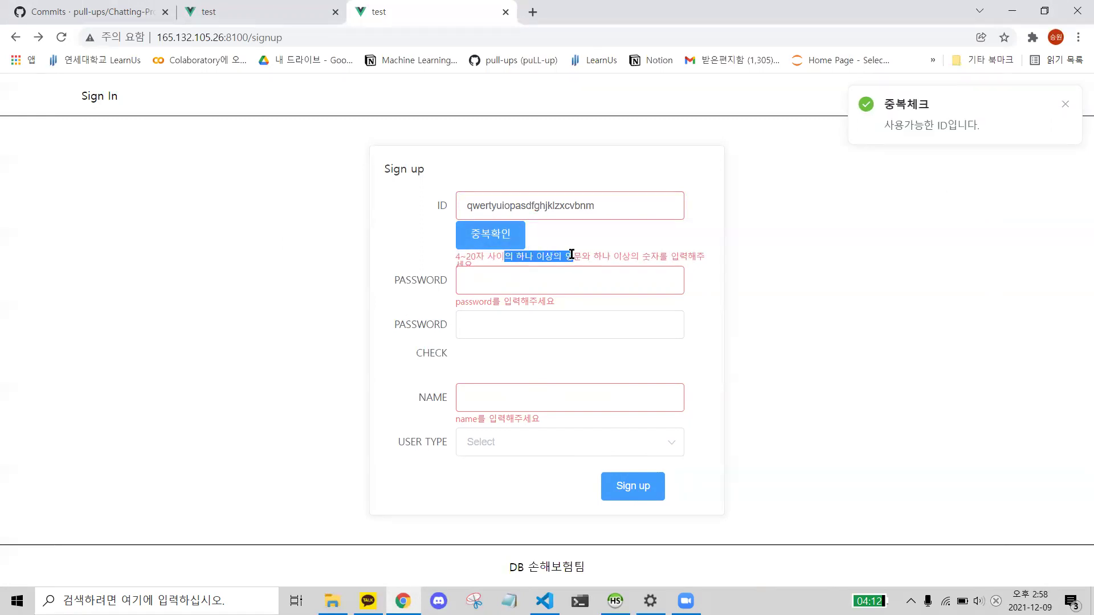
{"action": "left_click", "coordinate": [568, 254]}
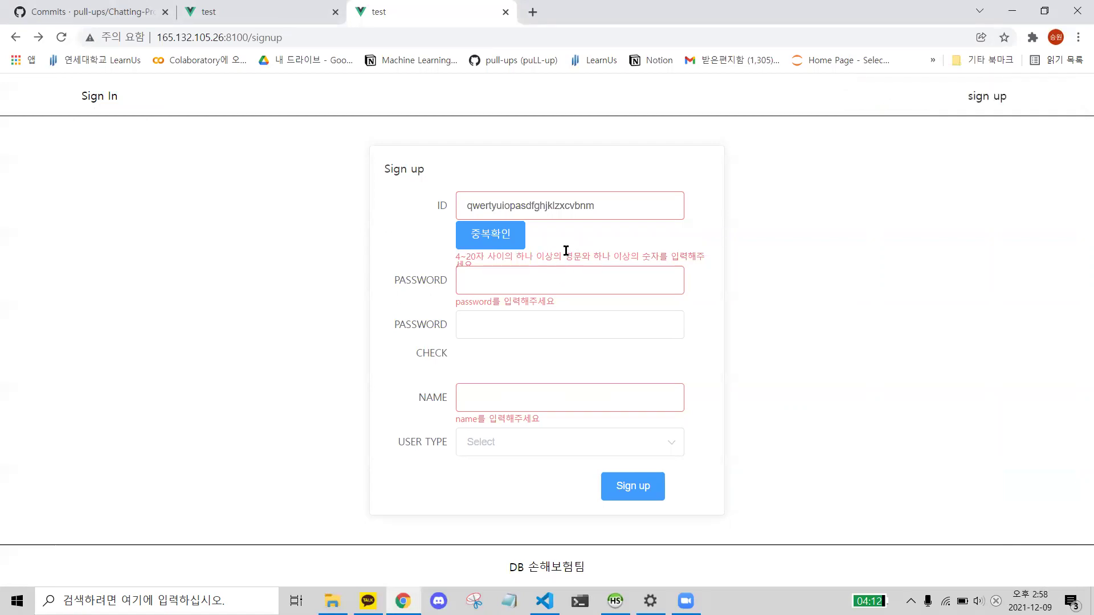
- Try the special-character ID '%%asd' with 중복확인, getting the same letters-and-numbers warning
{"action": "double_click", "coordinate": [606, 207]}
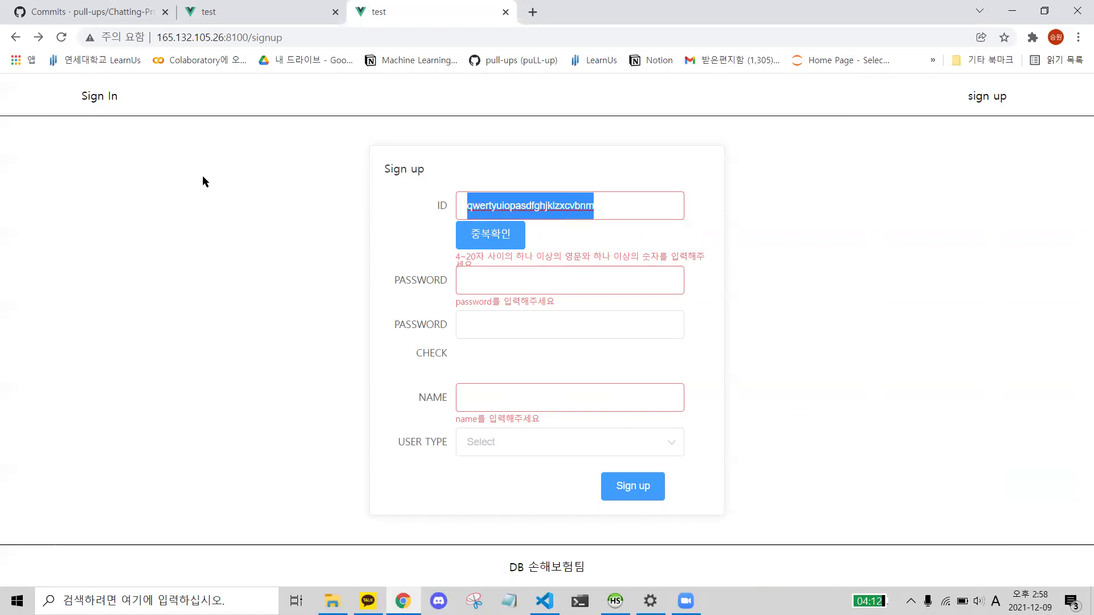
{"action": "type", "text": "%%asd"}
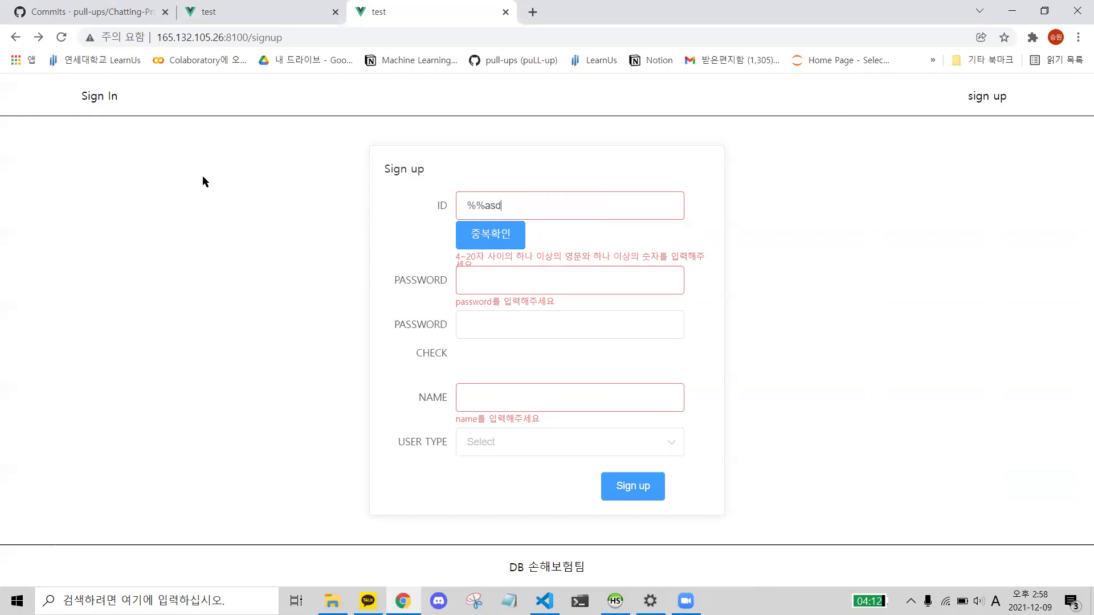
{"action": "left_click", "coordinate": [481, 236]}
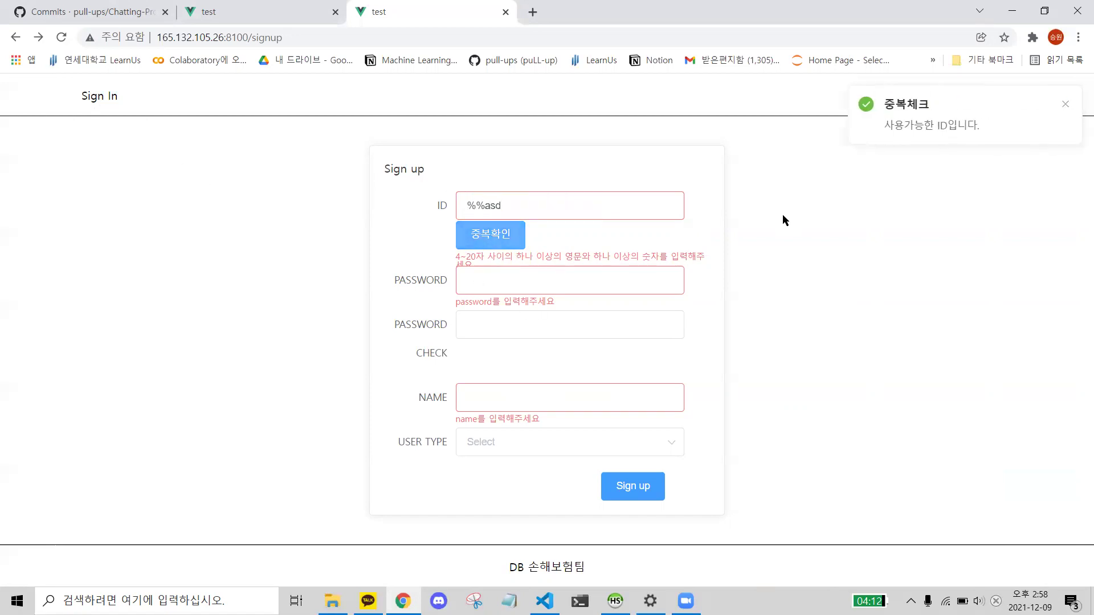
{"action": "left_click_drag", "start_coordinate": [543, 255], "coordinate": [603, 269]}
{"action": "triple_click", "coordinate": [596, 258]}
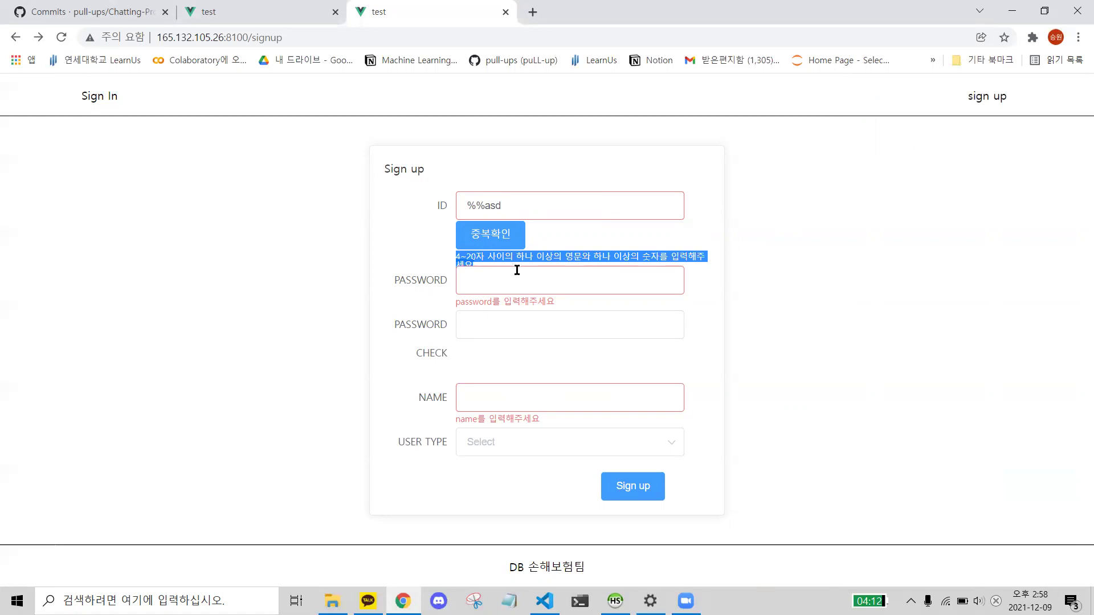
{"action": "left_click", "coordinate": [551, 154]}
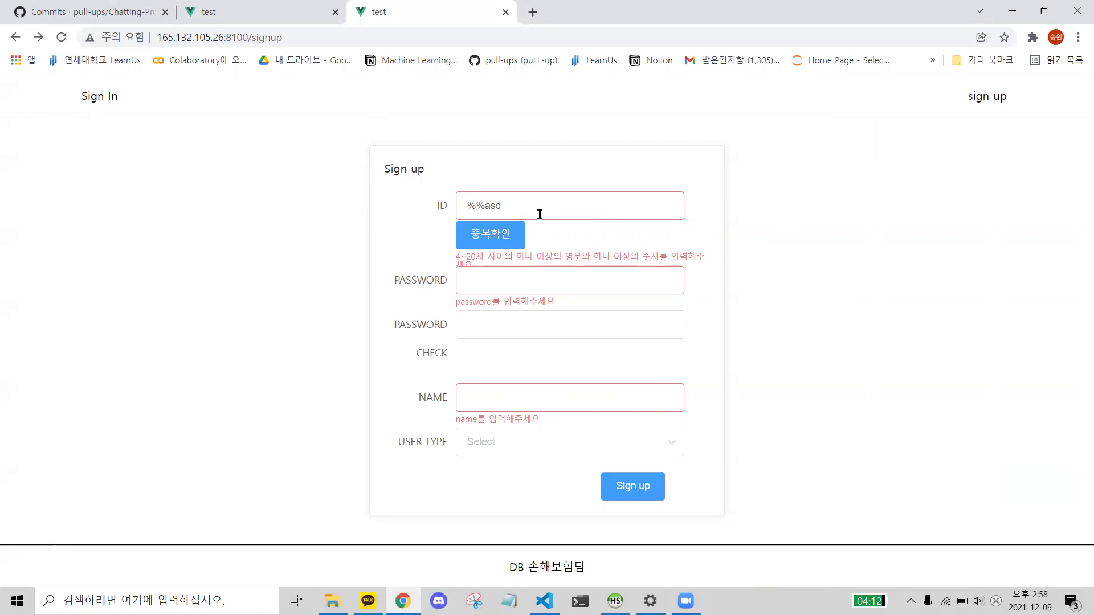
{"action": "left_click_drag", "start_coordinate": [540, 212], "coordinate": [154, 171]}
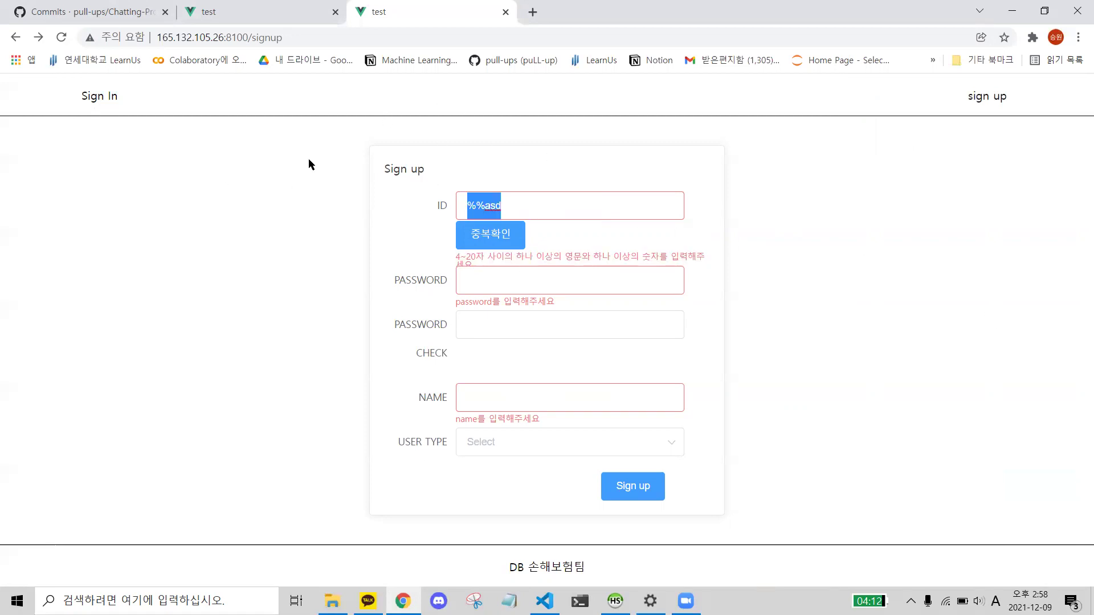
{"action": "key", "text": "alt+Tab"}
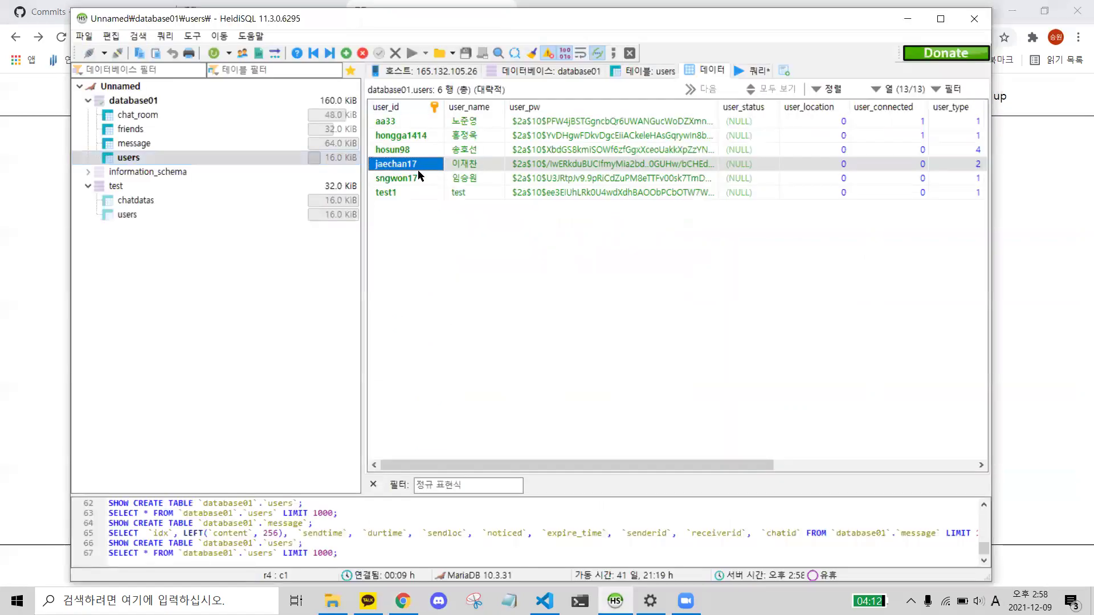
{"action": "key", "text": "alt+Tab"}
- On the Sign In page, log in with the existing account's ID and password
{"action": "type", "text": "s"}
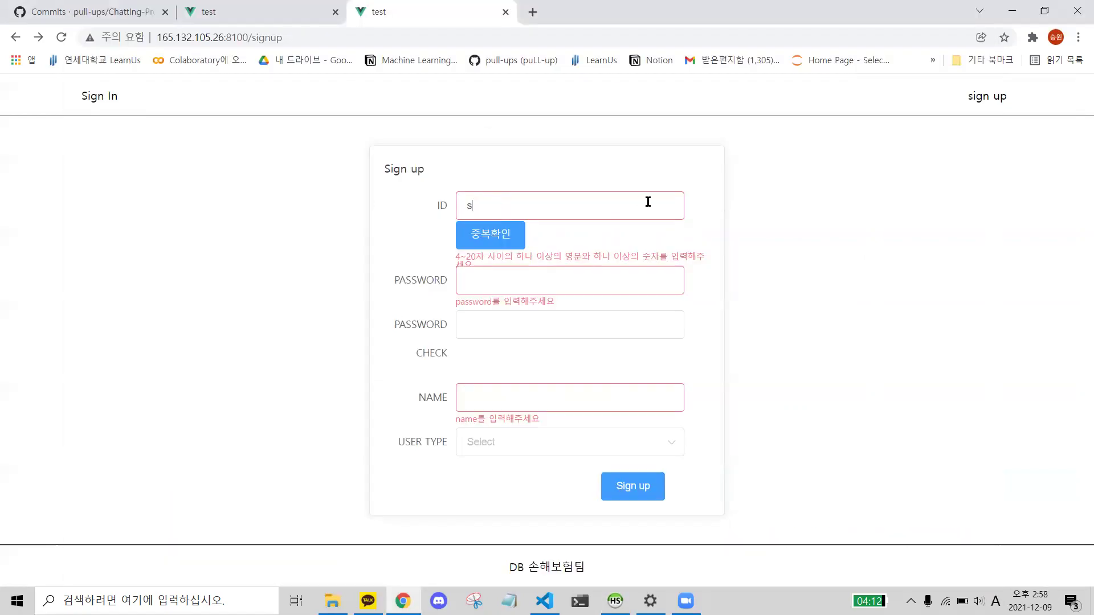
{"action": "type", "text": "ngwon17"}
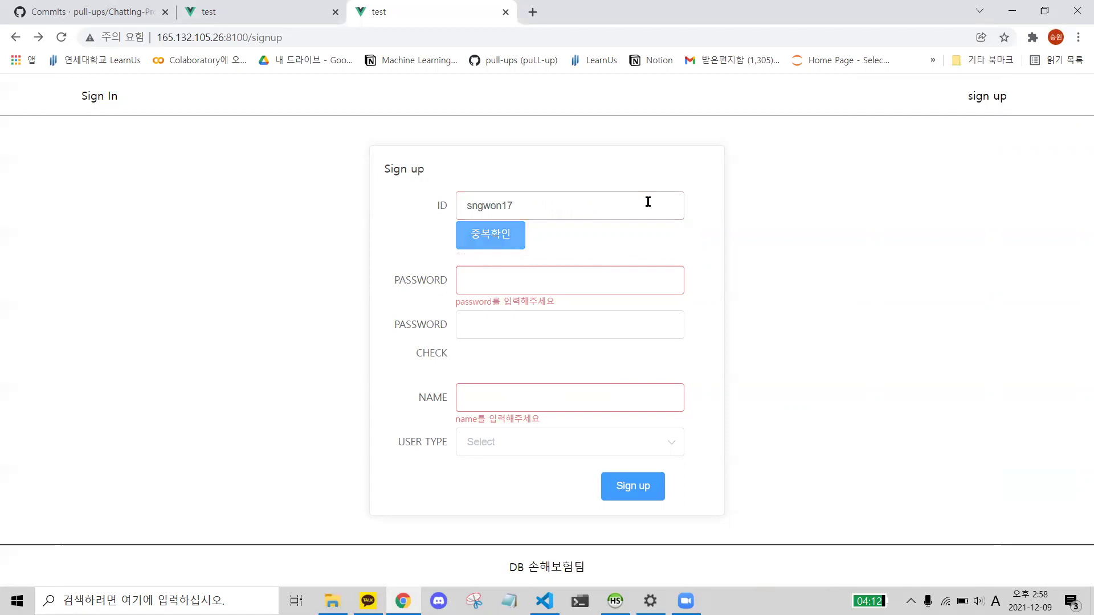
{"action": "left_click", "coordinate": [85, 97]}
{"action": "left_click", "coordinate": [532, 308]}
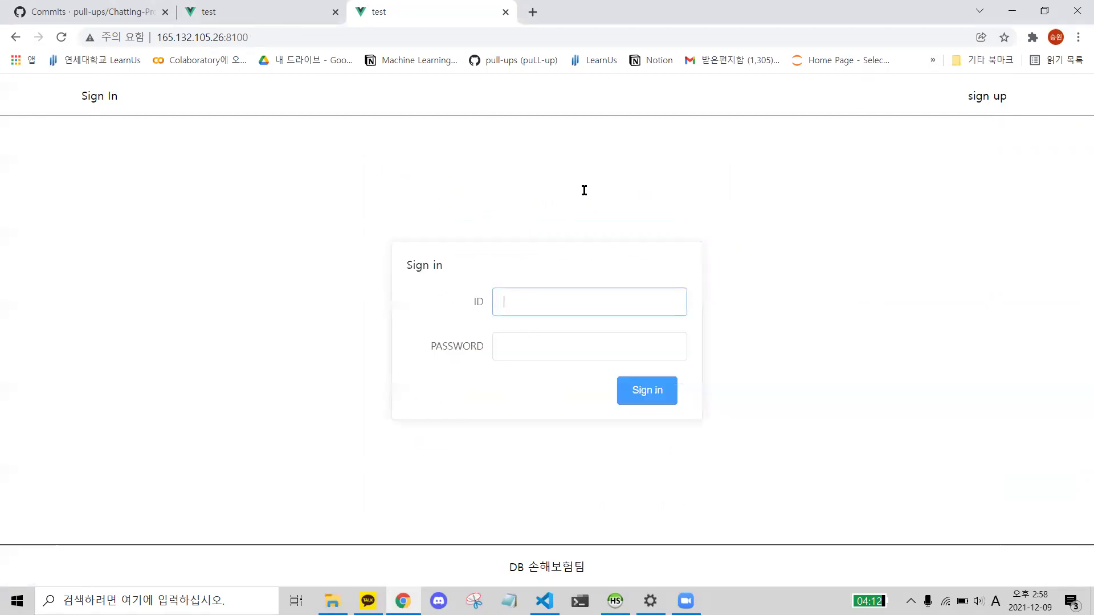
{"action": "type", "text": "sogwon17"}
{"action": "key", "text": "Tab"}
{"action": "type", "text": "123"}
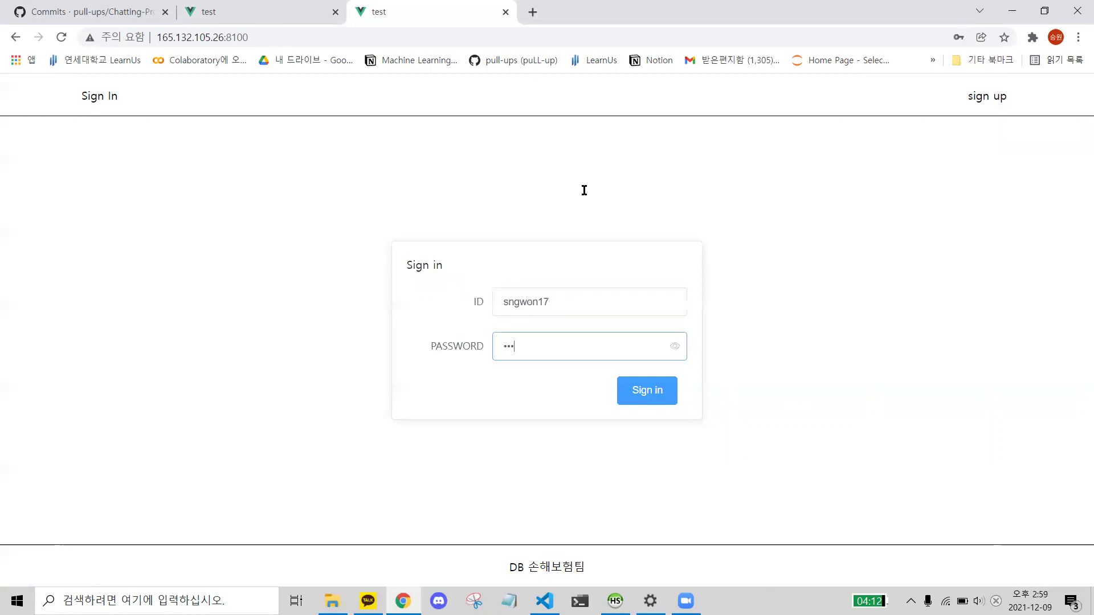
{"action": "left_click", "coordinate": [665, 393]}
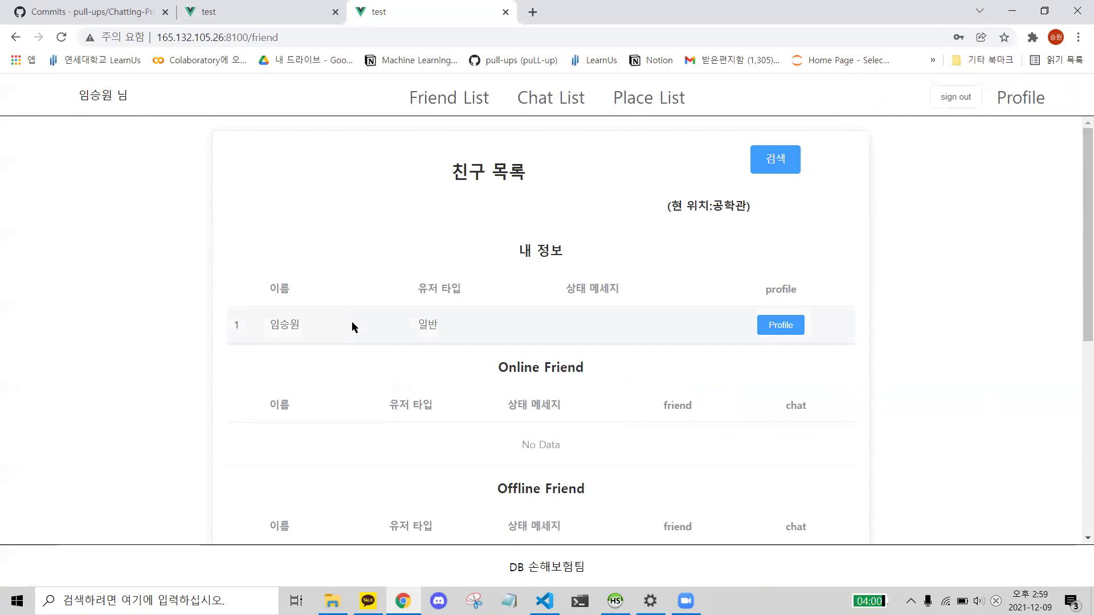
- Scroll through the Friend List to check its empty No Data friend tables
{"action": "scroll", "coordinate": [401, 338], "scroll_direction": "down", "scroll_amount": 1}
{"action": "left_click_drag", "start_coordinate": [510, 374], "coordinate": [671, 499]}
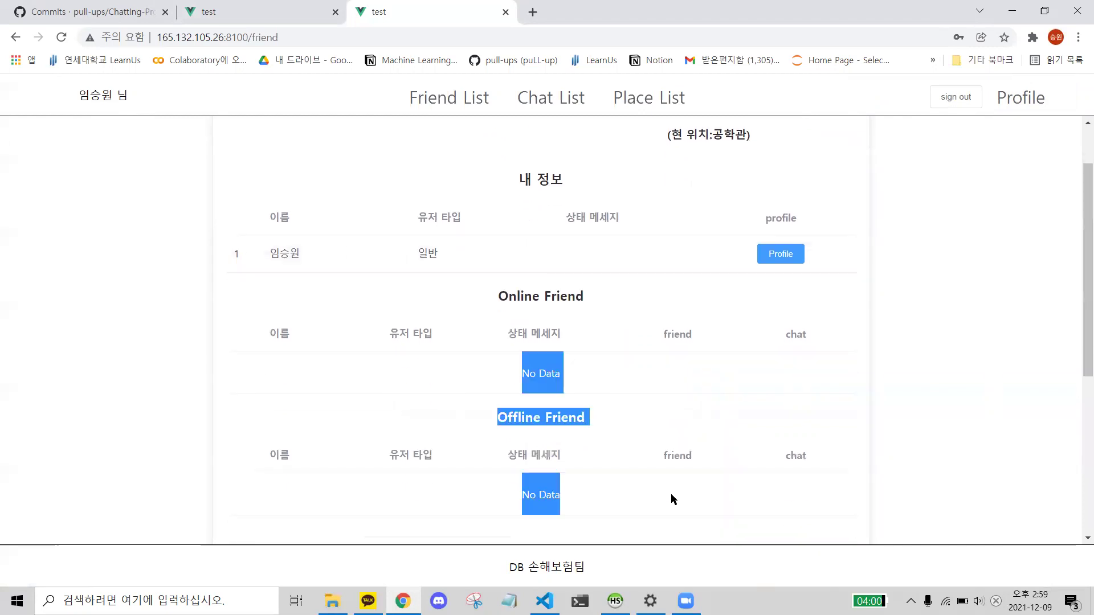
{"action": "left_click", "coordinate": [579, 392]}
{"action": "triple_click", "coordinate": [547, 374]}
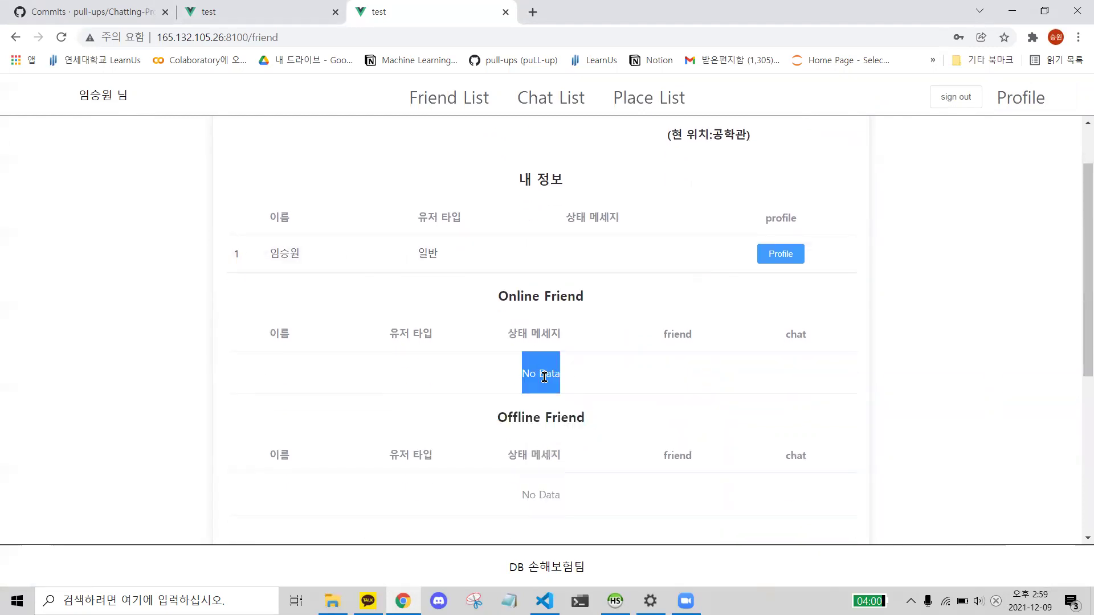
{"action": "left_click", "coordinate": [551, 375]}
{"action": "scroll", "coordinate": [556, 366], "scroll_direction": "up", "scroll_amount": 1}
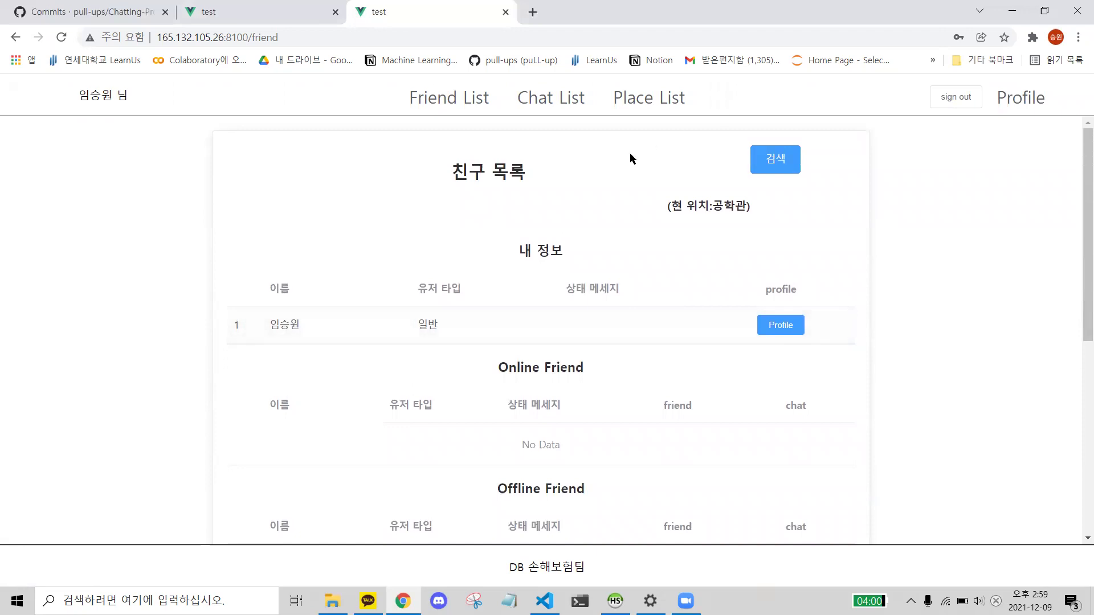
- On the friend search page, search for a user by Korean name and add them as a friend
{"action": "left_click", "coordinate": [781, 165]}
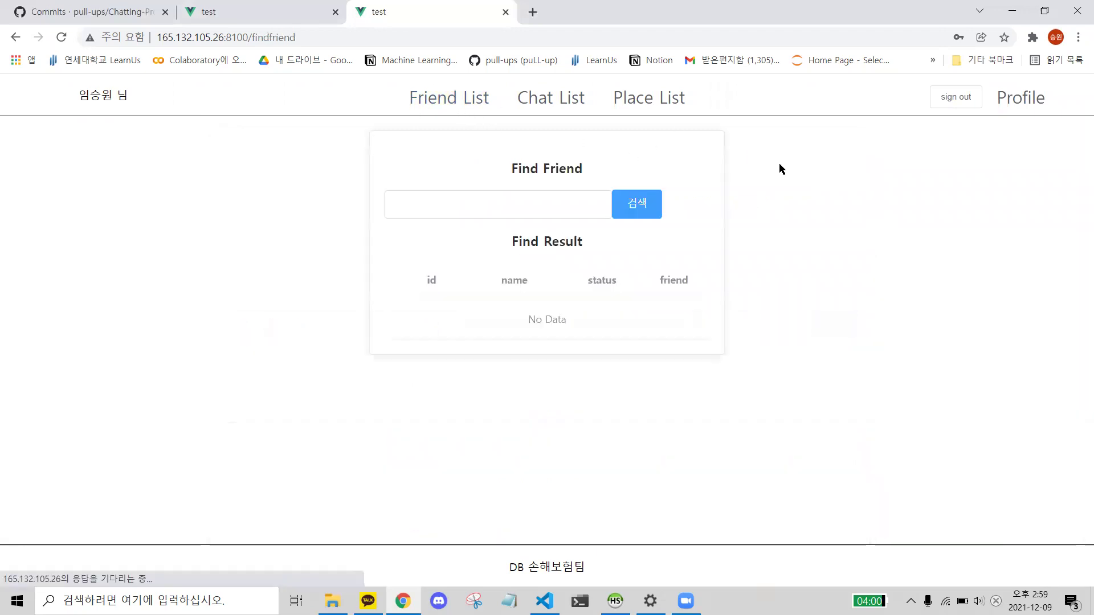
{"action": "left_click", "coordinate": [564, 211]}
{"action": "key", "text": "Hangul"}
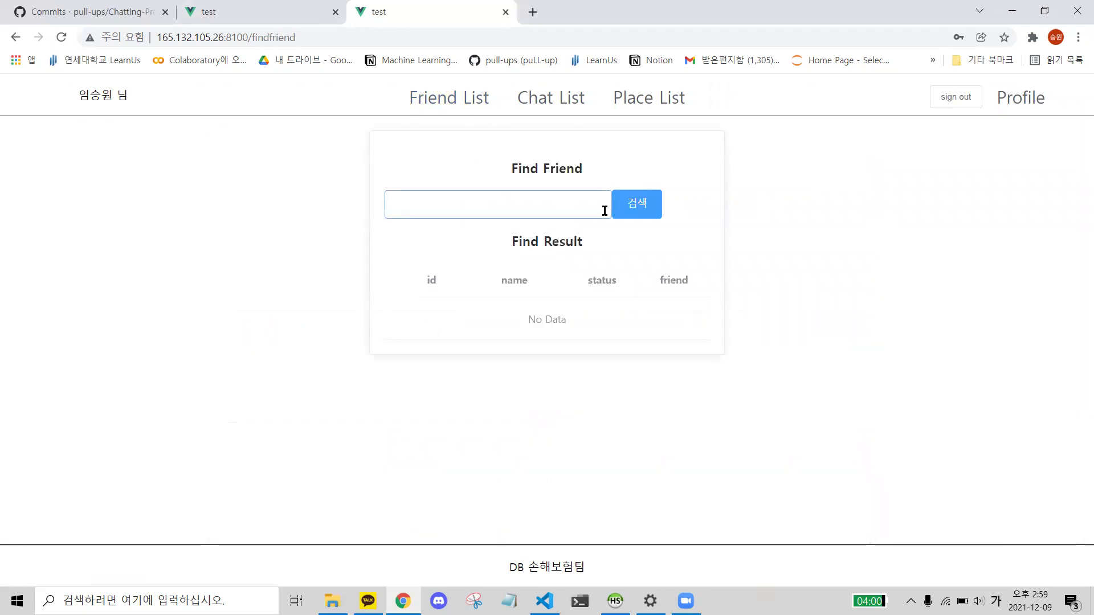
{"action": "type", "text": "ㅈㅐ혁"}
{"action": "left_click", "coordinate": [636, 201]}
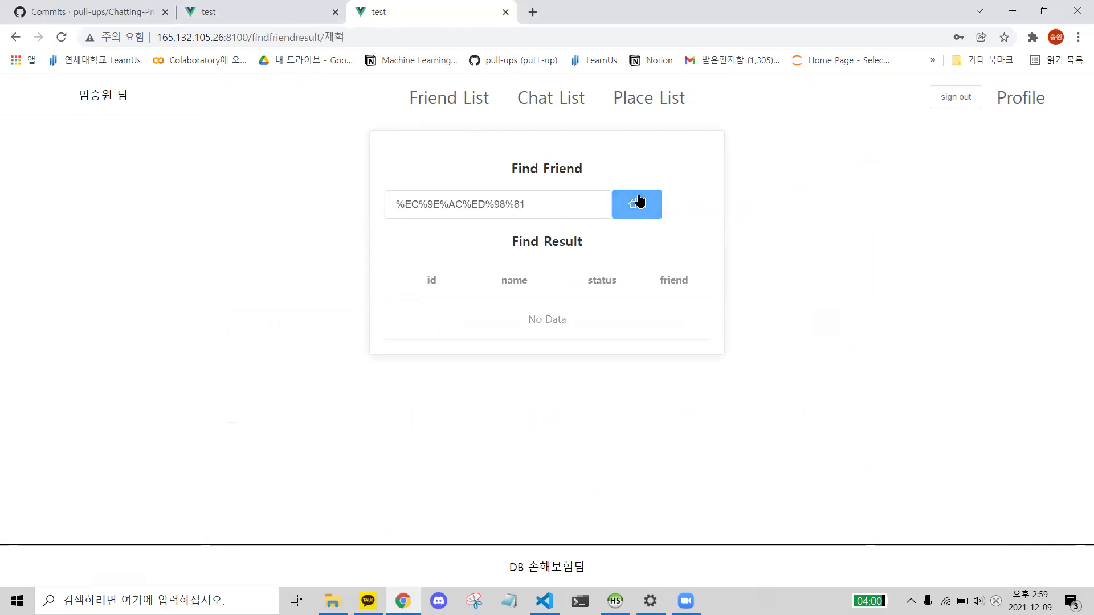
{"action": "double_click", "coordinate": [532, 215]}
{"action": "type", "text": "호선"}
{"action": "left_click", "coordinate": [655, 208]}
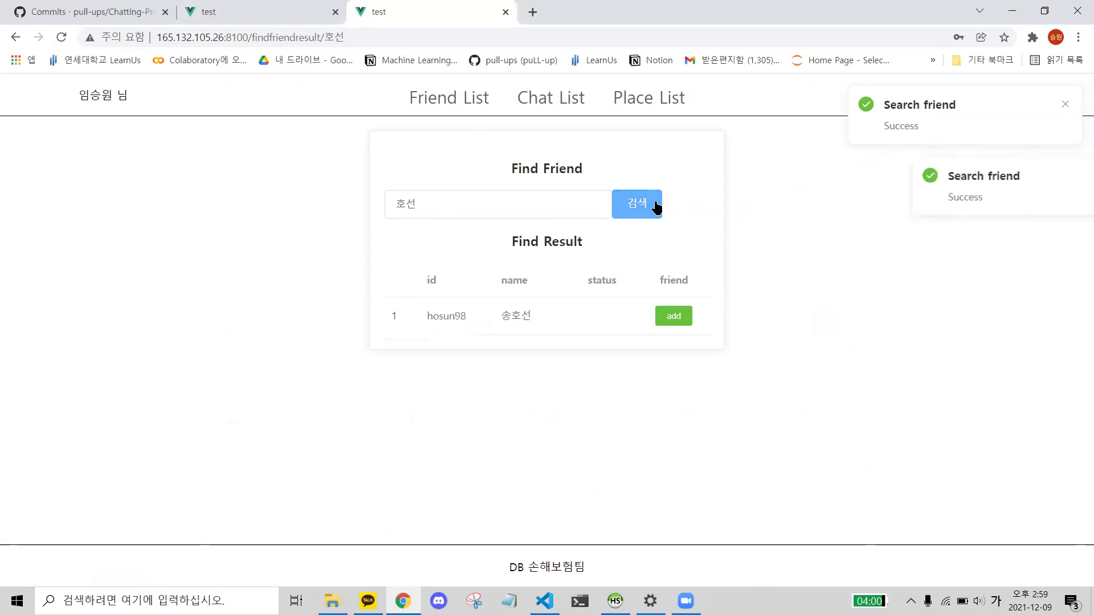
{"action": "left_click", "coordinate": [679, 319]}
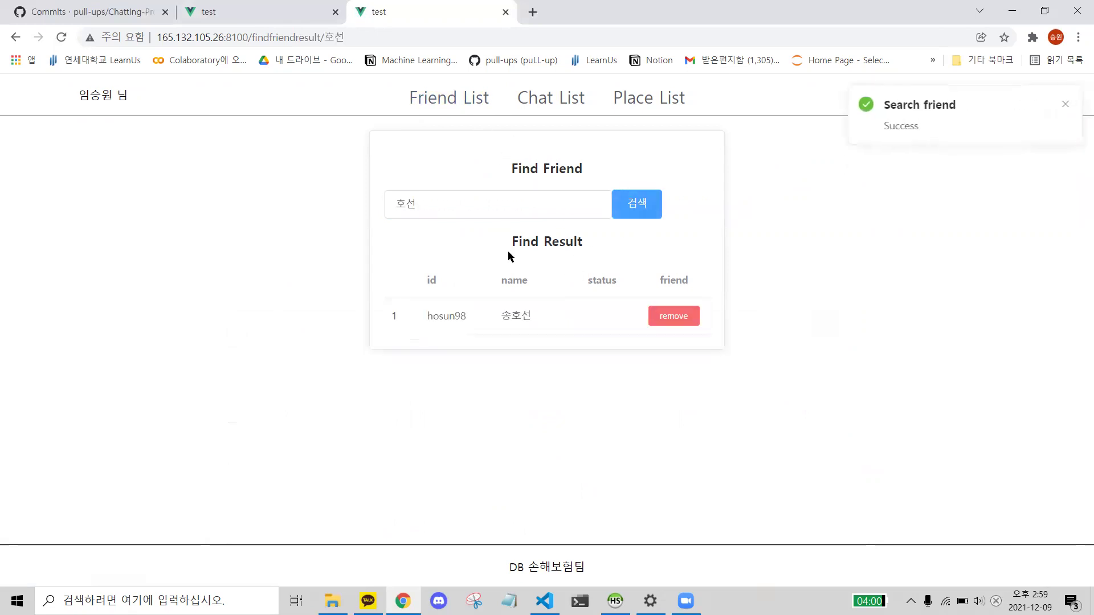
- Search for a second user by name, add them as a friend, and return to the Friend List
{"action": "double_click", "coordinate": [455, 204]}
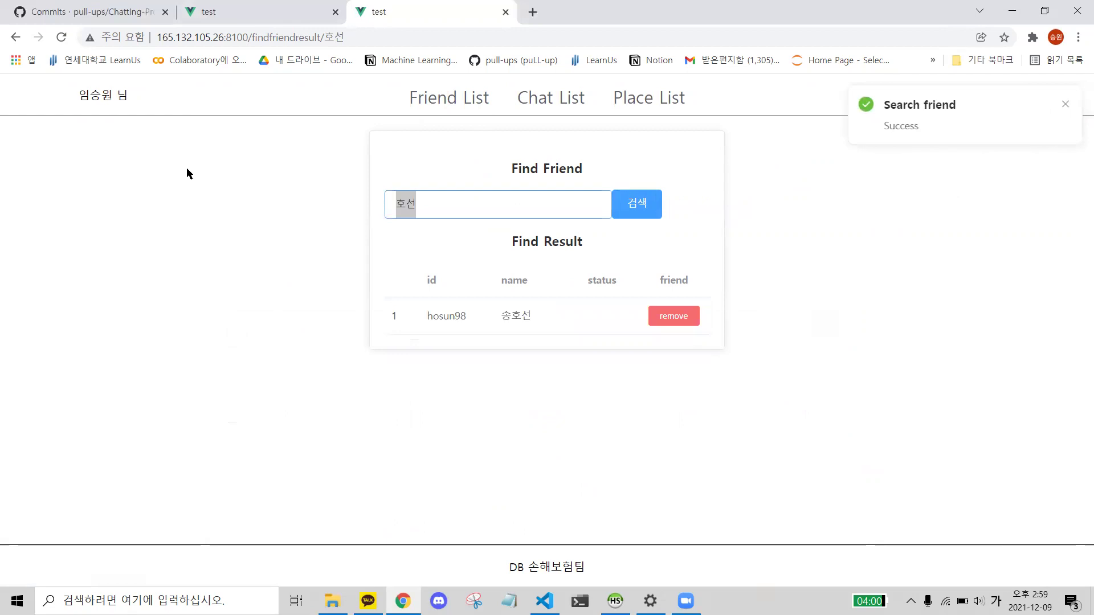
{"action": "type", "text": "재챈"}
{"action": "left_click", "coordinate": [641, 207]}
{"action": "left_click", "coordinate": [662, 311]}
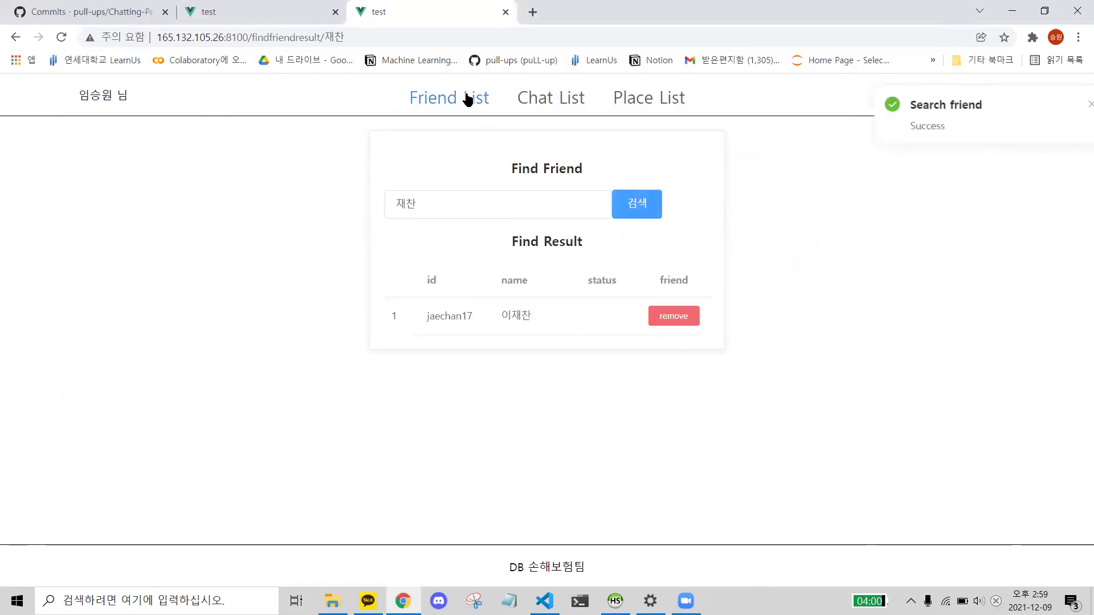
{"action": "left_click", "coordinate": [436, 101]}
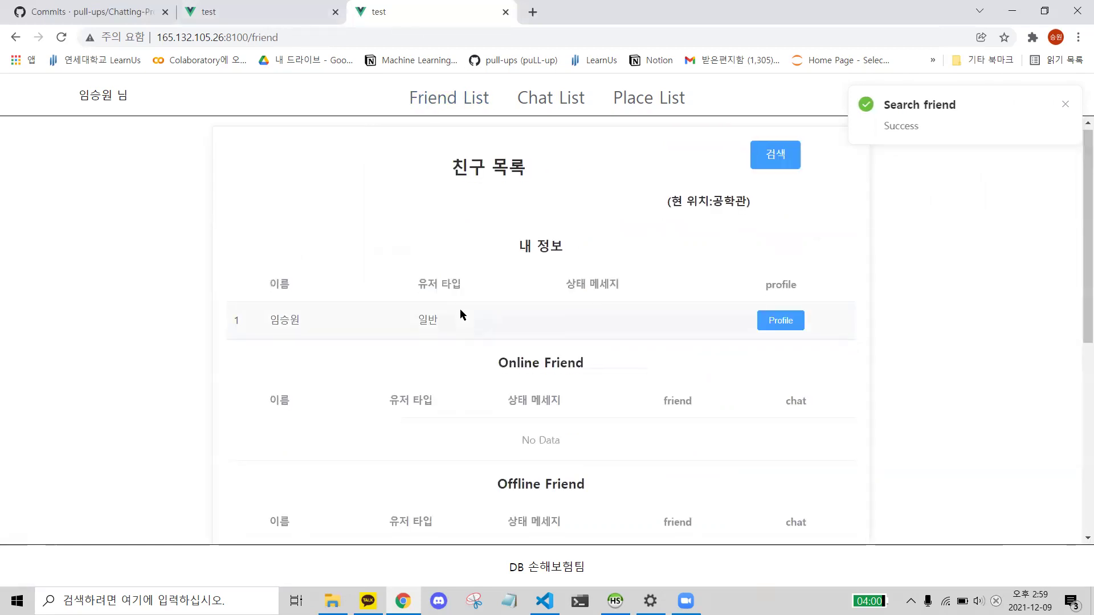
- Scroll to the Offline Friend table and highlight its two new friend rows
{"action": "scroll", "coordinate": [460, 309], "scroll_direction": "down", "scroll_amount": 4}
{"action": "left_click_drag", "start_coordinate": [793, 383], "coordinate": [151, 414]}
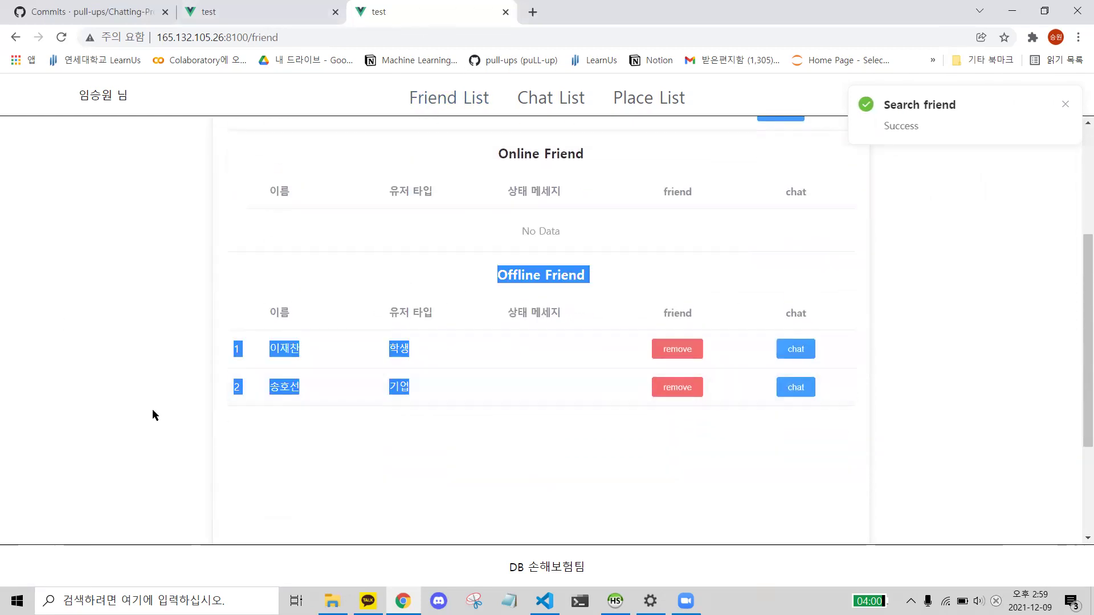
{"action": "left_click_drag", "start_coordinate": [473, 366], "coordinate": [786, 464]}
{"action": "left_click", "coordinate": [846, 456]}
{"action": "left_click_drag", "start_coordinate": [350, 345], "coordinate": [415, 473]}
{"action": "left_click", "coordinate": [416, 478]}
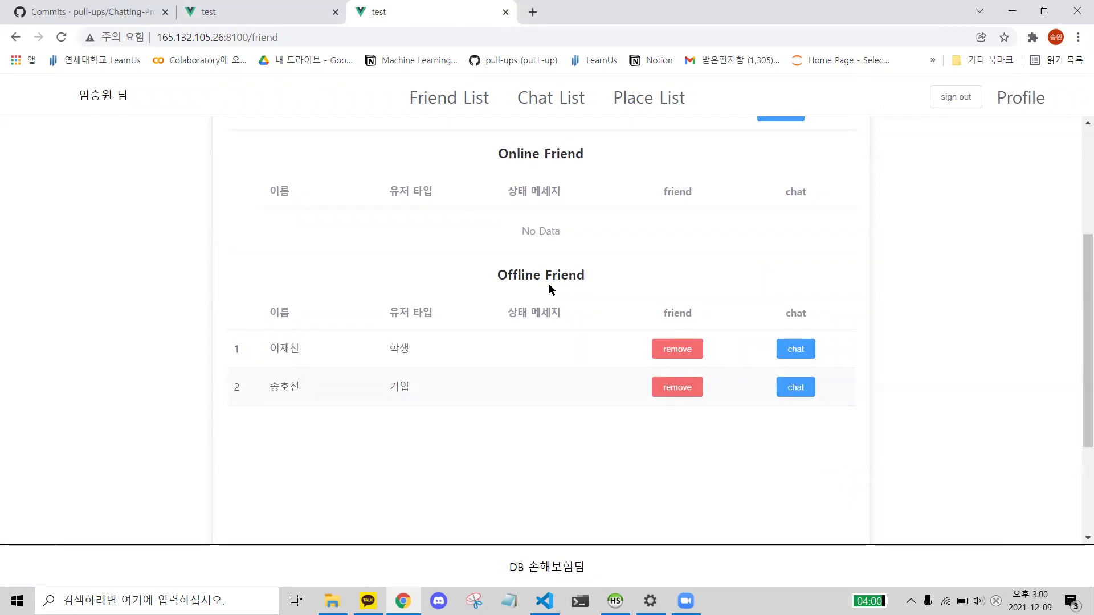
{"action": "triple_click", "coordinate": [529, 276]}
{"action": "left_click", "coordinate": [572, 379]}
{"action": "left_click_drag", "start_coordinate": [364, 341], "coordinate": [495, 391]}
{"action": "left_click", "coordinate": [350, 357]}
{"action": "left_click_drag", "start_coordinate": [408, 367], "coordinate": [428, 389]}
{"action": "left_click", "coordinate": [429, 389]}
- Open a fresh Google Chrome window from the taskbar
{"action": "scroll", "coordinate": [357, 459], "scroll_direction": "up", "scroll_amount": 3}
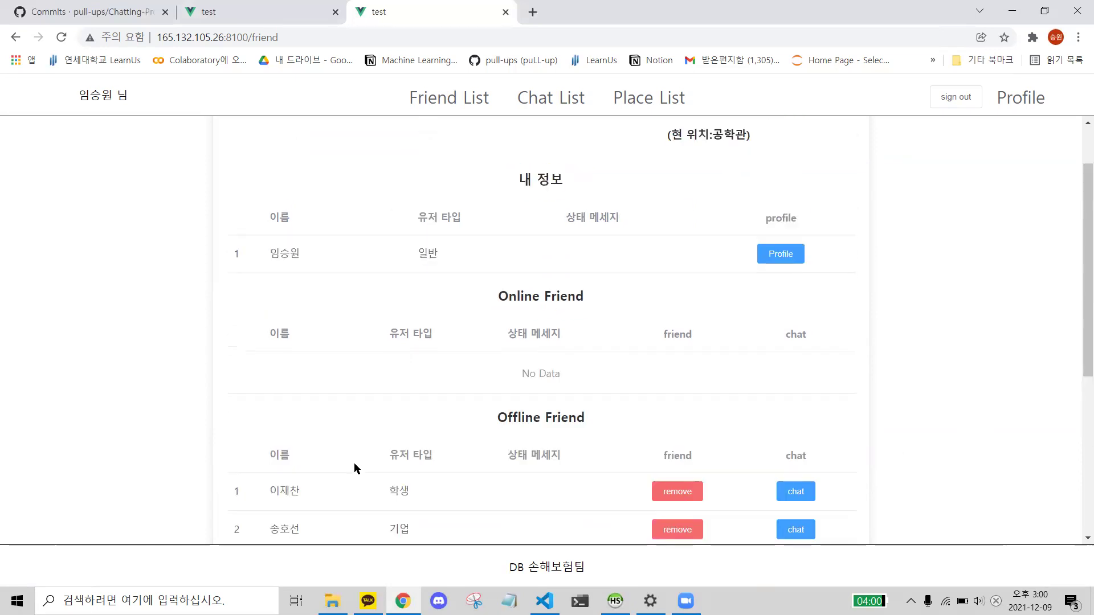
{"action": "scroll", "coordinate": [365, 406], "scroll_direction": "down", "scroll_amount": 1}
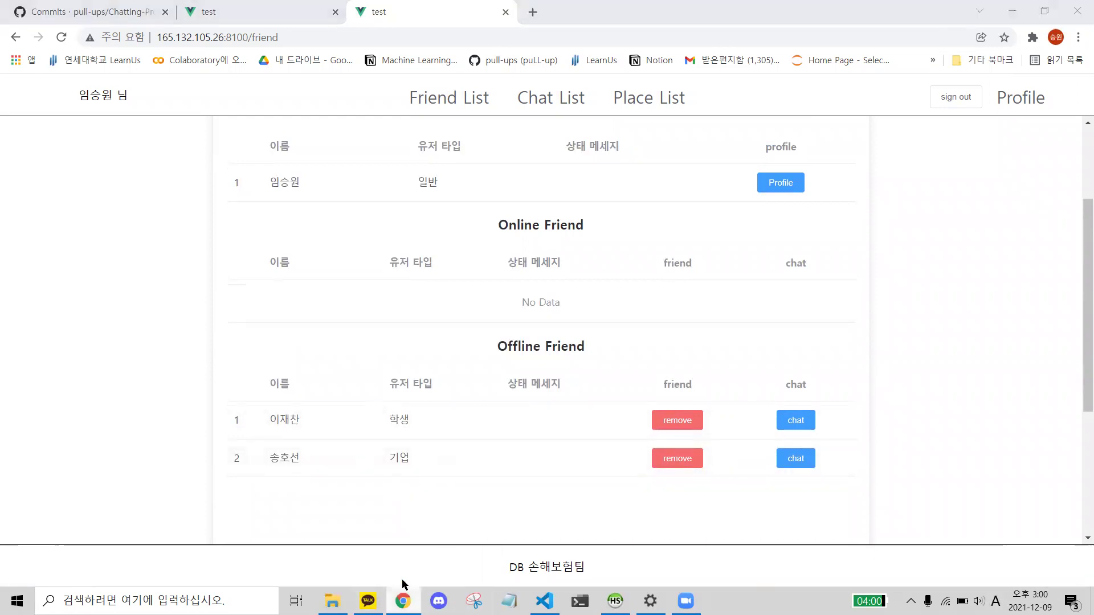
{"action": "right_click", "coordinate": [403, 601]}
{"action": "left_click", "coordinate": [376, 527]}
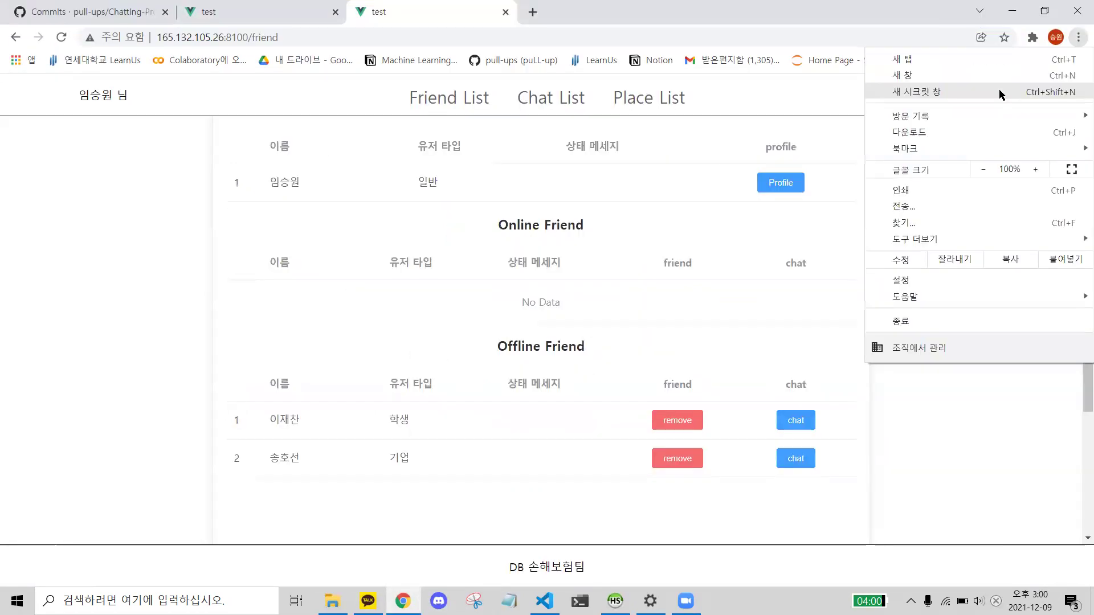
- Open an Incognito window snapped right, with the chat app window on the left
{"action": "left_click", "coordinate": [1002, 91]}
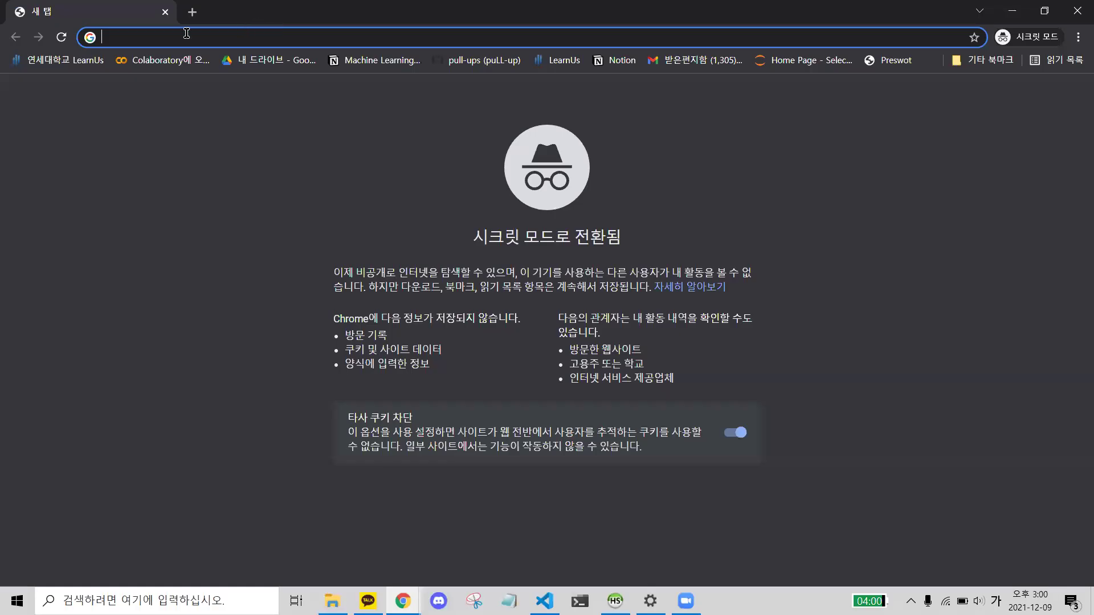
{"action": "key", "text": "super+Right"}
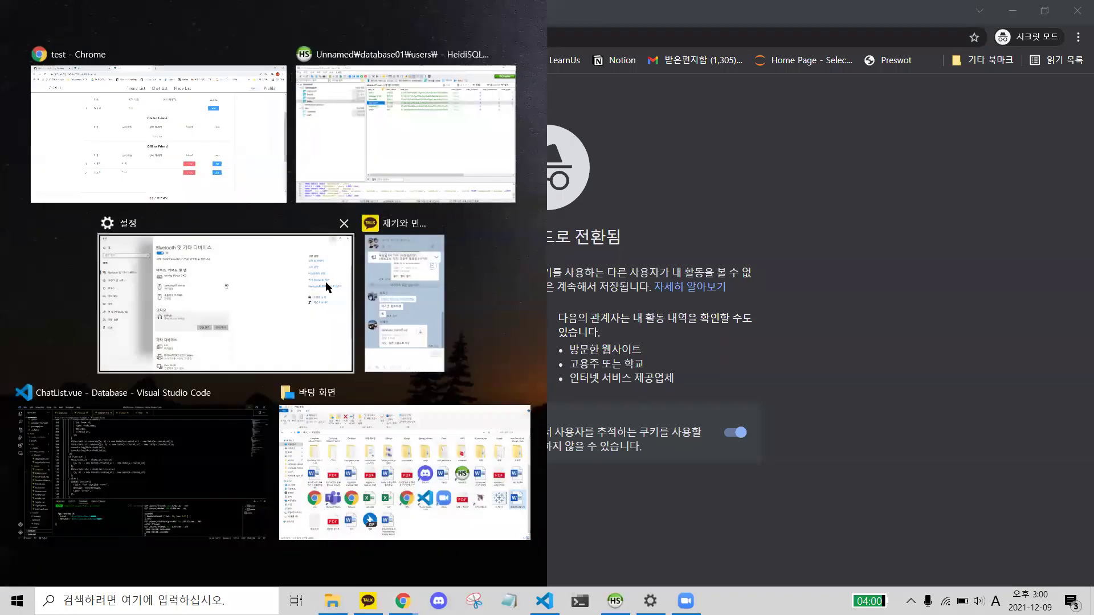
{"action": "left_click", "coordinate": [196, 152]}
{"action": "double_click", "coordinate": [854, 27]}
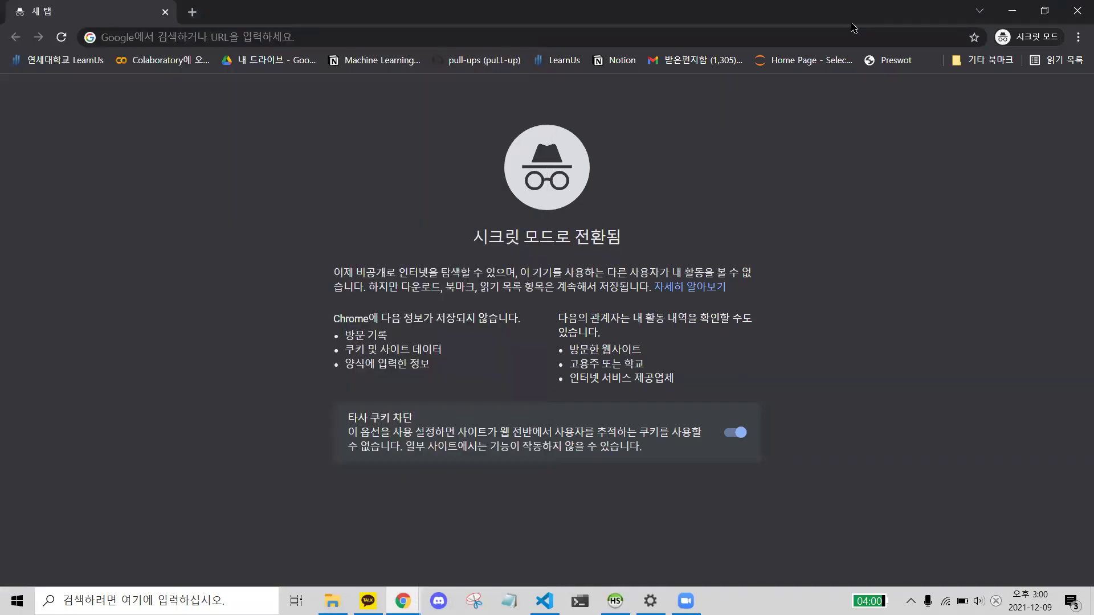
{"action": "key", "text": "super+Right"}
{"action": "left_click", "coordinate": [157, 137]}
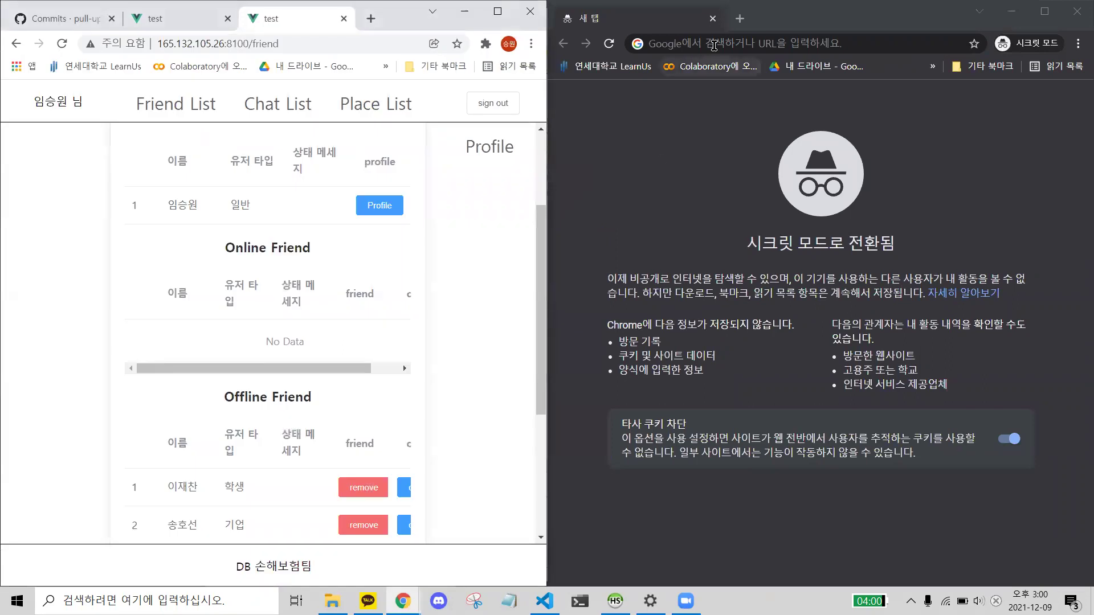
{"action": "left_click", "coordinate": [713, 45]}
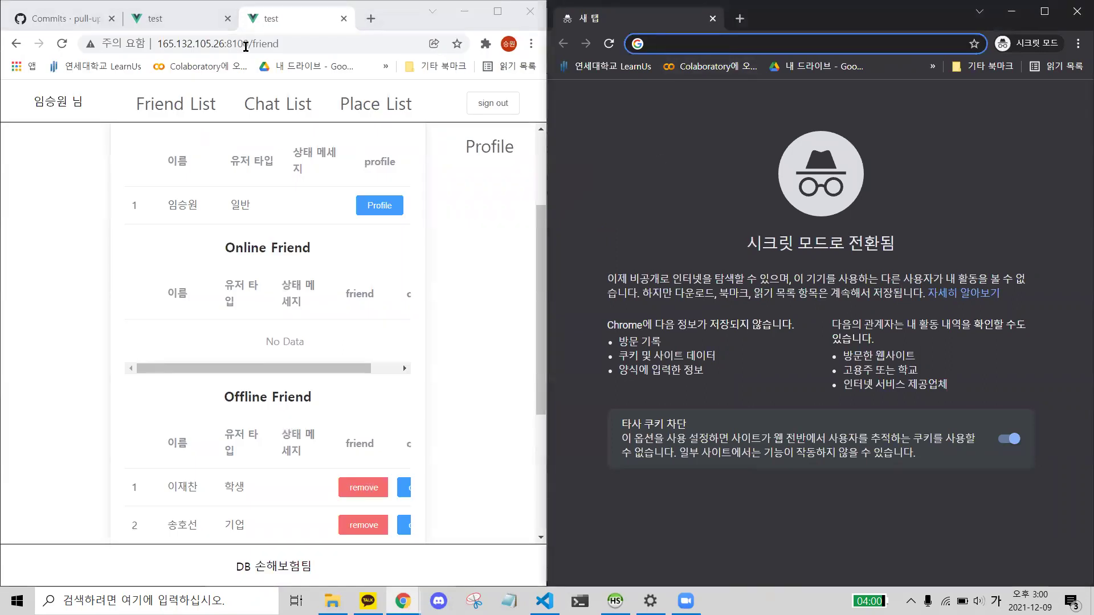
{"action": "type", "text": "192.168.200.101:8080"}
{"action": "key", "text": "Return"}
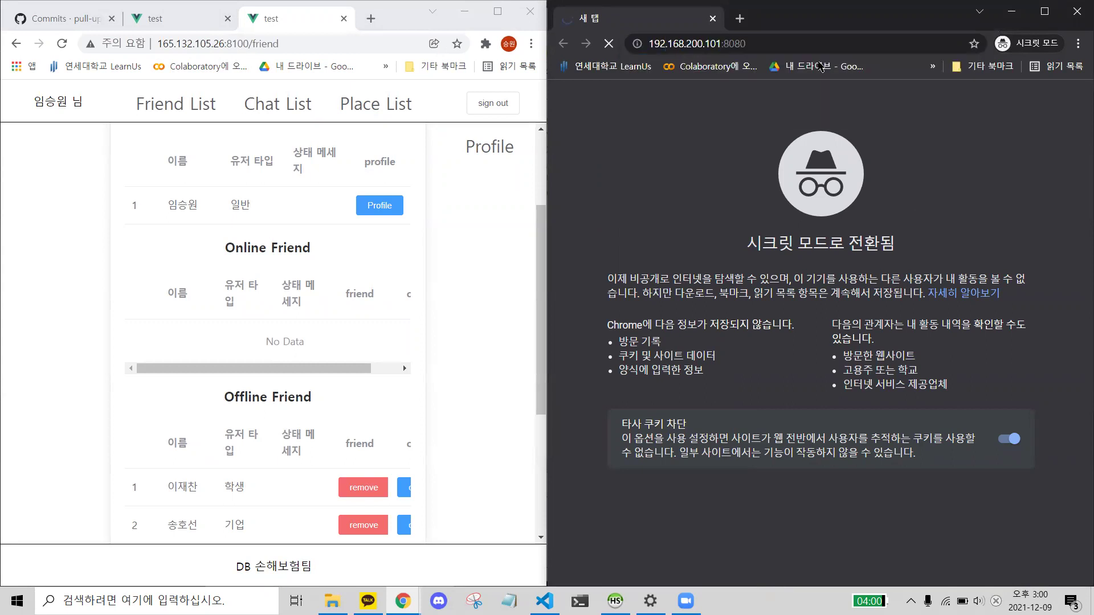
{"action": "left_click", "coordinate": [786, 45]}
{"action": "left_click", "coordinate": [785, 45]}
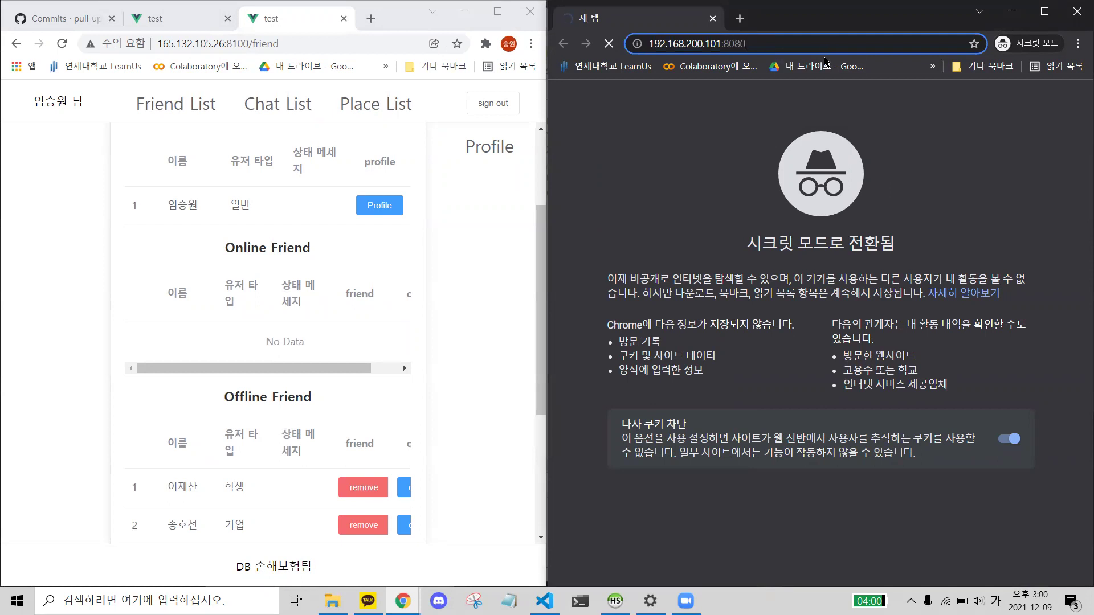
{"action": "left_click", "coordinate": [259, 44]}
{"action": "key", "text": "ctrl+c"}
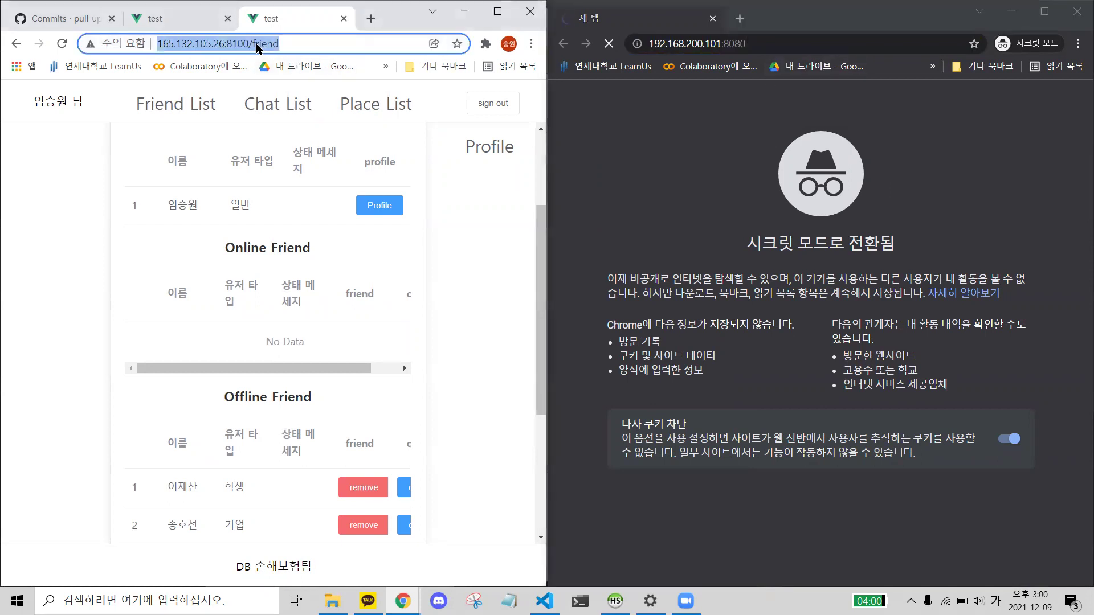
{"action": "left_click", "coordinate": [761, 43]}
{"action": "key", "text": "ctrl+a"}
{"action": "key", "text": "ctrl+v"}
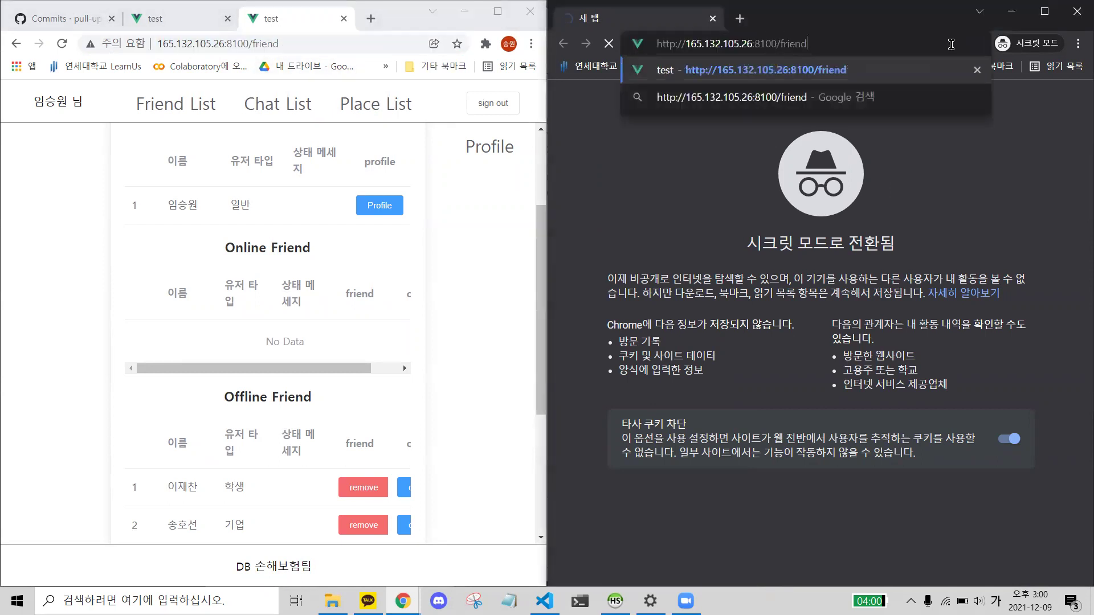
{"action": "key", "text": "BackSpace"}
{"action": "key", "text": "BackSpace"}
{"action": "key", "text": "BackSpace"}
{"action": "key", "text": "BackSpace"}
{"action": "key", "text": "BackSpace"}
{"action": "key", "text": "BackSpace"}
{"action": "key", "text": "BackSpace"}
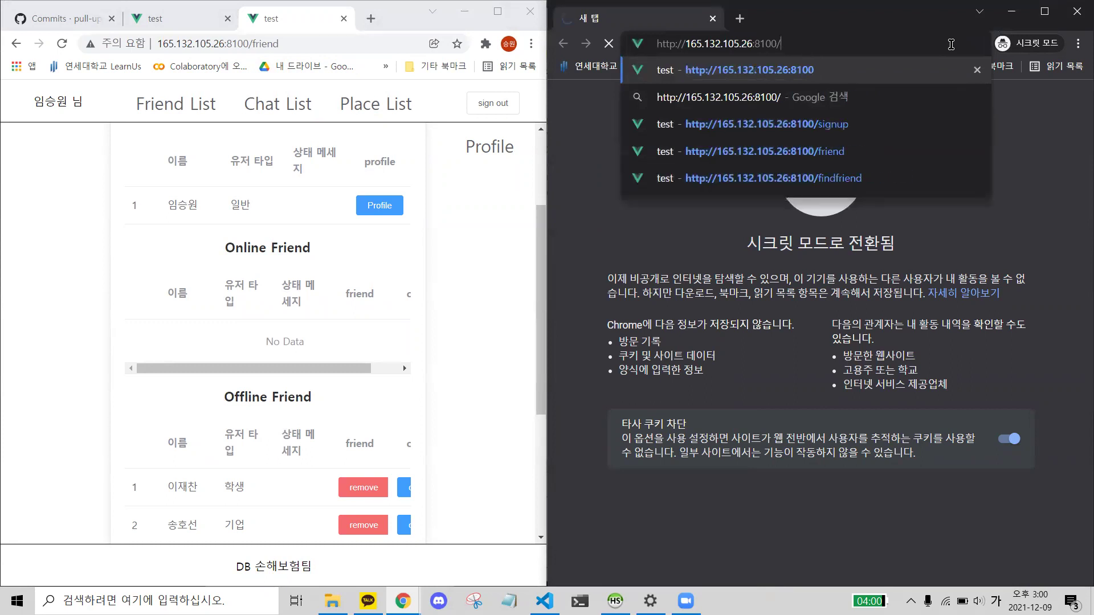
{"action": "key", "text": "Return"}
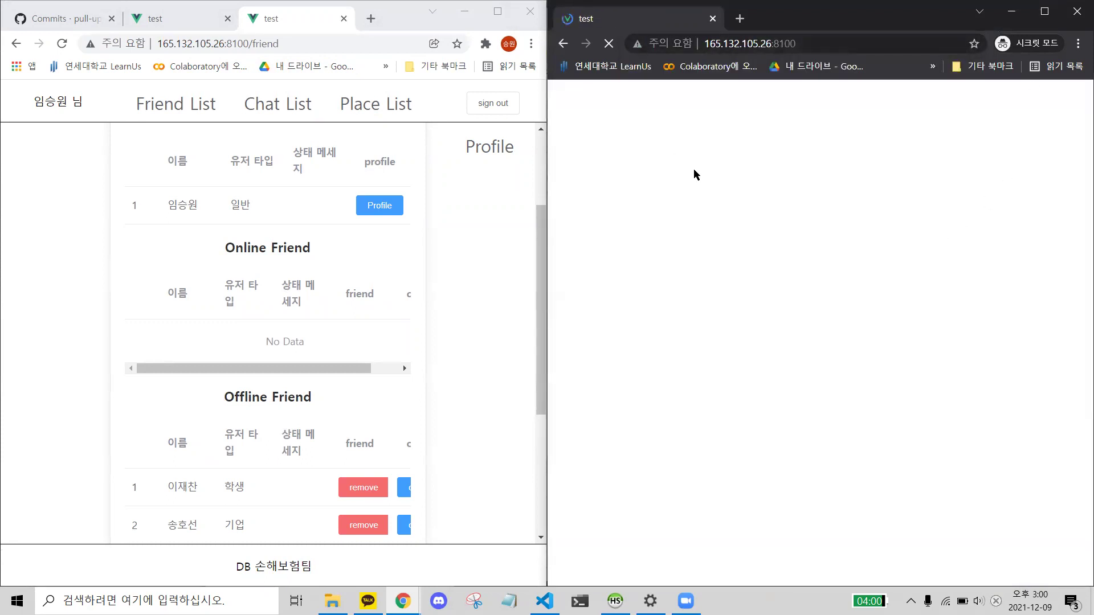
- Sign in to the chat app in the Incognito window as the second account
{"action": "left_click", "coordinate": [872, 314]}
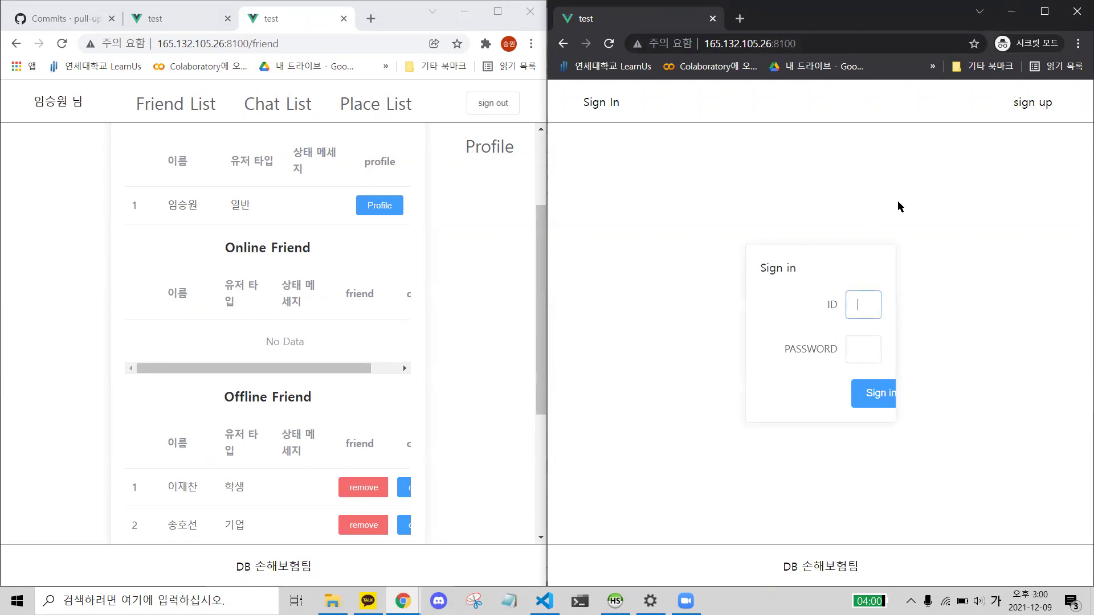
{"action": "type", "text": "ho"}
{"action": "key", "text": "BackSpace"}
{"action": "key", "text": "Hangul"}
{"action": "type", "text": "hos"}
{"action": "key", "text": "Tab"}
{"action": "type", "text": "1"}
{"action": "left_click", "coordinate": [870, 393]}
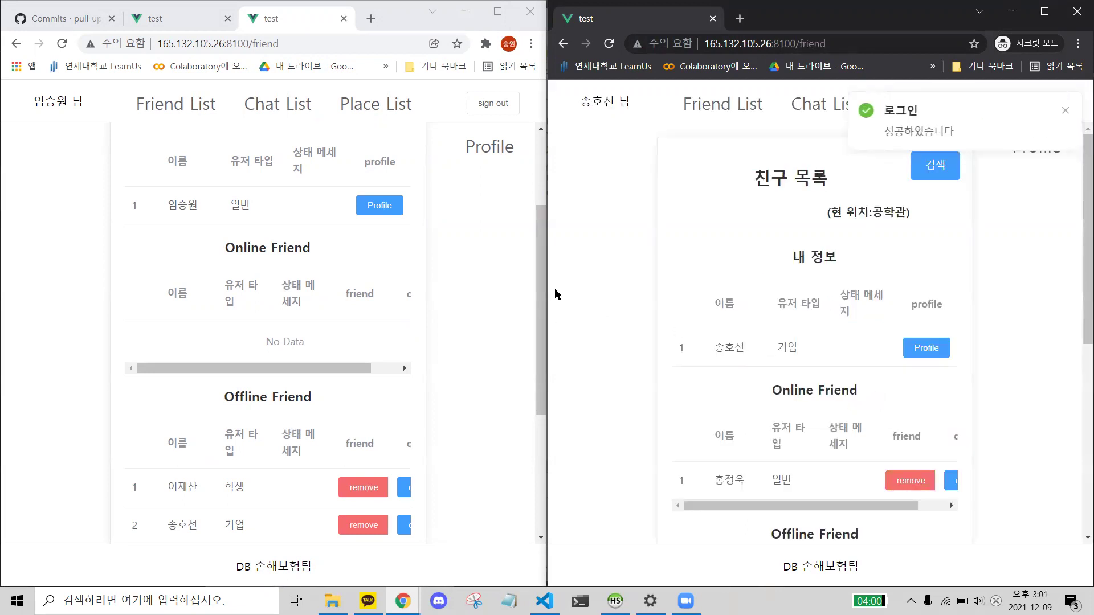
- Reload the first user's Friend List and check the second account now appears under Online Friend
{"action": "scroll", "coordinate": [355, 390], "scroll_direction": "down", "scroll_amount": 1}
{"action": "left_click", "coordinate": [62, 43]}
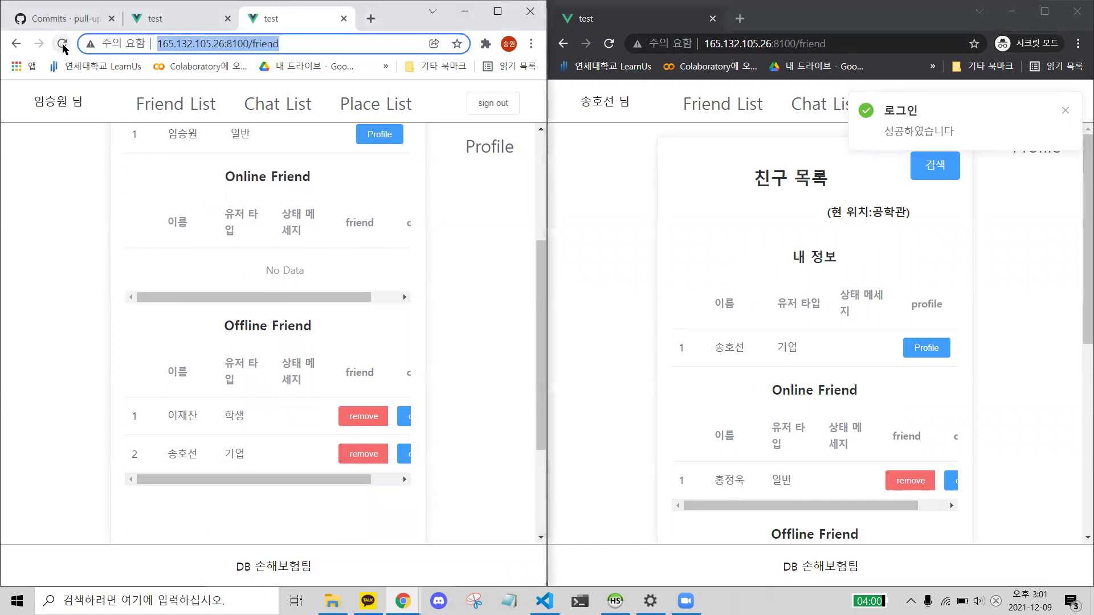
{"action": "scroll", "coordinate": [224, 365], "scroll_direction": "down", "scroll_amount": 1}
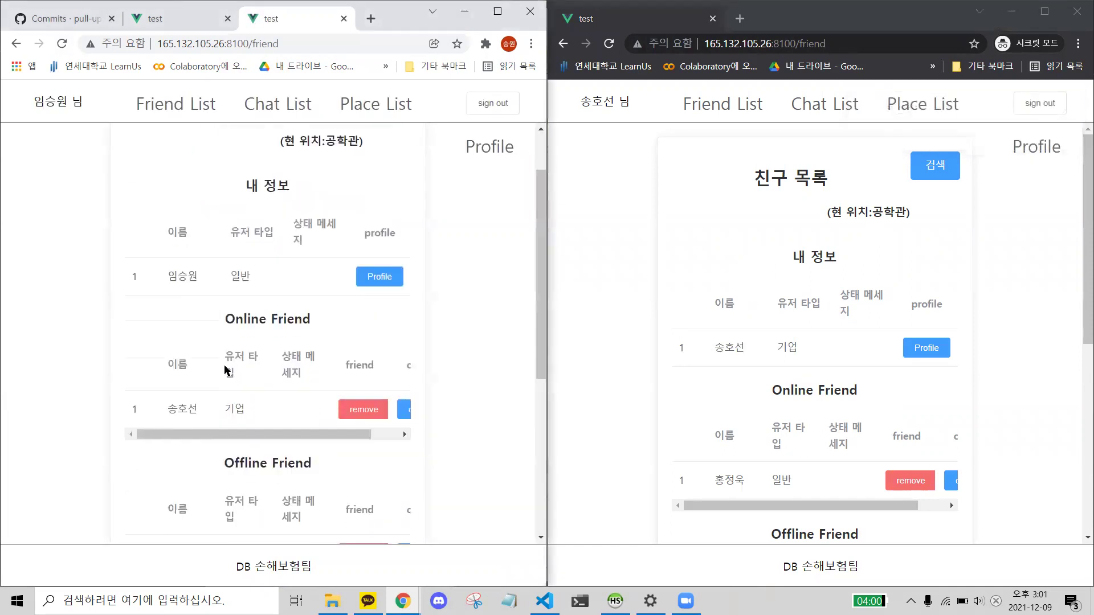
{"action": "scroll", "coordinate": [228, 319], "scroll_direction": "down", "scroll_amount": 1}
{"action": "double_click", "coordinate": [181, 338]}
{"action": "left_click_drag", "start_coordinate": [235, 254], "coordinate": [311, 252]}
{"action": "left_click", "coordinate": [257, 488]}
{"action": "left_click_drag", "start_coordinate": [256, 488], "coordinate": [287, 491]}
{"action": "left_click", "coordinate": [179, 483]}
{"action": "left_click", "coordinate": [287, 491]}
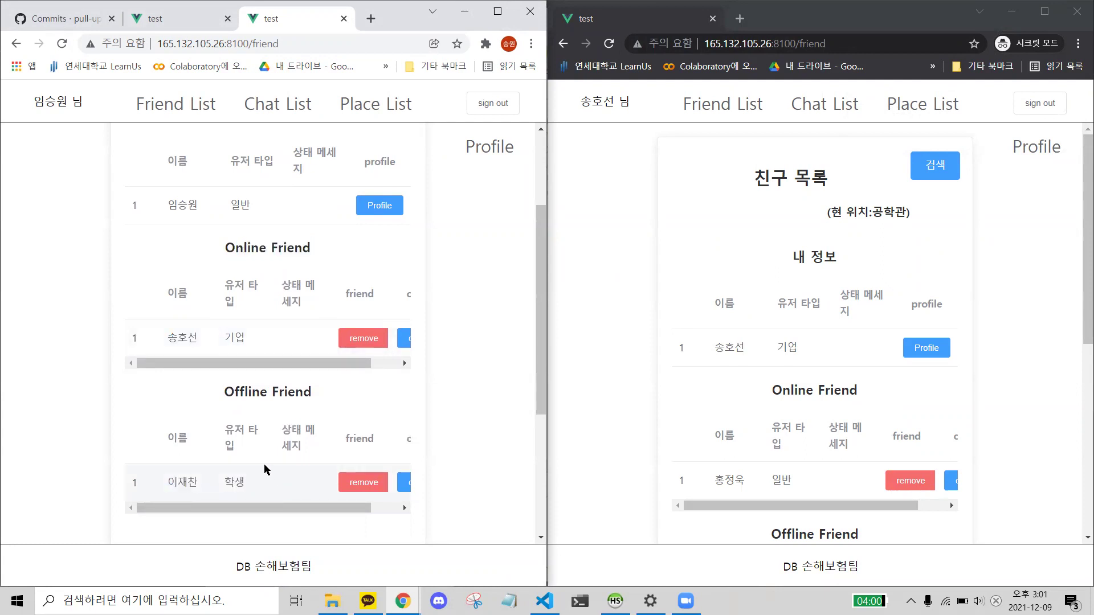
{"action": "scroll", "coordinate": [127, 276], "scroll_direction": "up", "scroll_amount": 3}
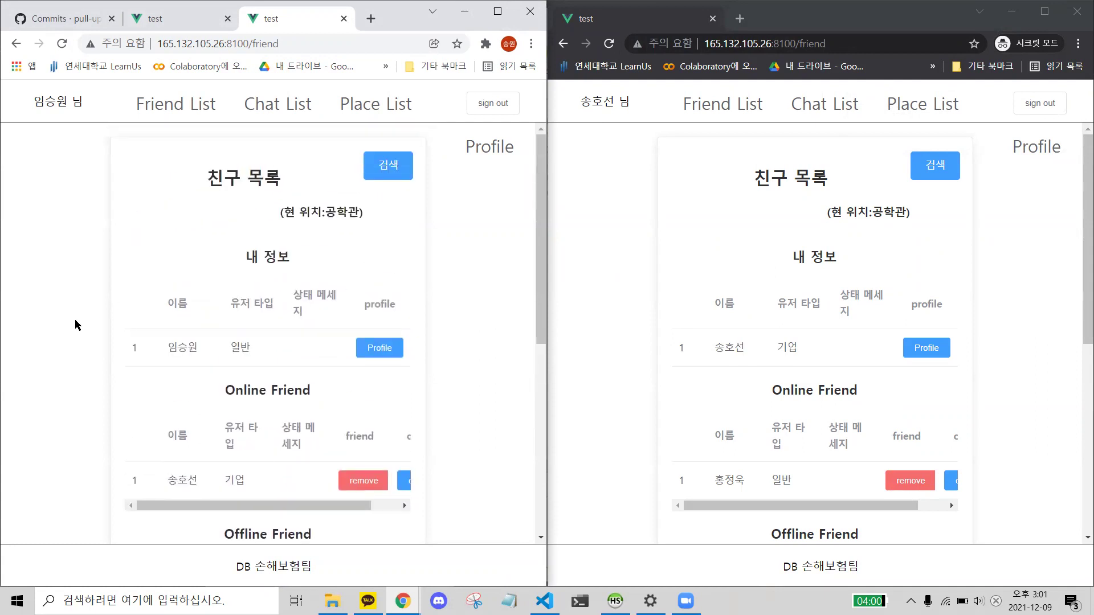
{"action": "scroll", "coordinate": [82, 324], "scroll_direction": "down", "scroll_amount": 1}
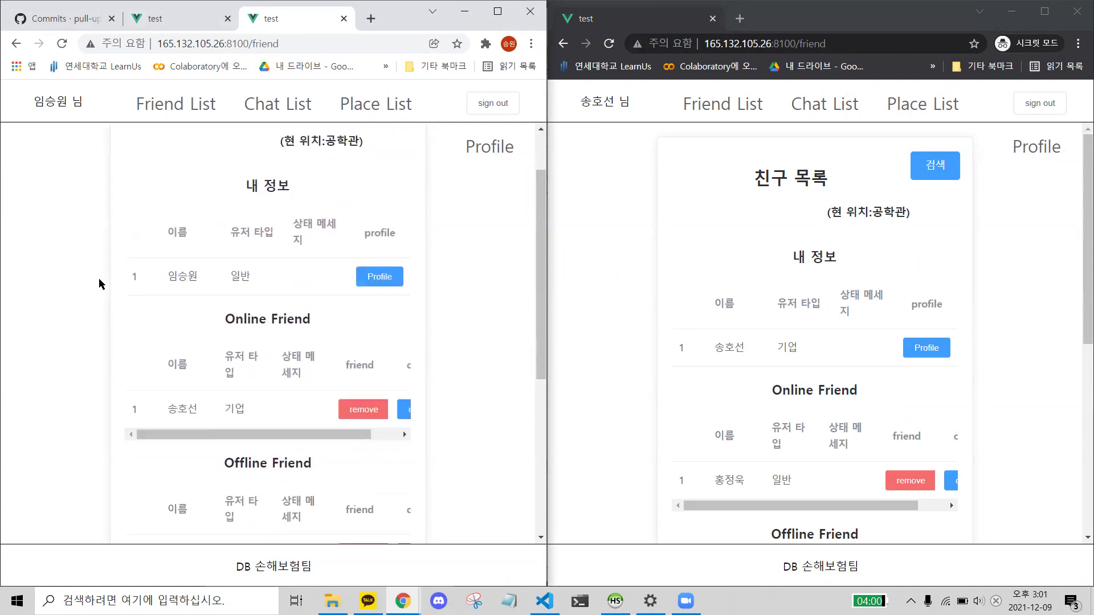
{"action": "scroll", "coordinate": [108, 288], "scroll_direction": "up", "scroll_amount": 1}
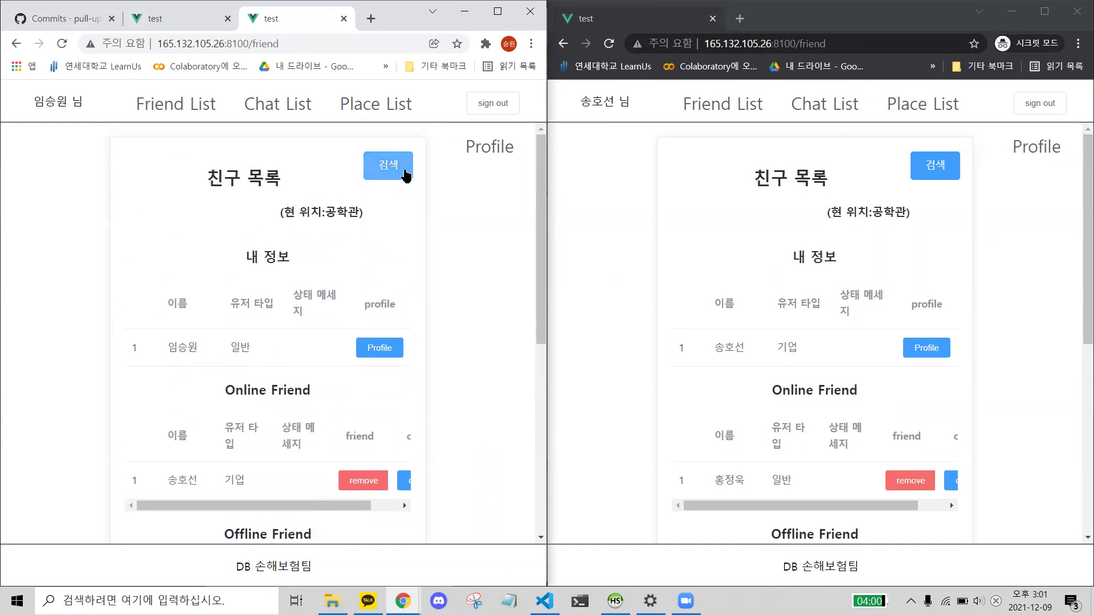
- Open Find Friend and search for the second user's id
{"action": "left_click", "coordinate": [400, 177]}
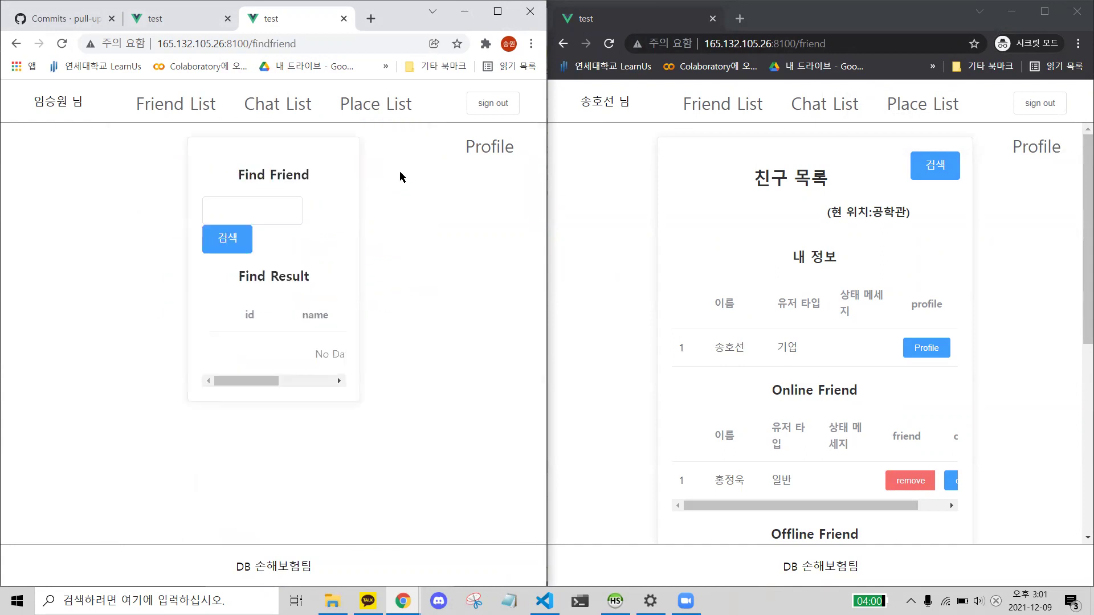
{"action": "left_click", "coordinate": [280, 220]}
{"action": "type", "text": "a"}
{"action": "type", "text": "osun"}
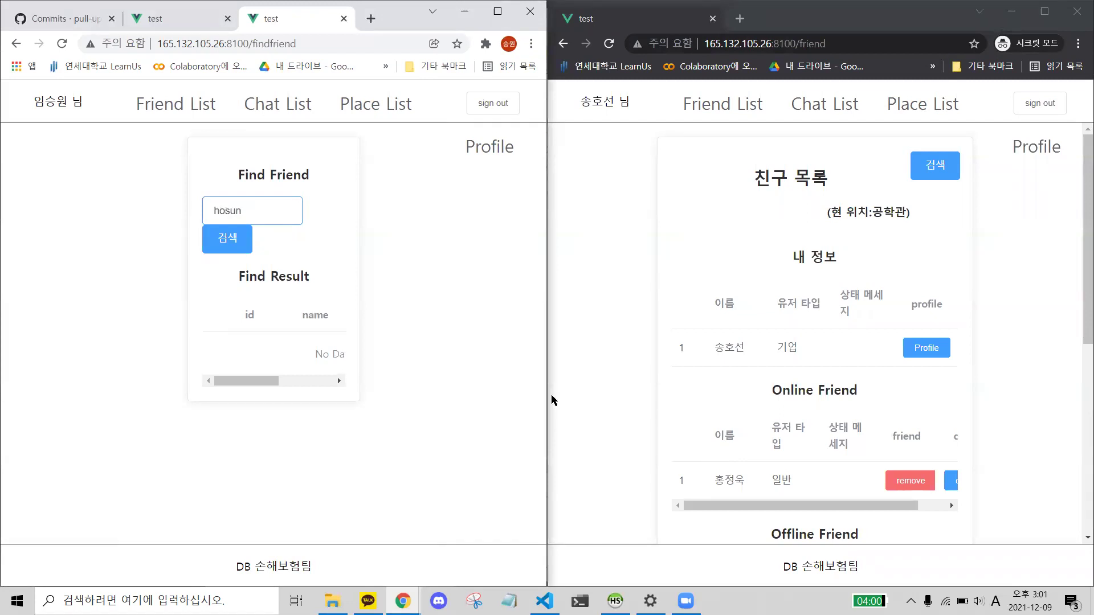
{"action": "left_click", "coordinate": [223, 243]}
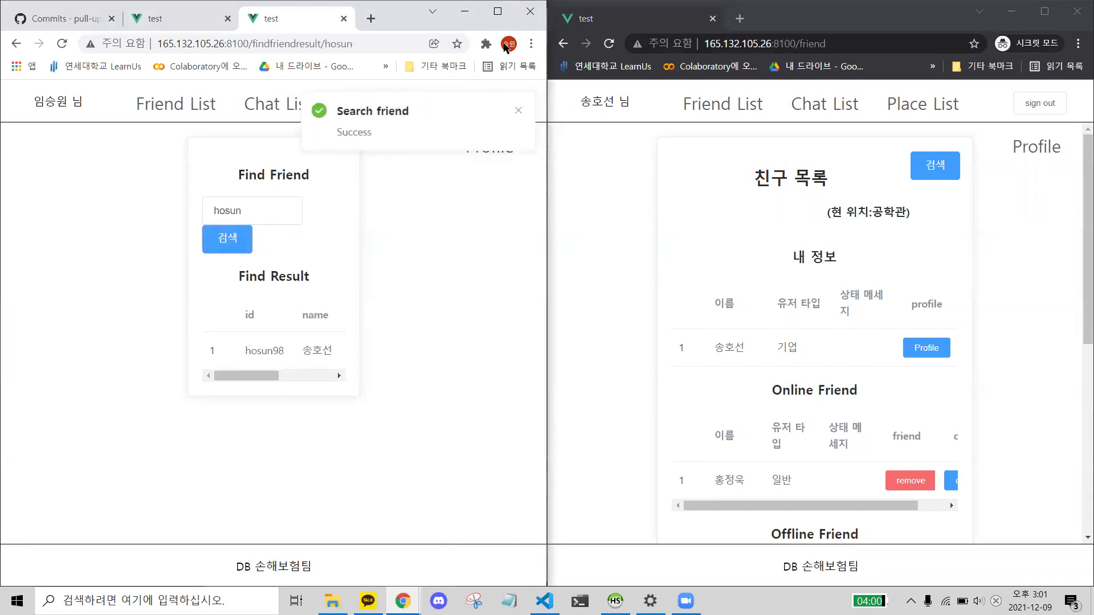
- Maximize the chat window and search friends for '98', highlighting the found user
{"action": "left_click", "coordinate": [497, 11]}
{"action": "triple_click", "coordinate": [512, 312]}
{"action": "left_click", "coordinate": [443, 242]}
{"action": "left_click_drag", "start_coordinate": [471, 202], "coordinate": [246, 200]}
{"action": "type", "text": "98"}
{"action": "left_click", "coordinate": [659, 199]}
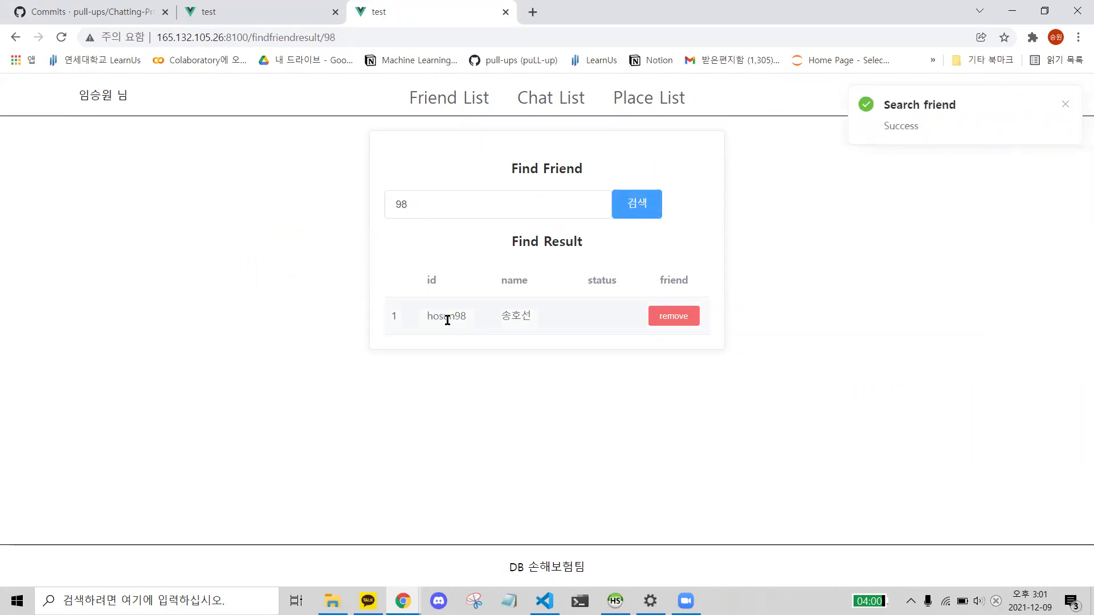
{"action": "left_click", "coordinate": [443, 350]}
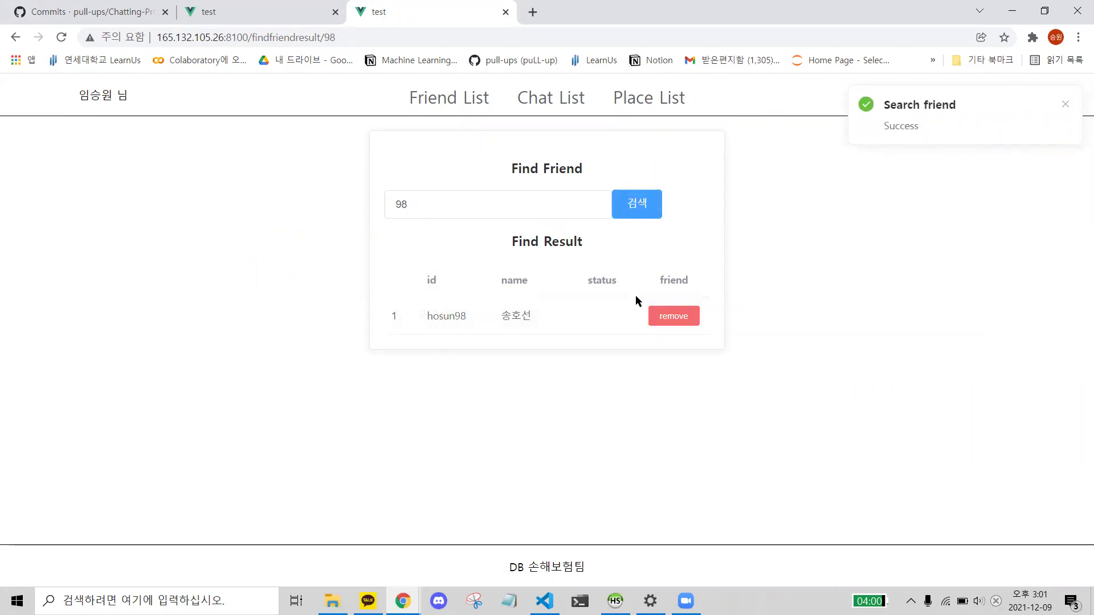
{"action": "triple_click", "coordinate": [450, 324]}
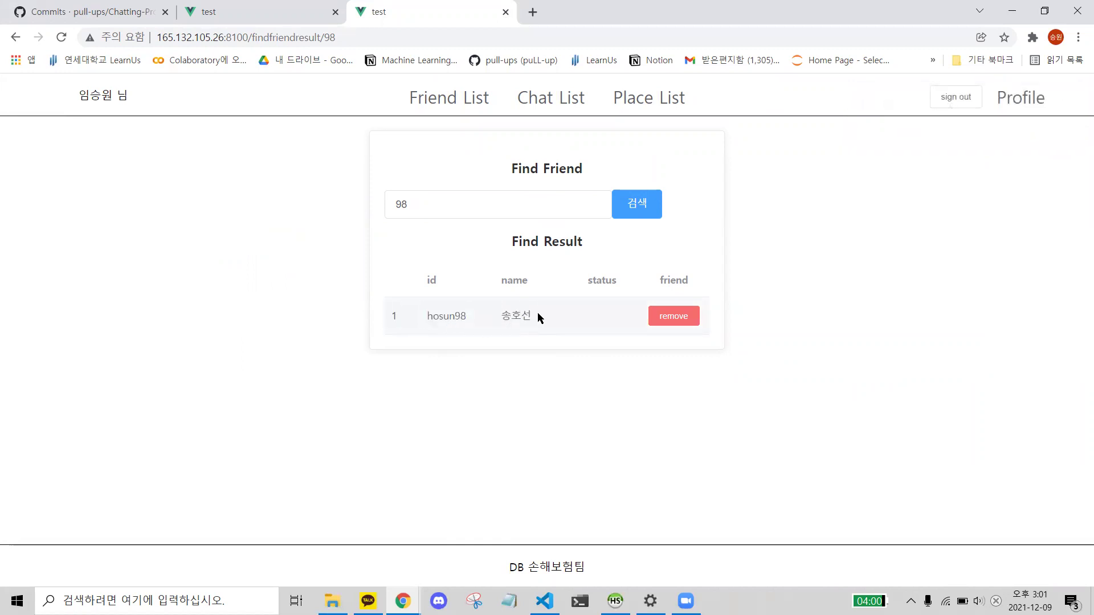
{"action": "left_click", "coordinate": [655, 284]}
- Open HeidiSQL's database01 friends table and select the matching friendship row
{"action": "left_click", "coordinate": [615, 601]}
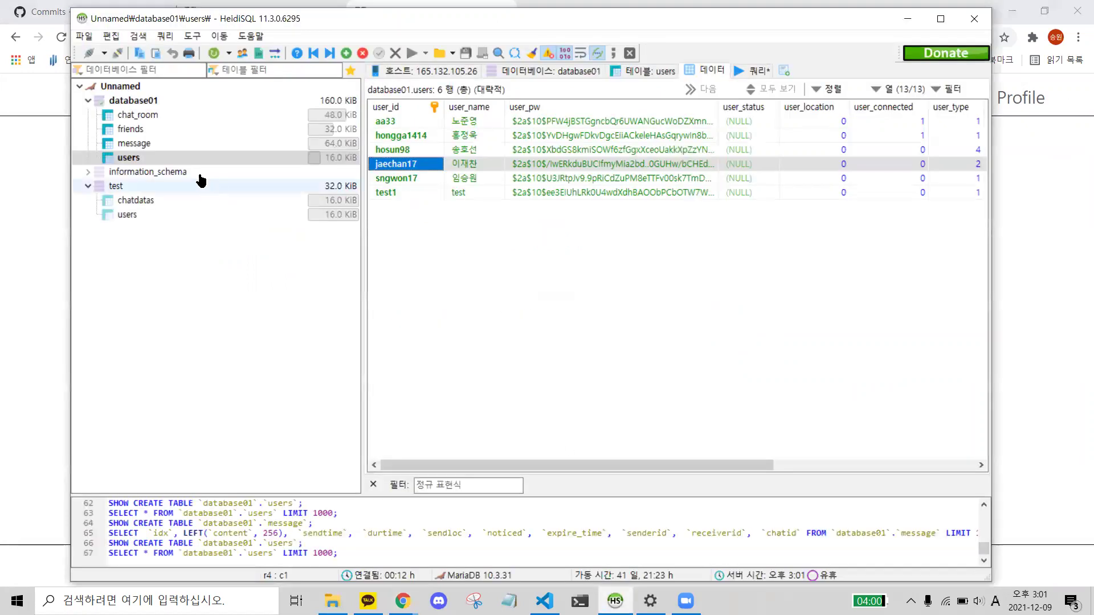
{"action": "left_click", "coordinate": [165, 129]}
{"action": "left_click_drag", "start_coordinate": [535, 241], "coordinate": [300, 79]}
{"action": "left_click", "coordinate": [22, 269]}
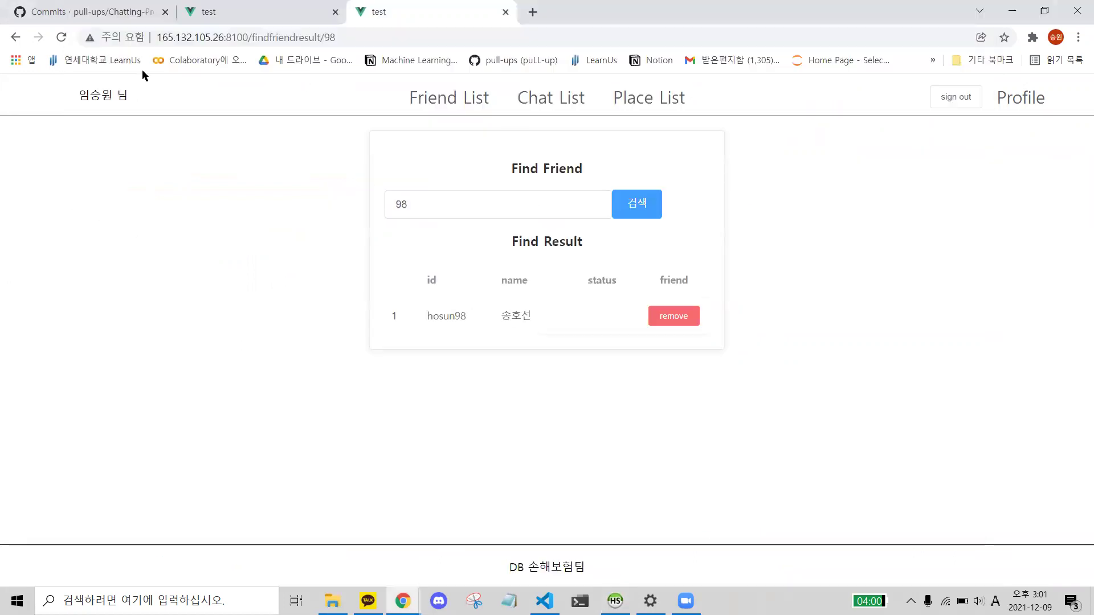
{"action": "key", "text": "alt+Tab"}
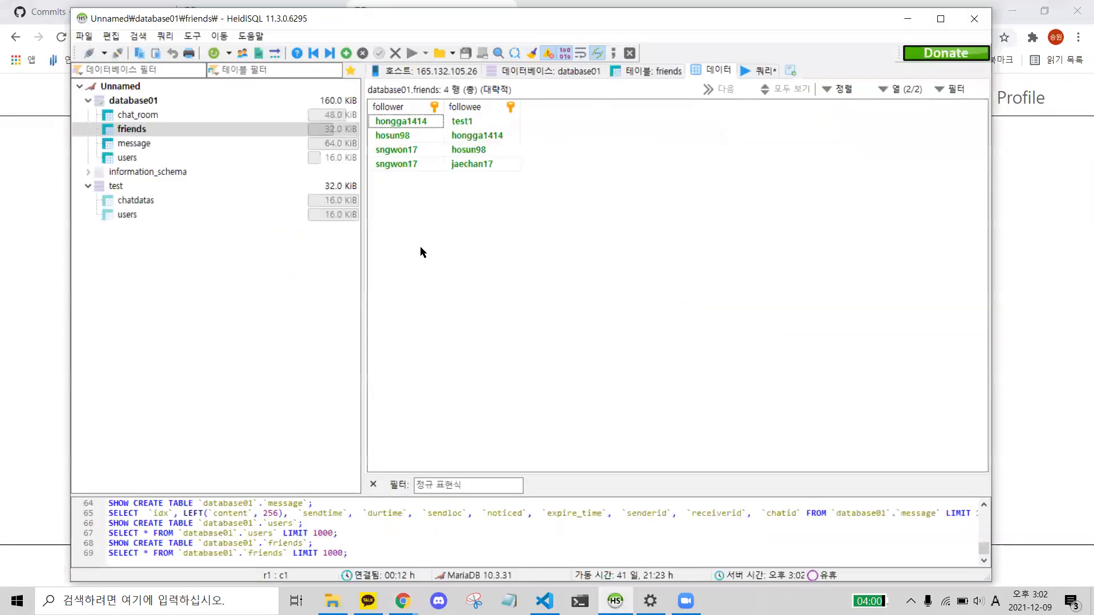
{"action": "left_click", "coordinate": [409, 151]}
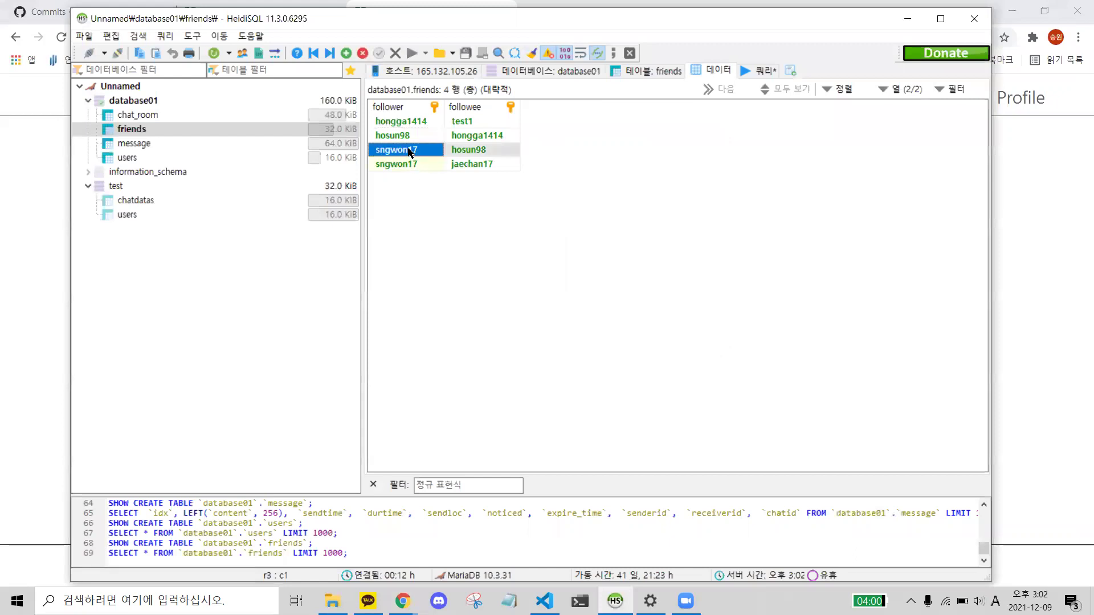
{"action": "left_click", "coordinate": [476, 150]}
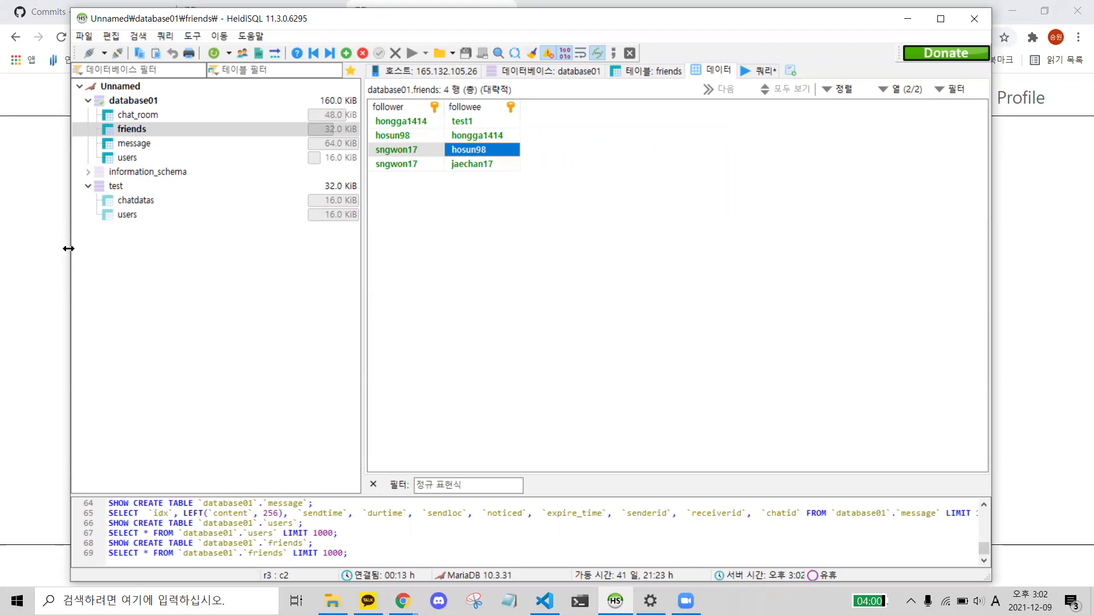
{"action": "key", "text": "alt+Tab"}
- Remove the found user from friends and check HeidiSQL's friends table now has 3 rows
{"action": "left_click", "coordinate": [684, 320]}
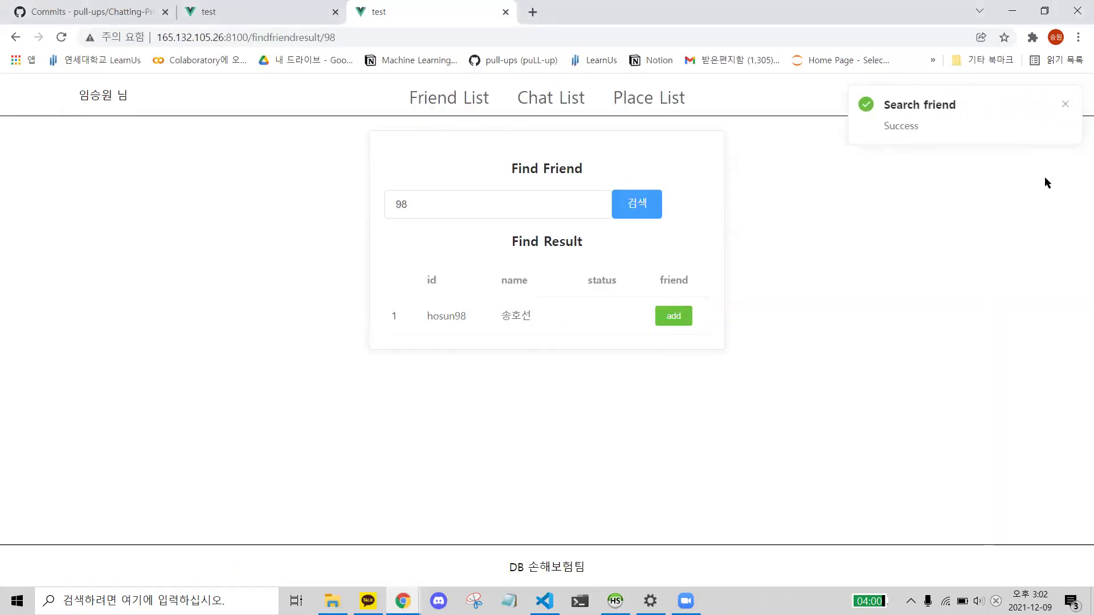
{"action": "key", "text": "alt+Tab"}
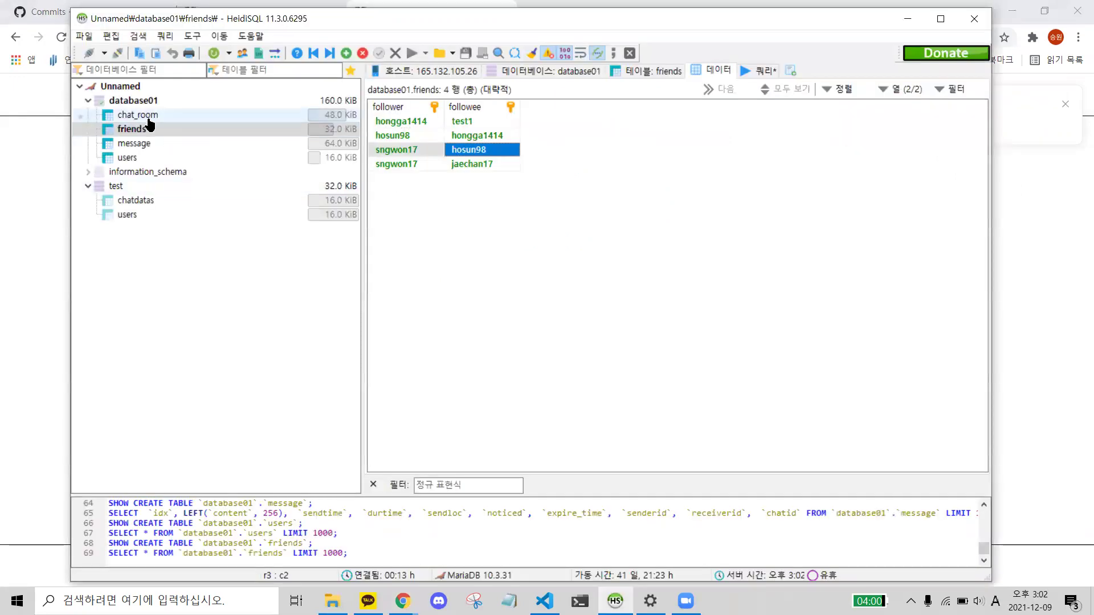
{"action": "left_click", "coordinate": [144, 115]}
{"action": "left_click_drag", "start_coordinate": [537, 236], "coordinate": [393, 115]}
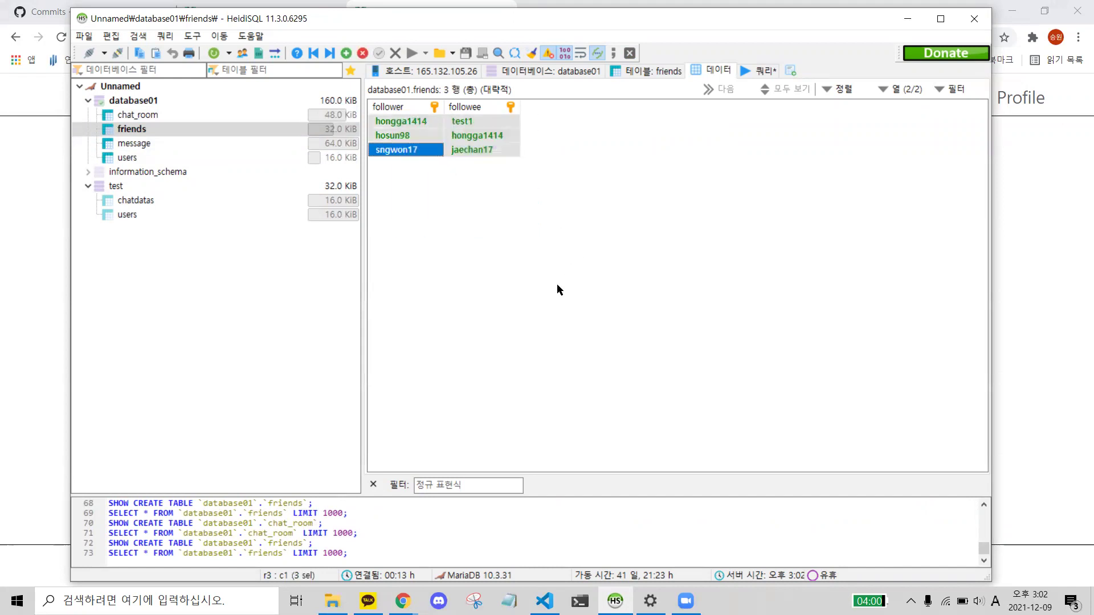
- Search friends for a name with no match and compare against HeidiSQL's users table
{"action": "left_click", "coordinate": [47, 345]}
{"action": "left_click_drag", "start_coordinate": [431, 205], "coordinate": [333, 190]}
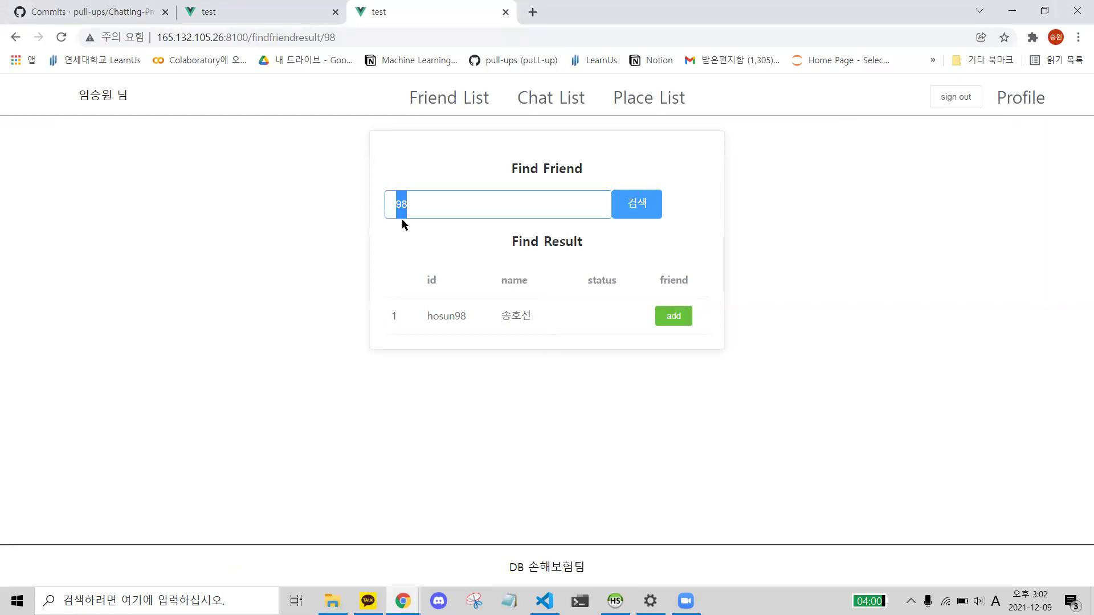
{"action": "key", "text": "BackSpace"}
{"action": "type", "text": "재혁"}
{"action": "left_click", "coordinate": [632, 203]}
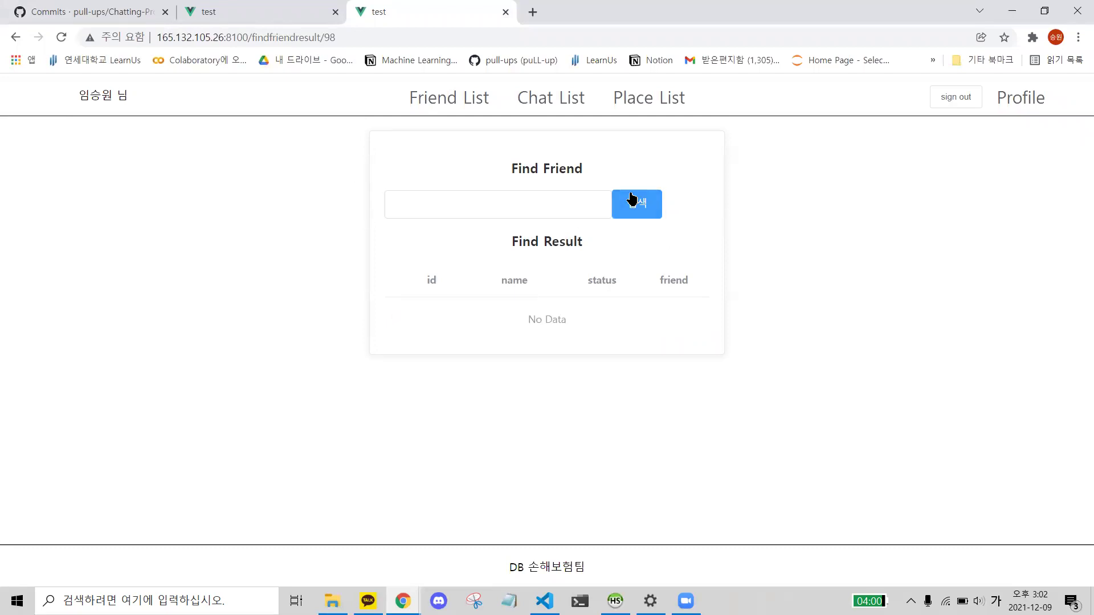
{"action": "key", "text": "alt+Tab"}
{"action": "left_click", "coordinate": [183, 157]}
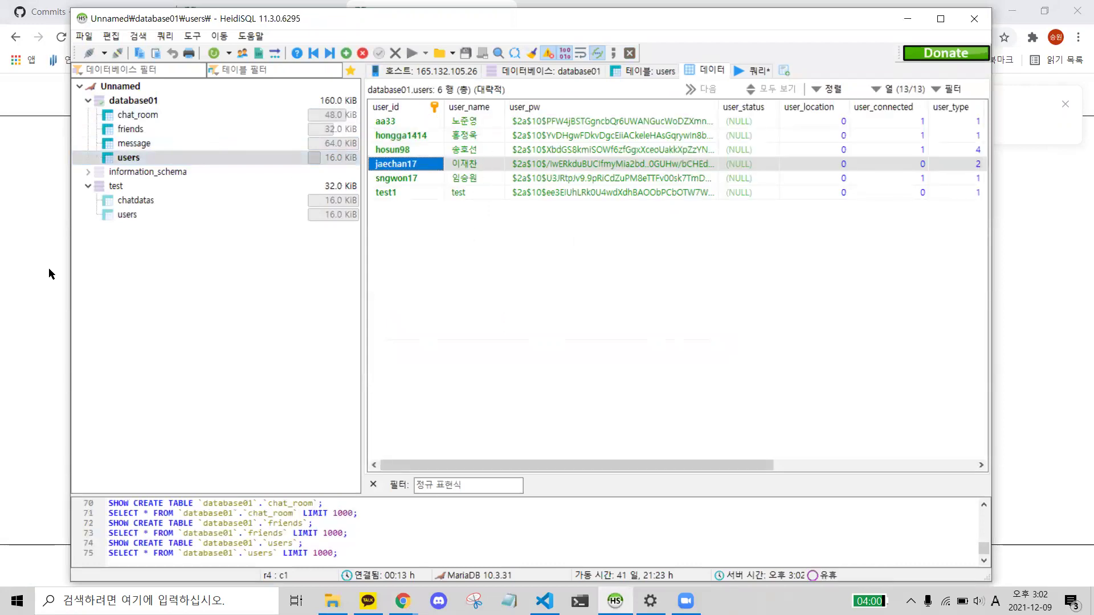
- Search friends for a second name and pick that user in the users table
{"action": "key", "text": "alt+Tab"}
{"action": "left_click_drag", "start_coordinate": [465, 212], "coordinate": [1, 134]}
{"action": "type", "text": "준영"}
{"action": "left_click", "coordinate": [649, 202]}
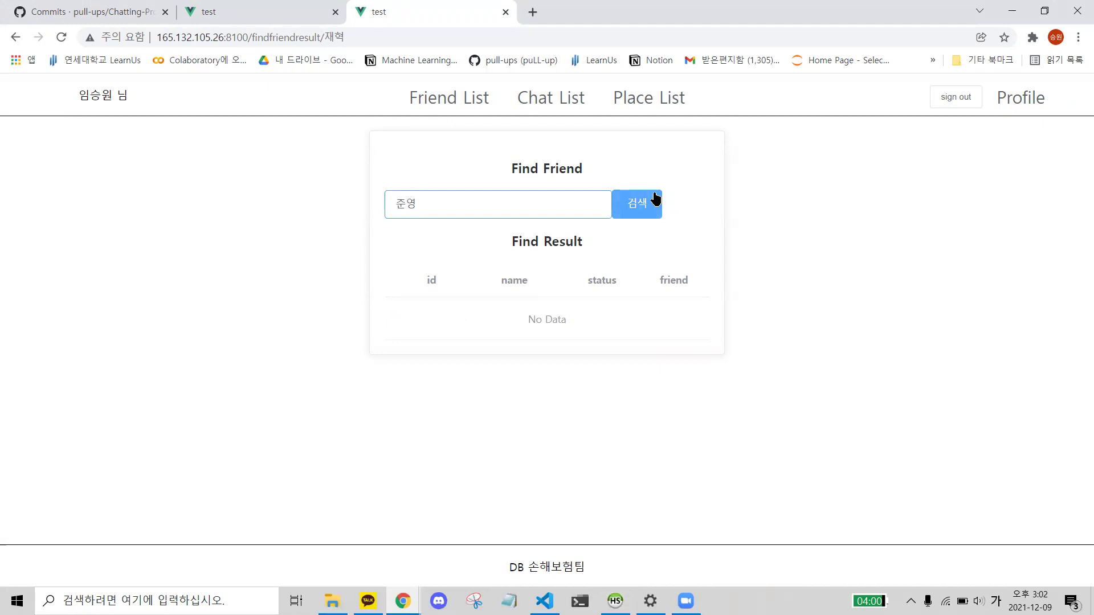
{"action": "key", "text": "alt+Tab"}
{"action": "left_click", "coordinate": [464, 135]}
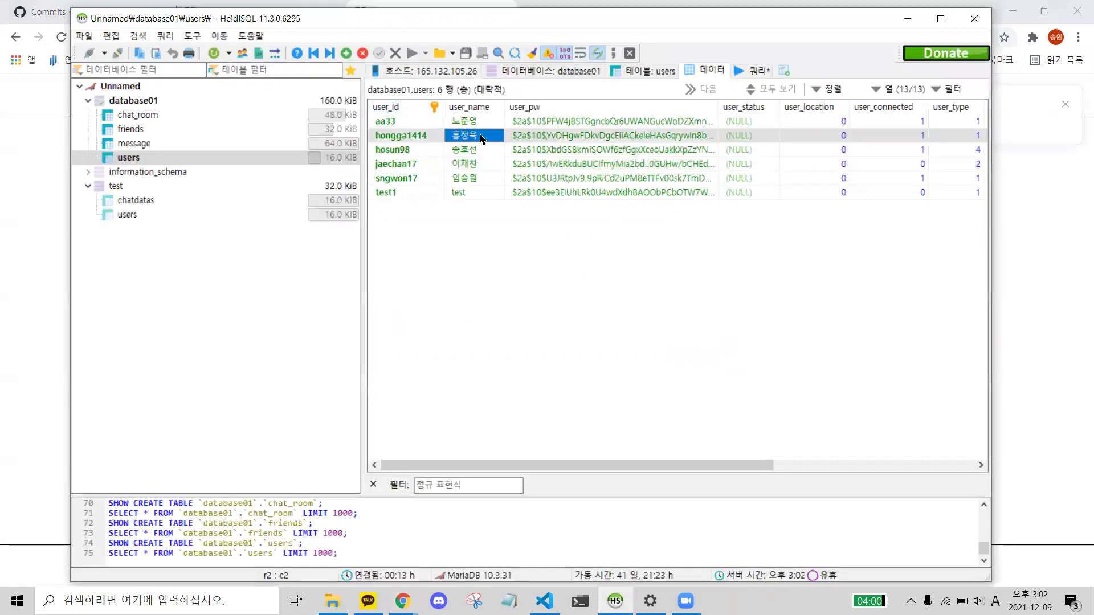
- Search a third name, finding one unadded user, then return to HeidiSQL's 6-row users table
{"action": "key", "text": "alt+Tab"}
{"action": "key", "text": "ctrl+a"}
{"action": "type", "text": "정욱"}
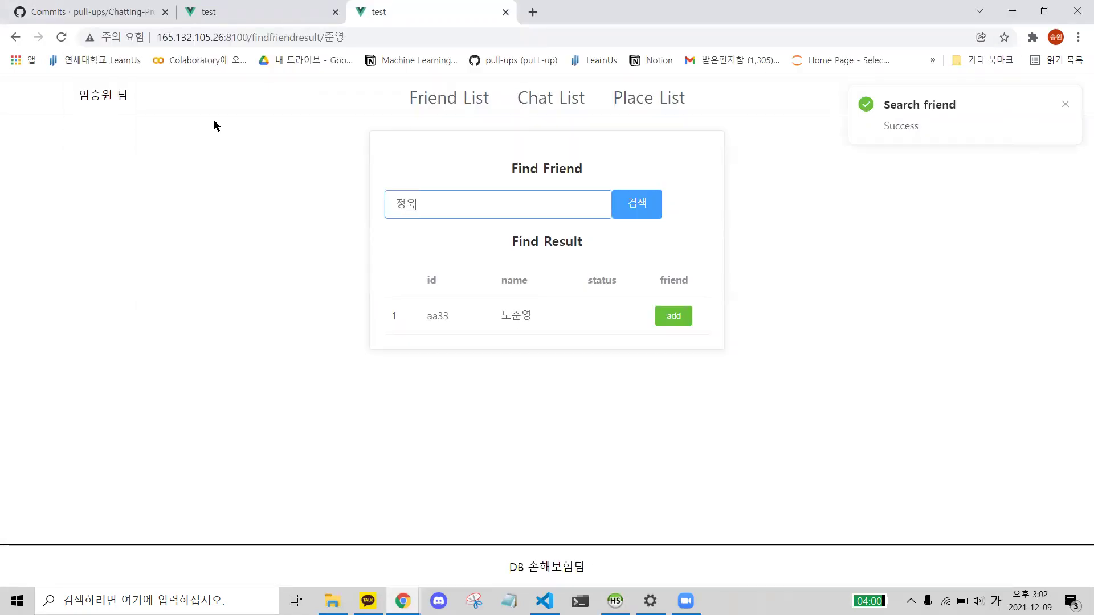
{"action": "left_click", "coordinate": [644, 217]}
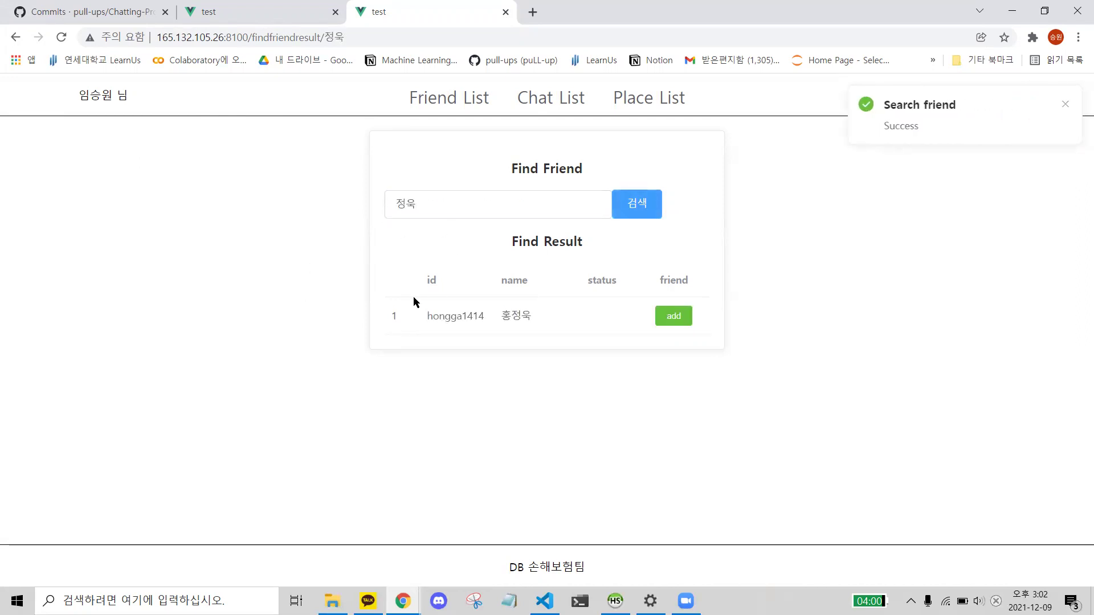
{"action": "left_click", "coordinate": [615, 601]}
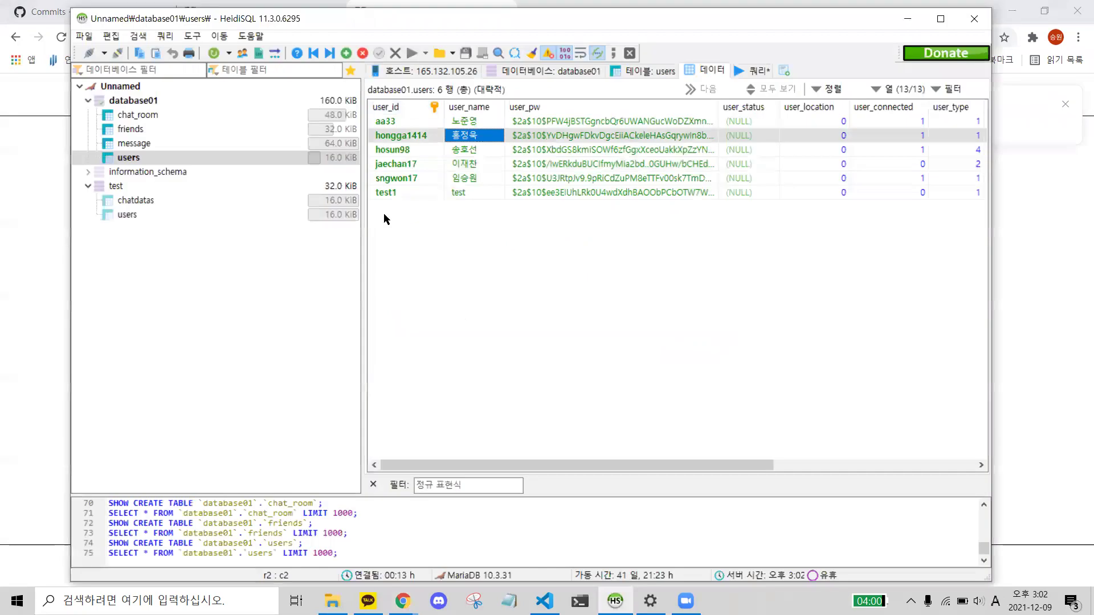
{"action": "key", "text": "alt+Tab"}
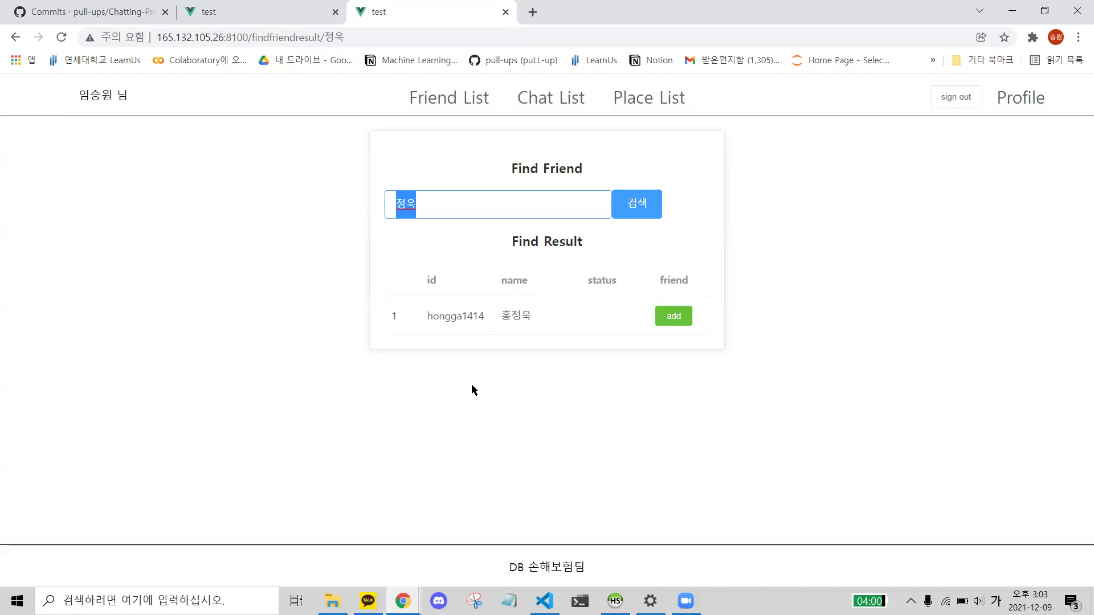
{"action": "left_click", "coordinate": [526, 318]}
{"action": "left_click_drag", "start_coordinate": [526, 317], "coordinate": [457, 317]}
{"action": "left_click", "coordinate": [457, 318]}
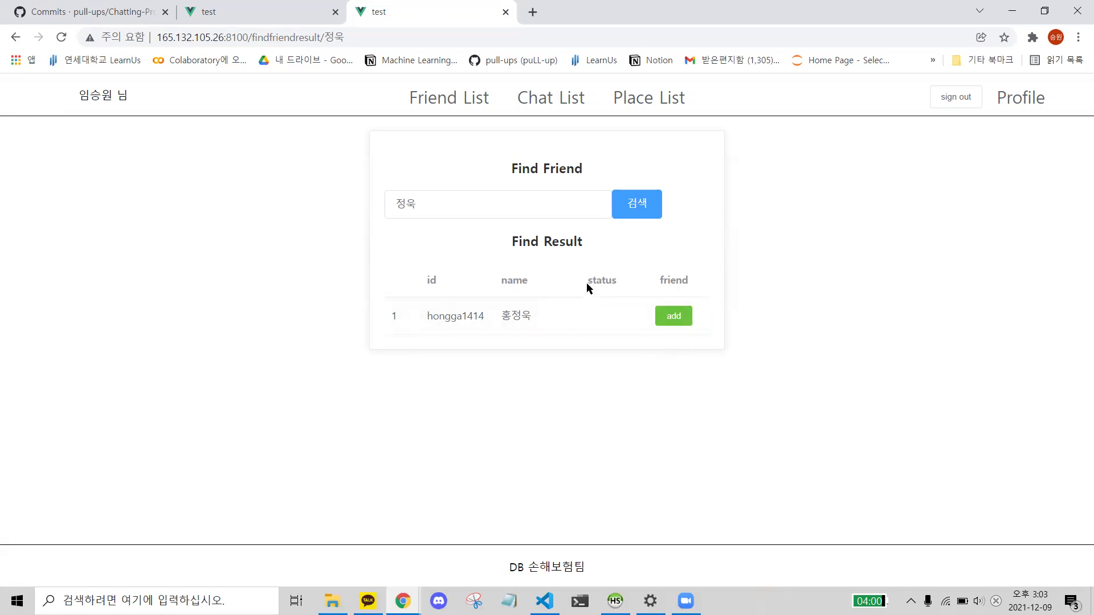
{"action": "key", "text": "alt+Tab"}
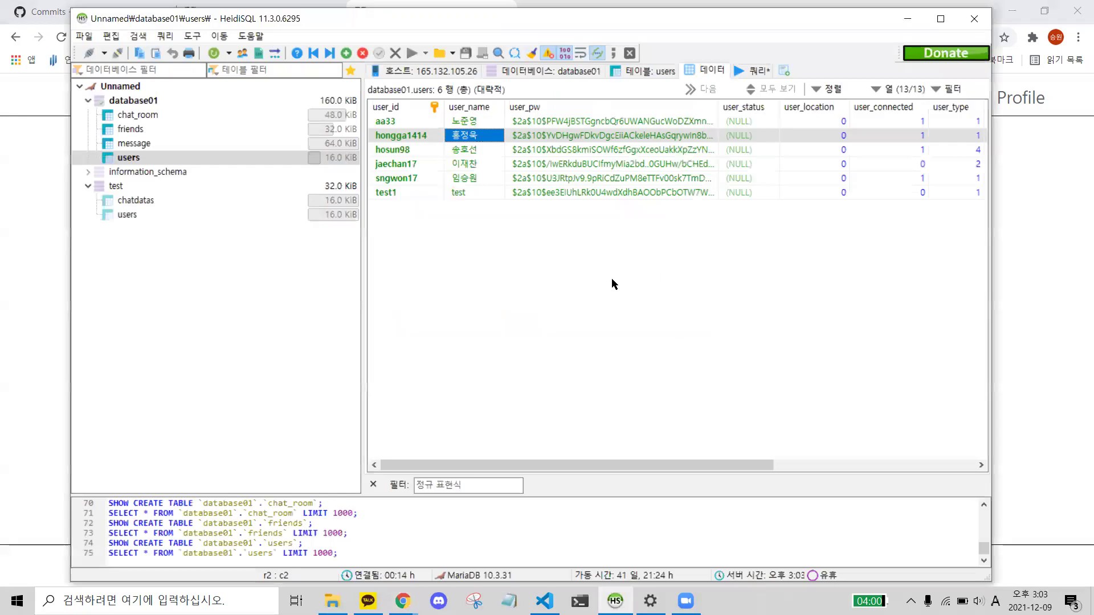
{"action": "left_click_drag", "start_coordinate": [647, 462], "coordinate": [689, 478]}
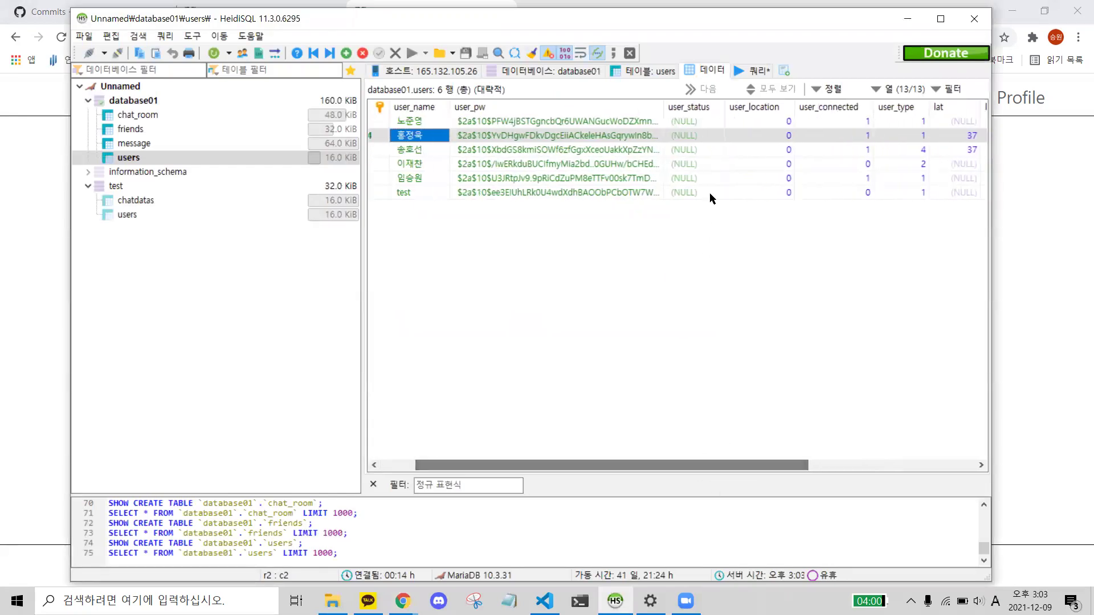
- Change the found user's user_status to 상태메세지 in HeidiSQL and return to Chrome
{"action": "left_click", "coordinate": [699, 120]}
{"action": "left_click", "coordinate": [684, 144]}
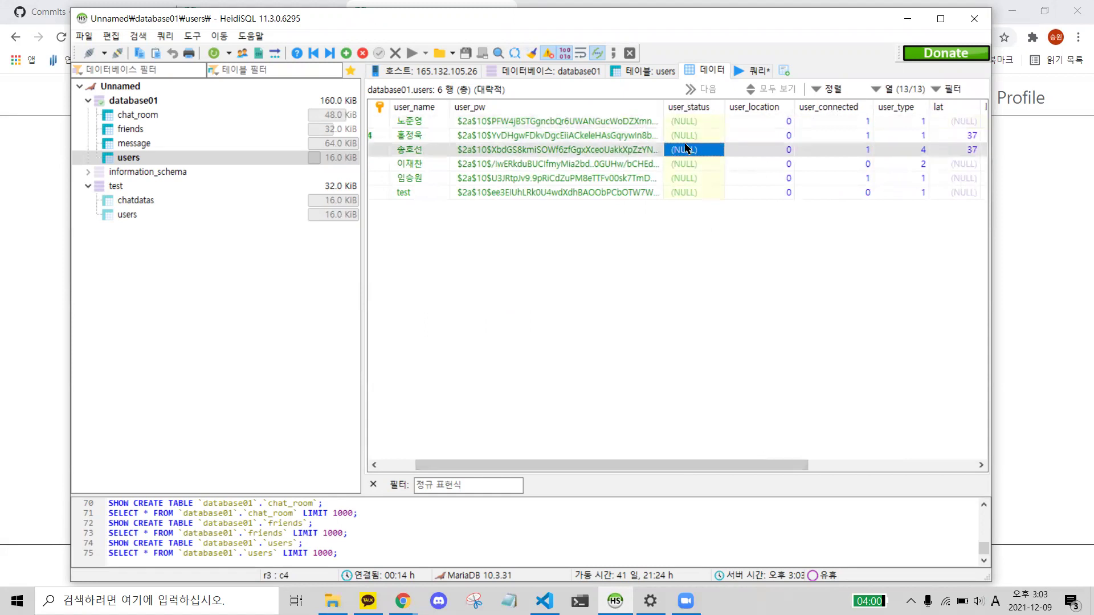
{"action": "left_click", "coordinate": [702, 136]}
{"action": "left_click", "coordinate": [701, 137]}
{"action": "type", "text": "asd"}
{"action": "key", "text": "Hangul"}
{"action": "type", "text": "상태"}
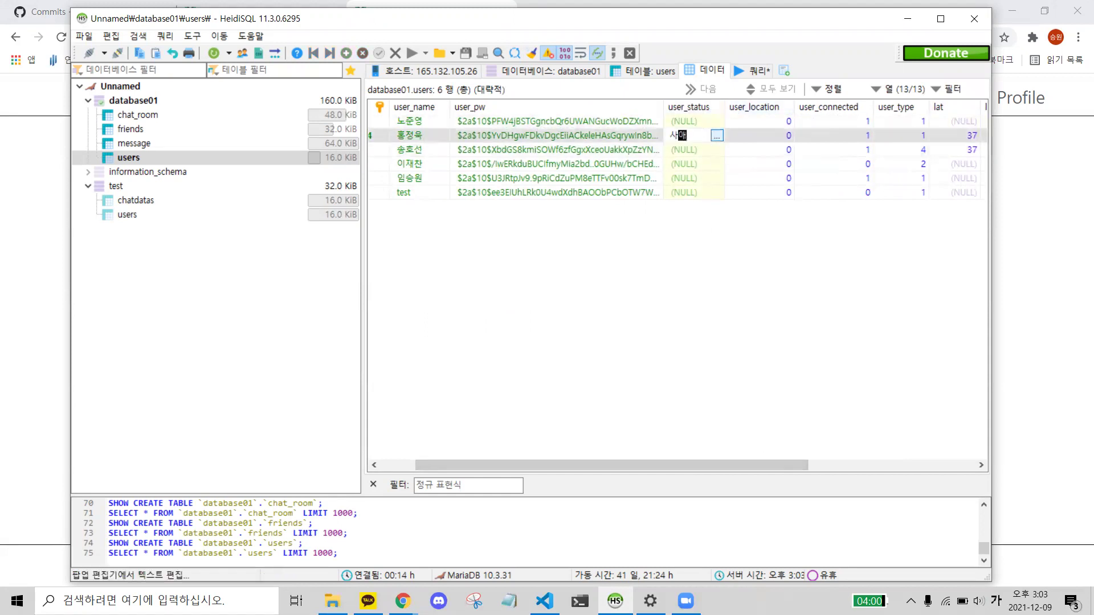
{"action": "type", "text": "메세지"}
{"action": "key", "text": "Return"}
{"action": "left_click", "coordinate": [142, 143]}
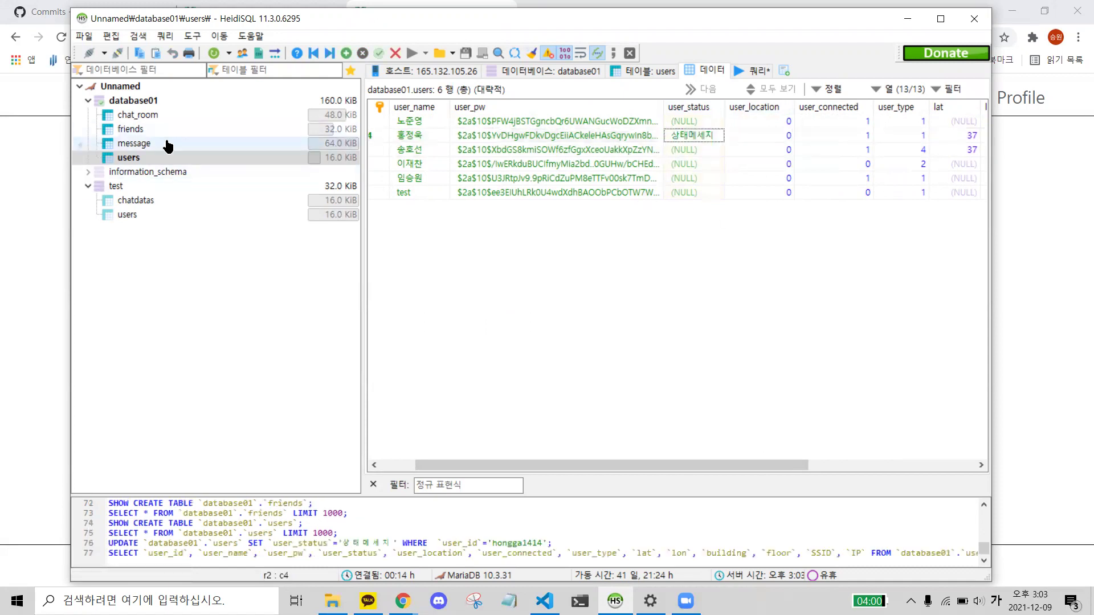
{"action": "left_click", "coordinate": [53, 156]}
- Reload the Find Friend results and confirm the found user's status reads 상태메세지
{"action": "left_click", "coordinate": [61, 38]}
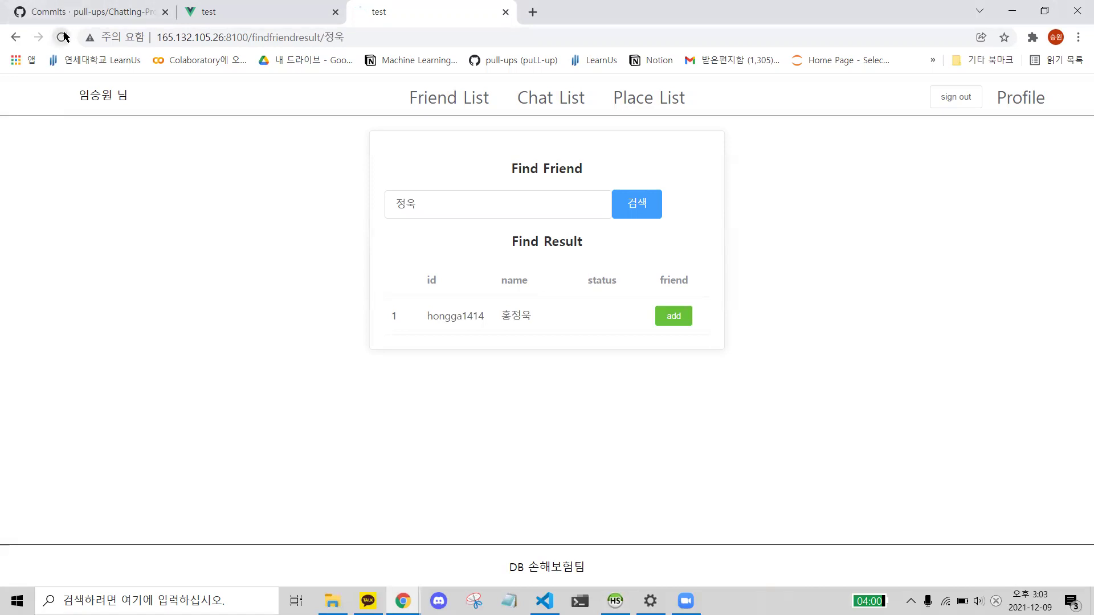
{"action": "double_click", "coordinate": [594, 314]}
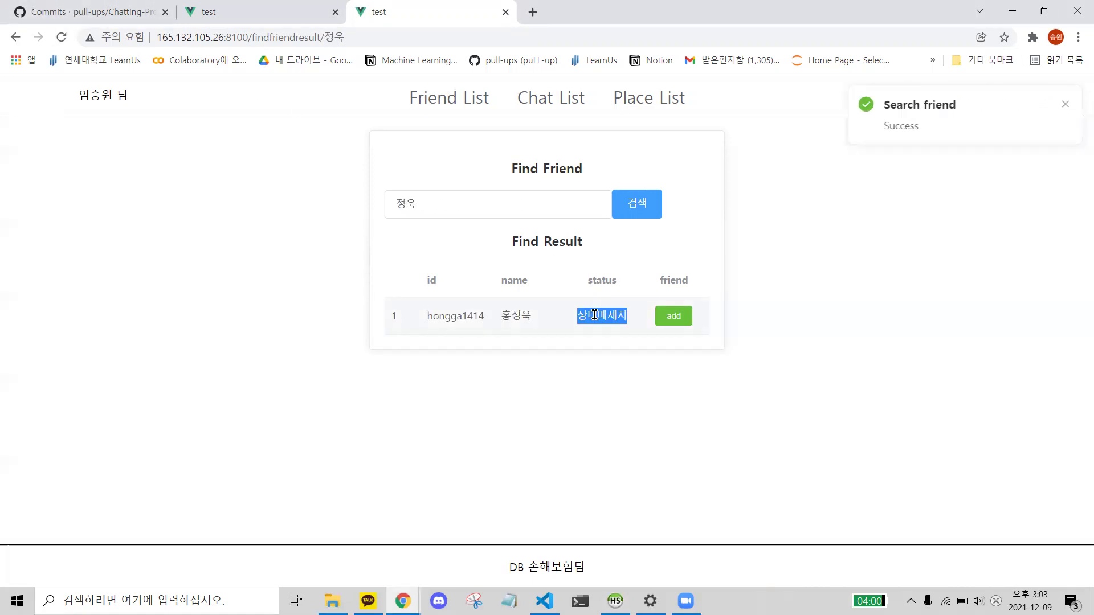
{"action": "left_click", "coordinate": [536, 312]}
{"action": "double_click", "coordinate": [609, 316]}
{"action": "left_click", "coordinate": [603, 315]}
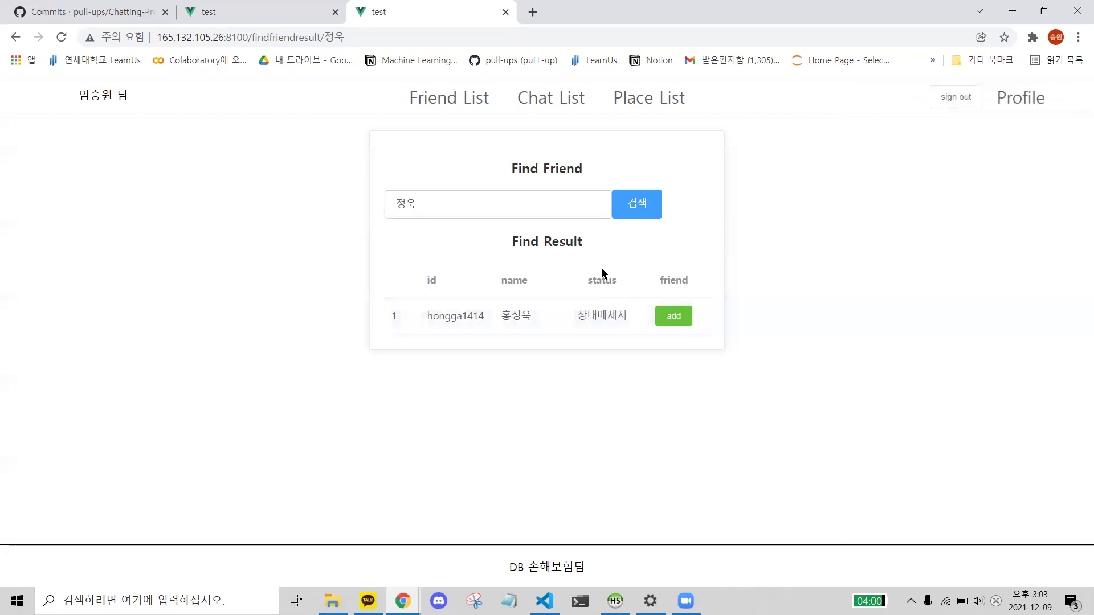
{"action": "left_click_drag", "start_coordinate": [463, 309], "coordinate": [579, 311]}
{"action": "left_click", "coordinate": [484, 214]}
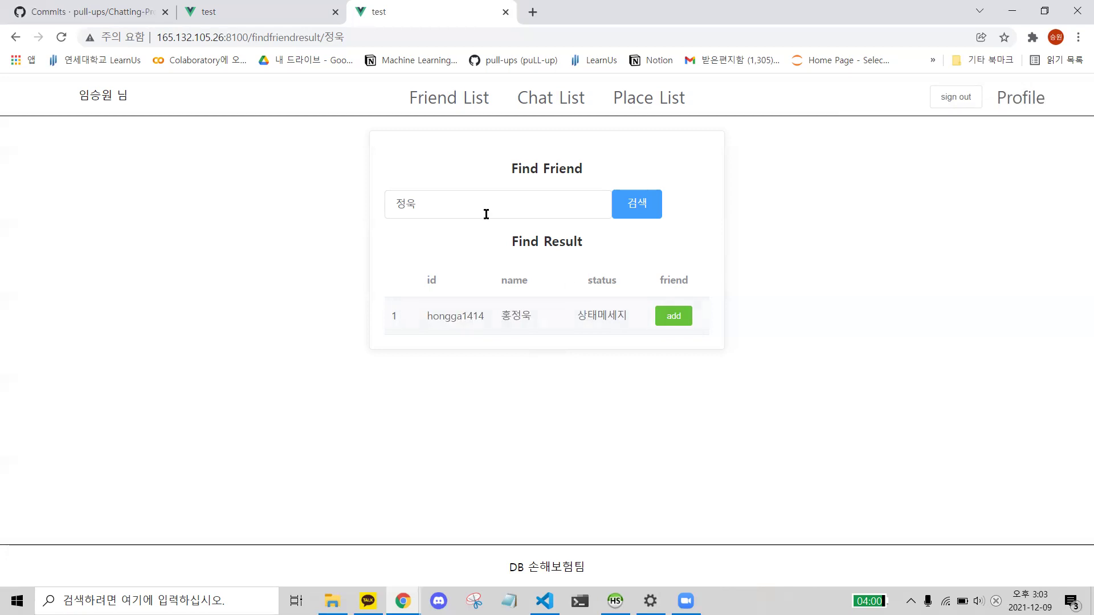
{"action": "double_click", "coordinate": [596, 315]}
{"action": "double_click", "coordinate": [504, 318]}
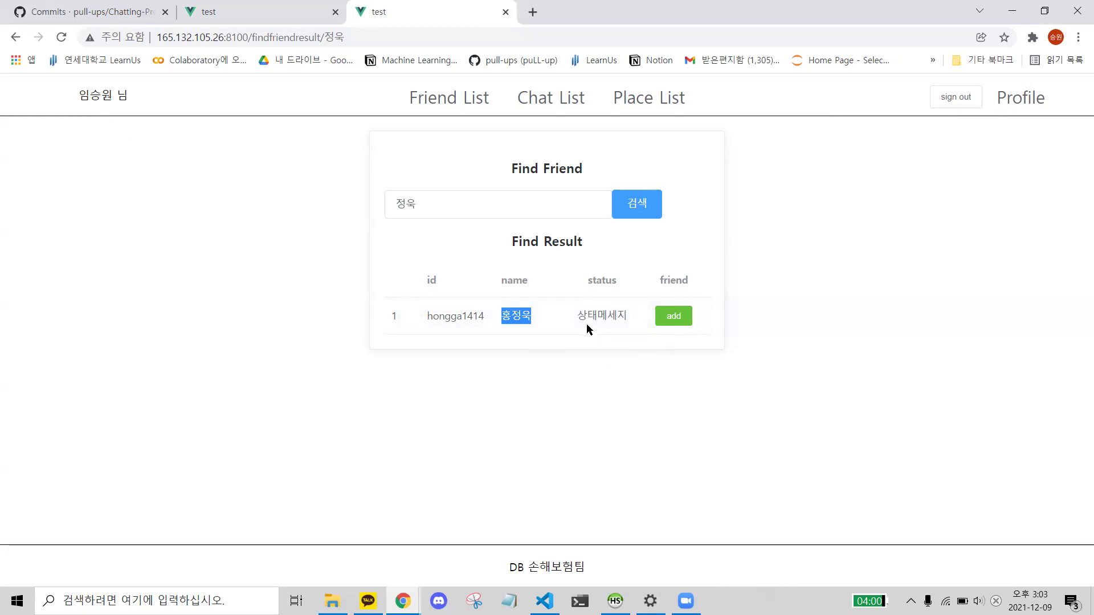
- Add the found user as a friend and verify the new row in HeidiSQL's friends table
{"action": "left_click", "coordinate": [677, 319]}
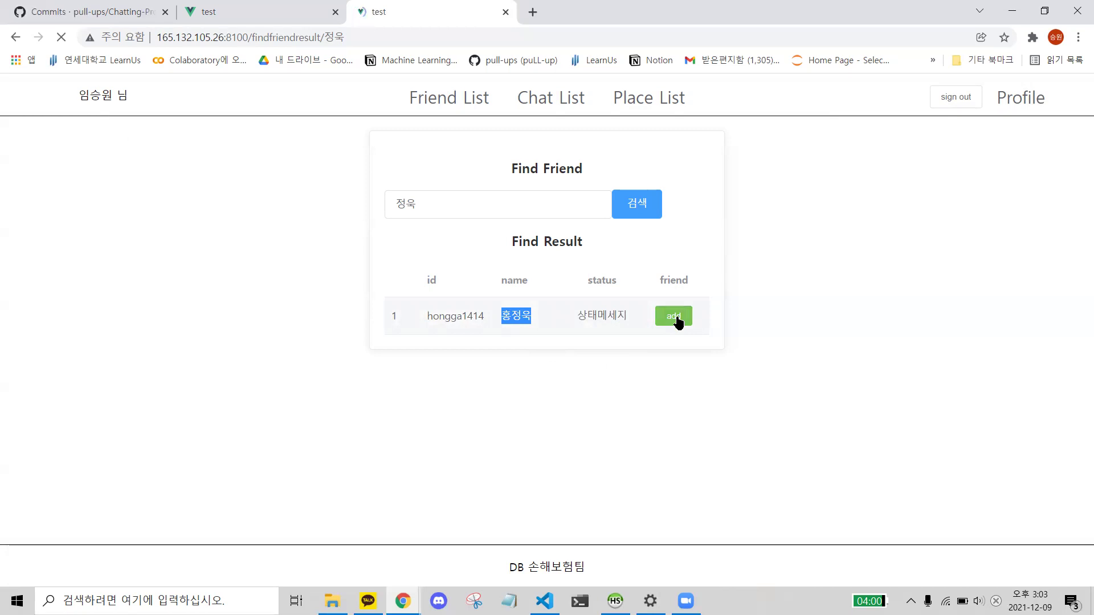
{"action": "left_click_drag", "start_coordinate": [910, 126], "coordinate": [928, 132]}
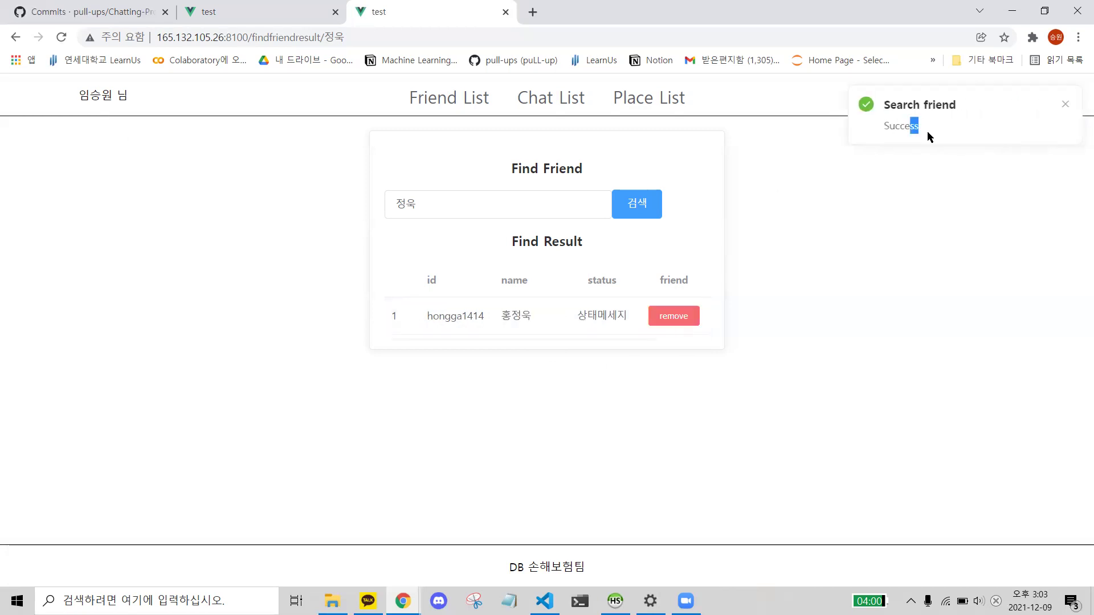
{"action": "left_click", "coordinate": [627, 589]}
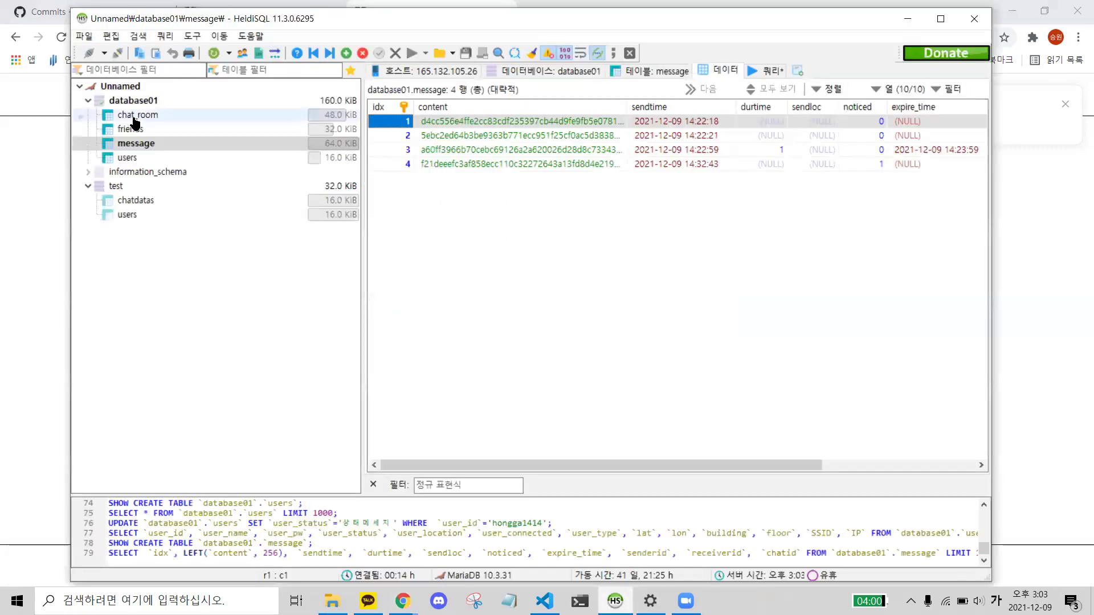
{"action": "left_click", "coordinate": [153, 129]}
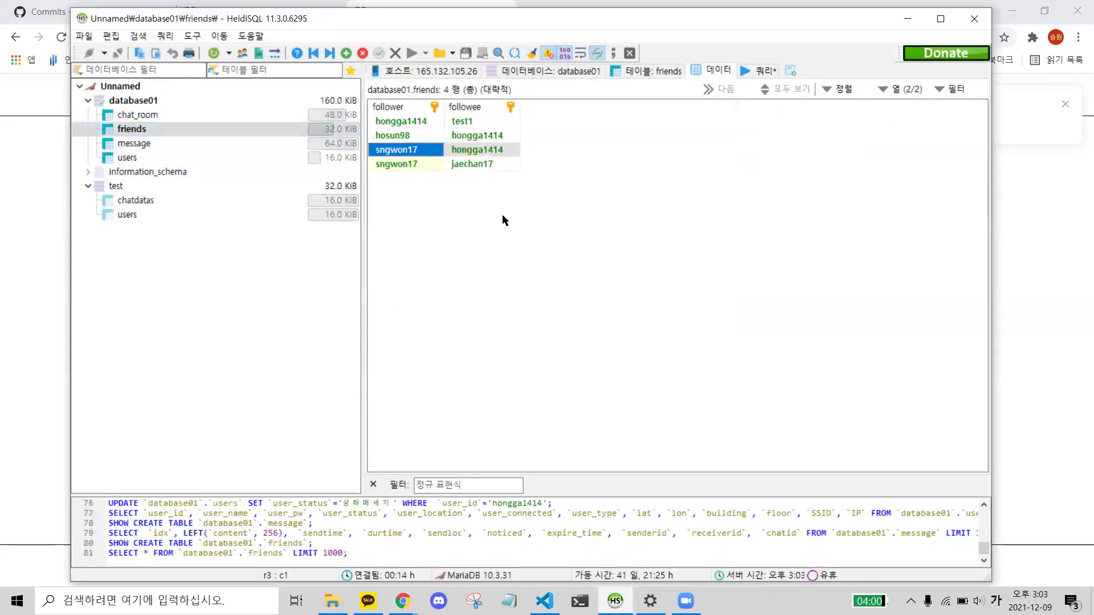
{"action": "left_click", "coordinate": [413, 150]}
{"action": "left_click", "coordinate": [468, 152]}
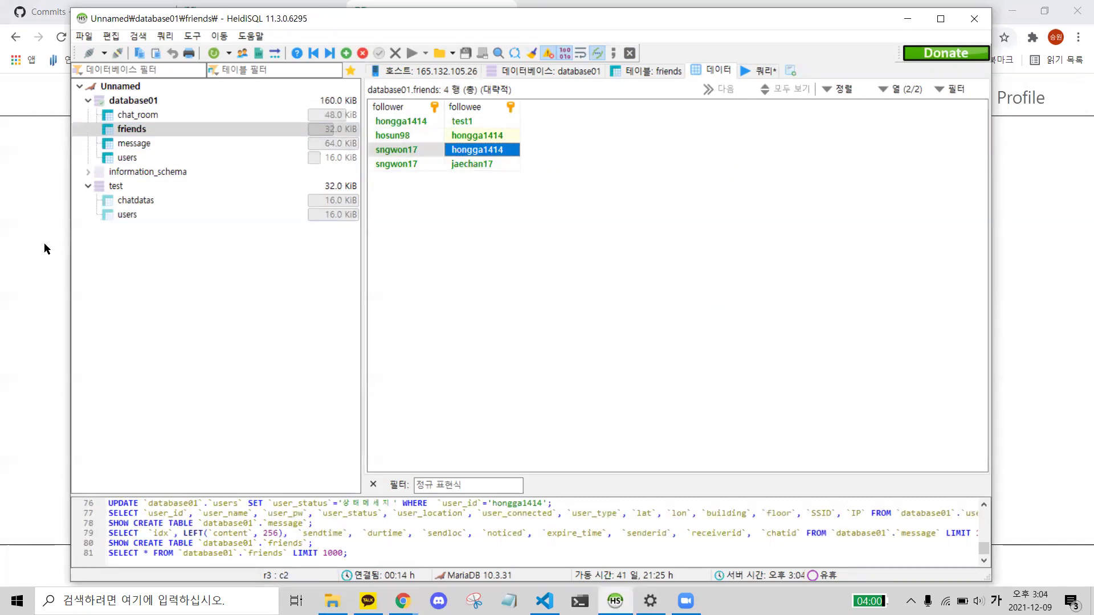
{"action": "left_click", "coordinate": [43, 242]}
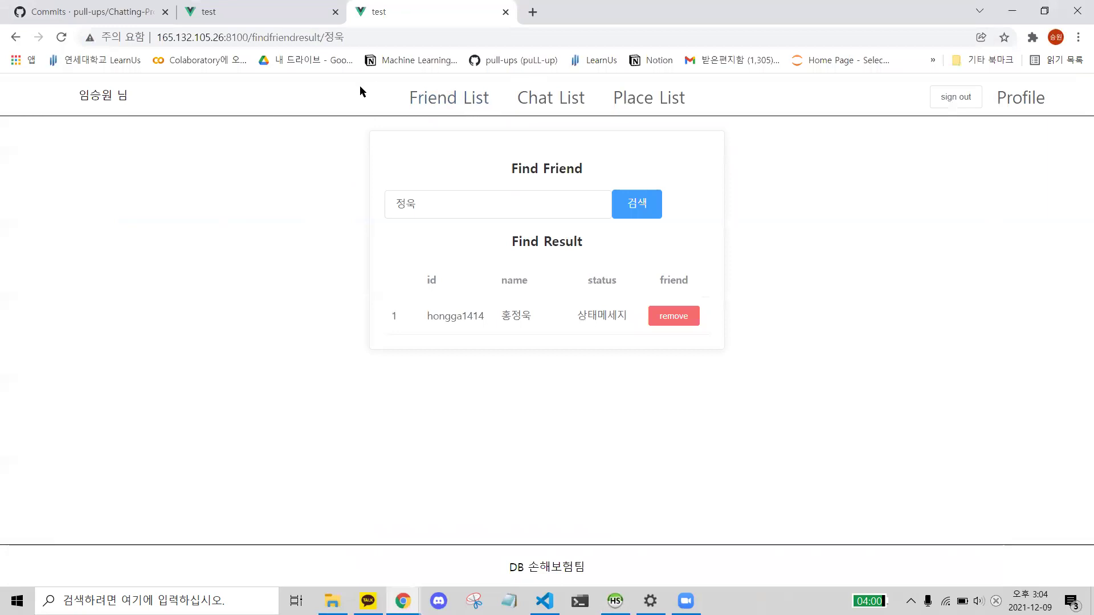
- Open the Profile page and review its six location info lines
{"action": "left_click", "coordinate": [1027, 100]}
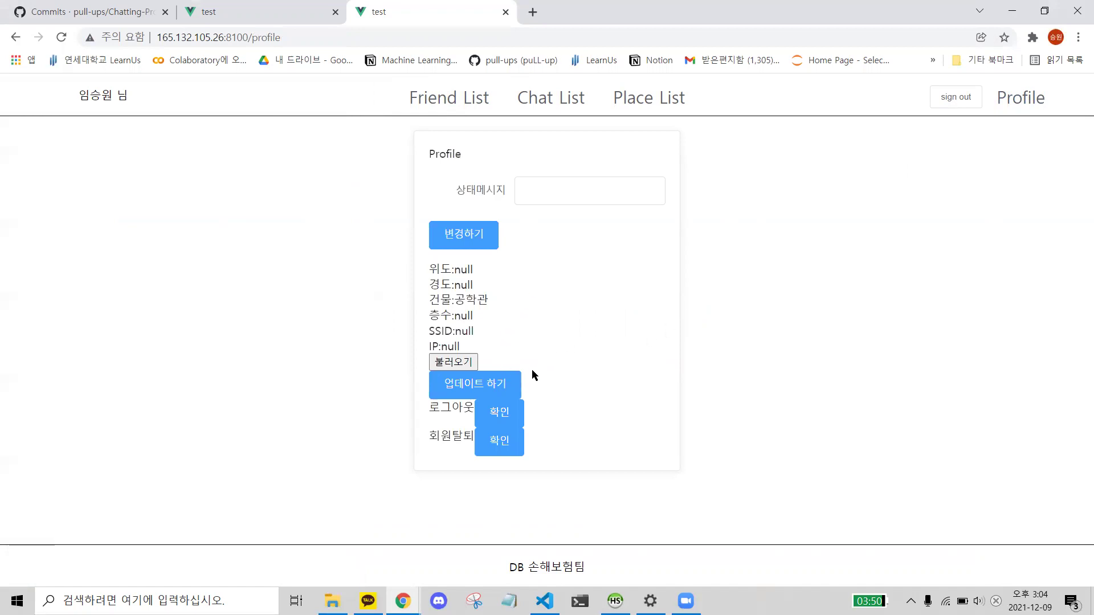
{"action": "left_click_drag", "start_coordinate": [429, 266], "coordinate": [500, 342]}
{"action": "left_click", "coordinate": [500, 337]}
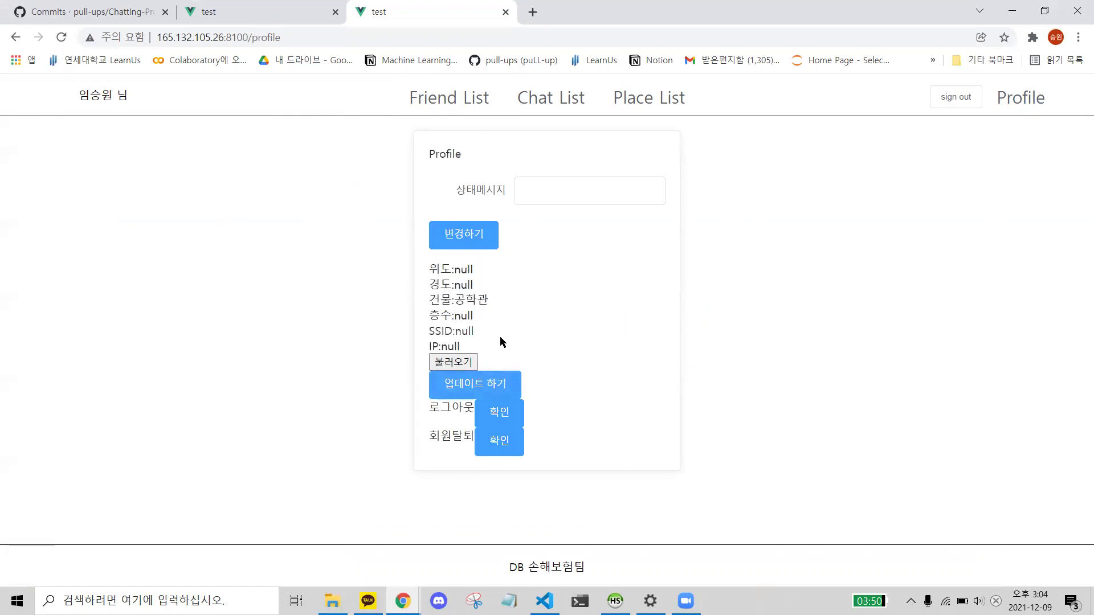
- Open the 불러오기 file picker with the file type set to 모든 파일
{"action": "left_click", "coordinate": [456, 359]}
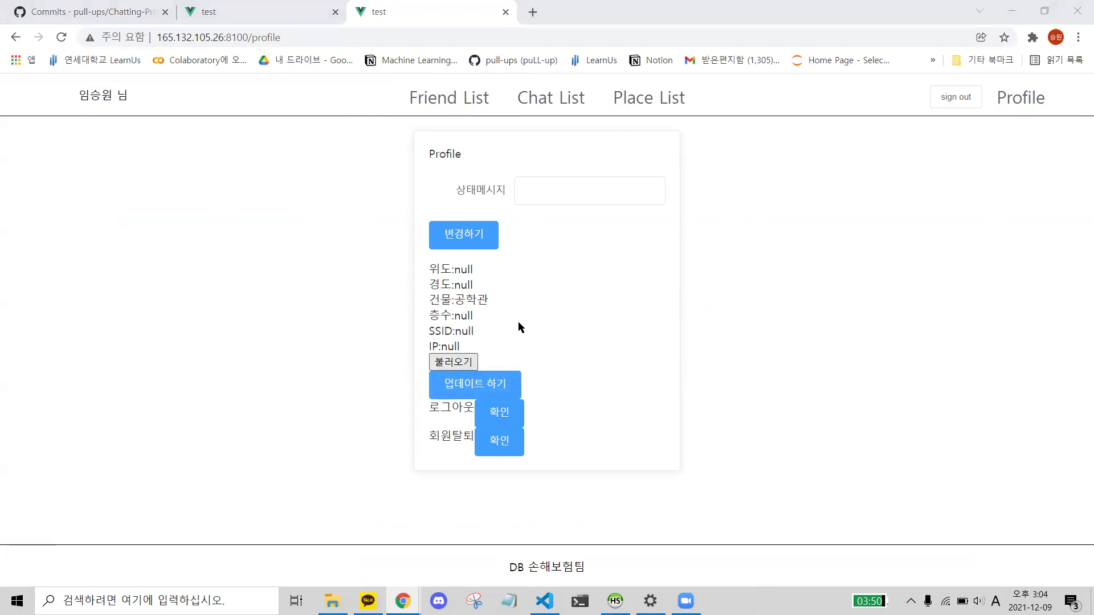
{"action": "left_click", "coordinate": [838, 450]}
{"action": "left_click", "coordinate": [829, 472]}
- Open the Desktop test file in Notepad and select its line of values
{"action": "left_click_drag", "start_coordinate": [923, 231], "coordinate": [934, 410]}
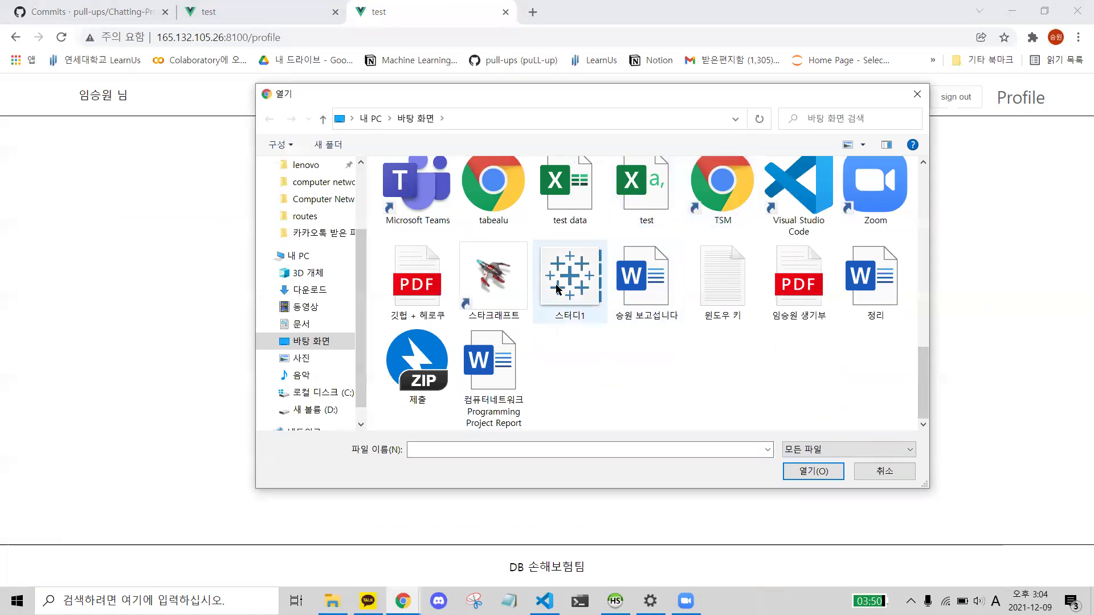
{"action": "left_click", "coordinate": [629, 198]}
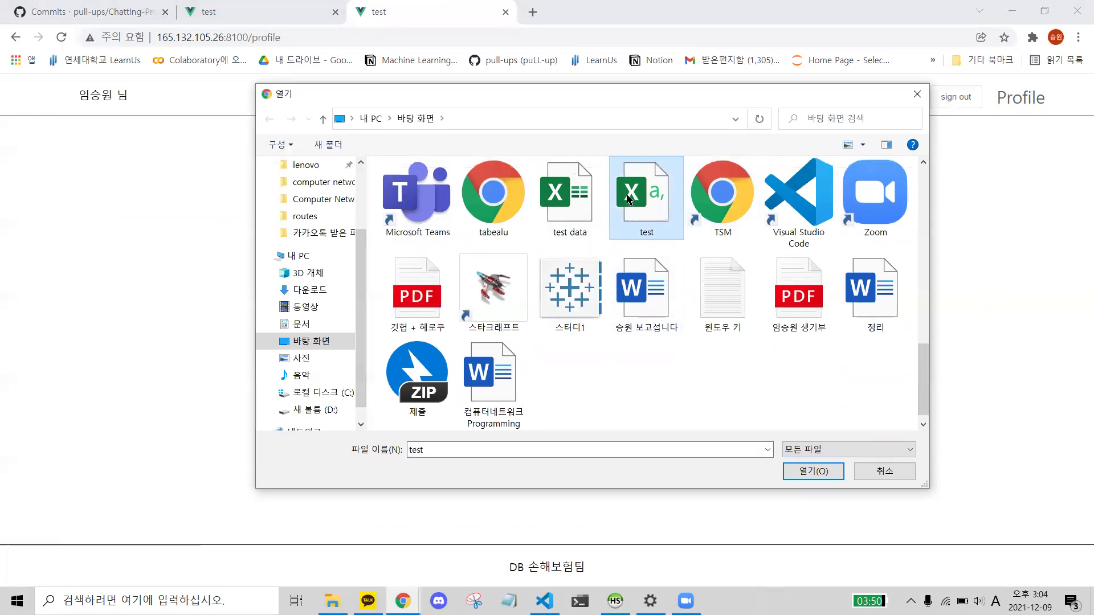
{"action": "right_click", "coordinate": [649, 188]}
{"action": "key", "text": "Escape"}
{"action": "key", "text": "alt+Tab"}
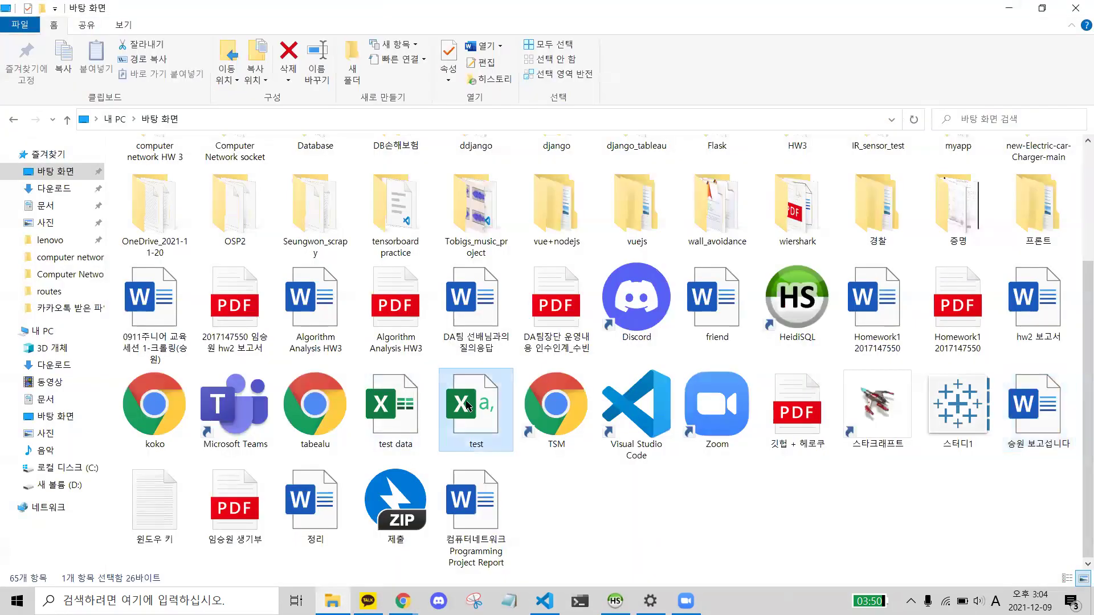
{"action": "left_click", "coordinate": [466, 404]}
{"action": "right_click", "coordinate": [466, 403]}
{"action": "mouse_move", "coordinate": [536, 225]}
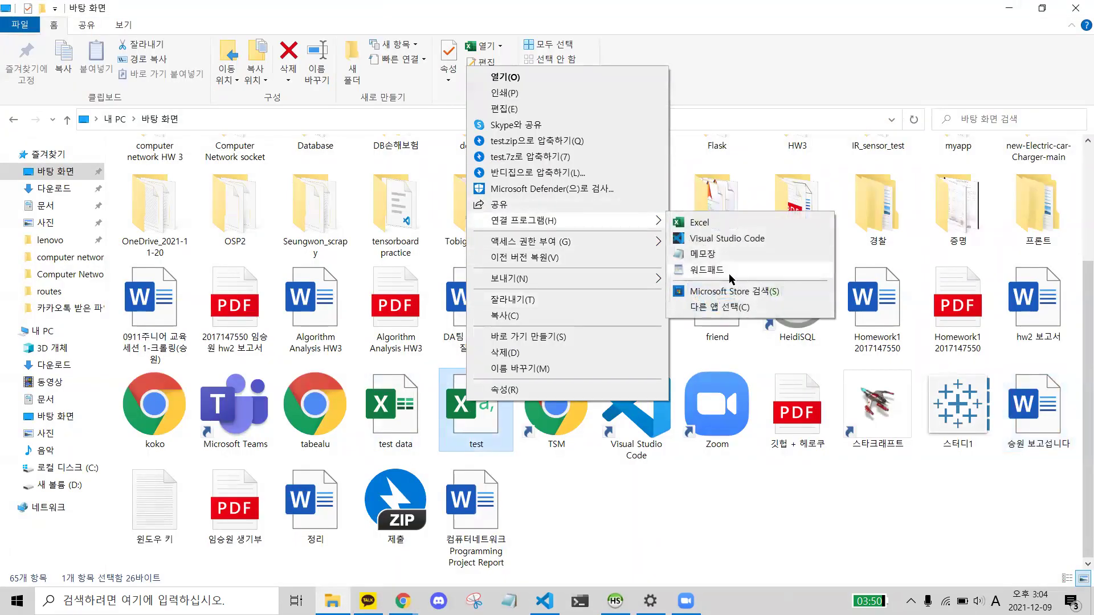
{"action": "left_click", "coordinate": [691, 250]}
{"action": "key", "text": "ctrl+a"}
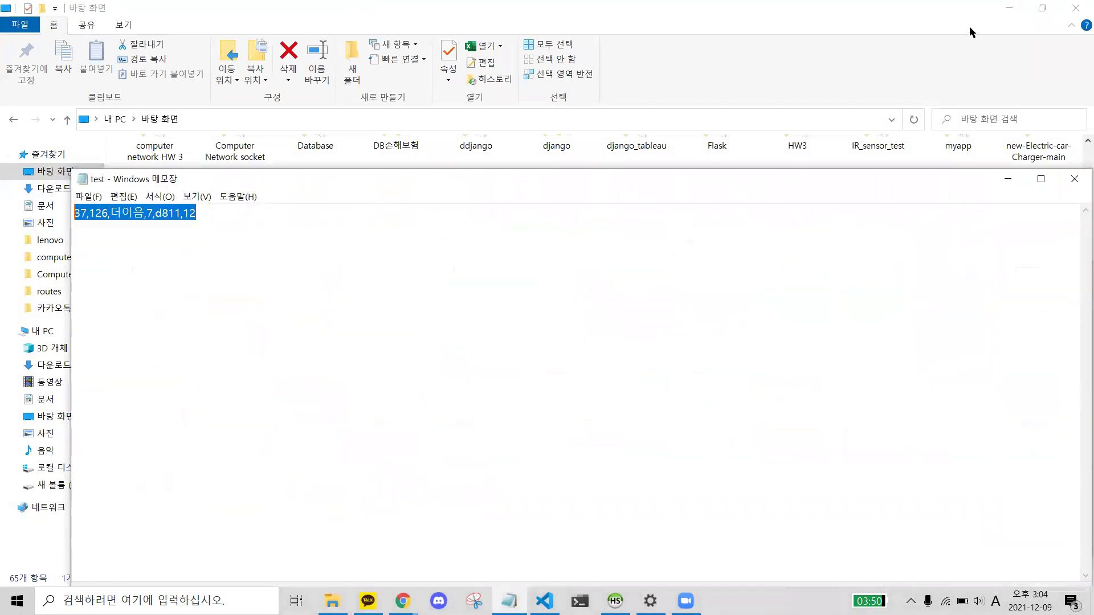
- Load the test file through the profile's file picker
{"action": "left_click", "coordinate": [1008, 178]}
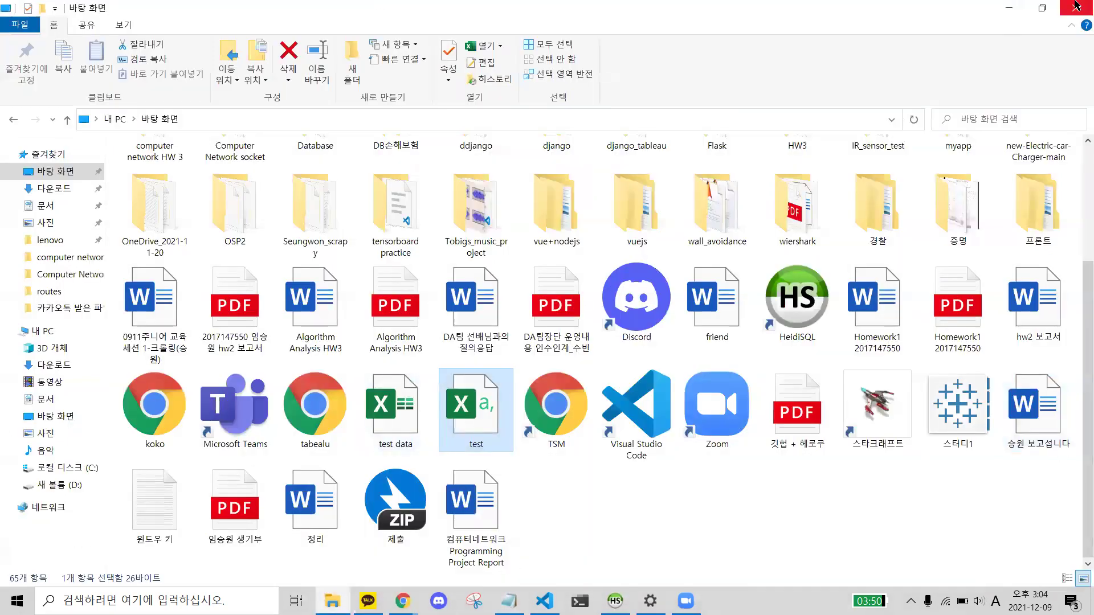
{"action": "left_click", "coordinate": [1007, 8]}
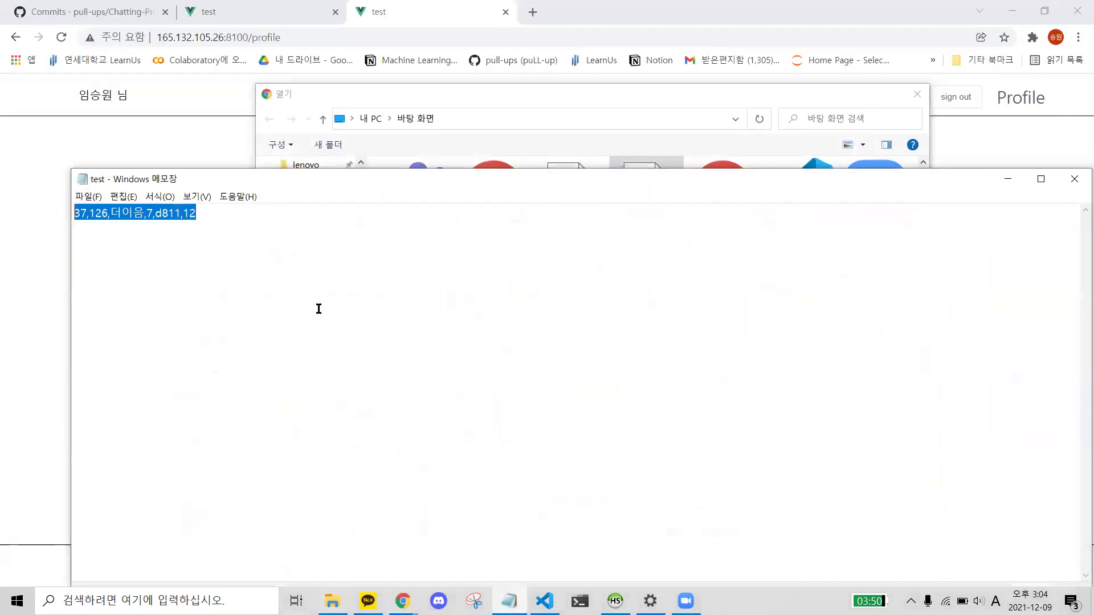
{"action": "left_click", "coordinate": [1008, 180]}
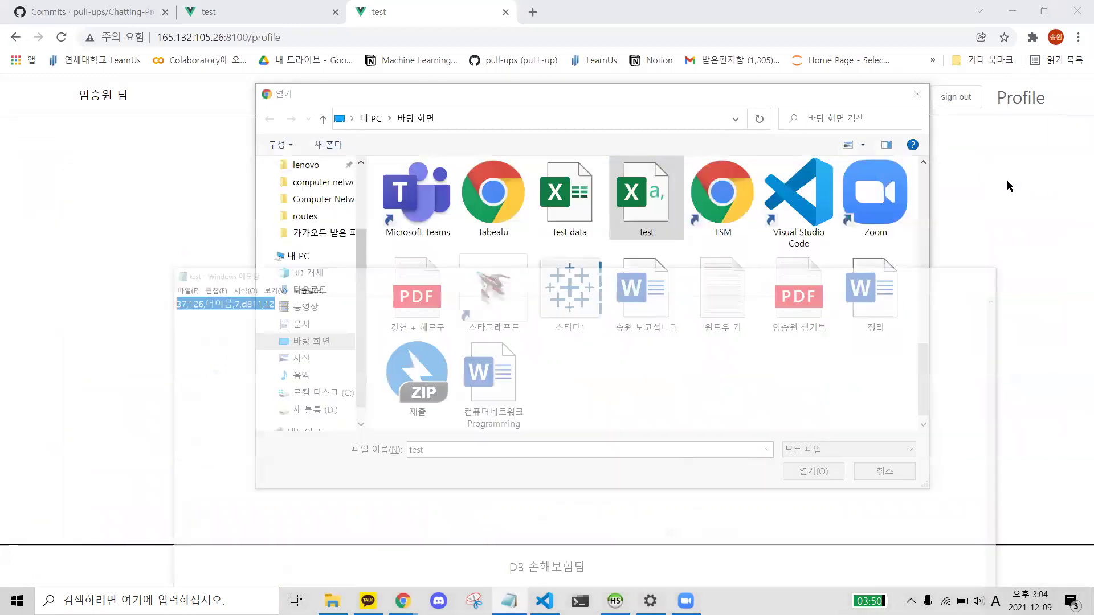
{"action": "left_click", "coordinate": [788, 476]}
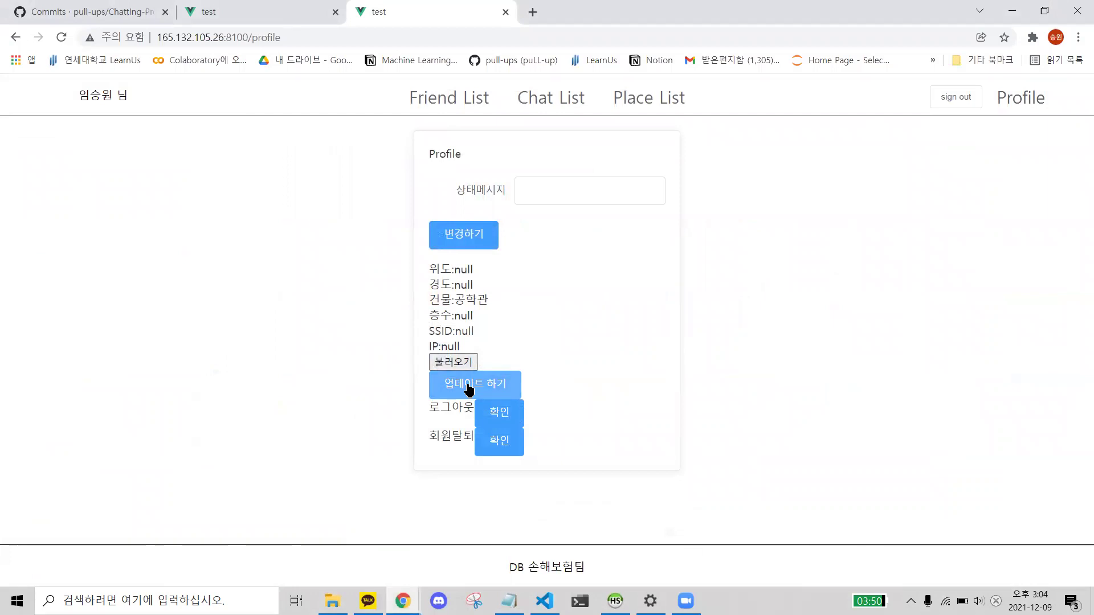
- Update the profile location to building 더이음, floor 7, SSID d811, IP 12
{"action": "left_click_drag", "start_coordinate": [430, 270], "coordinate": [517, 341]}
{"action": "left_click", "coordinate": [518, 342]}
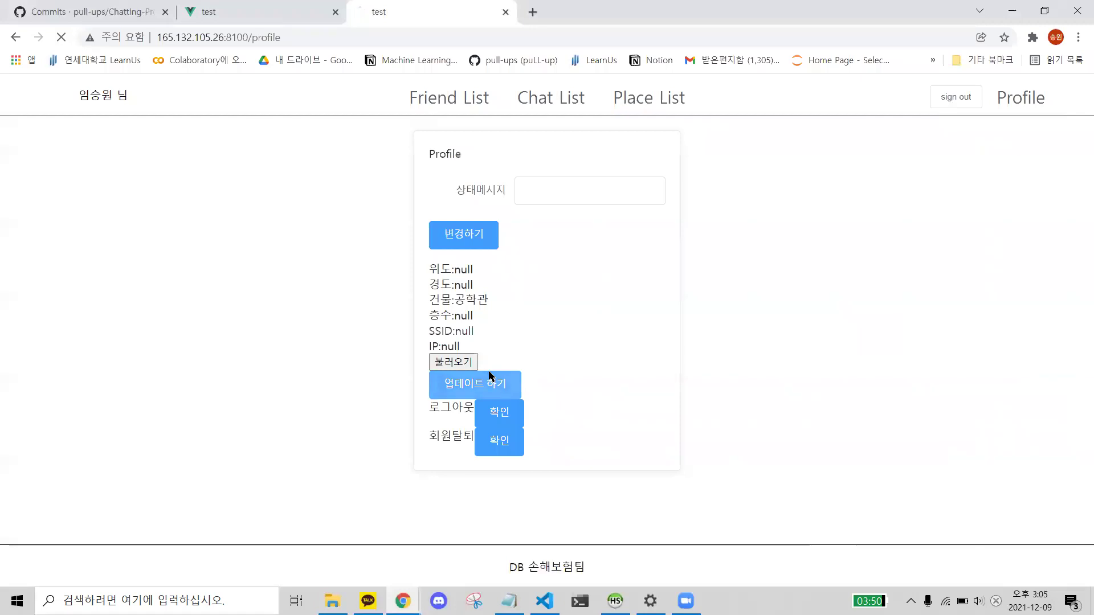
{"action": "left_click", "coordinate": [490, 377]}
{"action": "left_click_drag", "start_coordinate": [440, 268], "coordinate": [490, 339]}
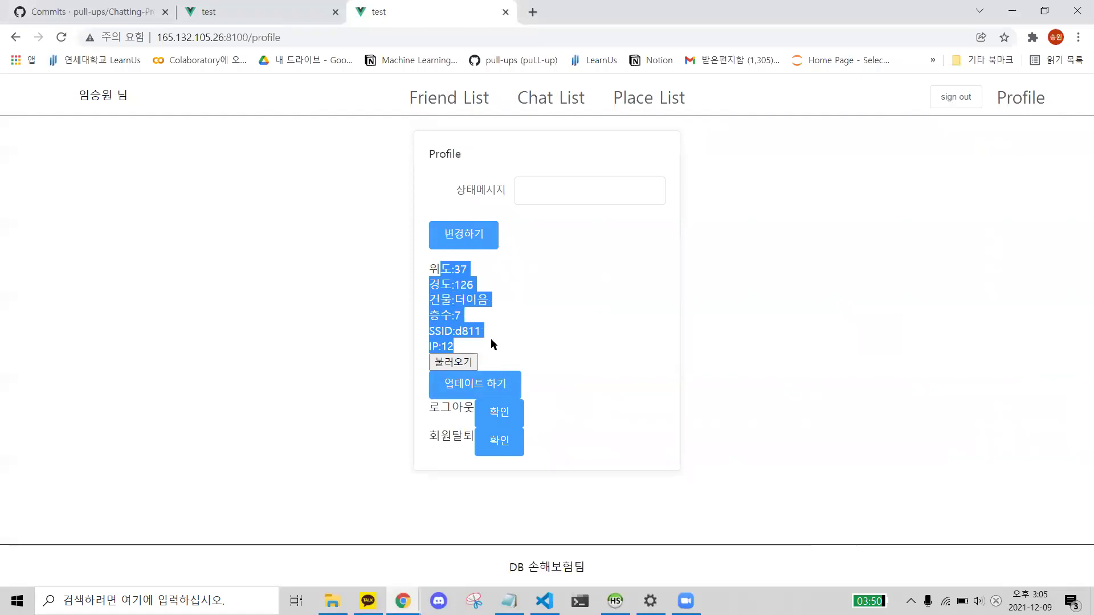
- Compare the profile's loaded location values against the Notepad file, then return to the profile
{"action": "left_click", "coordinate": [509, 601]}
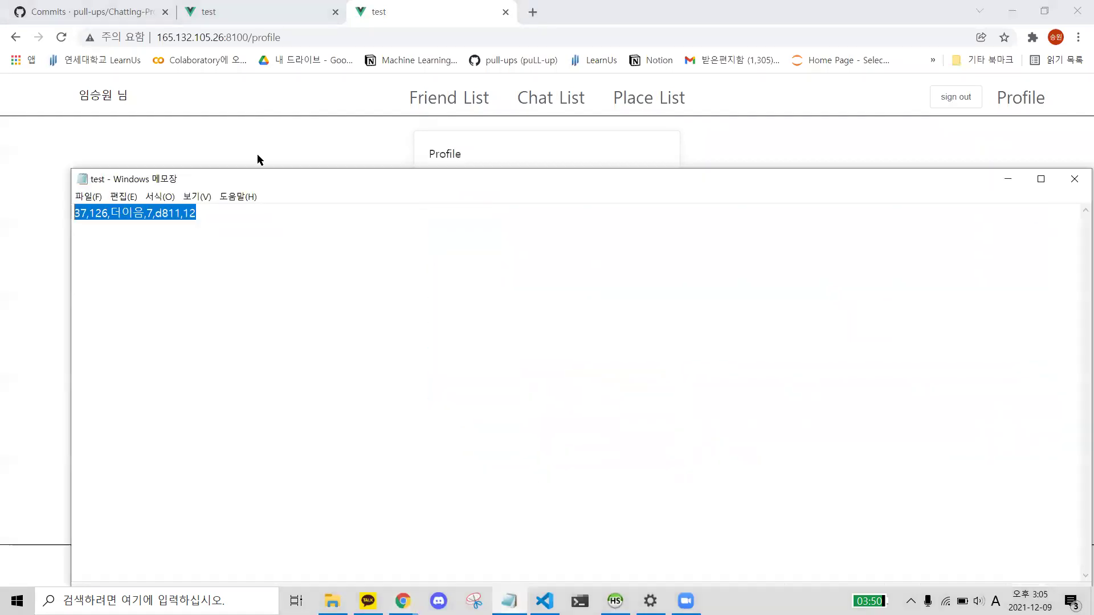
{"action": "left_click", "coordinate": [276, 273]}
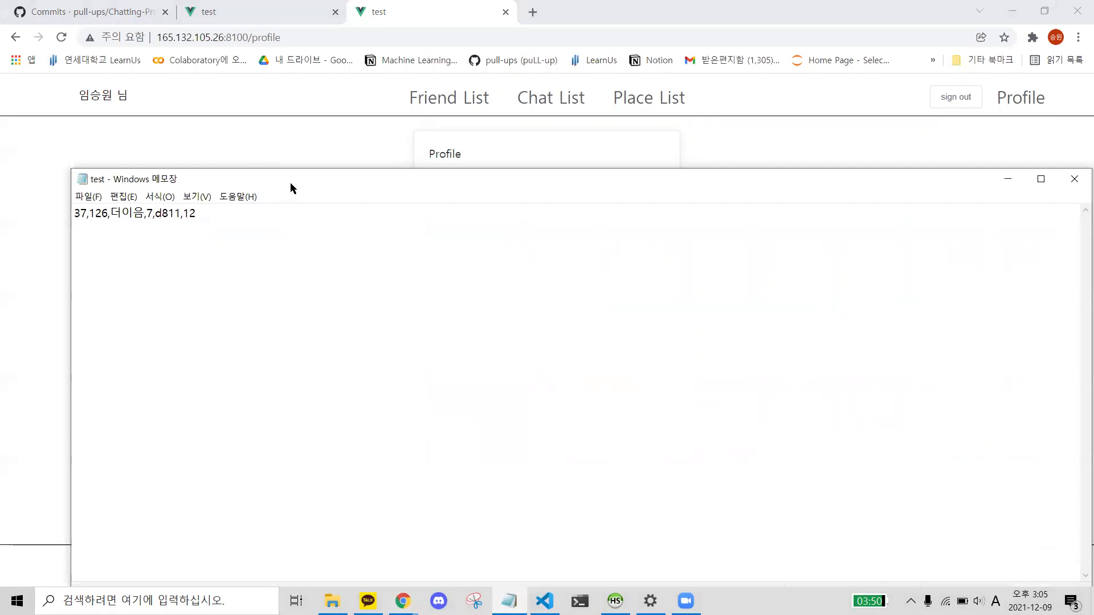
{"action": "left_click_drag", "start_coordinate": [290, 188], "coordinate": [746, 278]}
{"action": "left_click", "coordinate": [447, 288]}
{"action": "key", "text": "alt+Tab"}
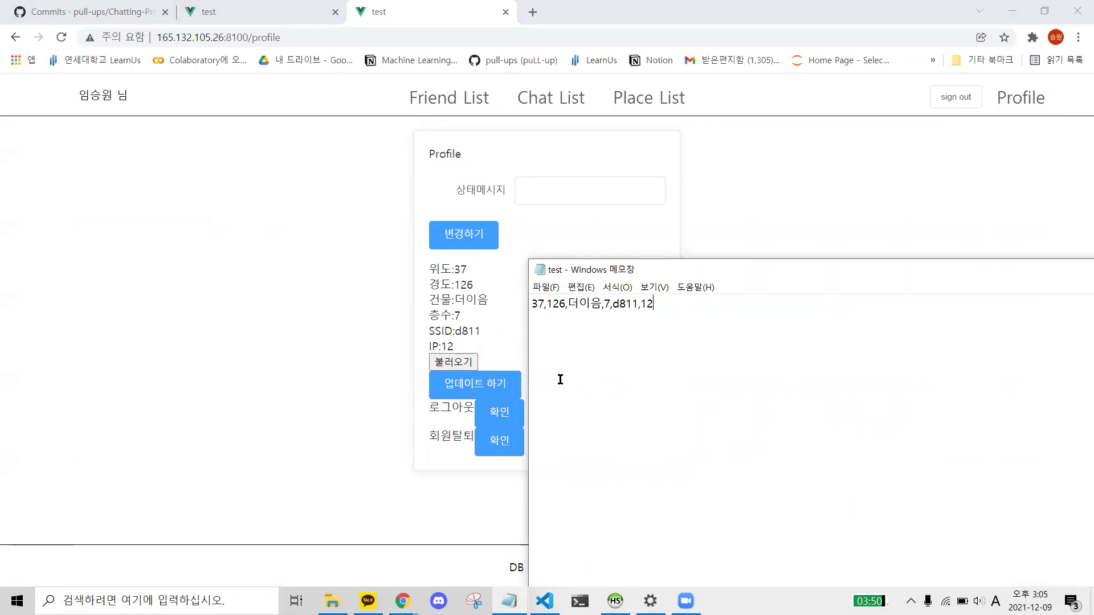
{"action": "left_click", "coordinate": [240, 344]}
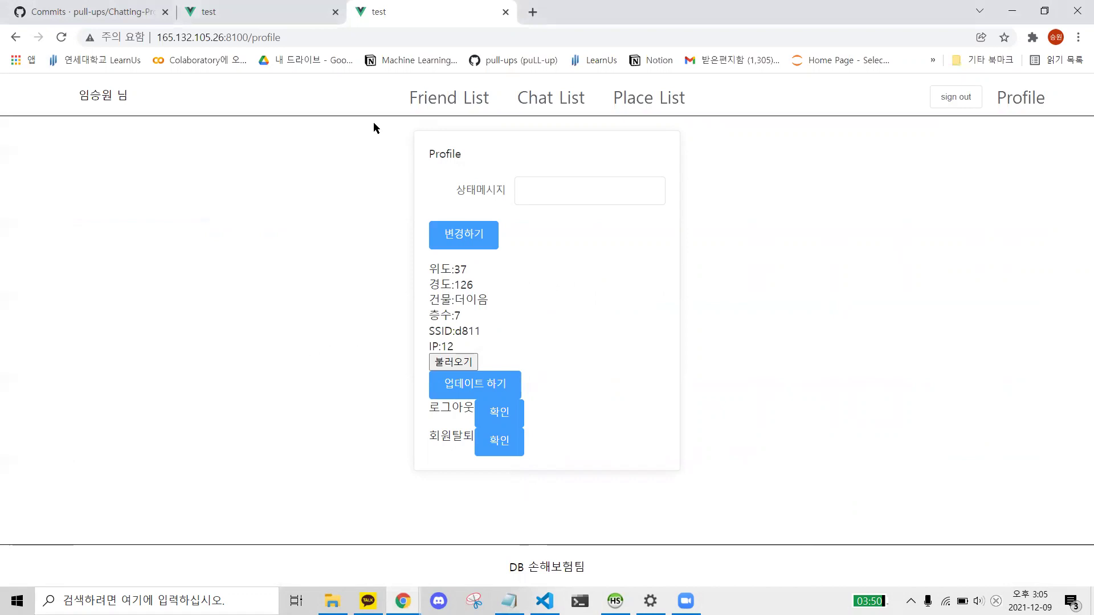
{"action": "left_click", "coordinate": [499, 453]}
- Open a chat with the offline friend from the friend list
{"action": "left_click", "coordinate": [481, 101]}
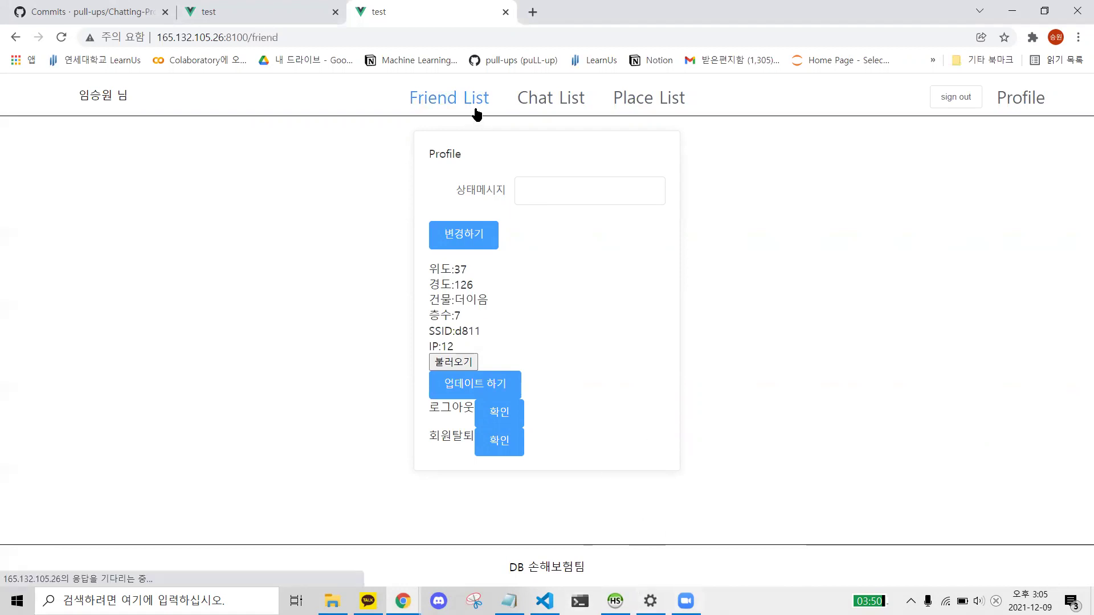
{"action": "left_click", "coordinate": [564, 103]}
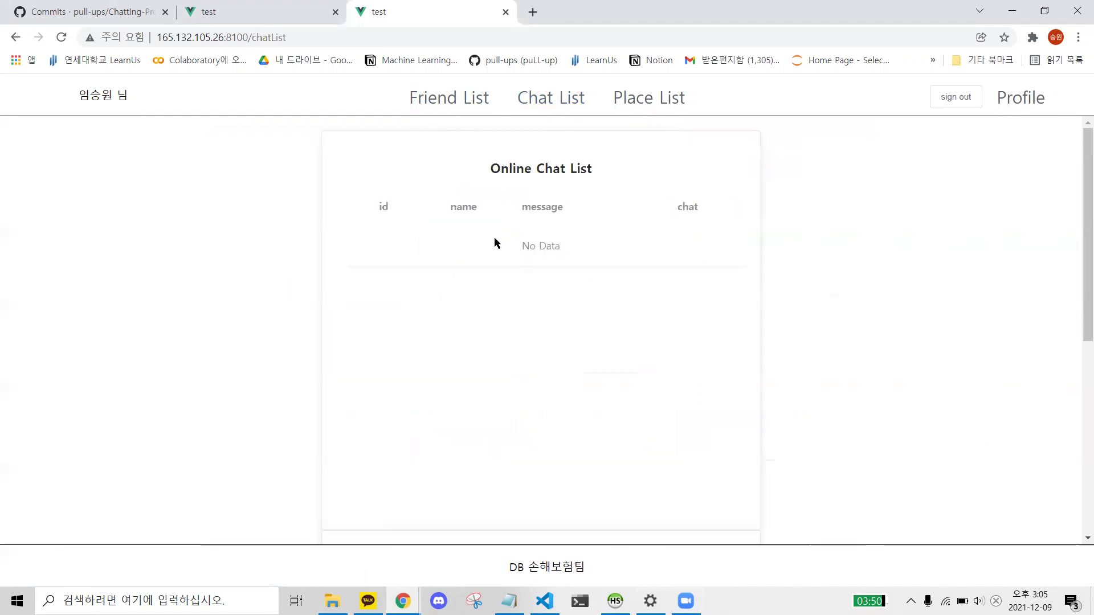
{"action": "left_click", "coordinate": [481, 106]}
{"action": "scroll", "coordinate": [604, 353], "scroll_direction": "down", "scroll_amount": 4}
{"action": "left_click", "coordinate": [798, 345]}
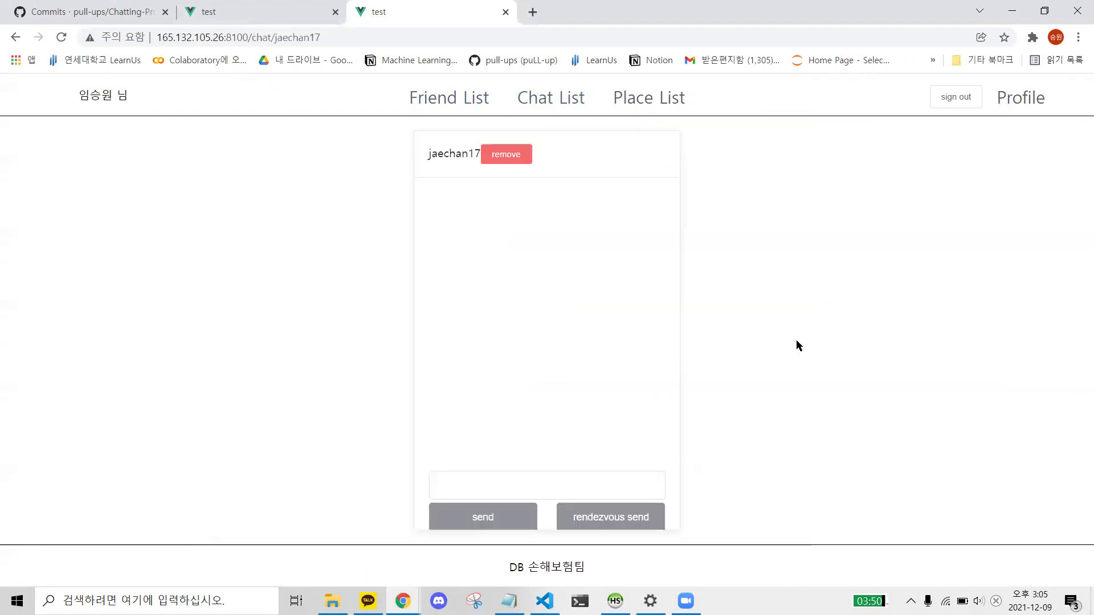
- Send the message 123 to the offline friend
{"action": "left_click", "coordinate": [498, 487]}
{"action": "type", "text": "ㅎ"}
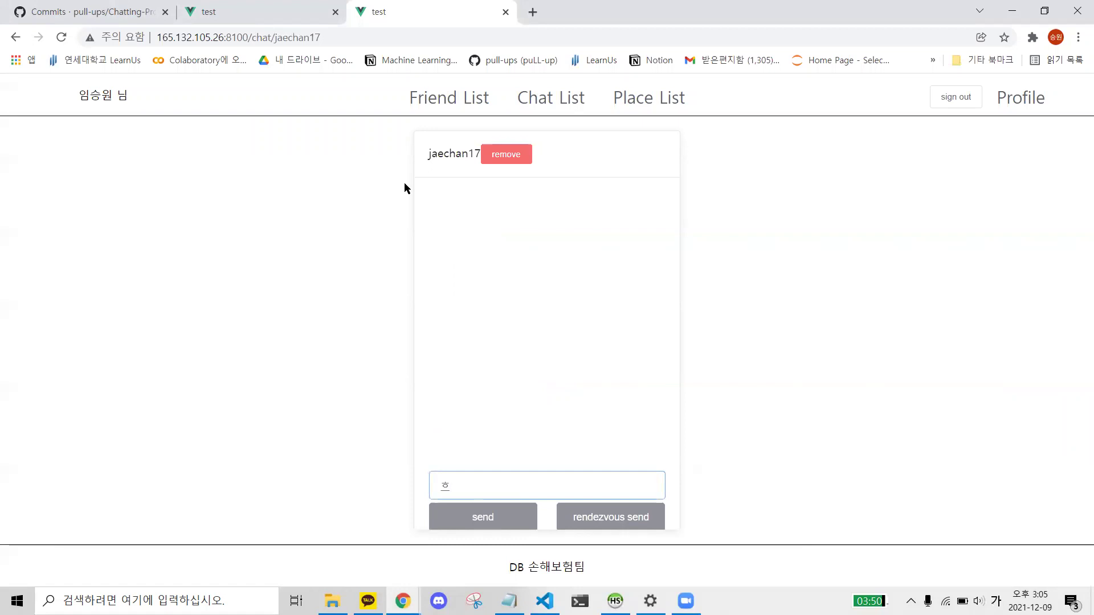
{"action": "type", "text": "하나둘"}
{"action": "key", "text": "BackSpace"}
{"action": "key", "text": "BackSpace"}
{"action": "key", "text": "BackSpace"}
{"action": "type", "text": "123"}
{"action": "left_click", "coordinate": [482, 522]}
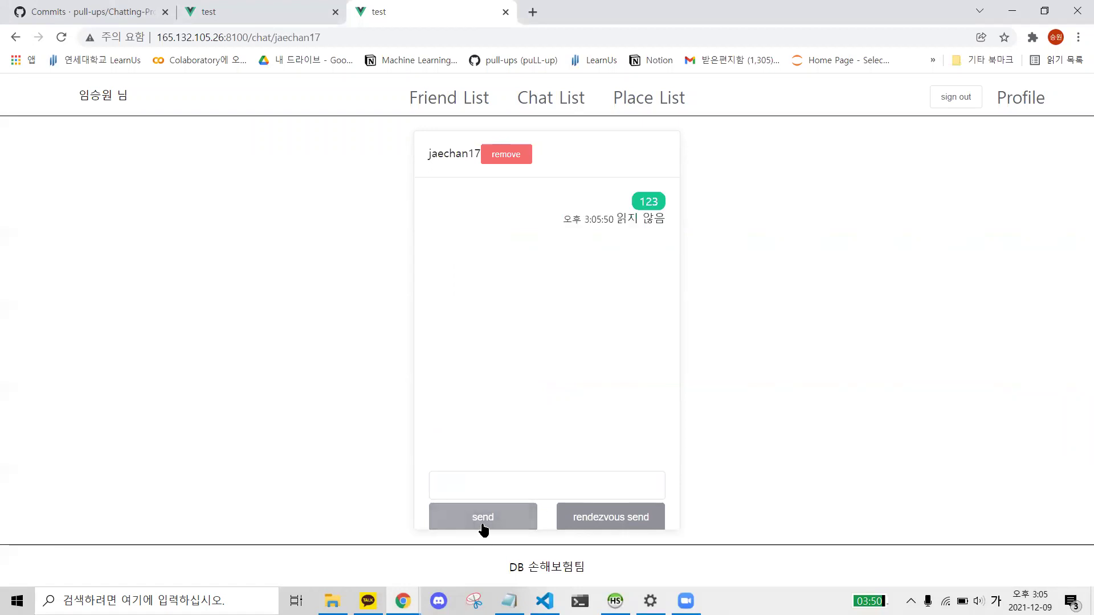
- Reload the still-empty online chat list, view the place list, then show HeidiSQL's message table
{"action": "left_click", "coordinate": [540, 110]}
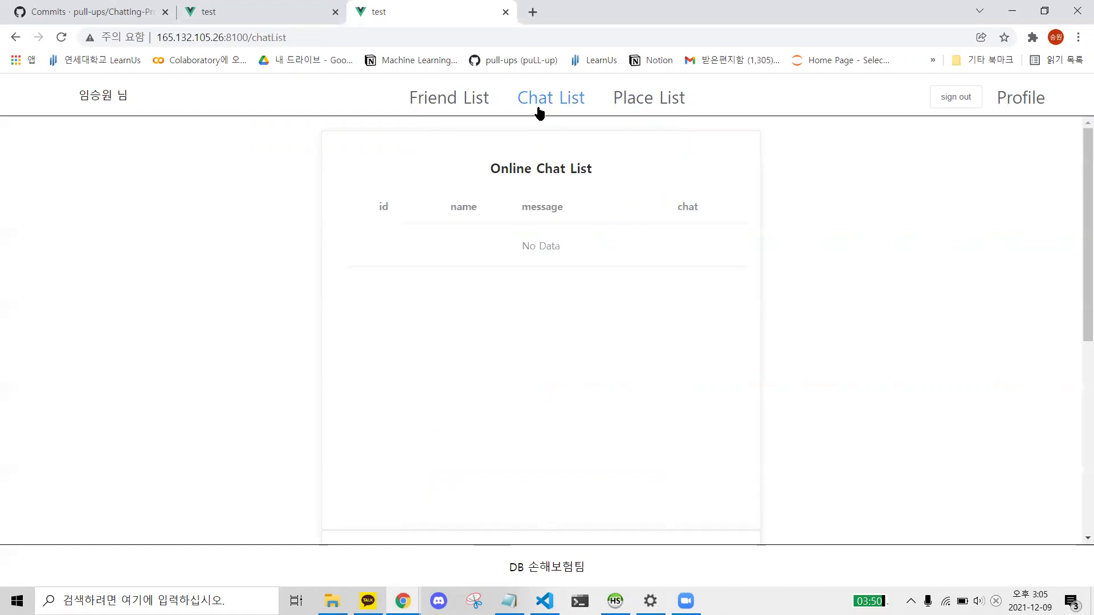
{"action": "left_click", "coordinate": [61, 37]}
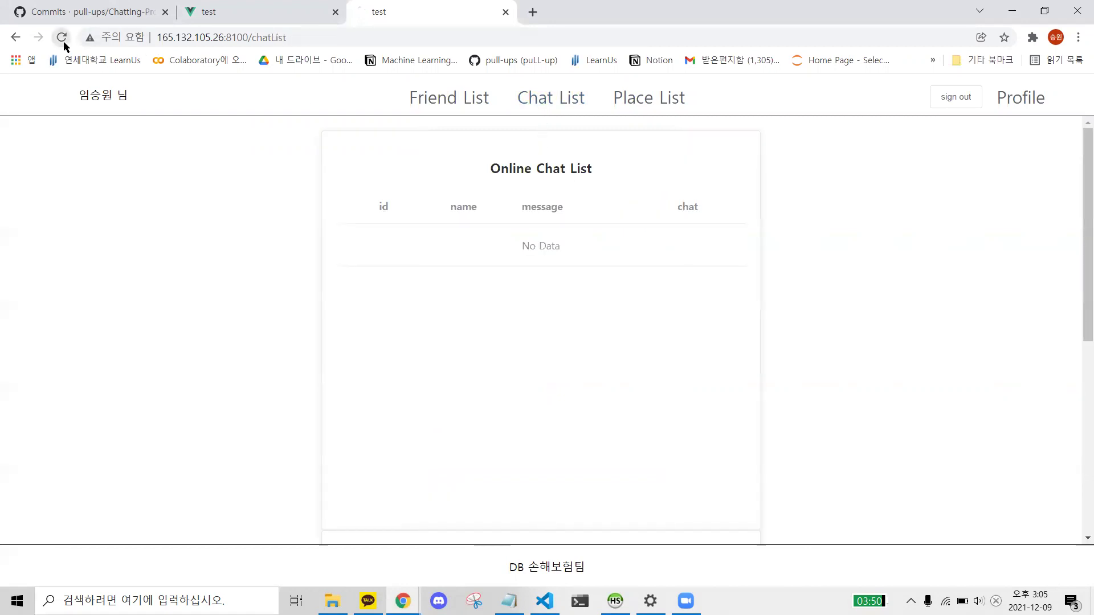
{"action": "left_click", "coordinate": [635, 102]}
{"action": "key", "text": "alt+Tab"}
{"action": "left_click", "coordinate": [134, 143]}
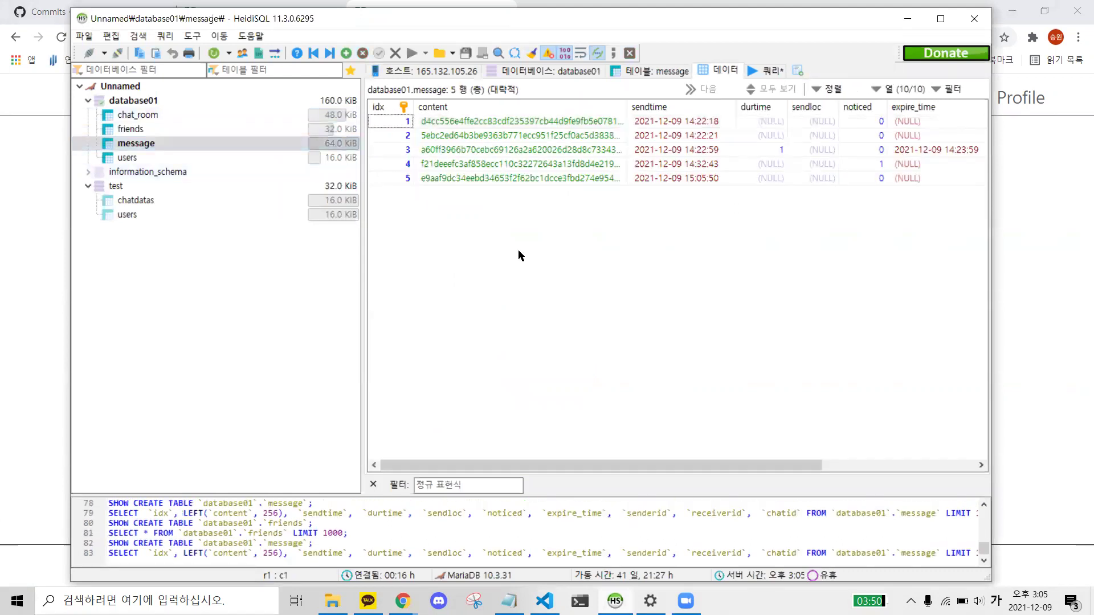
- Check the new message row and the users table in HeidiSQL
{"action": "left_click_drag", "start_coordinate": [632, 465], "coordinate": [784, 459]}
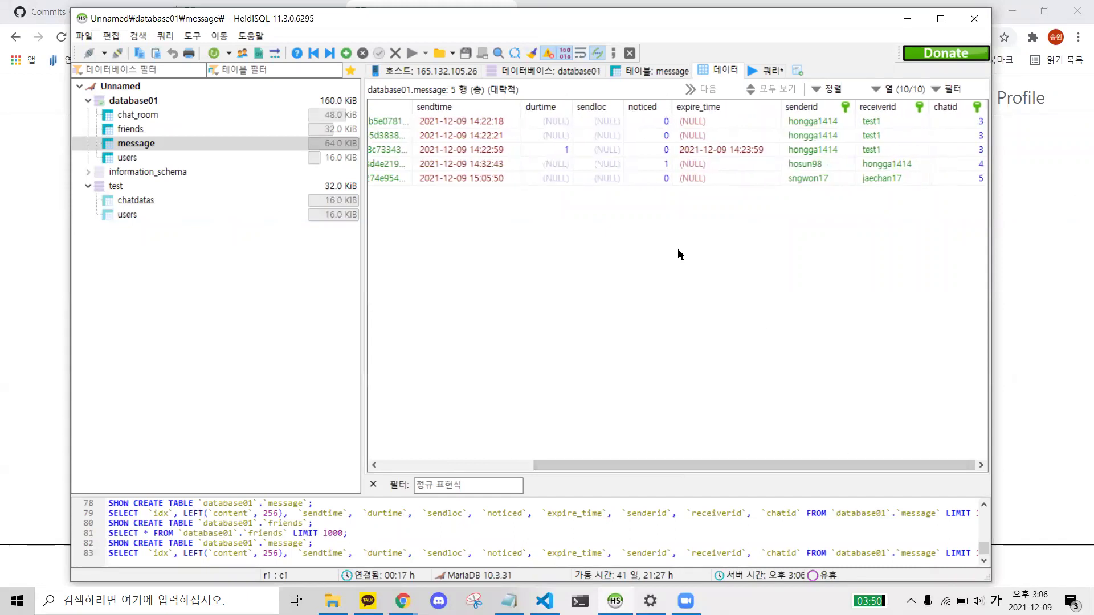
{"action": "left_click", "coordinate": [127, 158]}
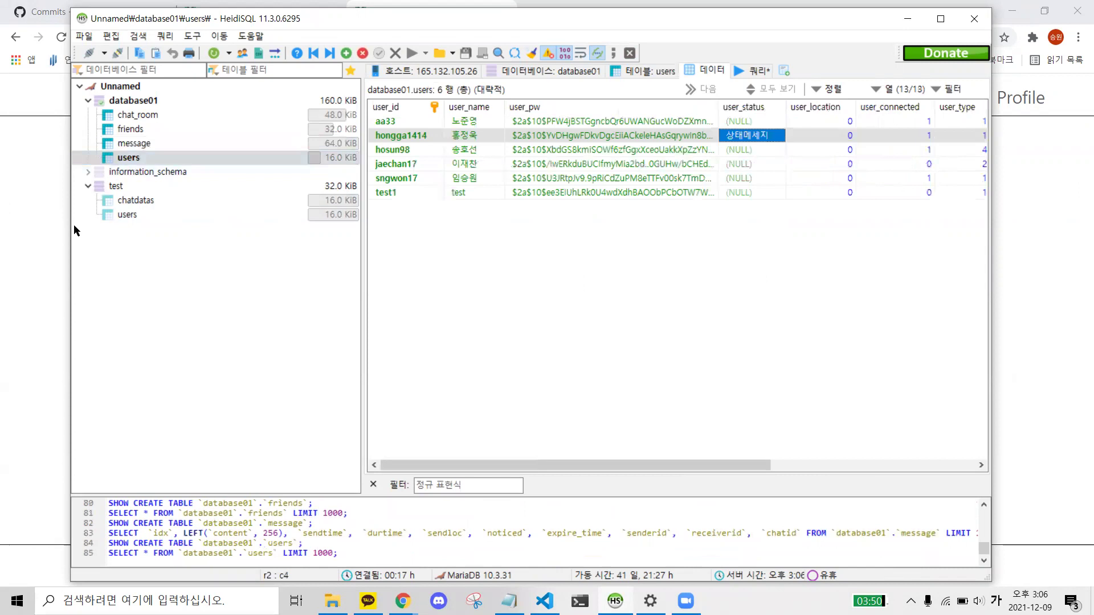
{"action": "left_click", "coordinate": [37, 223]}
{"action": "key", "text": "alt+Tab"}
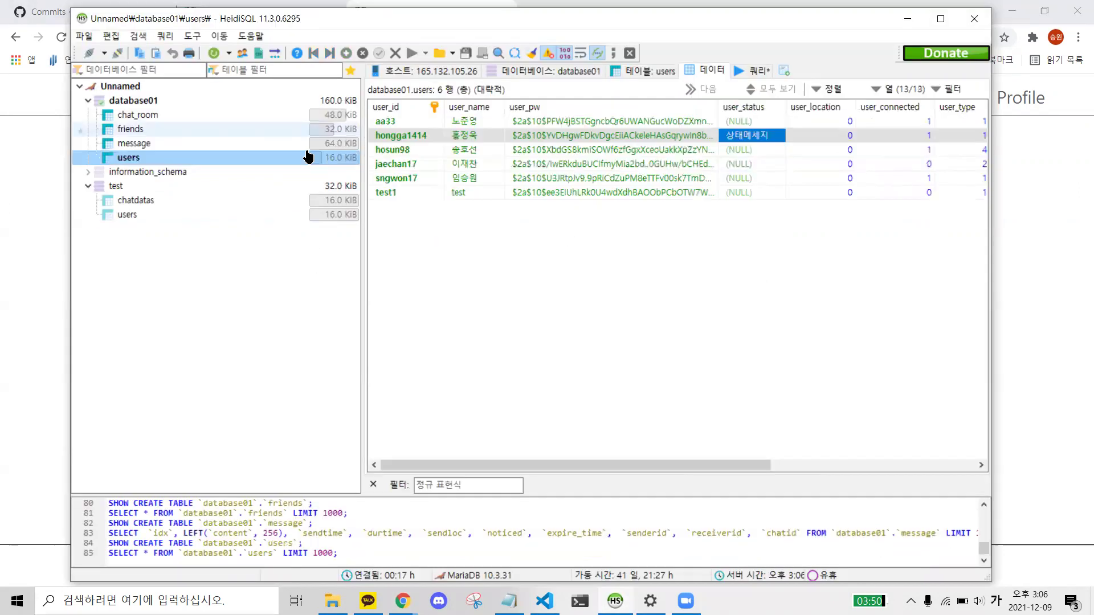
- Inspect the newest chat_room, friends and message rows, then return to the chat app
{"action": "left_click", "coordinate": [126, 116]}
{"action": "left_click_drag", "start_coordinate": [450, 150], "coordinate": [518, 157]}
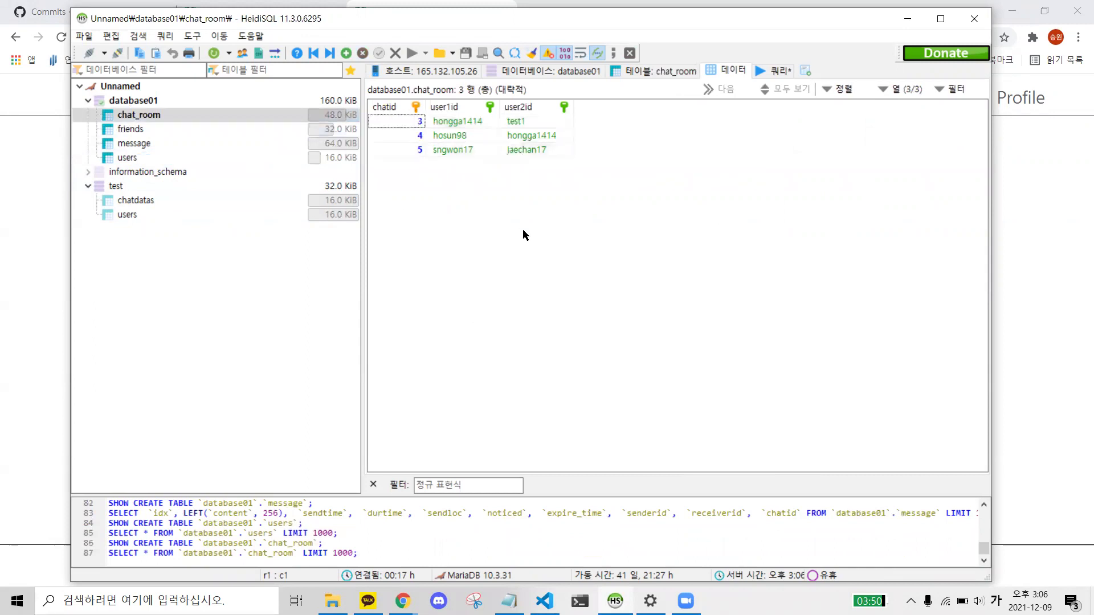
{"action": "left_click", "coordinate": [130, 133]}
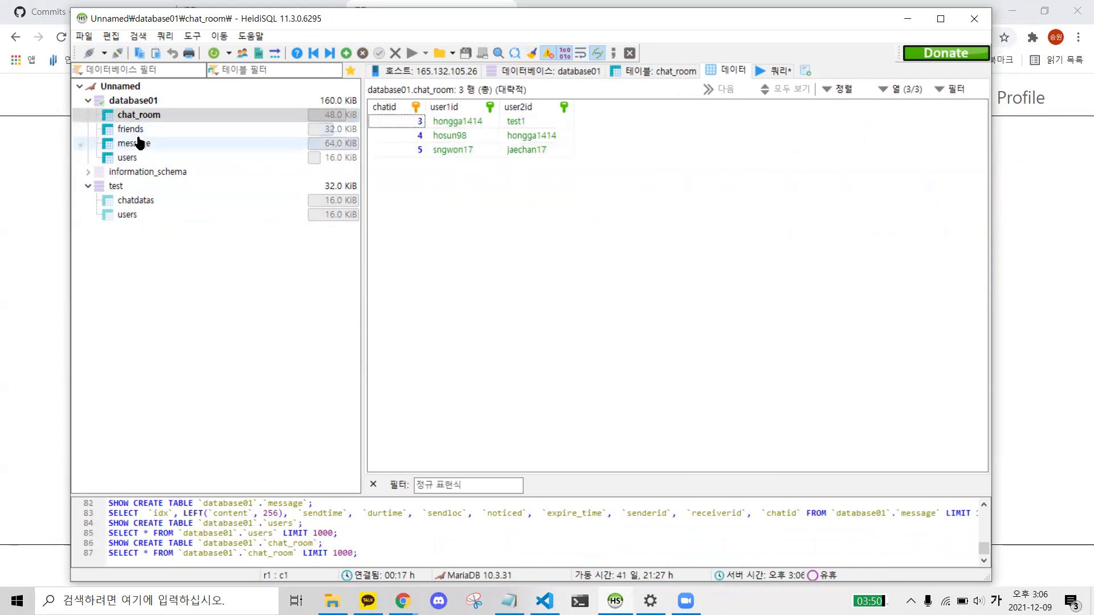
{"action": "left_click", "coordinate": [413, 164]}
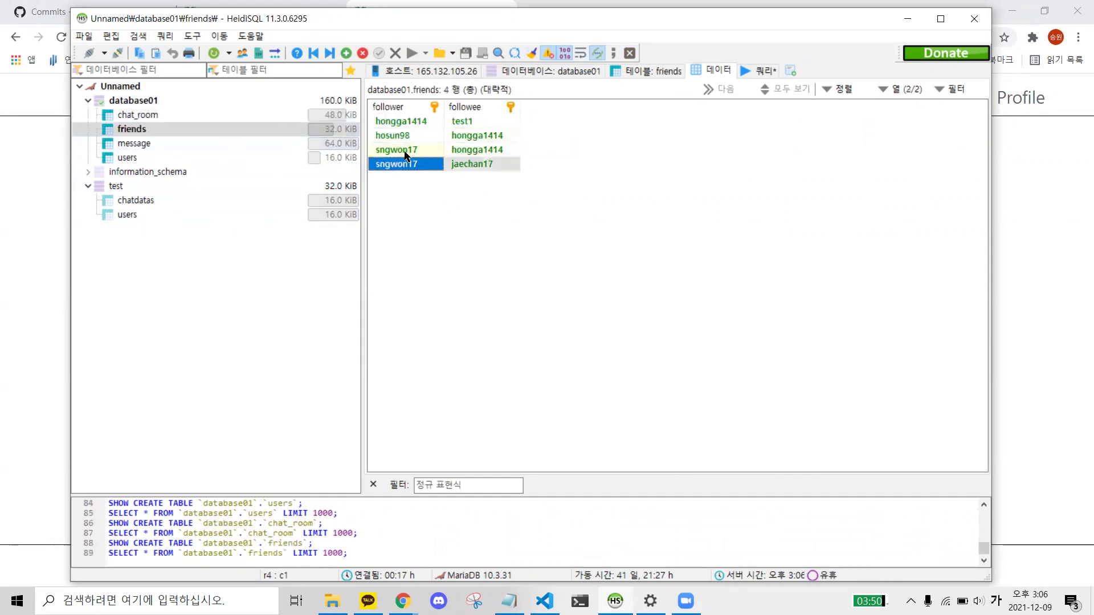
{"action": "left_click", "coordinate": [200, 144]}
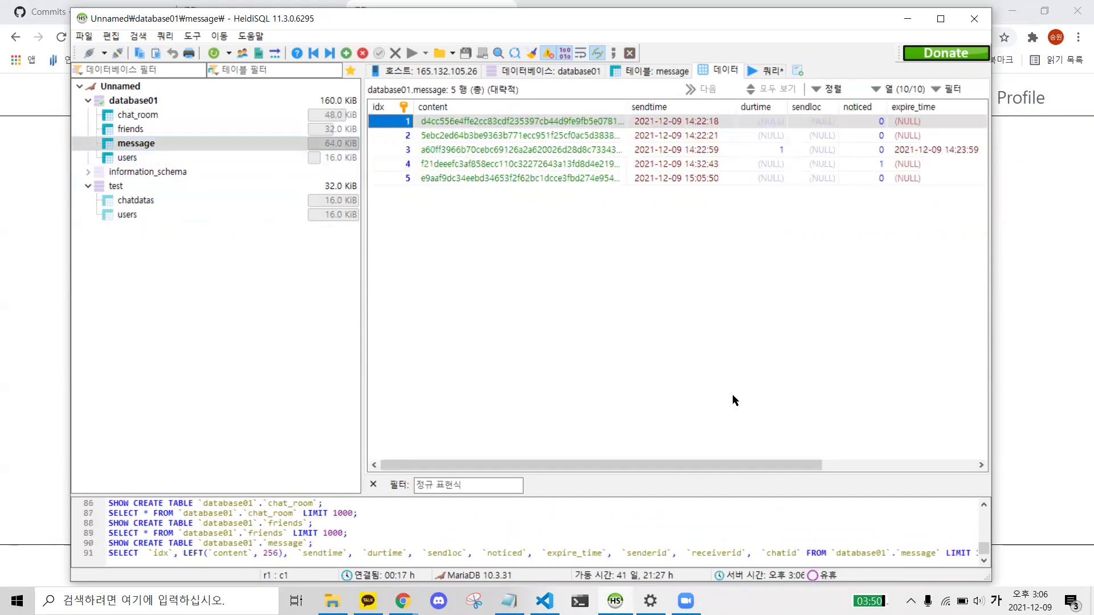
{"action": "left_click_drag", "start_coordinate": [744, 465], "coordinate": [883, 289]}
{"action": "left_click", "coordinate": [814, 178]}
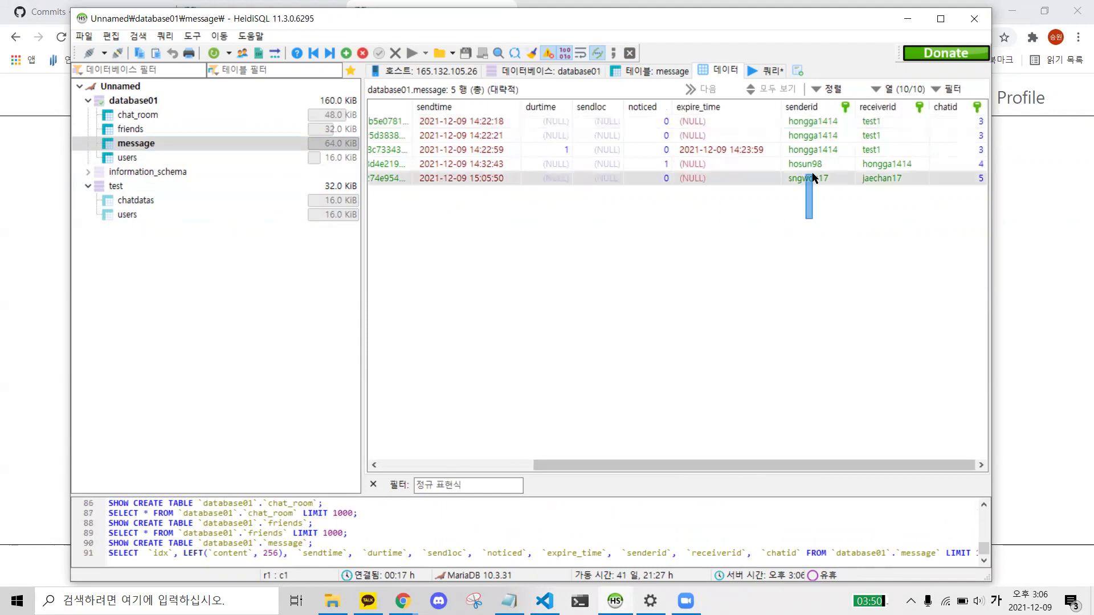
{"action": "left_click", "coordinate": [20, 289]}
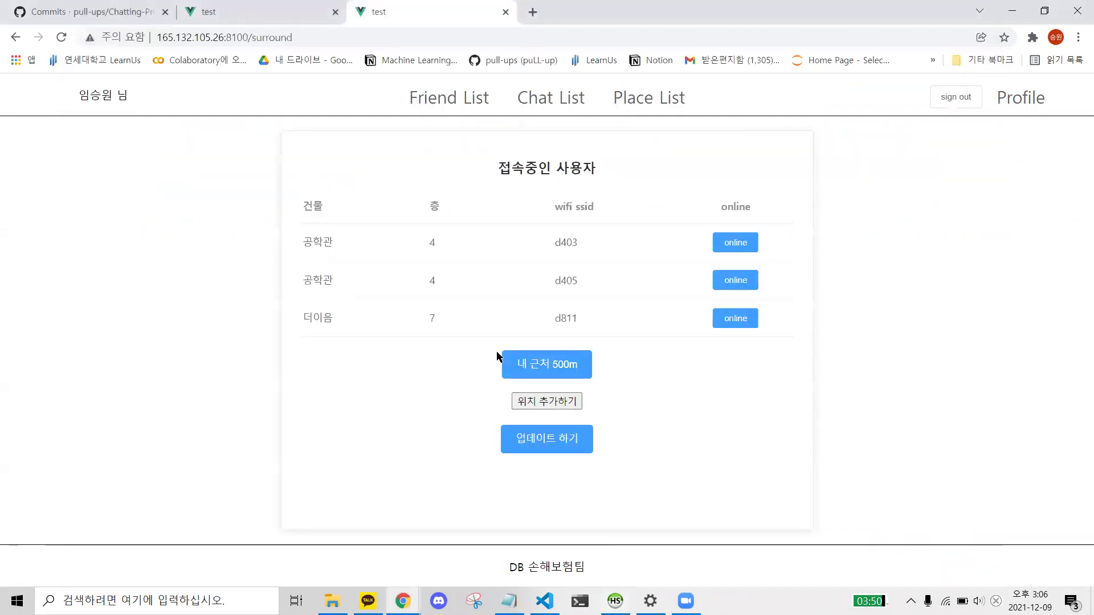
- Withdraw the chat account from the Profile page (회원탈퇴)
{"action": "left_click", "coordinate": [1007, 98]}
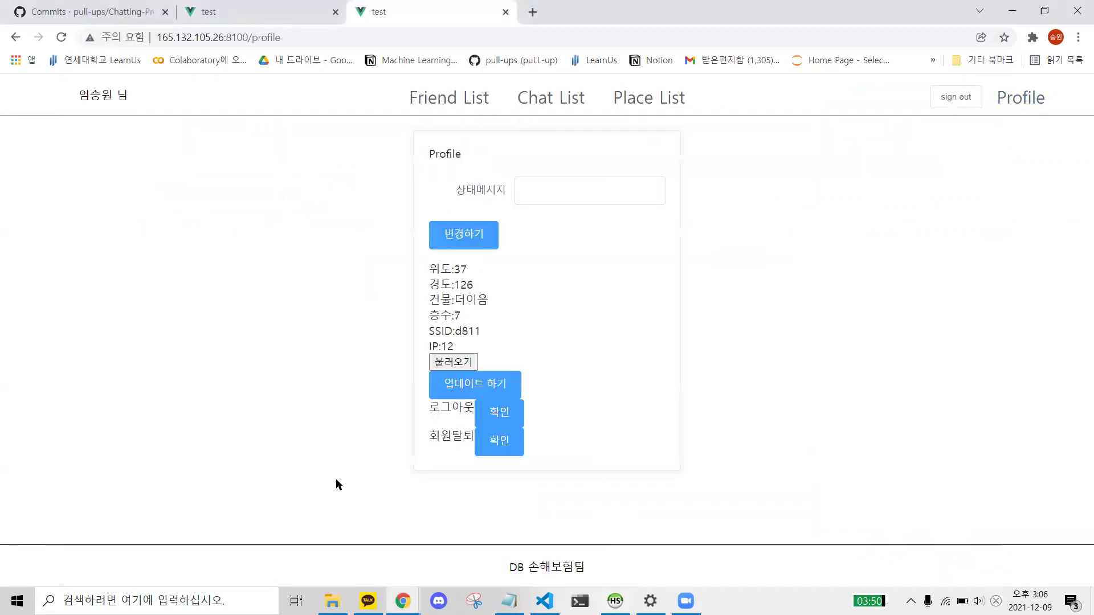
{"action": "left_click", "coordinate": [491, 446]}
{"action": "key", "text": "alt+Tab"}
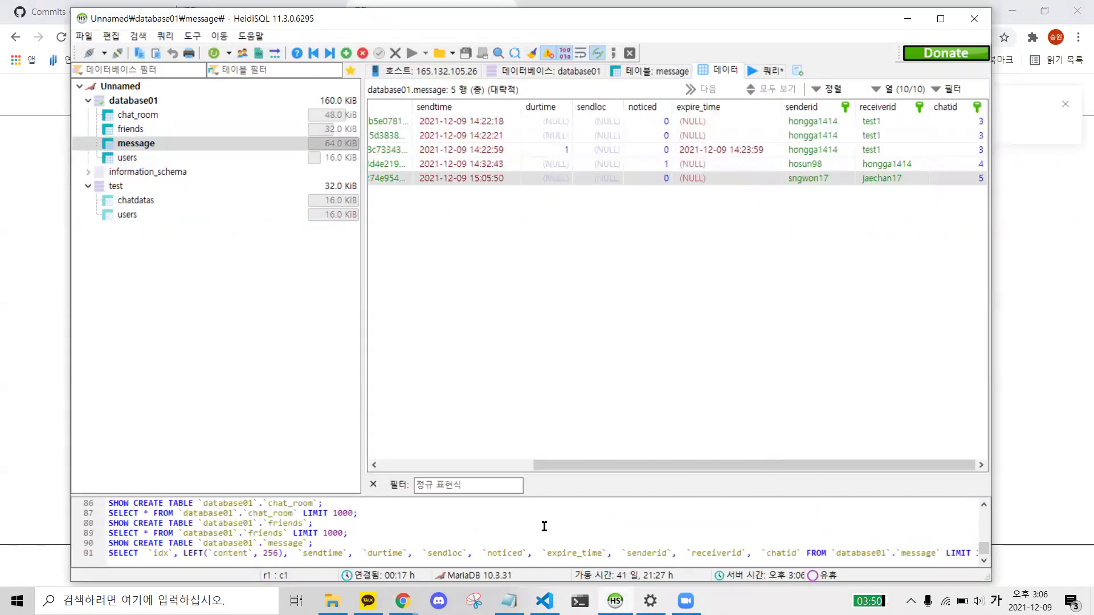
{"action": "left_click", "coordinate": [119, 199]}
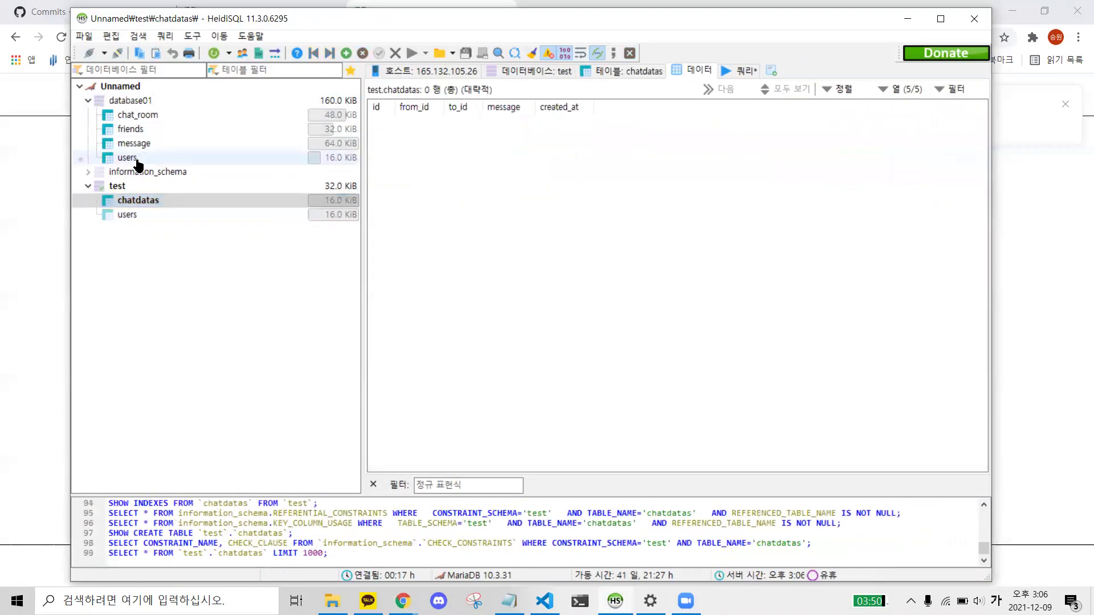
- Check the remaining rows in the users, chat_room and friends tables
{"action": "left_click", "coordinate": [126, 157]}
{"action": "left_click_drag", "start_coordinate": [496, 257], "coordinate": [433, 160]}
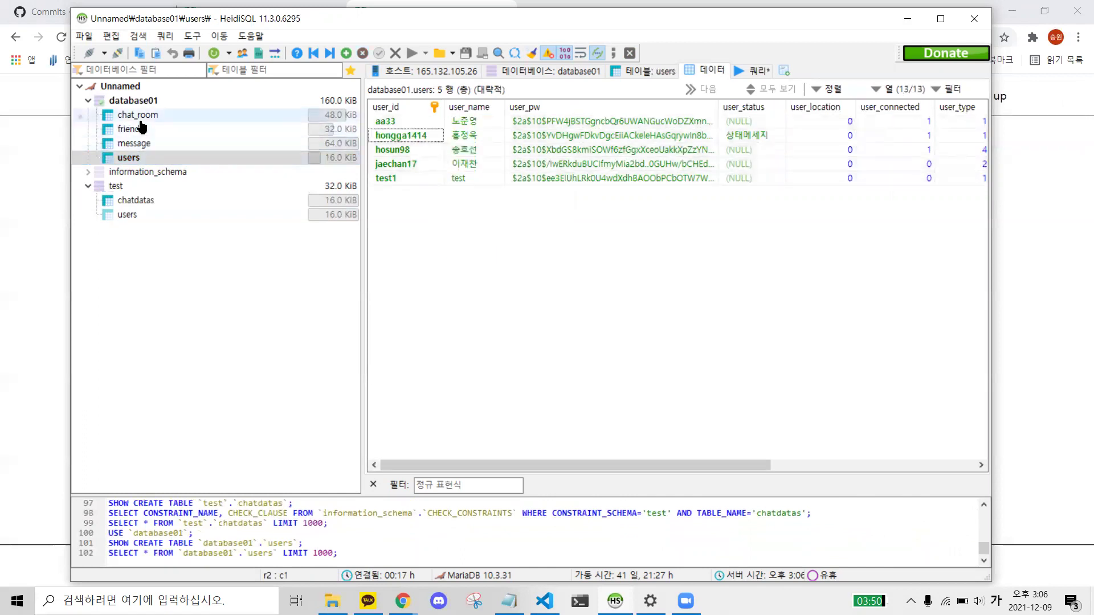
{"action": "left_click", "coordinate": [139, 117]}
{"action": "left_click_drag", "start_coordinate": [585, 194], "coordinate": [393, 106]}
{"action": "left_click", "coordinate": [132, 128]}
{"action": "left_click_drag", "start_coordinate": [514, 238], "coordinate": [376, 120]}
- Check the message table's remaining rows, then bring back the sign-in page
{"action": "left_click", "coordinate": [136, 144]}
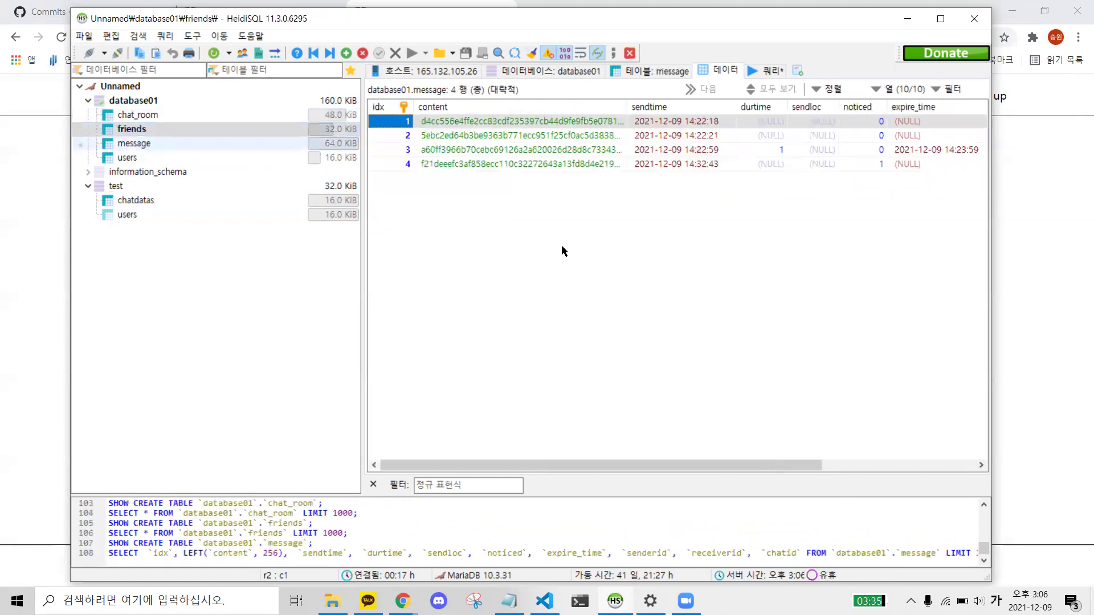
{"action": "left_click_drag", "start_coordinate": [687, 464], "coordinate": [843, 463]}
{"action": "left_click_drag", "start_coordinate": [835, 300], "coordinate": [862, 237]}
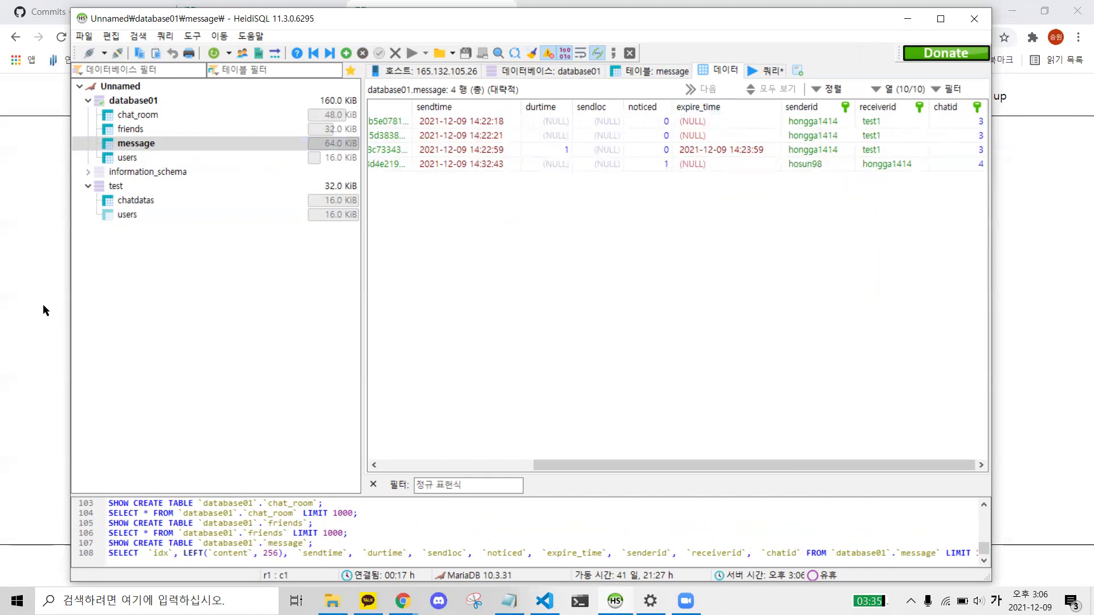
{"action": "left_click", "coordinate": [55, 312]}
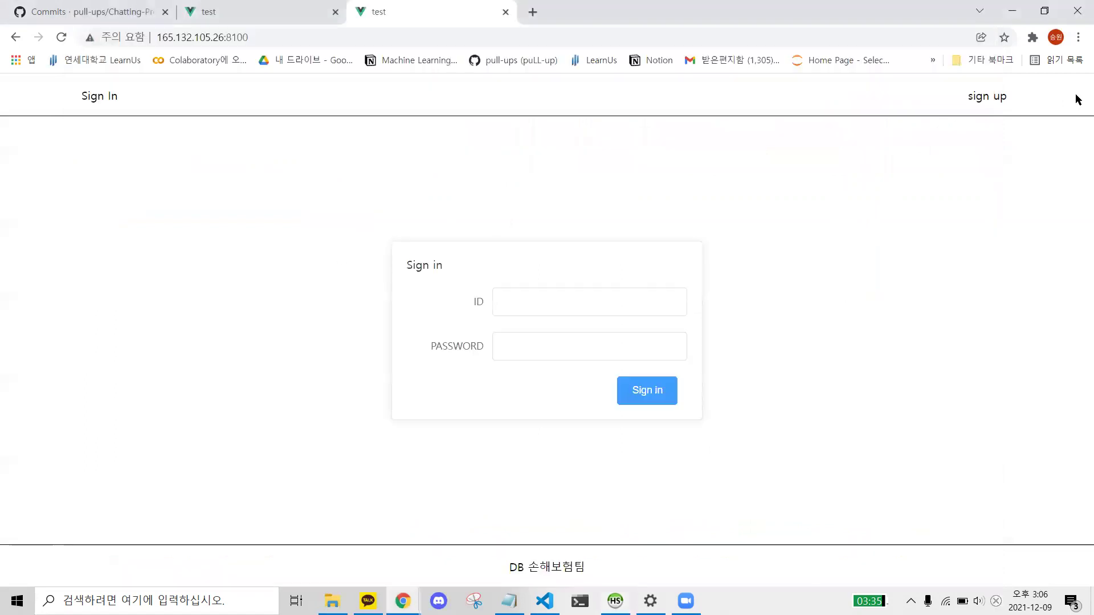
- Recheck the users table, then enter the login ID in English on the Sign in form
{"action": "key", "text": "alt+Tab"}
{"action": "left_click", "coordinate": [126, 157]}
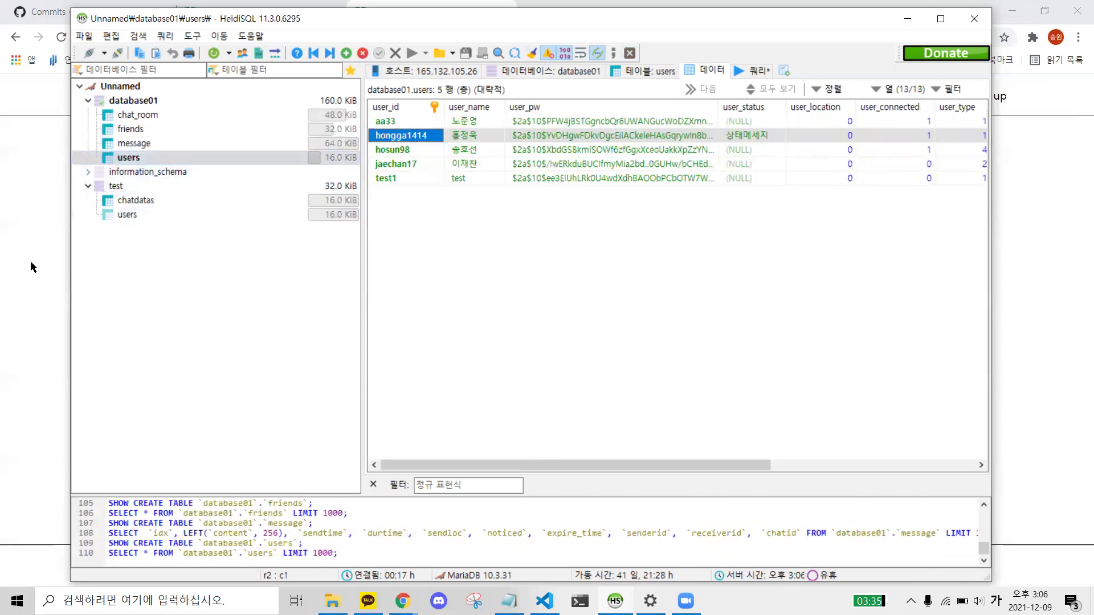
{"action": "left_click", "coordinate": [12, 268]}
{"action": "left_click", "coordinate": [542, 308]}
{"action": "type", "text": "ㄴ"}
{"action": "key", "text": "BackSpace"}
{"action": "type", "text": "내가ㅇ"}
{"action": "key", "text": "BackSpace"}
{"action": "key", "text": "BackSpace"}
{"action": "key", "text": "BackSpace"}
{"action": "key", "text": "Hangul"}
{"action": "type", "text": "hosun98"}
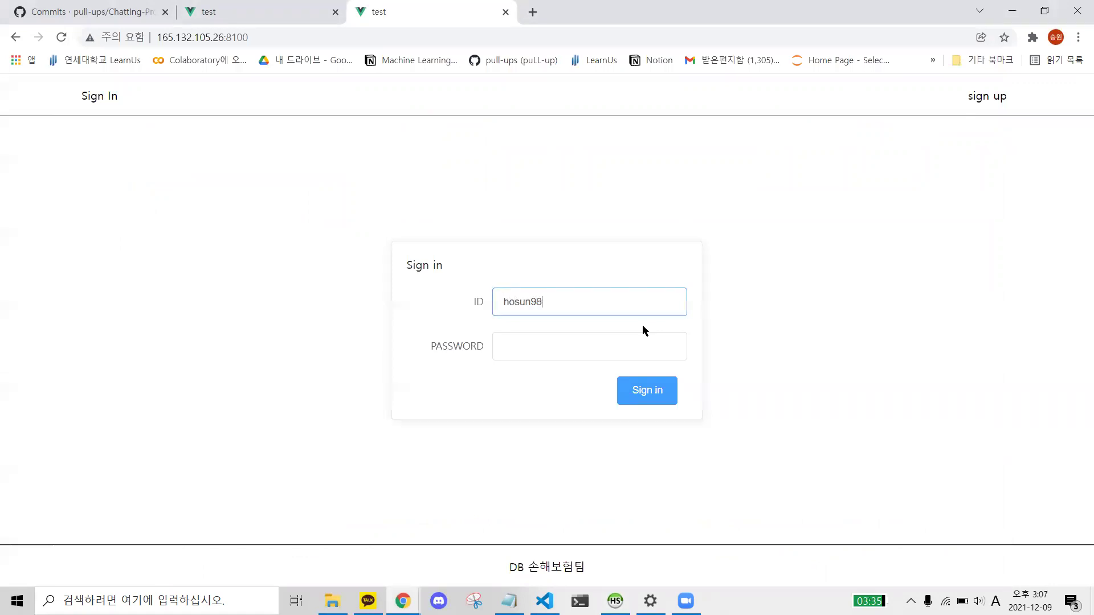
- Enter the account password and sign in, retyping it after the first attempt
{"action": "left_click", "coordinate": [565, 349]}
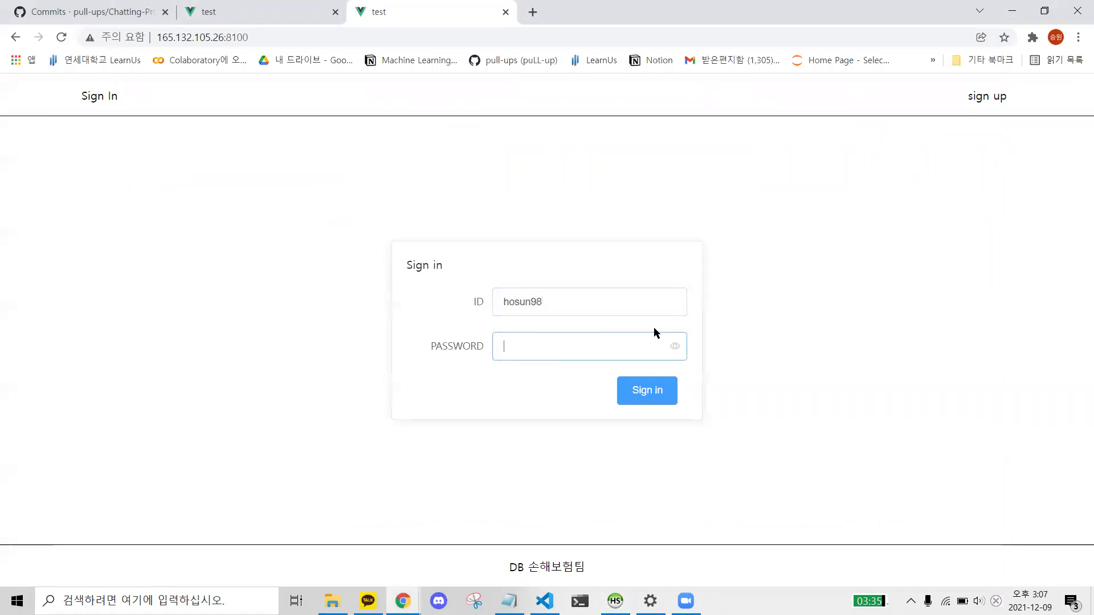
{"action": "type", "text": "1234"}
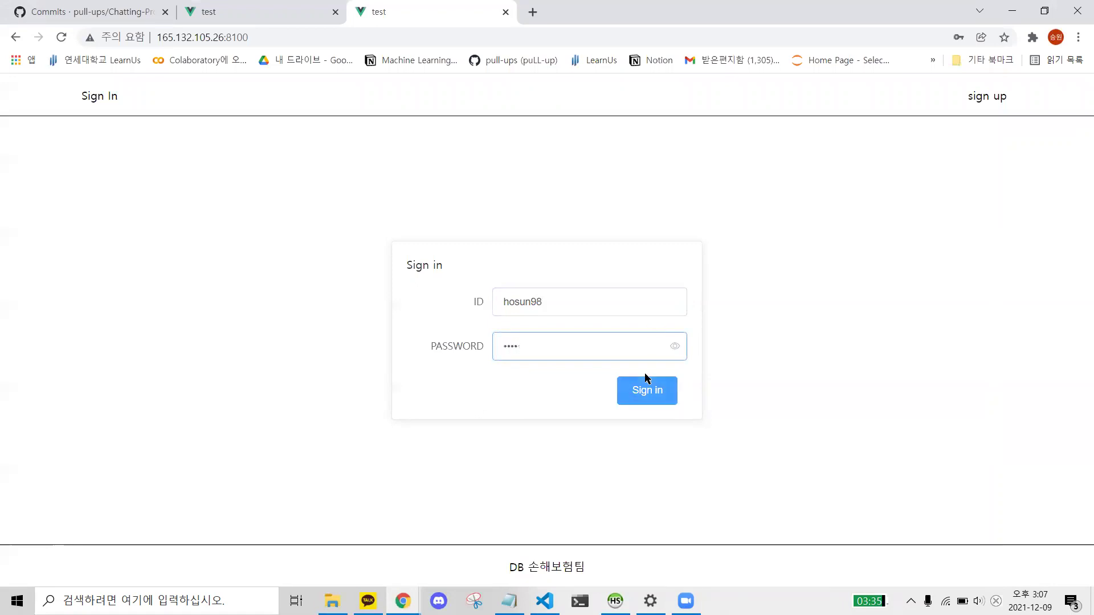
{"action": "left_click", "coordinate": [647, 382]}
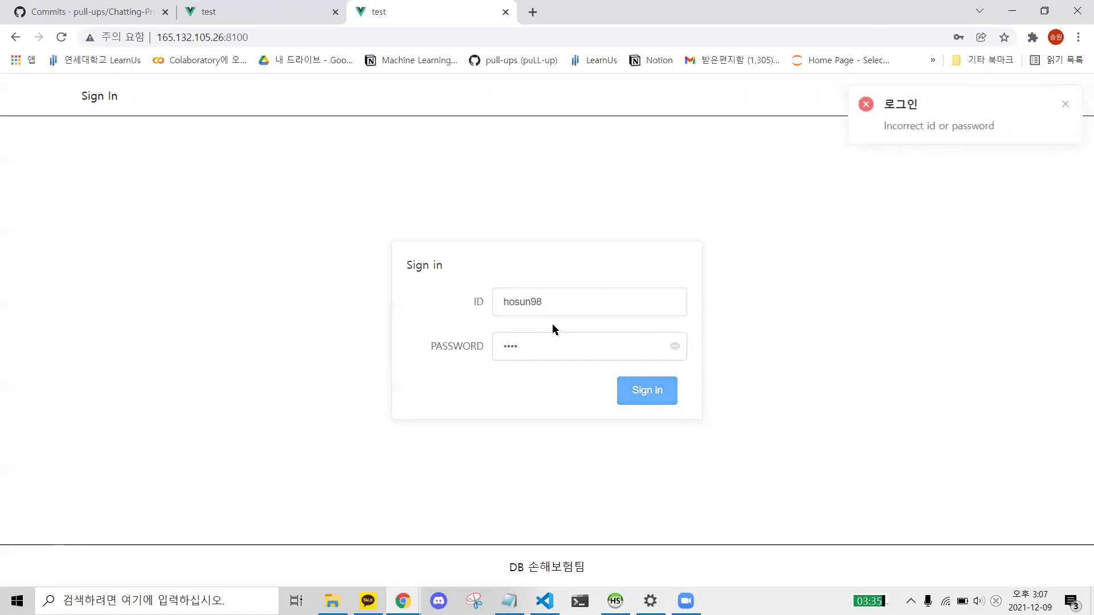
{"action": "double_click", "coordinate": [538, 350]}
{"action": "type", "text": "1234"}
{"action": "left_click", "coordinate": [635, 397]}
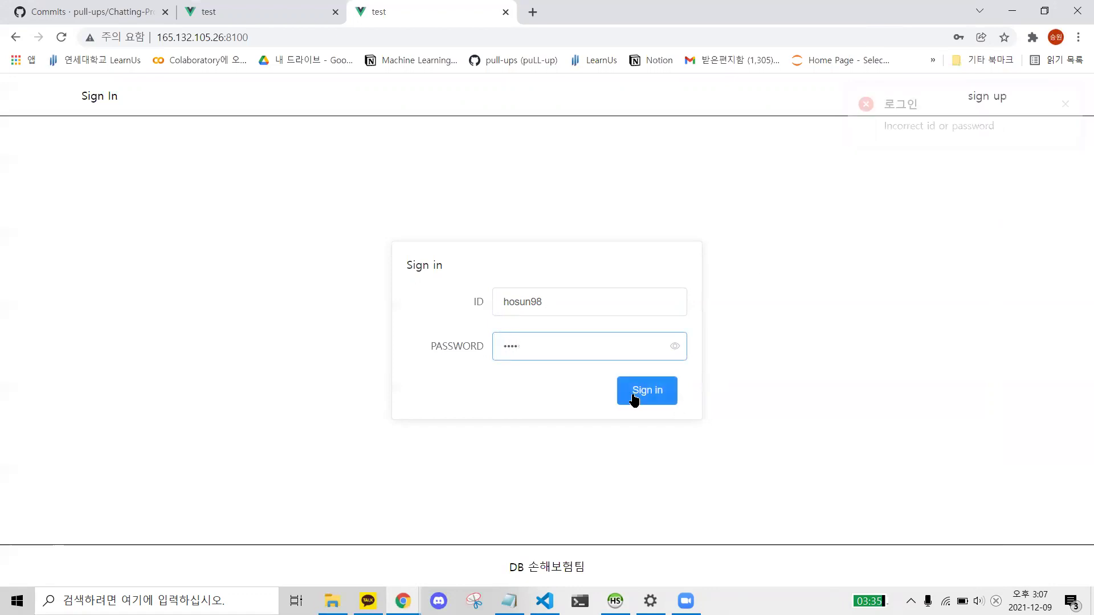
- Open the Profile page and check the user's current status value in HeidiSQL
{"action": "left_click", "coordinate": [1065, 104]}
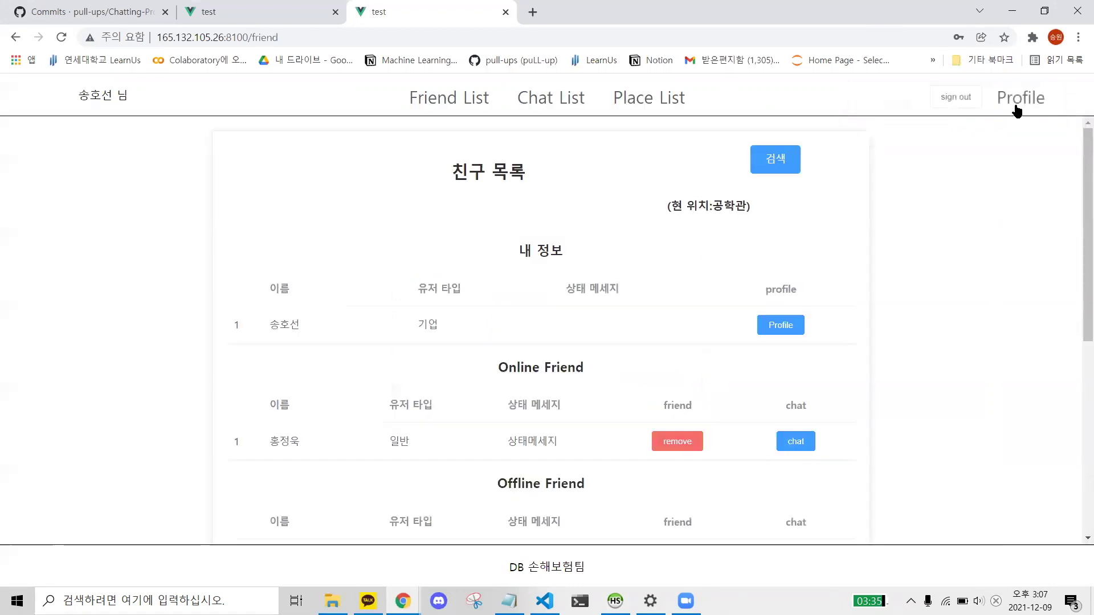
{"action": "left_click", "coordinate": [1018, 98]}
{"action": "left_click", "coordinate": [542, 190]}
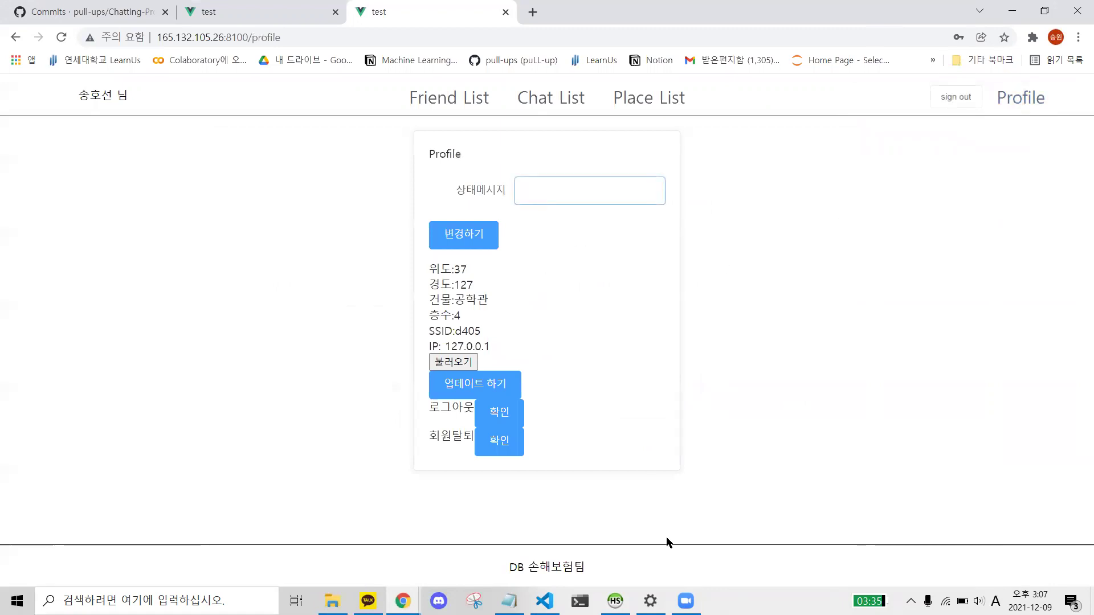
{"action": "key", "text": "alt+Tab"}
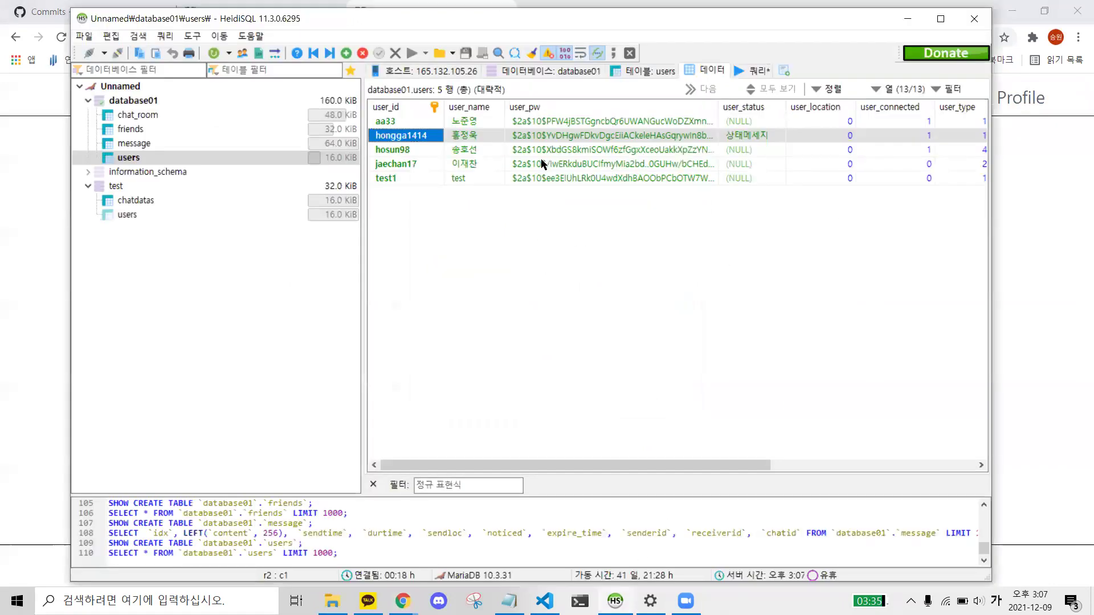
{"action": "left_click", "coordinate": [732, 151]}
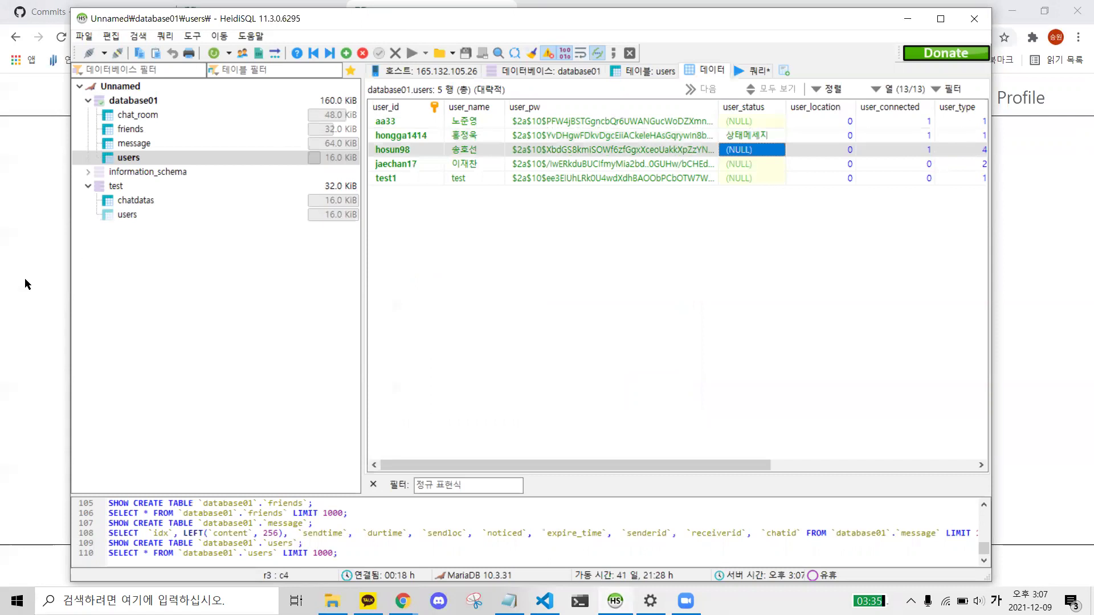
{"action": "key", "text": "alt+Tab"}
- Type the status message 상태메세지변경 and check the user_status column definition
{"action": "type", "text": "a"}
{"action": "key", "text": "Hangul"}
{"action": "type", "text": "상태메셈"}
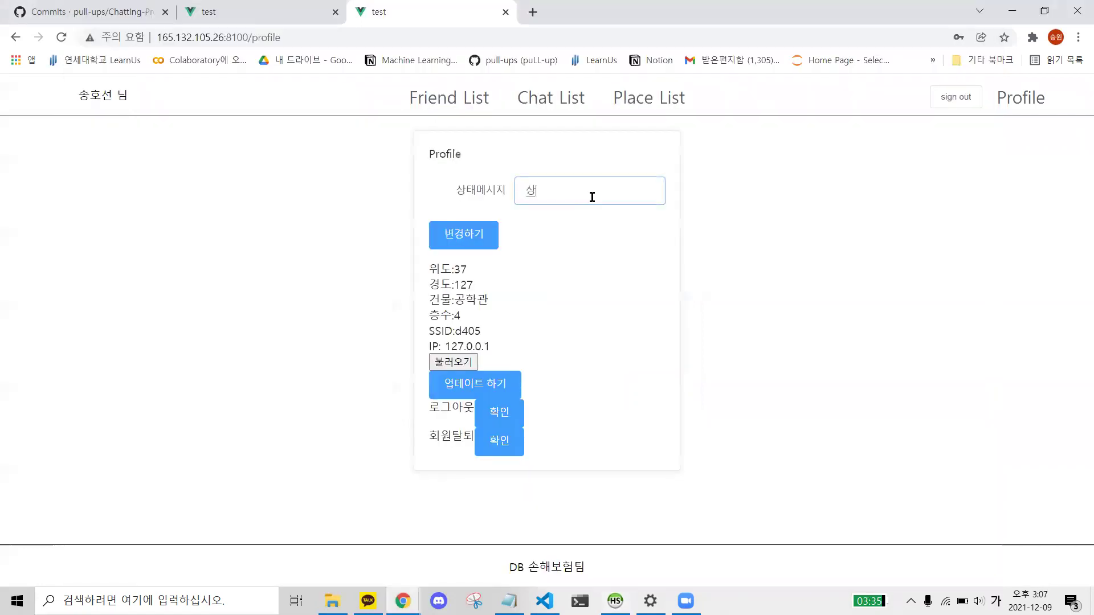
{"action": "type", "text": "지변겨"}
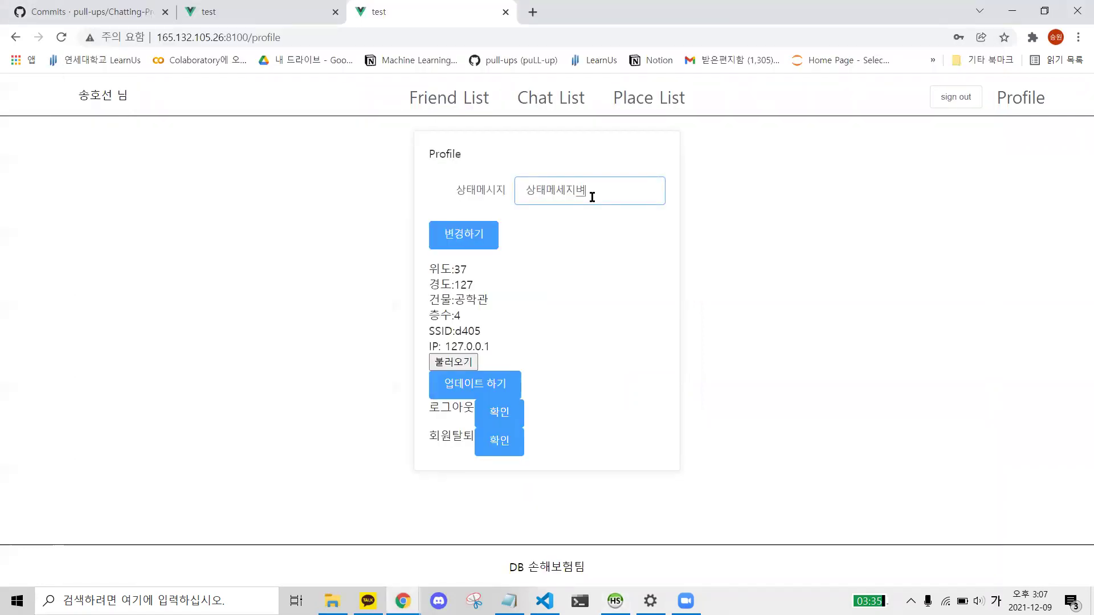
{"action": "key", "text": "alt+Tab"}
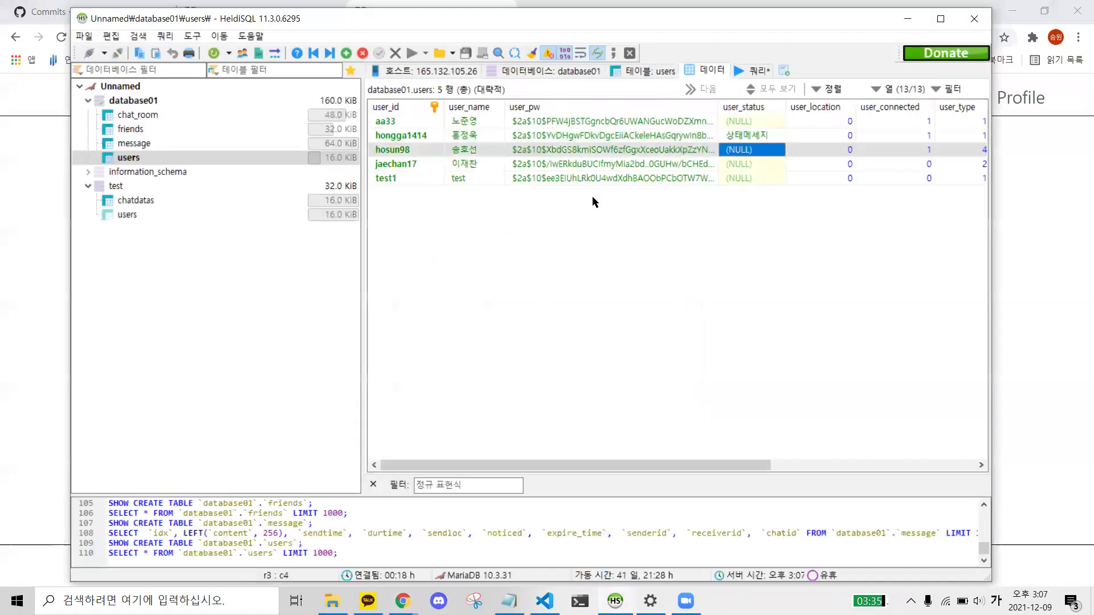
{"action": "left_click", "coordinate": [632, 70]}
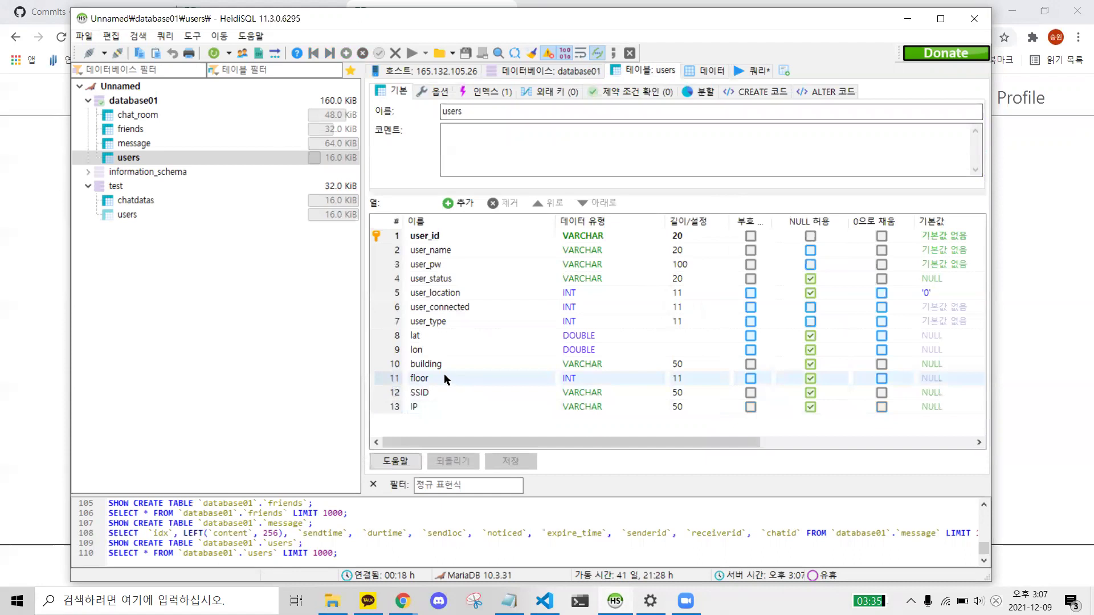
{"action": "left_click", "coordinate": [654, 279]}
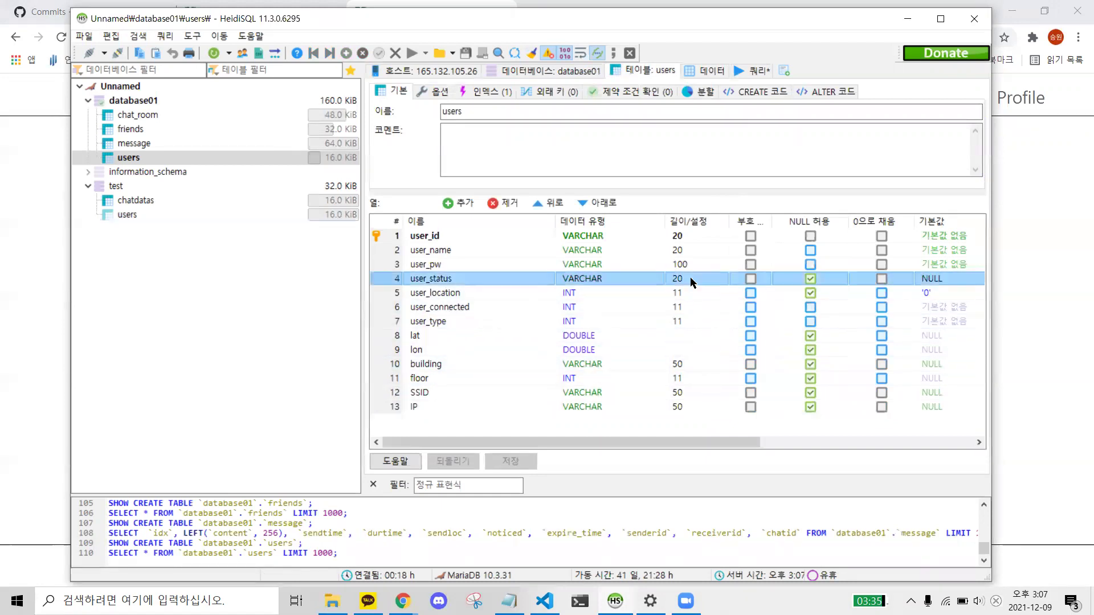
{"action": "left_click", "coordinate": [8, 322]}
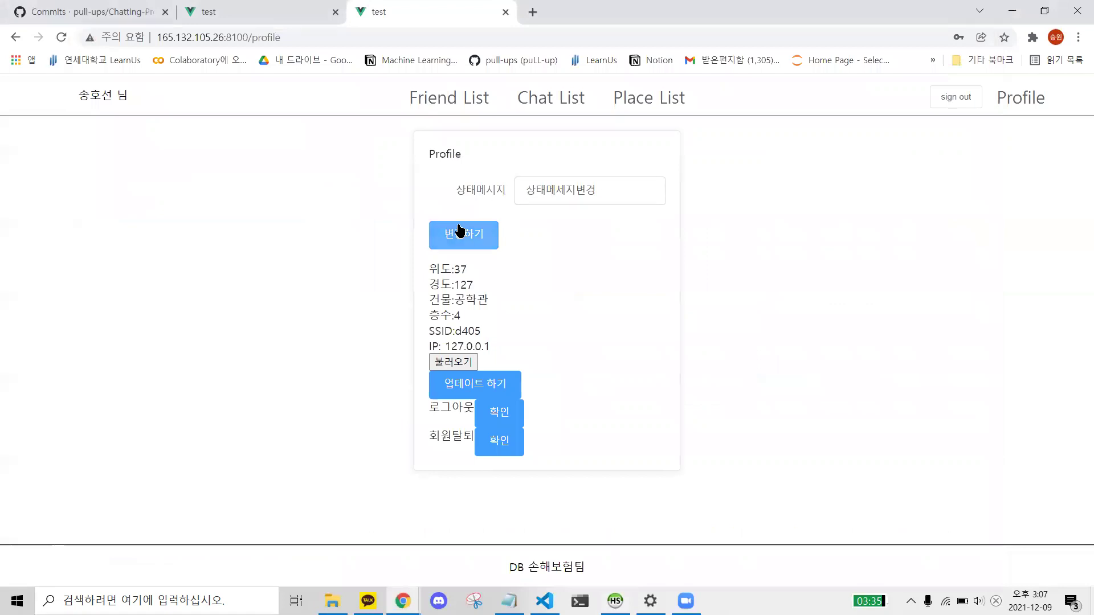
{"action": "key", "text": "alt+Tab"}
{"action": "left_click", "coordinate": [22, 275]}
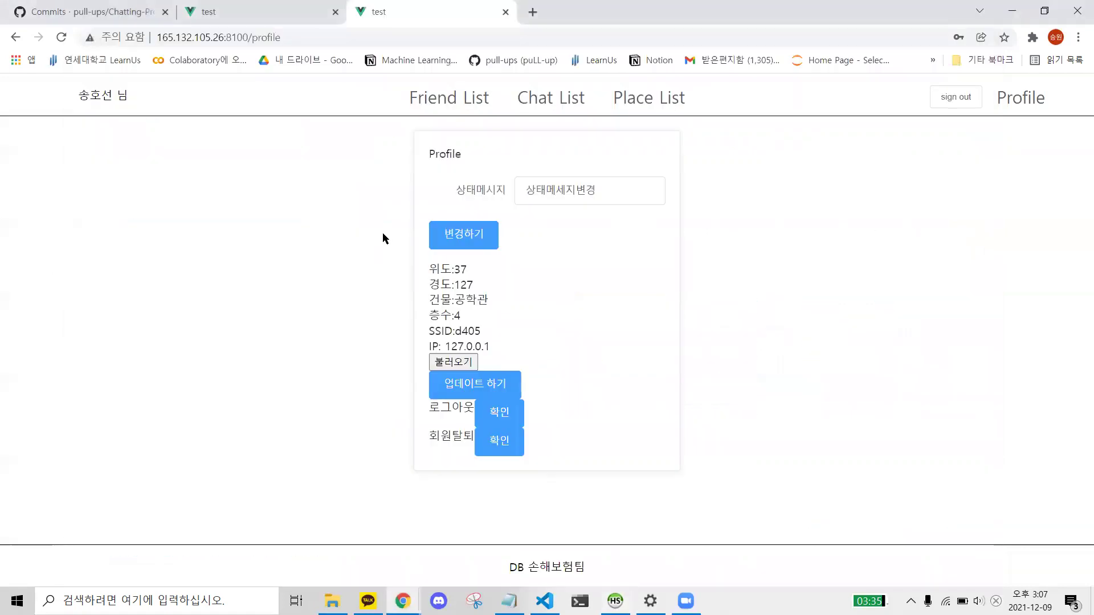
- Save the new status and confirm it in HeidiSQL's refreshed users table
{"action": "left_click", "coordinate": [448, 233]}
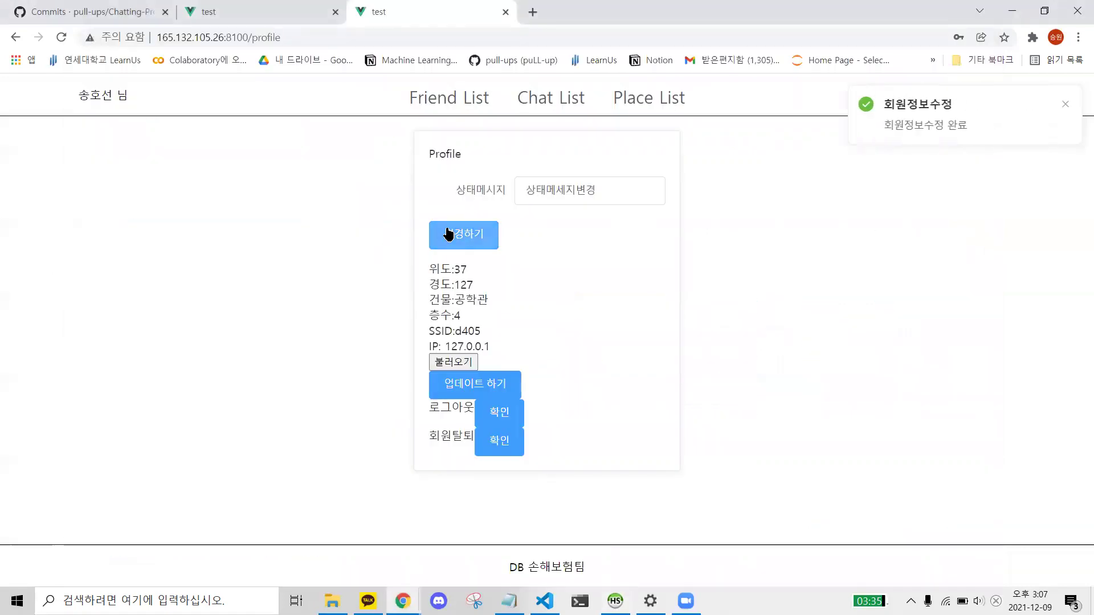
{"action": "key", "text": "alt+Tab"}
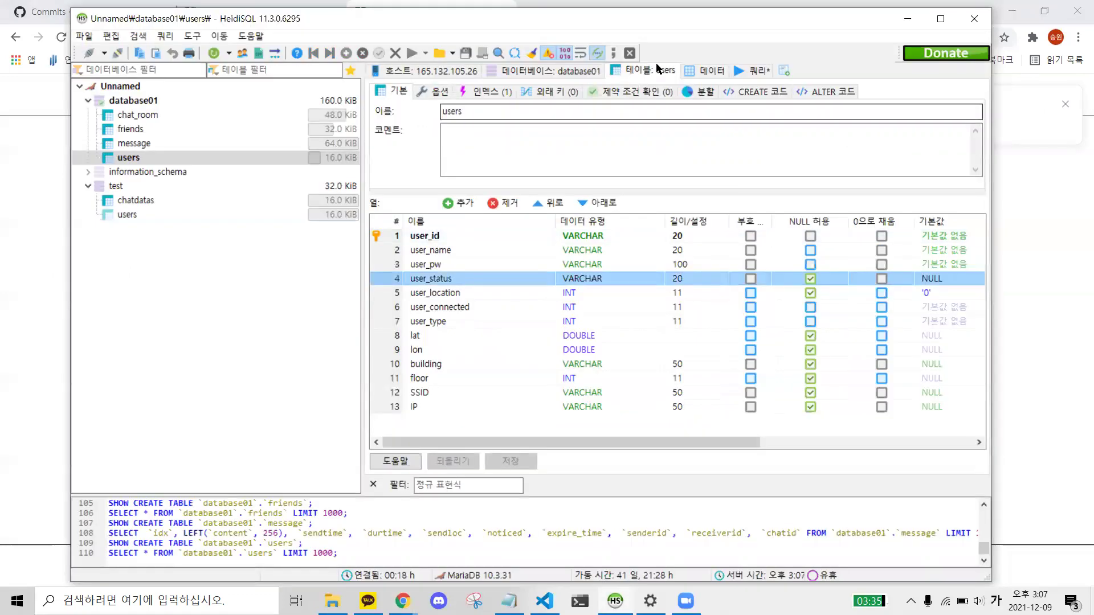
{"action": "left_click", "coordinate": [707, 70]}
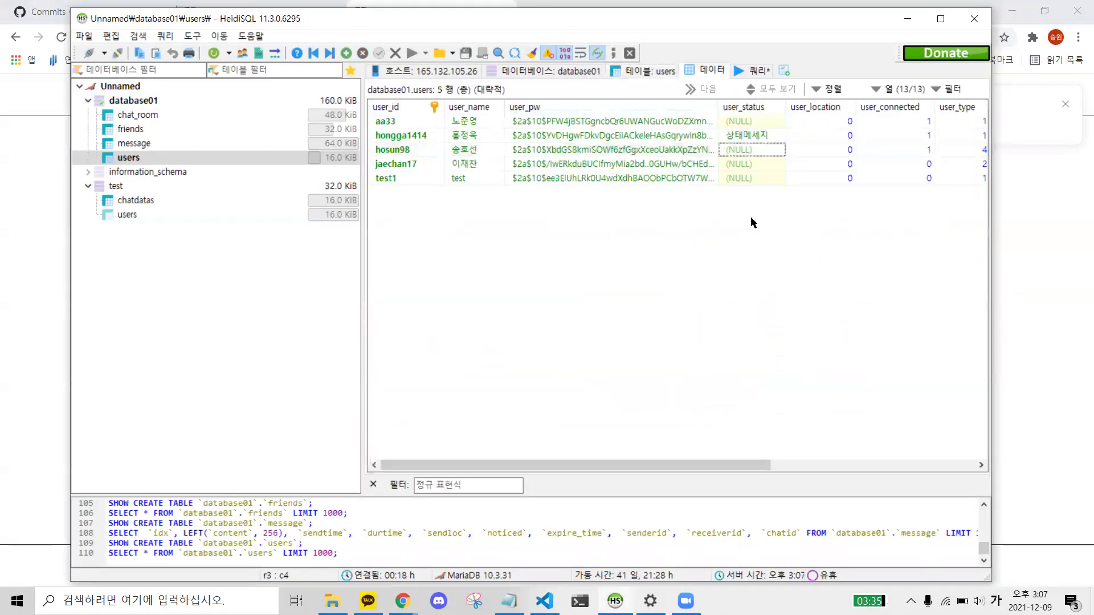
{"action": "left_click", "coordinate": [130, 143]}
{"action": "left_click", "coordinate": [128, 157]}
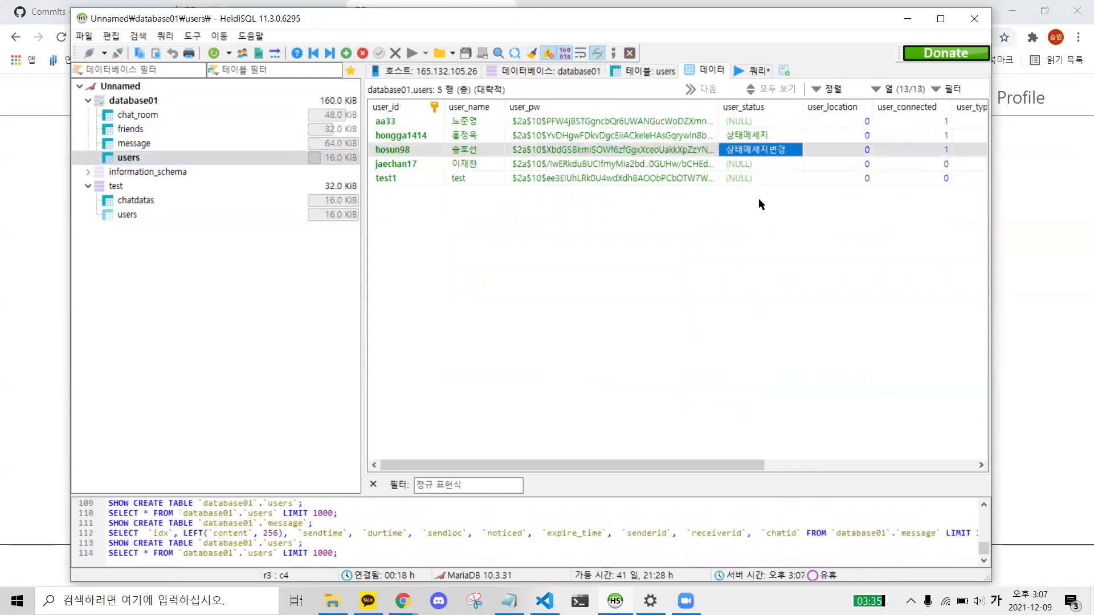
{"action": "key", "text": "Down"}
{"action": "key", "text": "Down"}
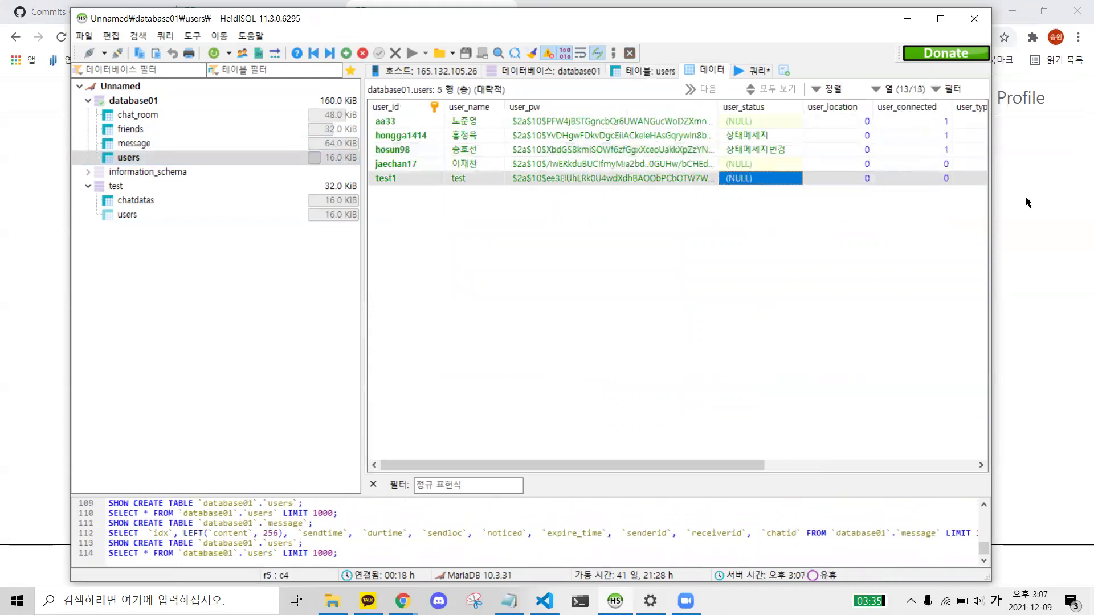
{"action": "left_click", "coordinate": [1037, 215]}
{"action": "double_click", "coordinate": [614, 197]}
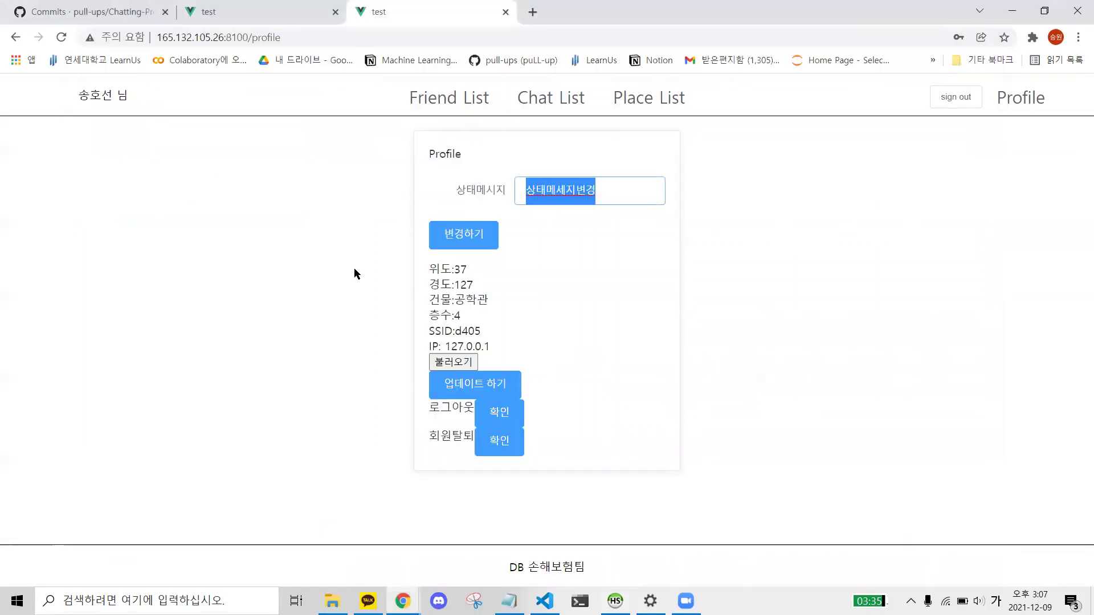
- Submit an over-long status to trigger the 20-character warning, then check the connection flag
{"action": "type", "text": "ㅂㅈㄷㄱ쇼ㅕㅑㅐㅔ"}
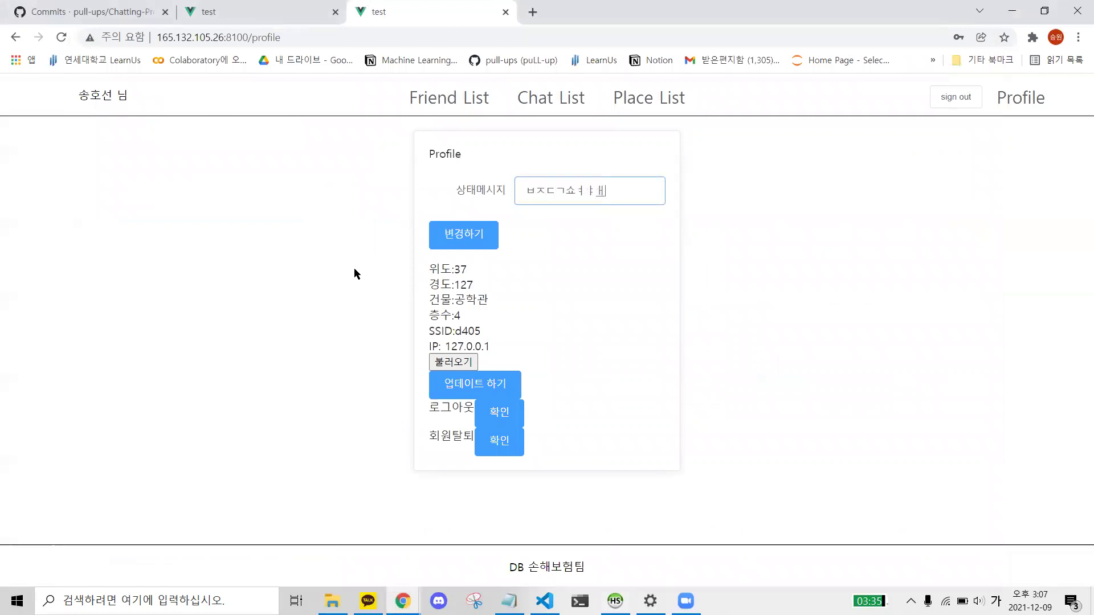
{"action": "type", "text": "ㄴㄴㄴㅇㄹ호ㅓㅏ"}
{"action": "left_click", "coordinate": [458, 233]}
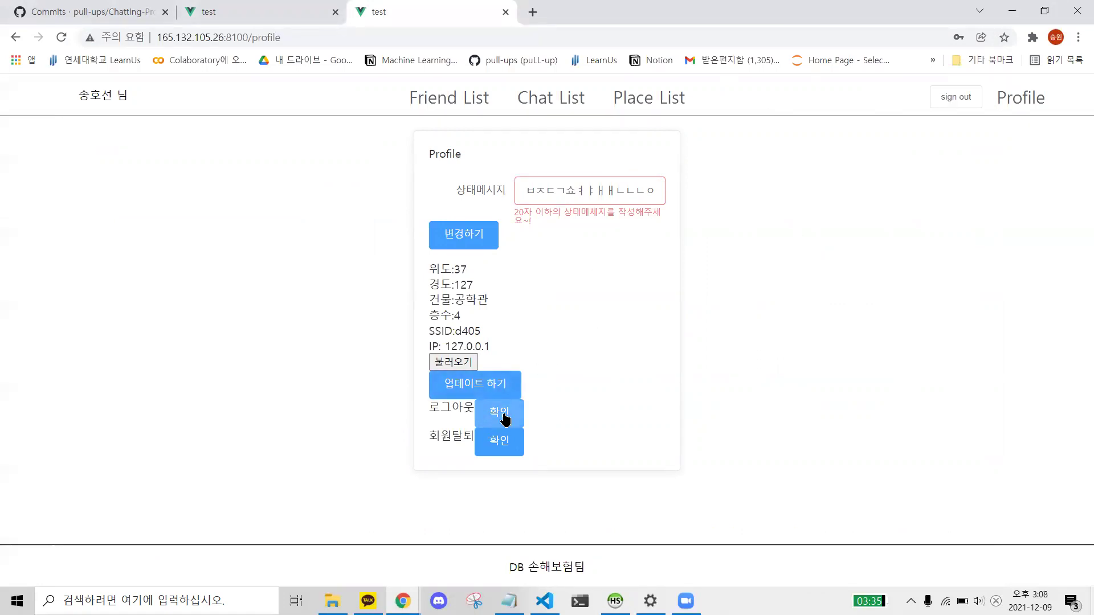
{"action": "key", "text": "alt+Tab"}
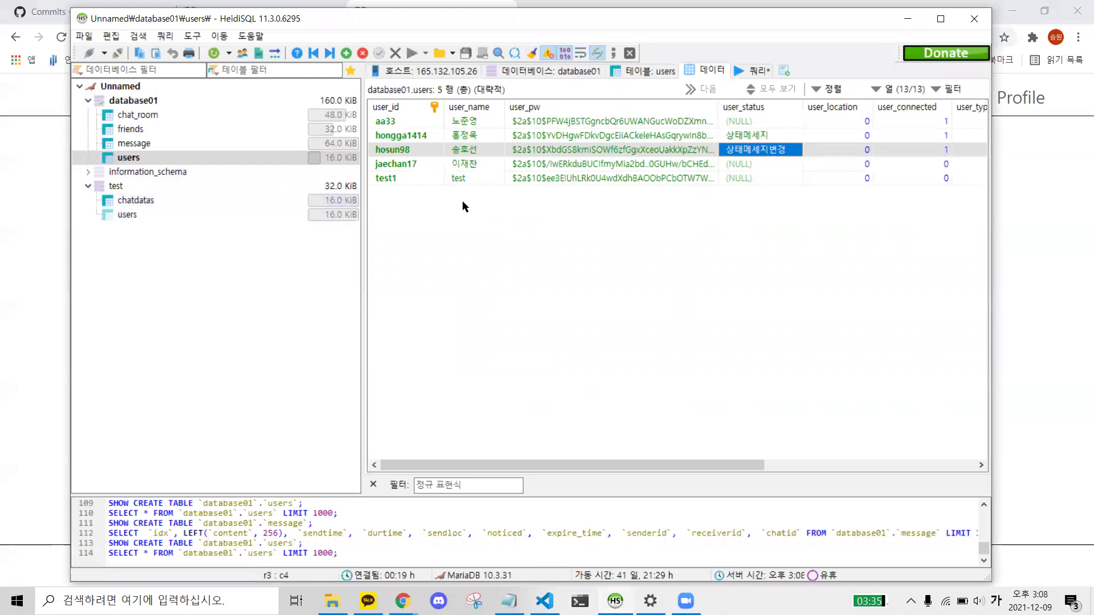
{"action": "left_click", "coordinate": [730, 285]}
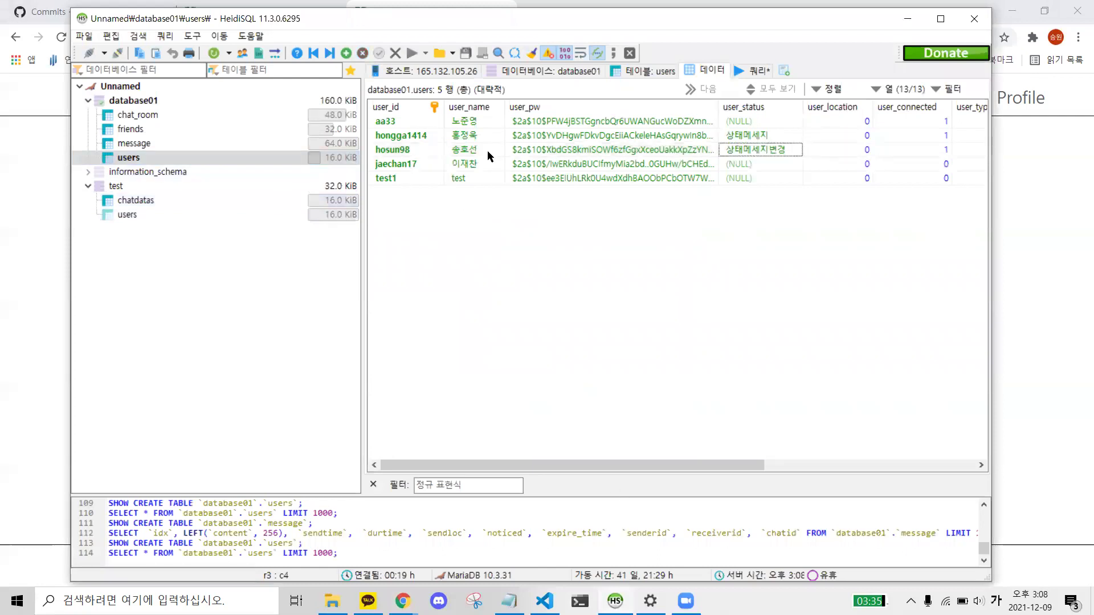
{"action": "left_click", "coordinate": [917, 151]}
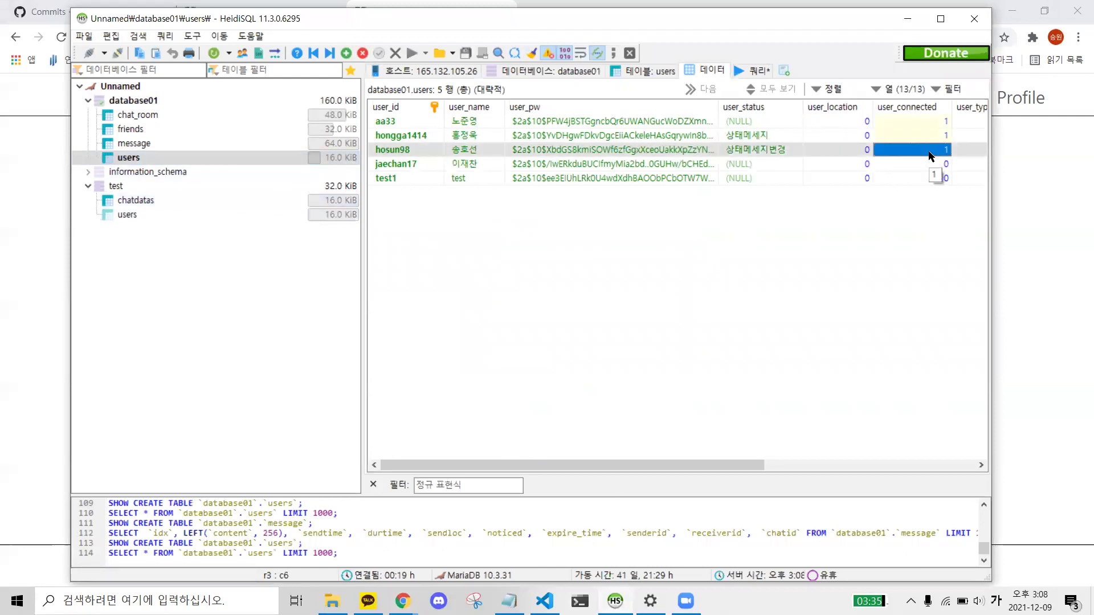
- Confirm signing out and reopen HeidiSQL's users table
{"action": "key", "text": "alt+Tab"}
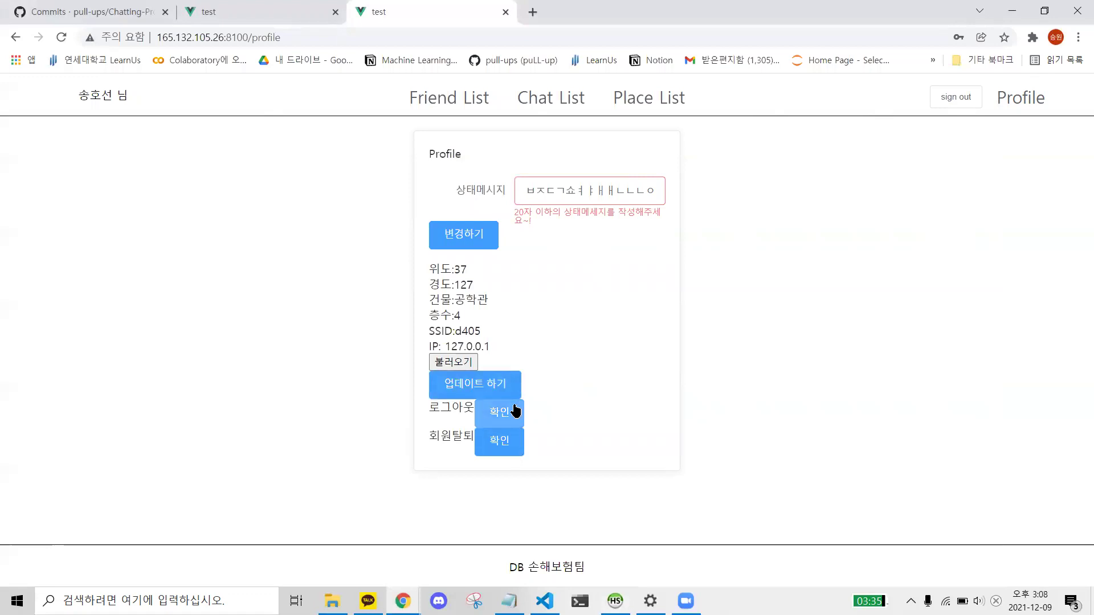
{"action": "left_click", "coordinate": [514, 408]}
{"action": "key", "text": "alt+Tab"}
{"action": "left_click", "coordinate": [132, 143]}
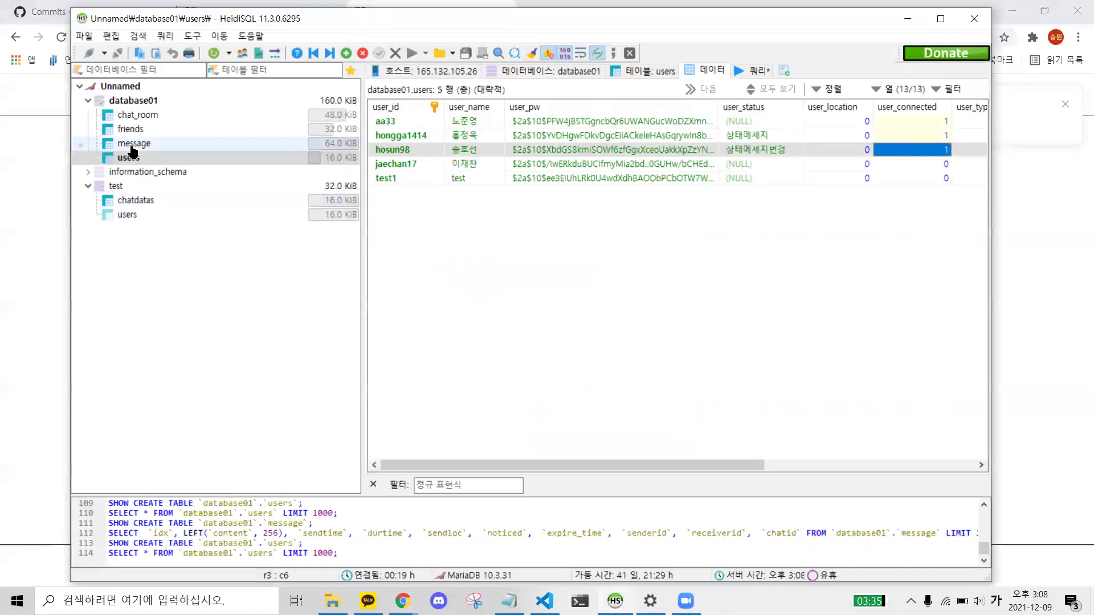
{"action": "left_click", "coordinate": [131, 158]}
- Verify in HeidiSQL that user_connected now reads 0
{"action": "key", "text": "alt+Tab"}
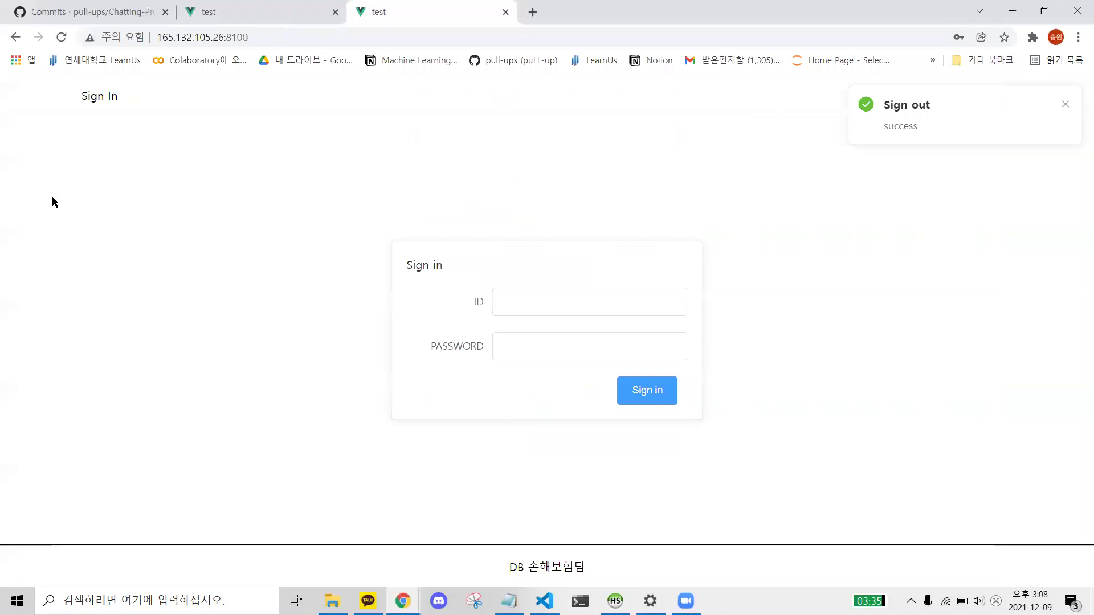
{"action": "key", "text": "alt+Tab"}
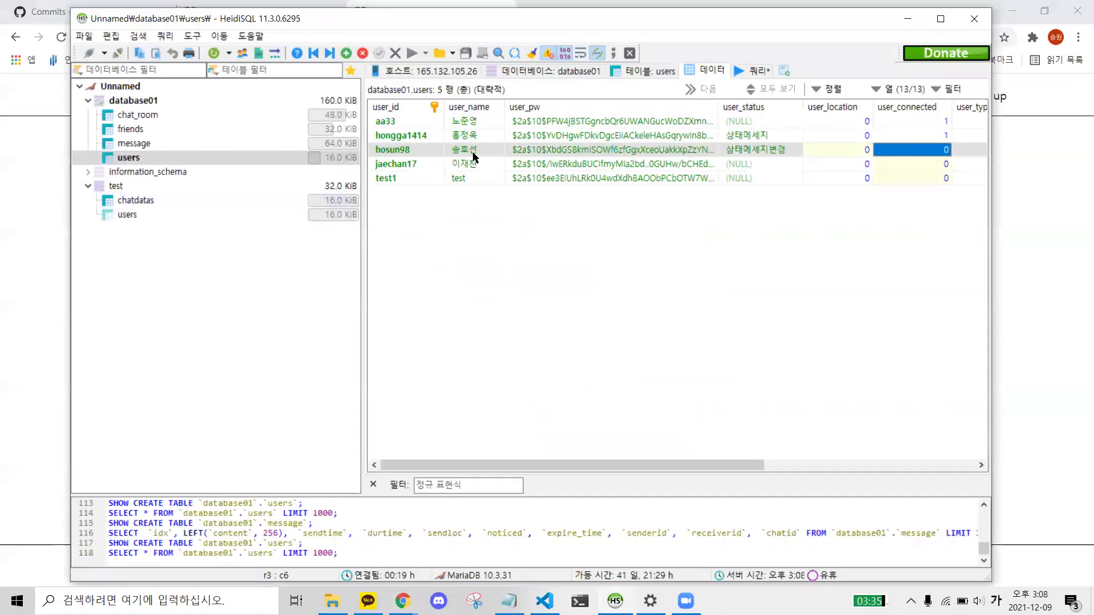
{"action": "left_click", "coordinate": [473, 153]}
{"action": "left_click", "coordinate": [911, 151]}
- Return to the Sign in page and start entering the login ID
{"action": "left_click", "coordinate": [14, 281]}
{"action": "left_click", "coordinate": [535, 296]}
{"action": "type", "text": "ㅁ"}
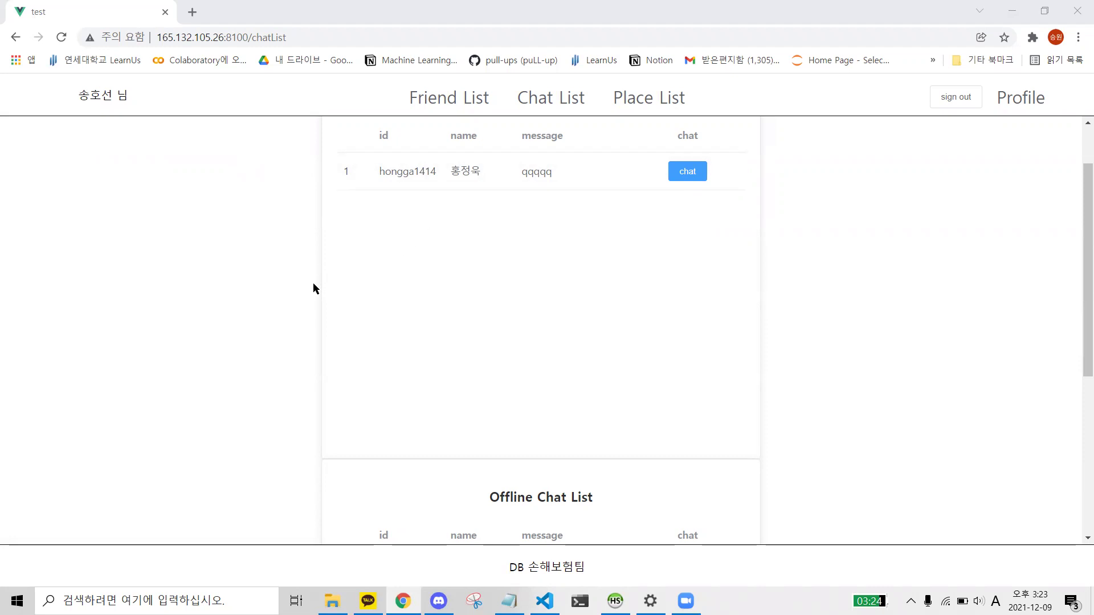
- Go to the Friend List page and highlight the three online friends' rows
{"action": "scroll", "coordinate": [337, 230], "scroll_direction": "up", "scroll_amount": 1}
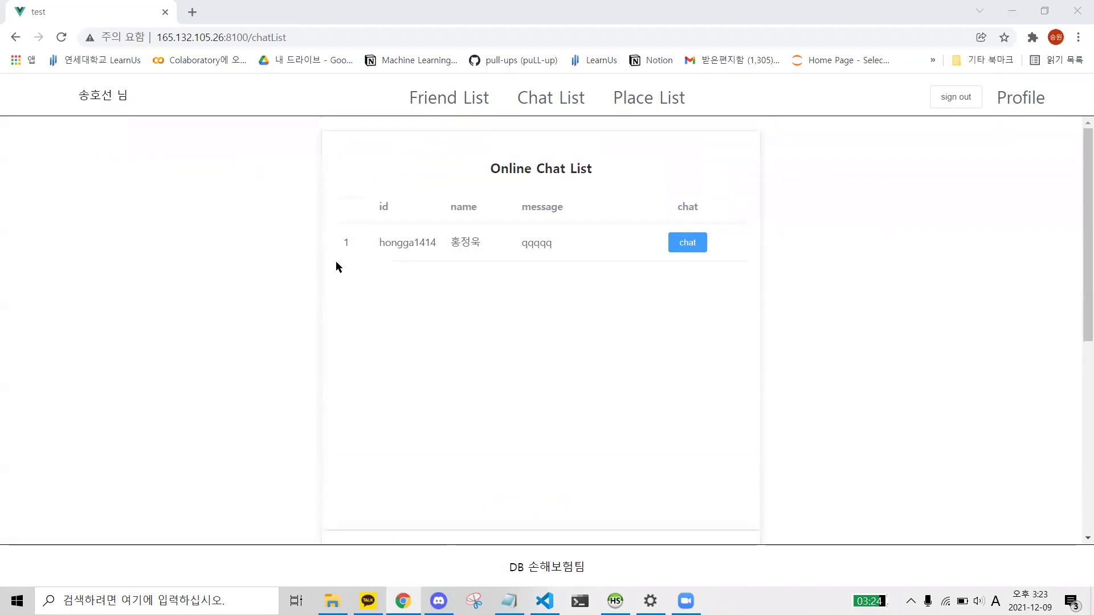
{"action": "left_click_drag", "start_coordinate": [100, 115], "coordinate": [146, 239]}
{"action": "left_click", "coordinate": [154, 244]}
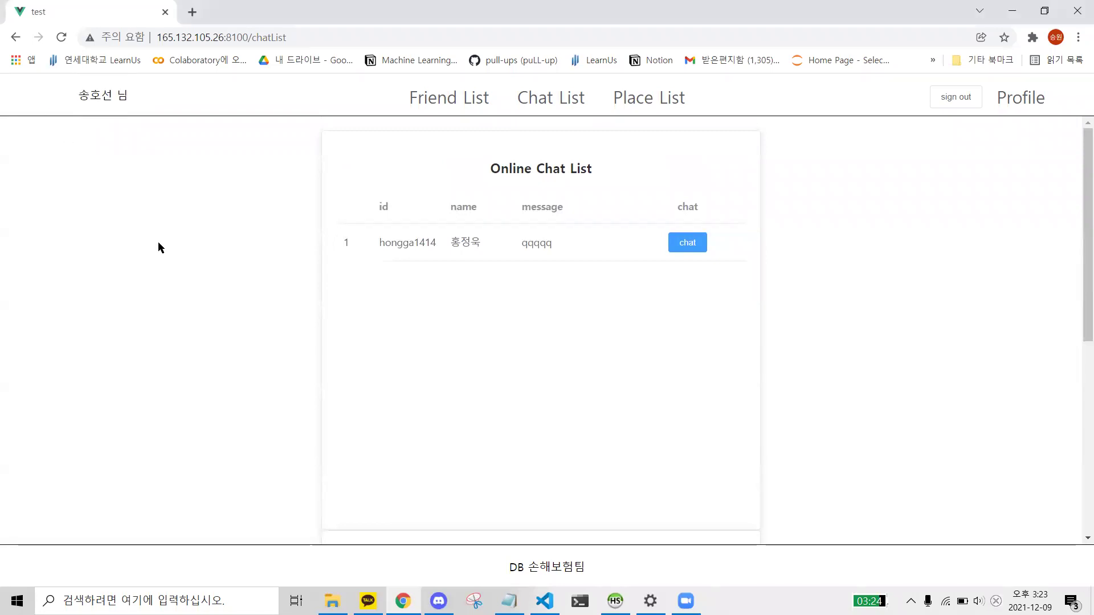
{"action": "scroll", "coordinate": [165, 247], "scroll_direction": "down", "scroll_amount": 3}
{"action": "left_click", "coordinate": [459, 99]}
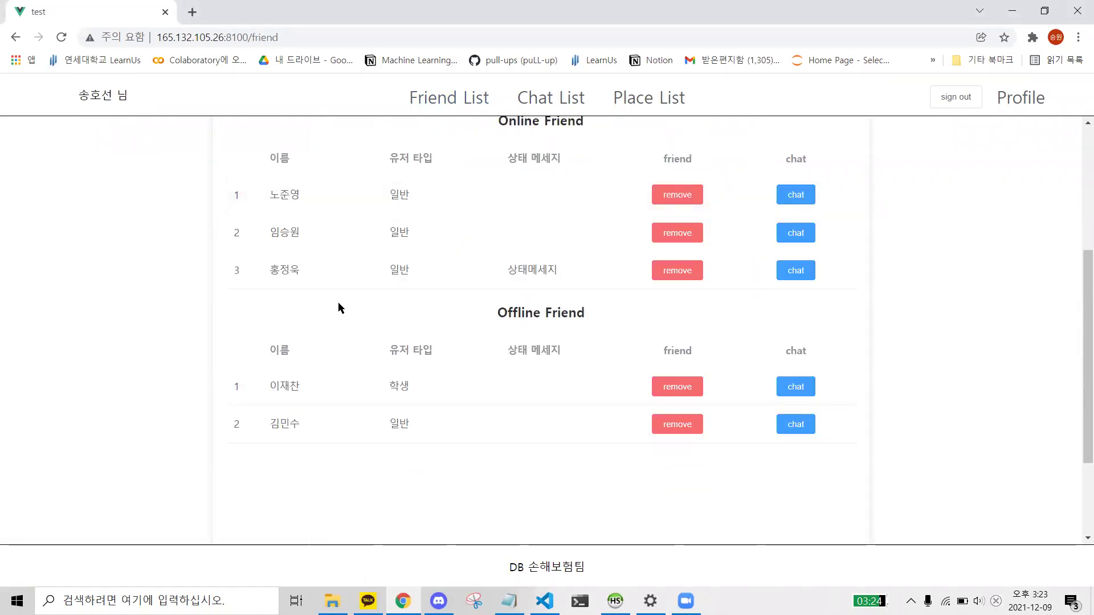
{"action": "scroll", "coordinate": [338, 299], "scroll_direction": "up", "scroll_amount": 2}
{"action": "left_click_drag", "start_coordinate": [292, 341], "coordinate": [323, 432]}
{"action": "left_click", "coordinate": [319, 414]}
{"action": "left_click_drag", "start_coordinate": [300, 336], "coordinate": [327, 435]}
{"action": "left_click", "coordinate": [327, 433]}
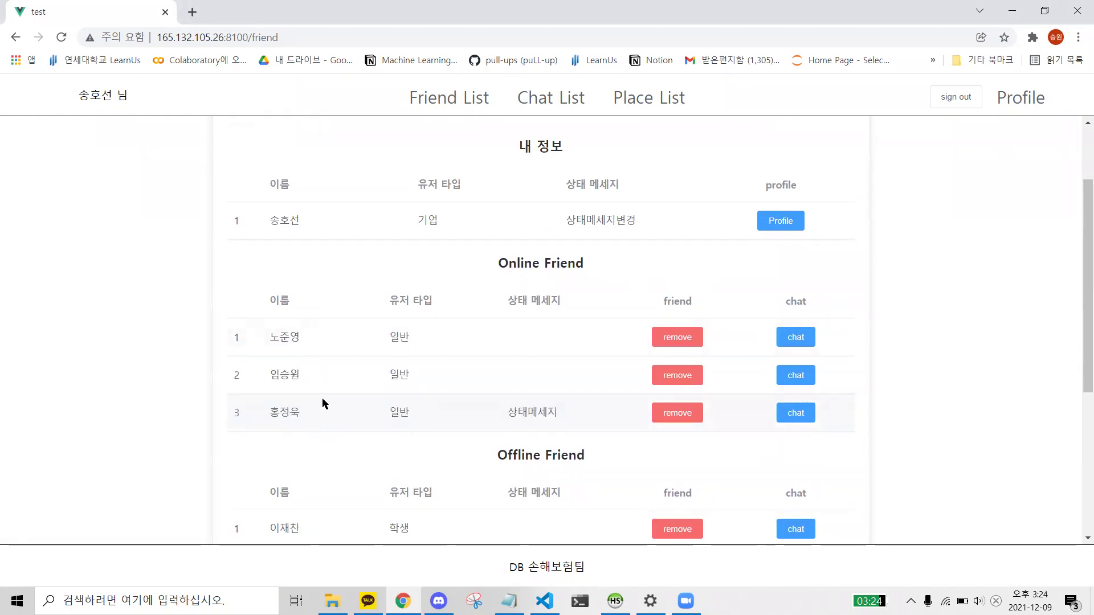
- Send the first online friend a greeting with their name and 안녕
{"action": "left_click", "coordinate": [795, 336]}
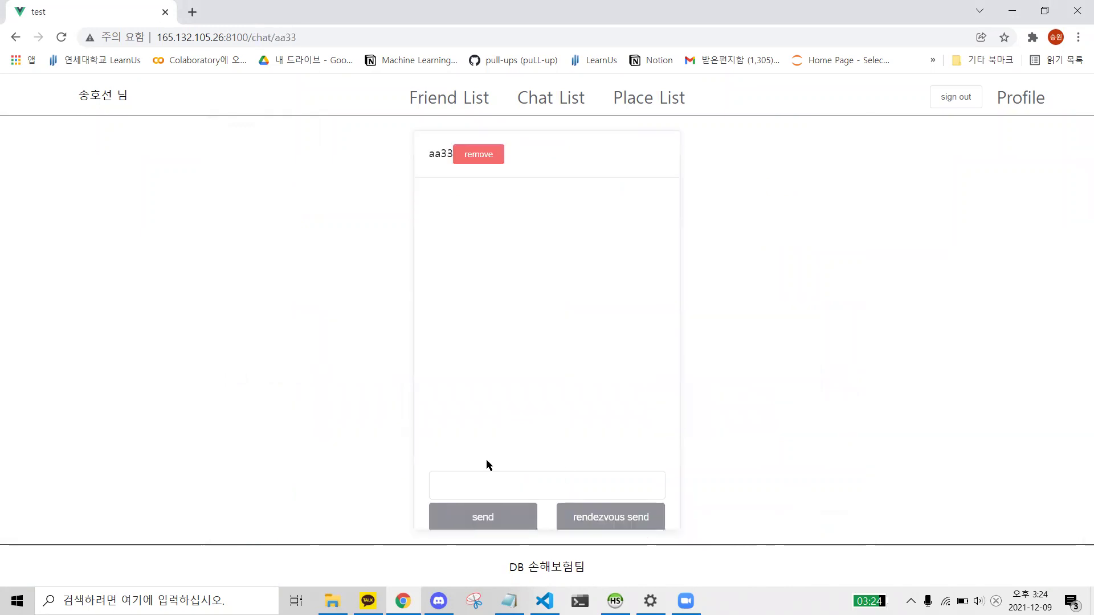
{"action": "left_click", "coordinate": [479, 481]}
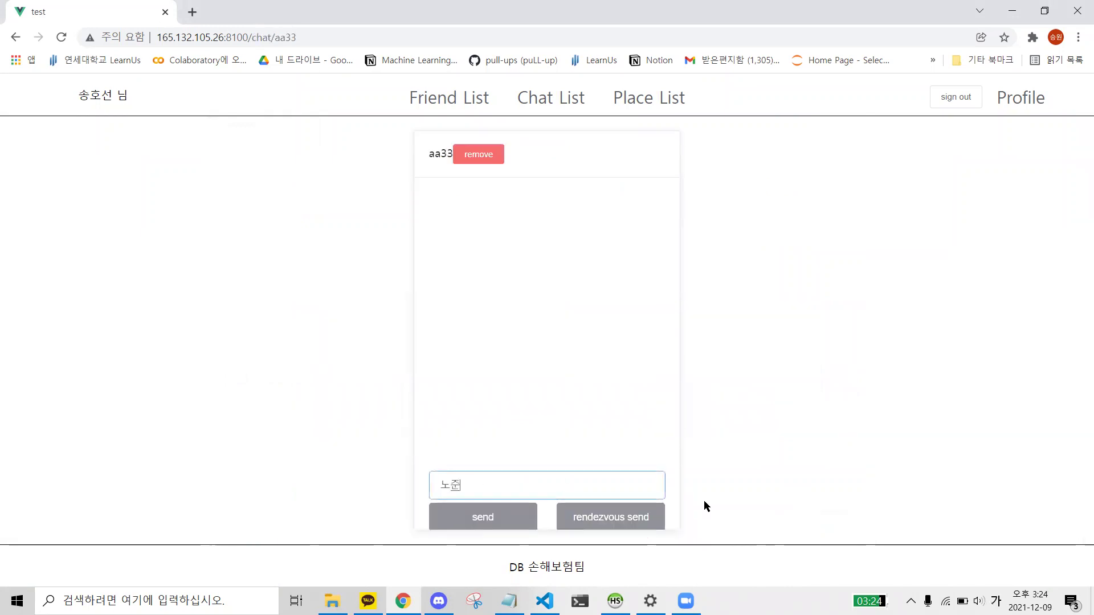
{"action": "type", "text": "녕"}
{"action": "left_click", "coordinate": [497, 515]}
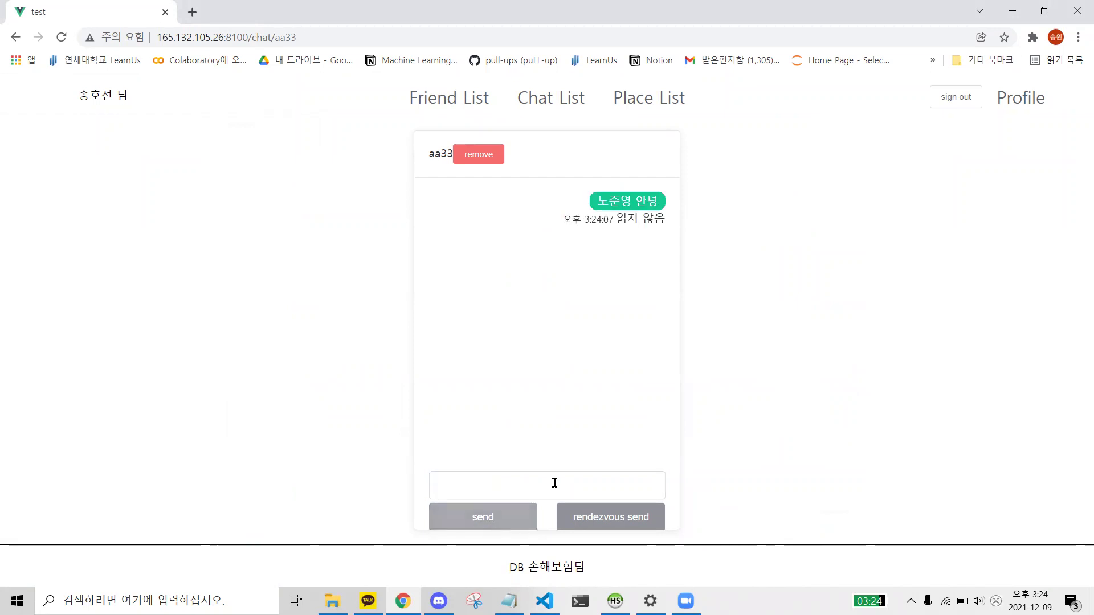
- Send the second online friend a name-plus-안녕 greeting, submitting with Enter
{"action": "left_click", "coordinate": [478, 94]}
{"action": "scroll", "coordinate": [735, 435], "scroll_direction": "down", "scroll_amount": 1}
{"action": "left_click", "coordinate": [798, 409]}
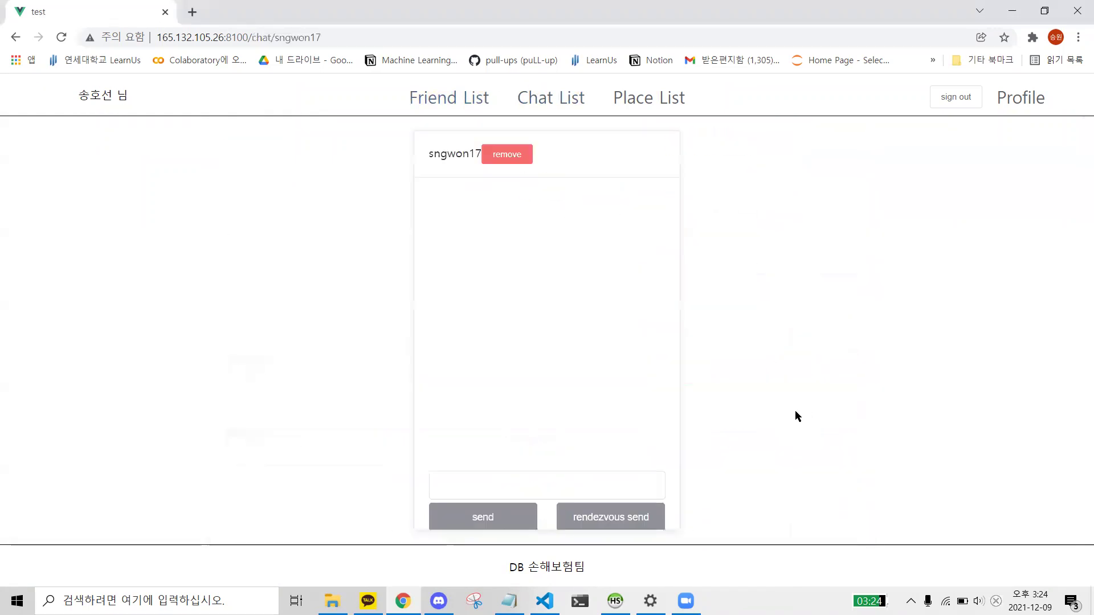
{"action": "left_click", "coordinate": [521, 481]}
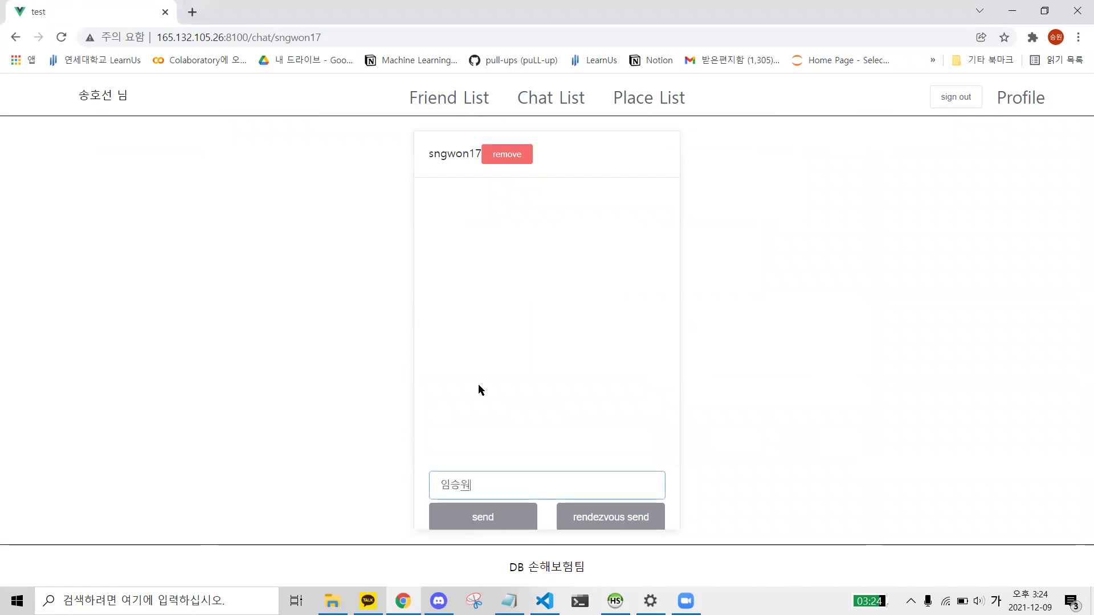
{"action": "type", "text": "ㅇ"}
{"action": "key", "text": "Return"}
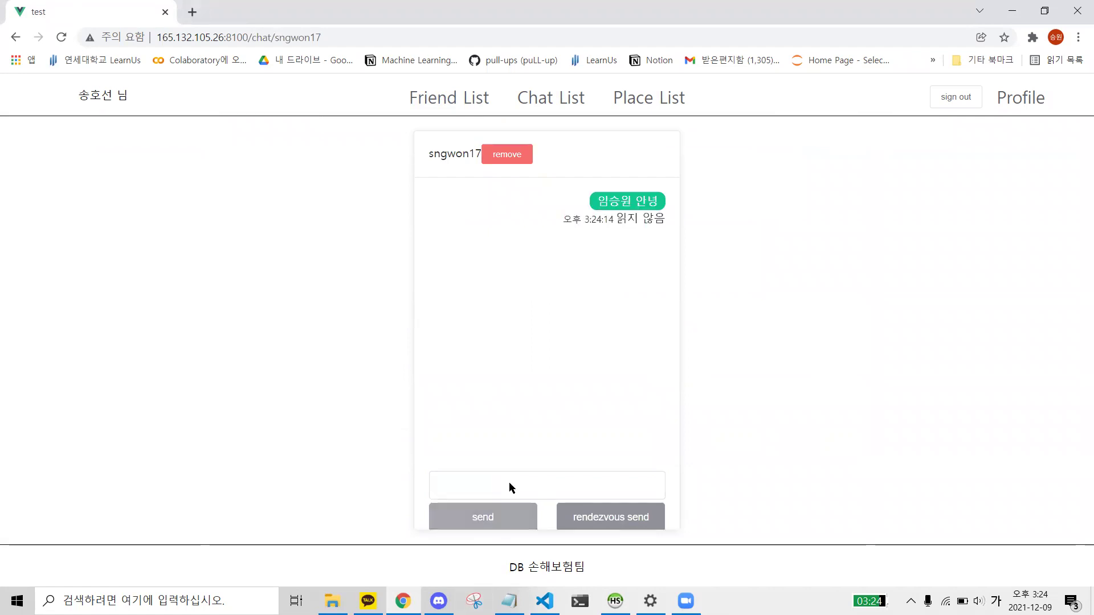
- Send the third online friend a greeting with their name and 안녕
{"action": "left_click", "coordinate": [445, 97]}
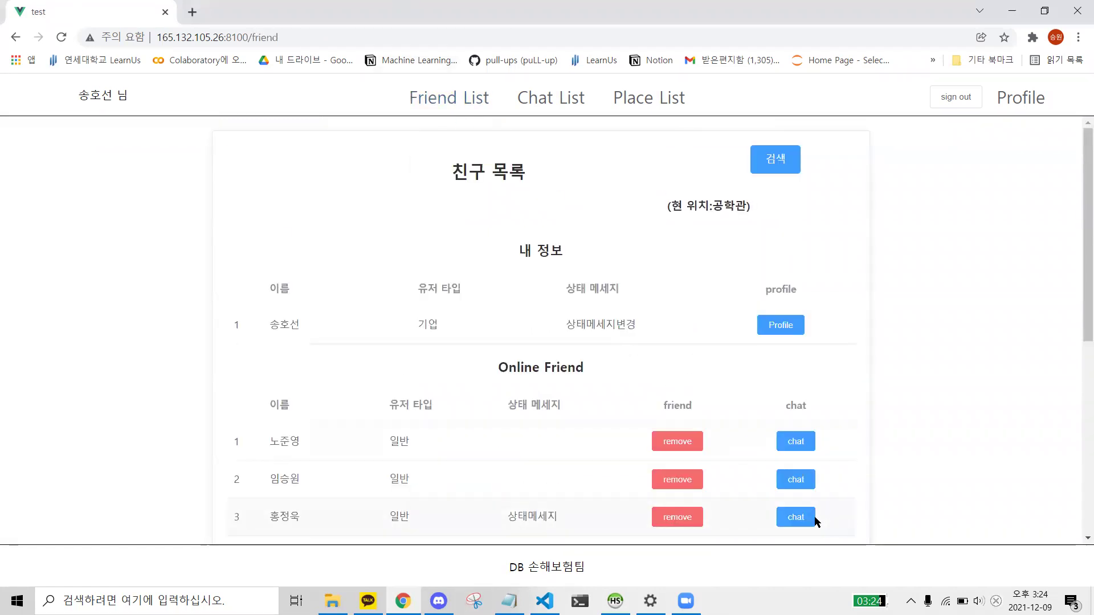
{"action": "left_click", "coordinate": [785, 518]}
{"action": "left_click", "coordinate": [488, 479]}
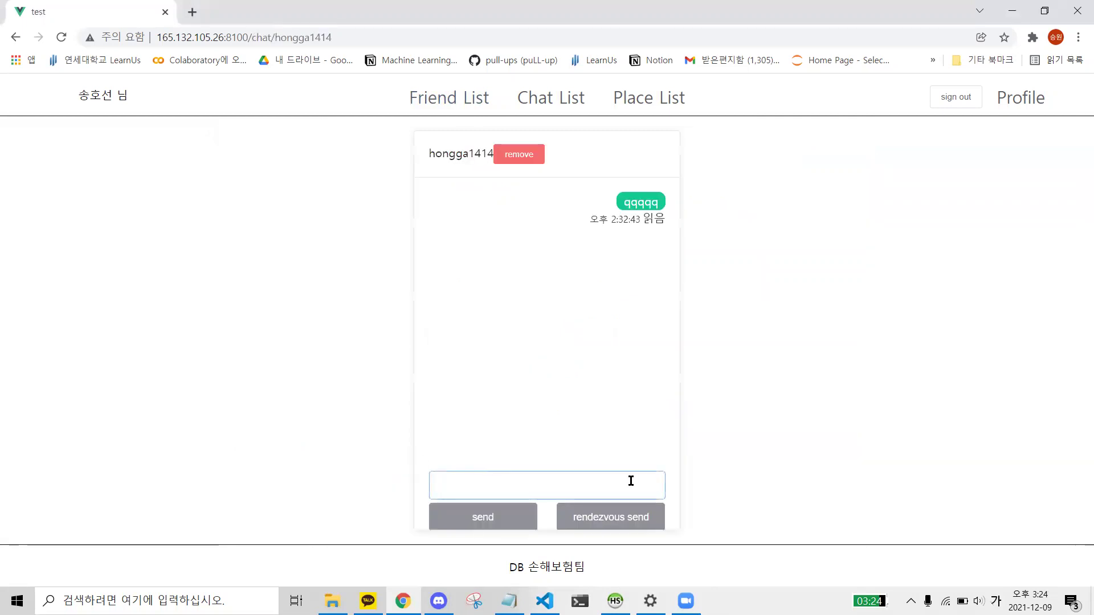
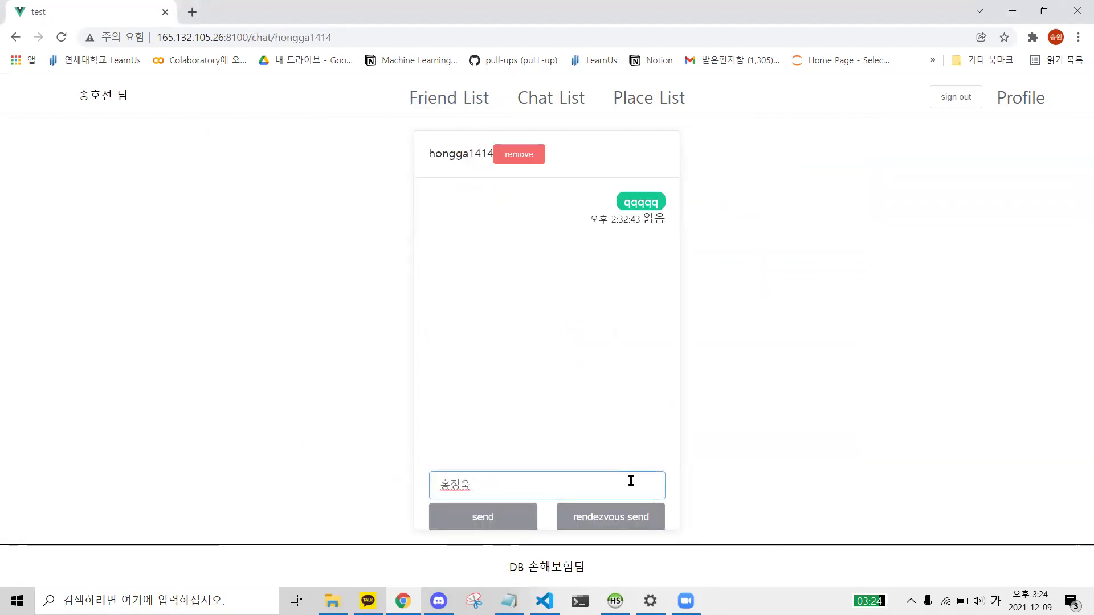
{"action": "left_click", "coordinate": [514, 523]}
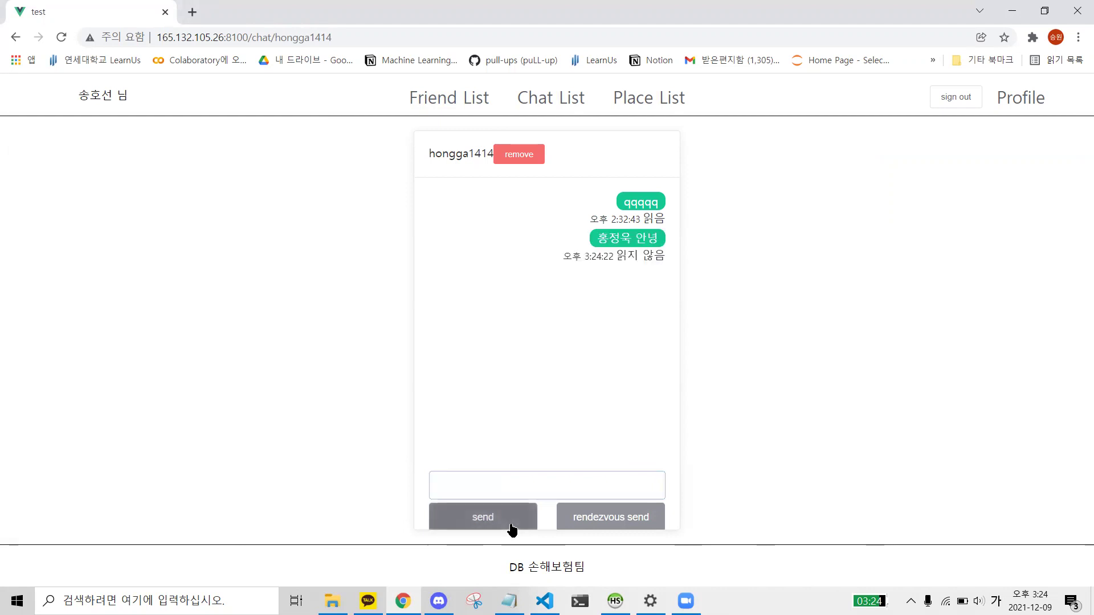
- Open the Chat List and highlight the latest message in each of the three rows
{"action": "left_click", "coordinate": [548, 95]}
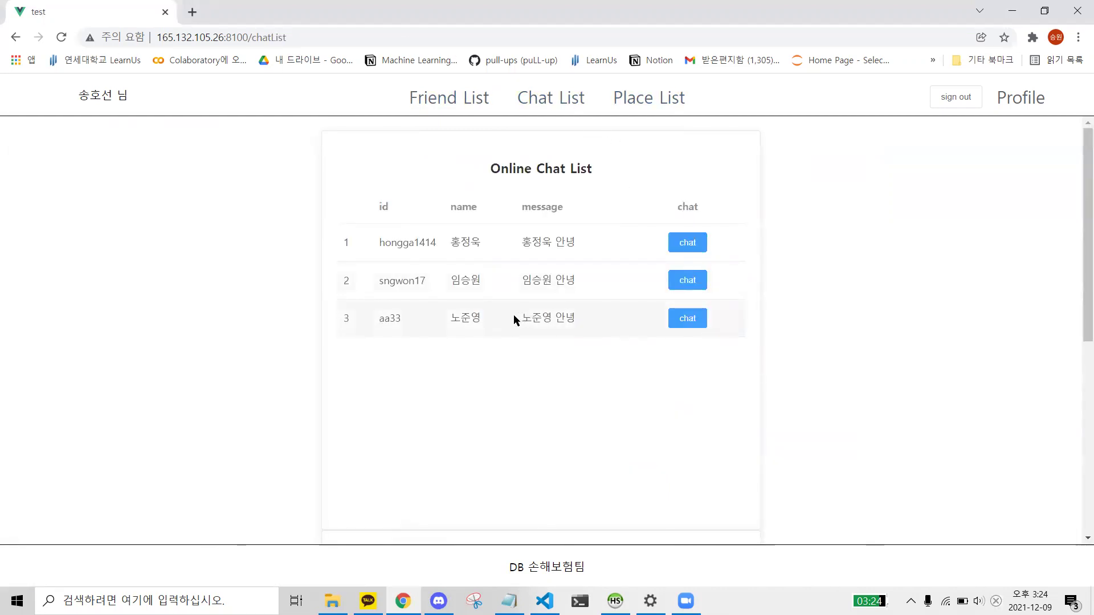
{"action": "left_click_drag", "start_coordinate": [514, 314], "coordinate": [604, 312]}
{"action": "left_click_drag", "start_coordinate": [529, 279], "coordinate": [565, 281]}
{"action": "left_click_drag", "start_coordinate": [532, 242], "coordinate": [565, 244]}
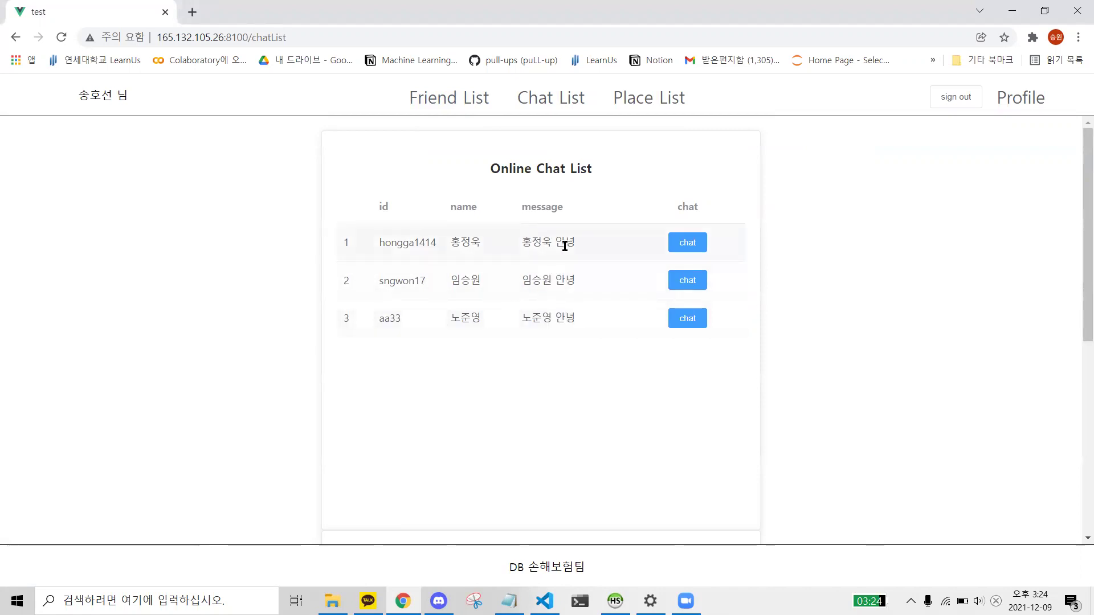
{"action": "left_click", "coordinate": [548, 333]}
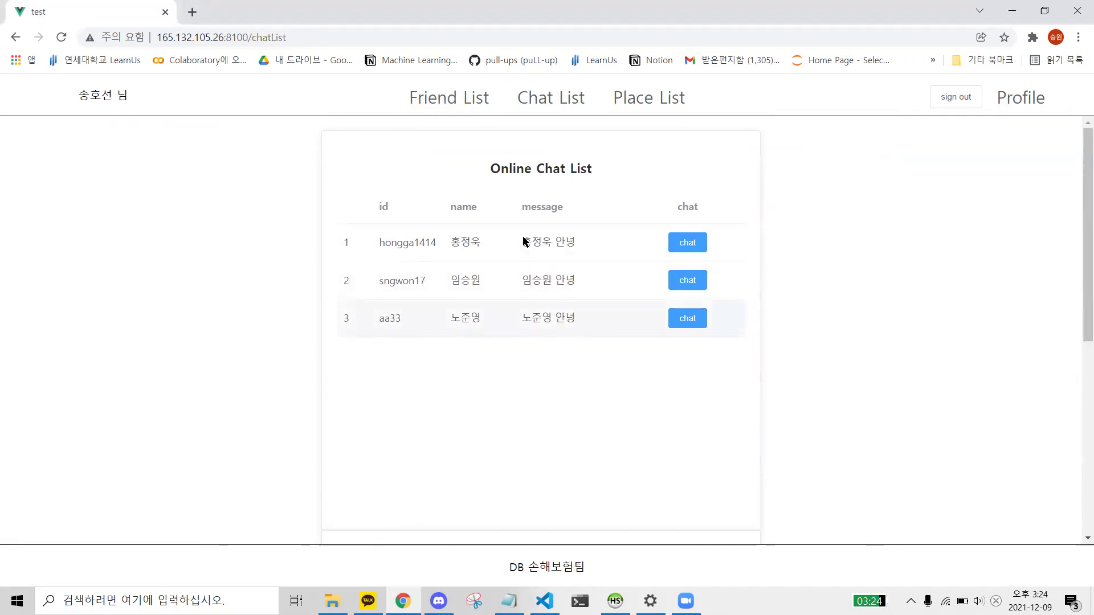
- Send another 안녕 to the first online friend and view the reordered Chat List
{"action": "left_click", "coordinate": [444, 109]}
{"action": "scroll", "coordinate": [548, 310], "scroll_direction": "down", "scroll_amount": 2}
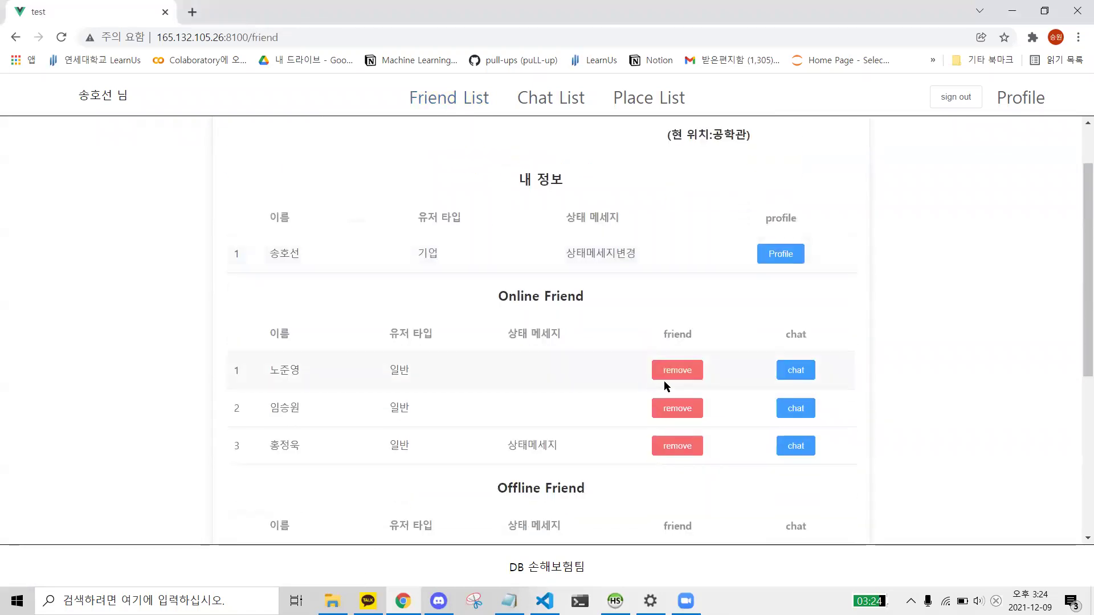
{"action": "left_click", "coordinate": [782, 369]}
{"action": "left_click", "coordinate": [525, 481]}
{"action": "type", "text": "안니녕"}
{"action": "left_click", "coordinate": [488, 519]}
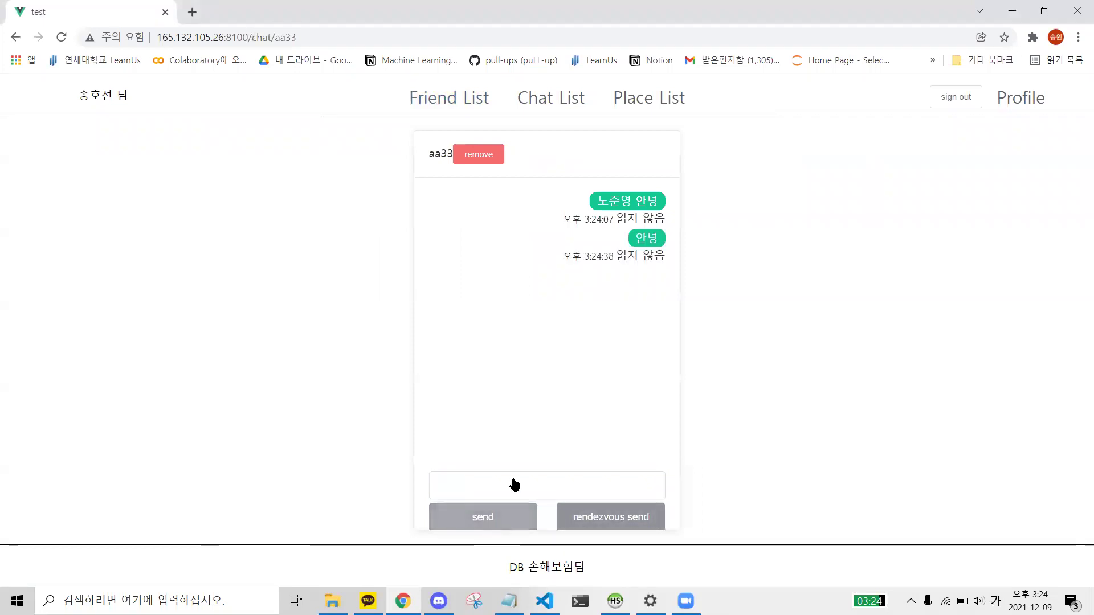
{"action": "left_click", "coordinate": [541, 104]}
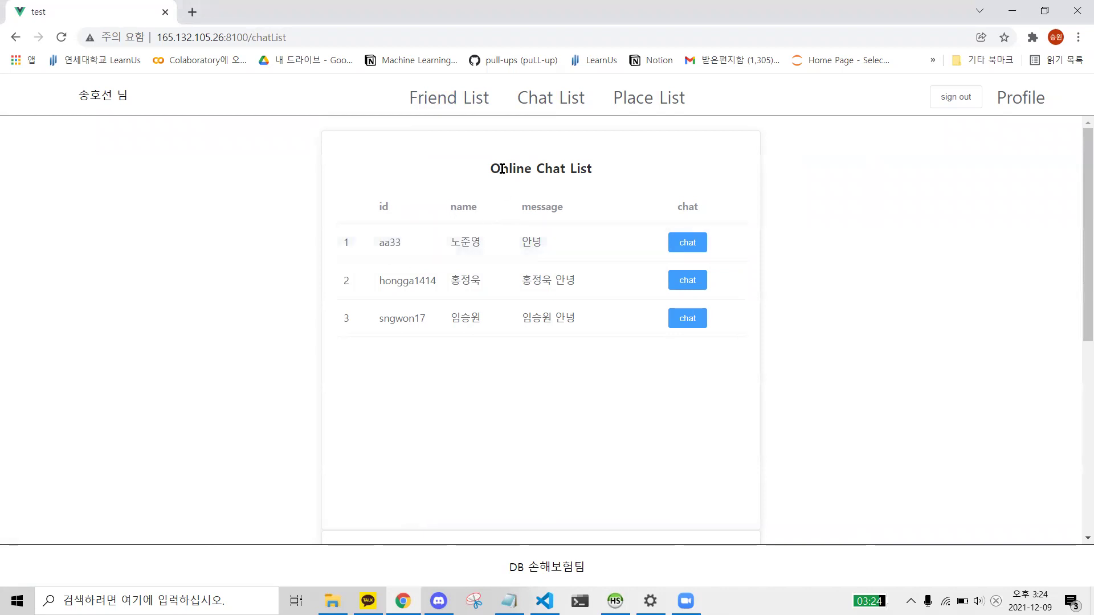
- Send the first offline friend a greeting with their name and 안녕
{"action": "left_click", "coordinate": [454, 98]}
{"action": "scroll", "coordinate": [483, 266], "scroll_direction": "down", "scroll_amount": 2}
{"action": "scroll", "coordinate": [483, 266], "scroll_direction": "down", "scroll_amount": 3}
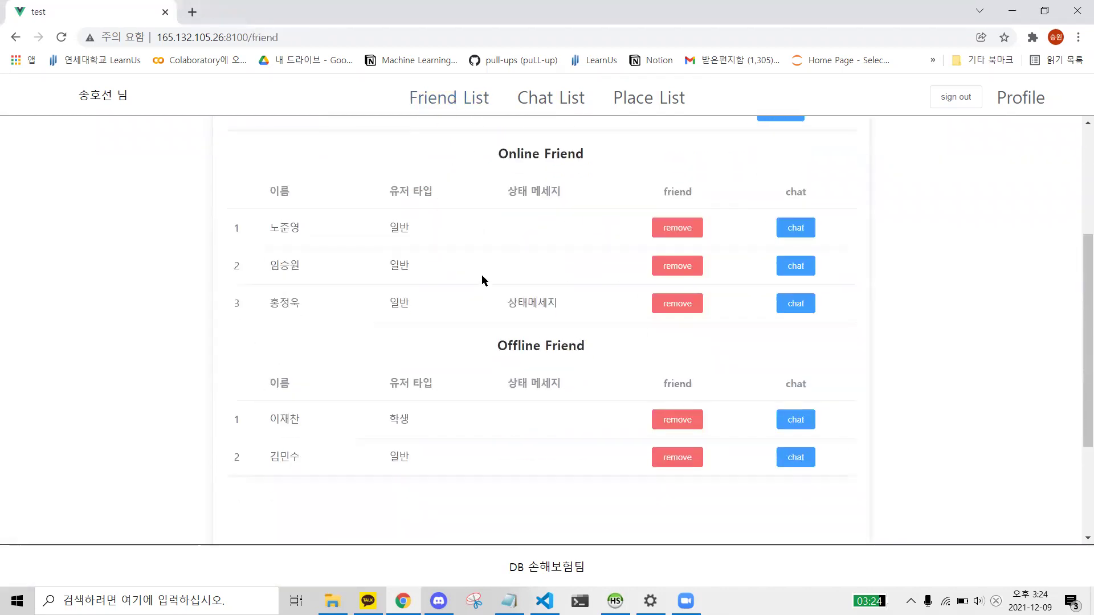
{"action": "triple_click", "coordinate": [452, 353]}
{"action": "left_click", "coordinate": [323, 348]}
{"action": "left_click", "coordinate": [801, 349]}
{"action": "left_click", "coordinate": [482, 478]}
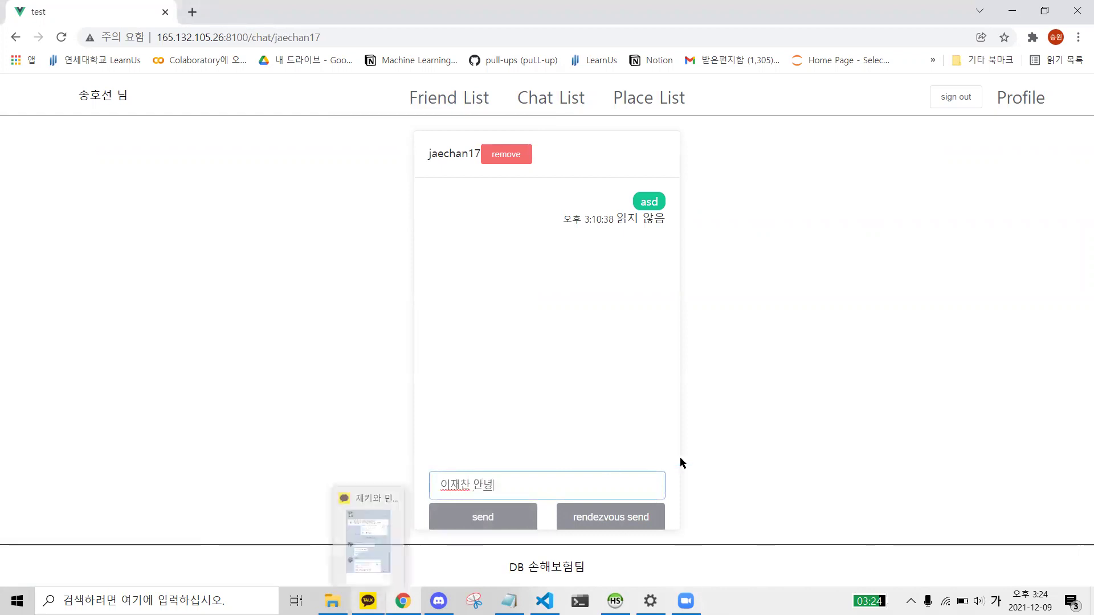
{"action": "left_click", "coordinate": [484, 517]}
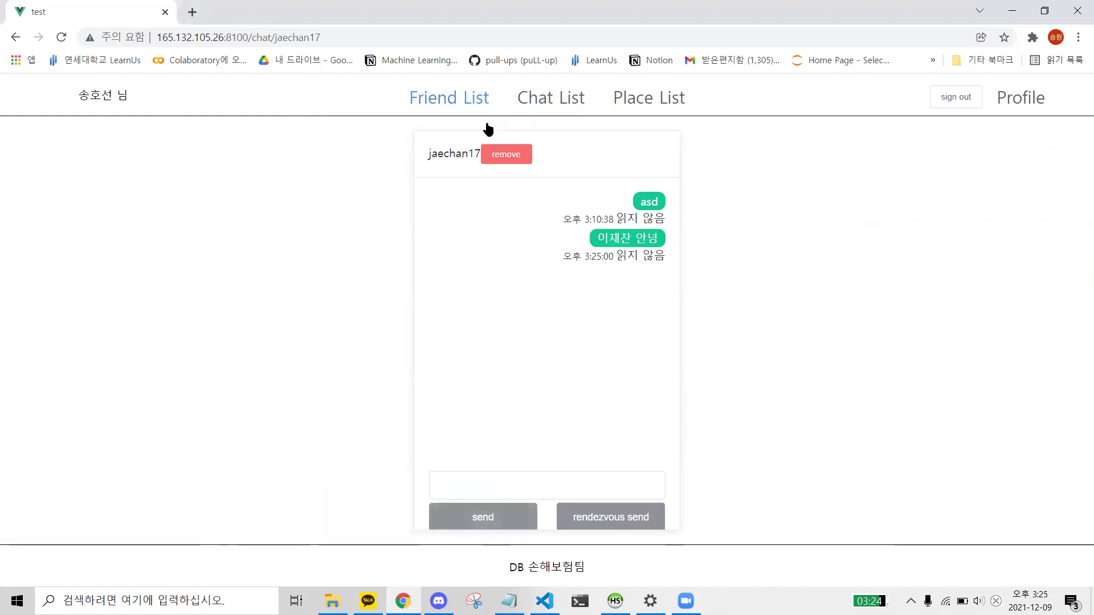
- Send the second offline friend a name-plus-안녕 greeting and view the Chat List
{"action": "left_click", "coordinate": [488, 128]}
{"action": "left_click", "coordinate": [794, 315]}
{"action": "left_click", "coordinate": [491, 484]}
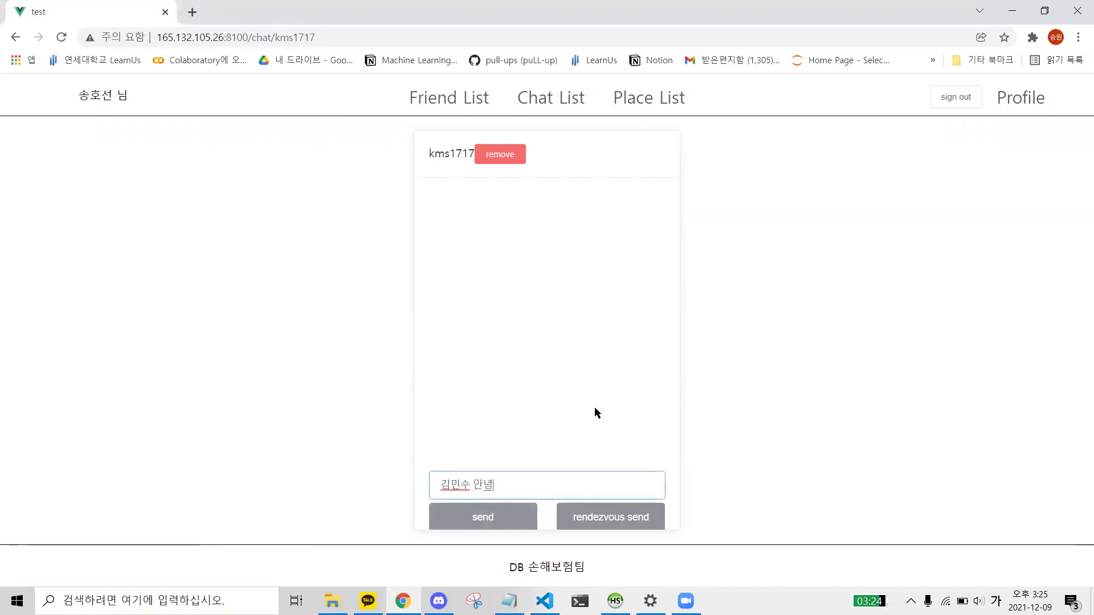
{"action": "left_click", "coordinate": [494, 522]}
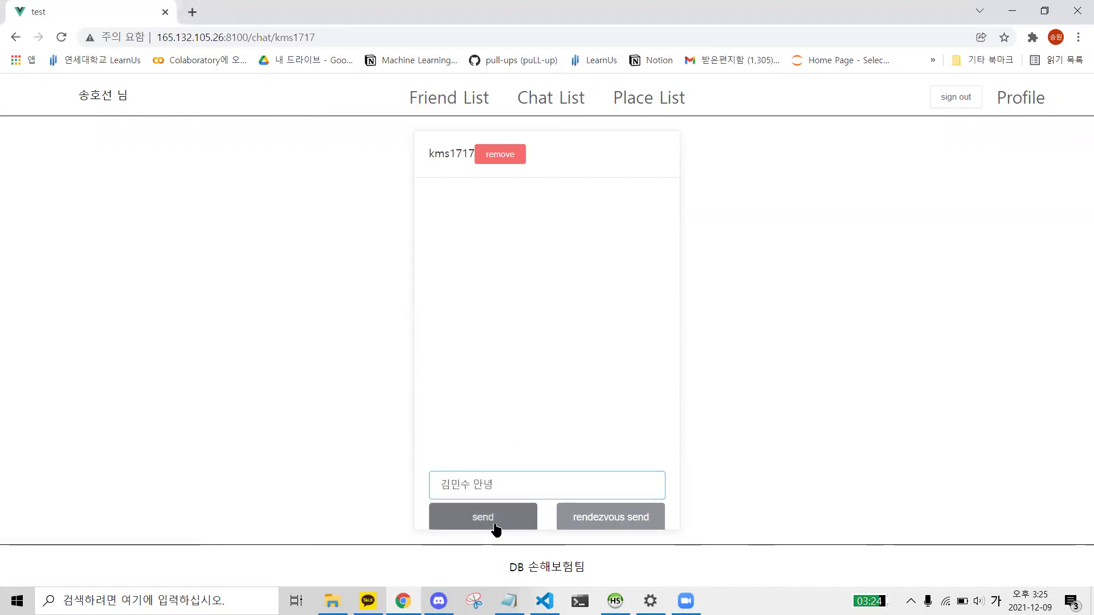
{"action": "left_click", "coordinate": [568, 106]}
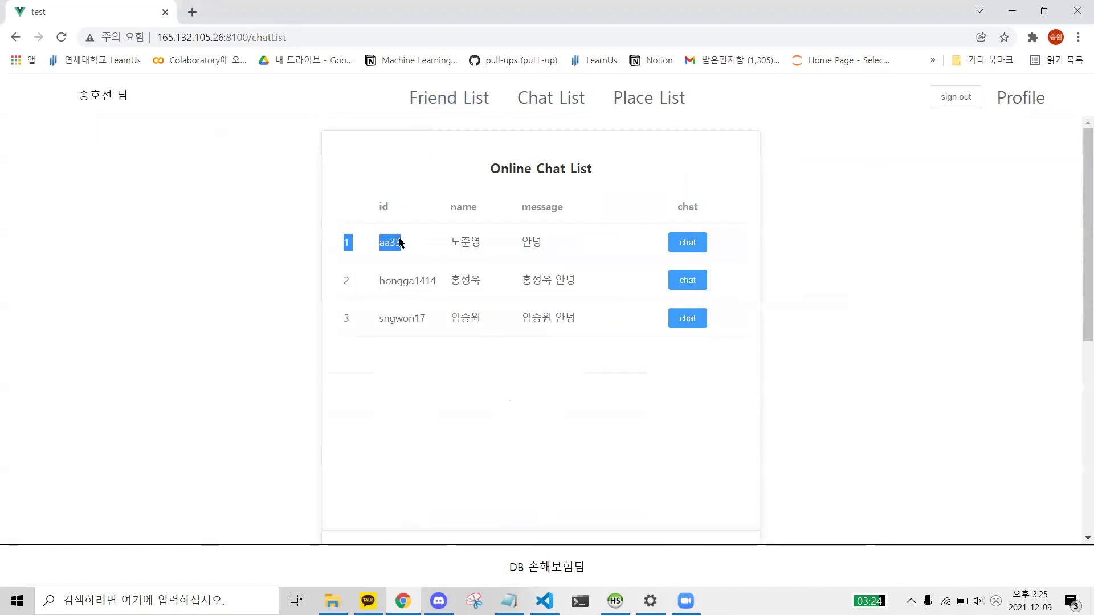
- Check the Offline Chat List section for both greetings, then go to the Place List page
{"action": "left_click_drag", "start_coordinate": [486, 165], "coordinate": [613, 166]}
{"action": "left_click", "coordinate": [614, 164]}
{"action": "scroll", "coordinate": [620, 228], "scroll_direction": "down", "scroll_amount": 3}
{"action": "scroll", "coordinate": [637, 283], "scroll_direction": "down", "scroll_amount": 1}
{"action": "left_click_drag", "start_coordinate": [505, 283], "coordinate": [581, 283]}
{"action": "left_click", "coordinate": [583, 418]}
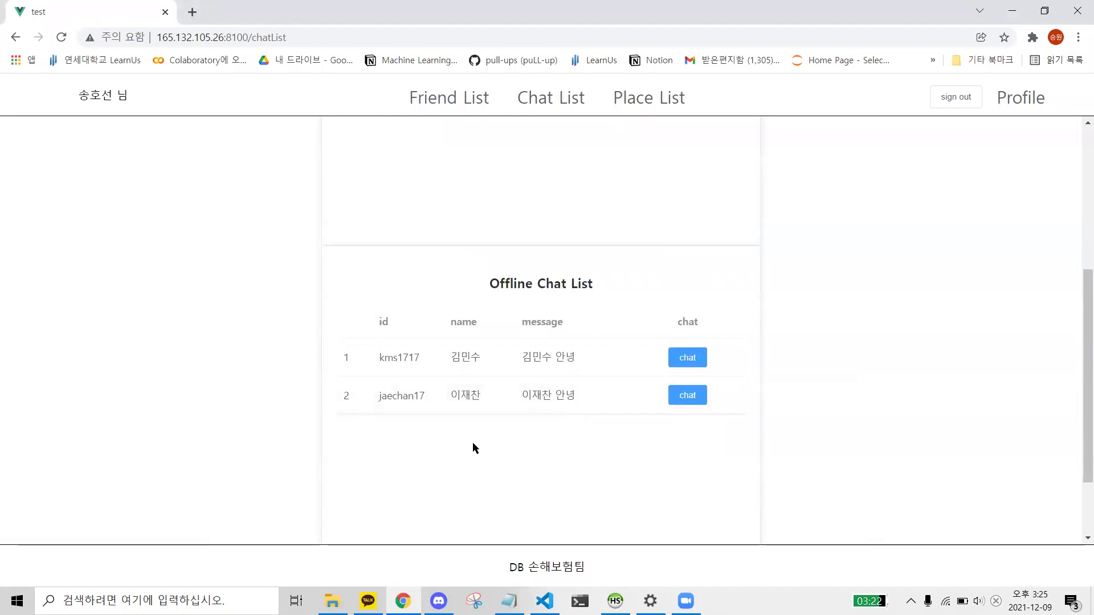
{"action": "scroll", "coordinate": [358, 278], "scroll_direction": "up", "scroll_amount": 5}
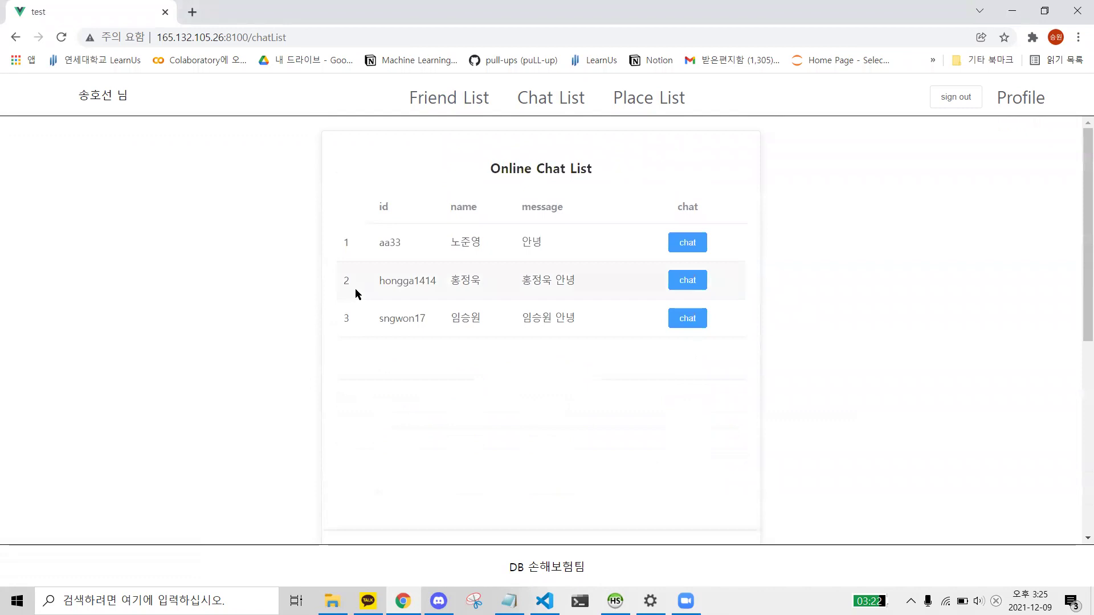
{"action": "left_click", "coordinate": [678, 101]}
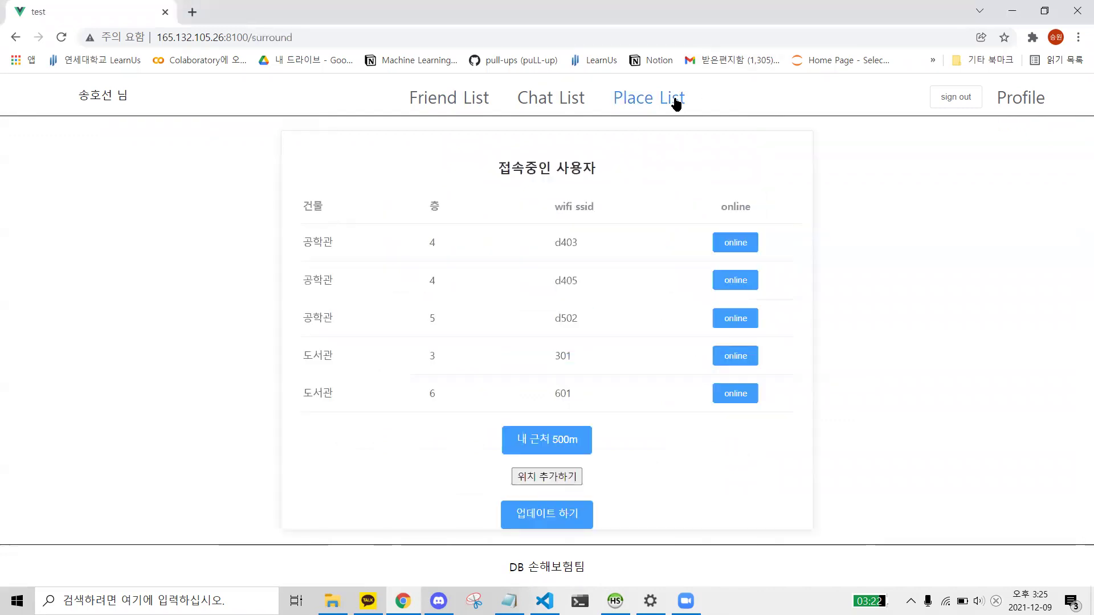
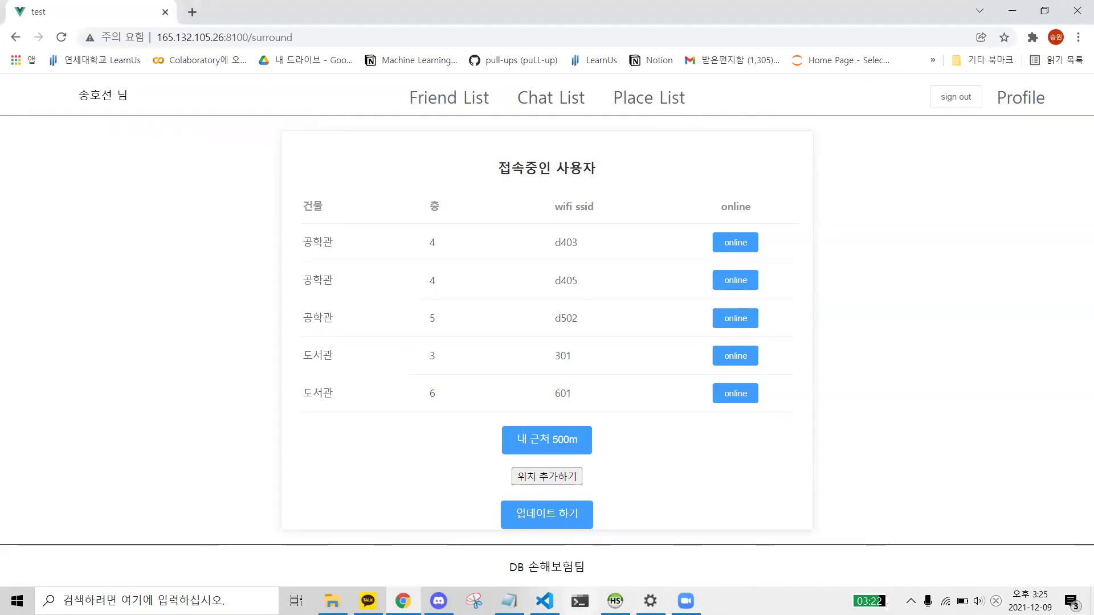
- Commit the fifth user's user_connected value of 1 in the HeidiSQL users grid
{"action": "key", "text": "alt+Tab"}
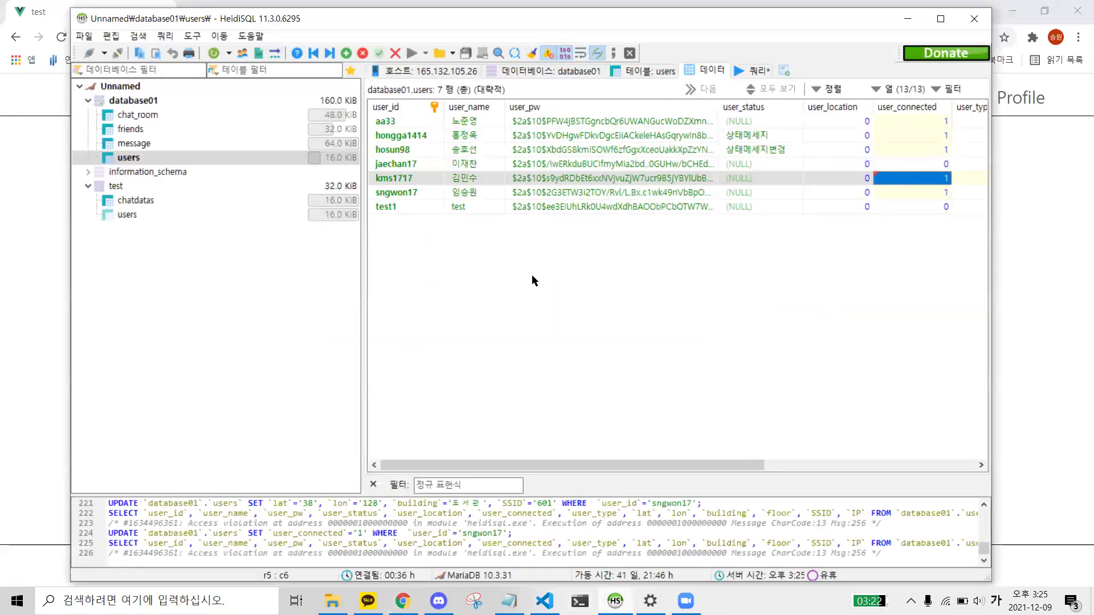
{"action": "left_click", "coordinate": [480, 162]}
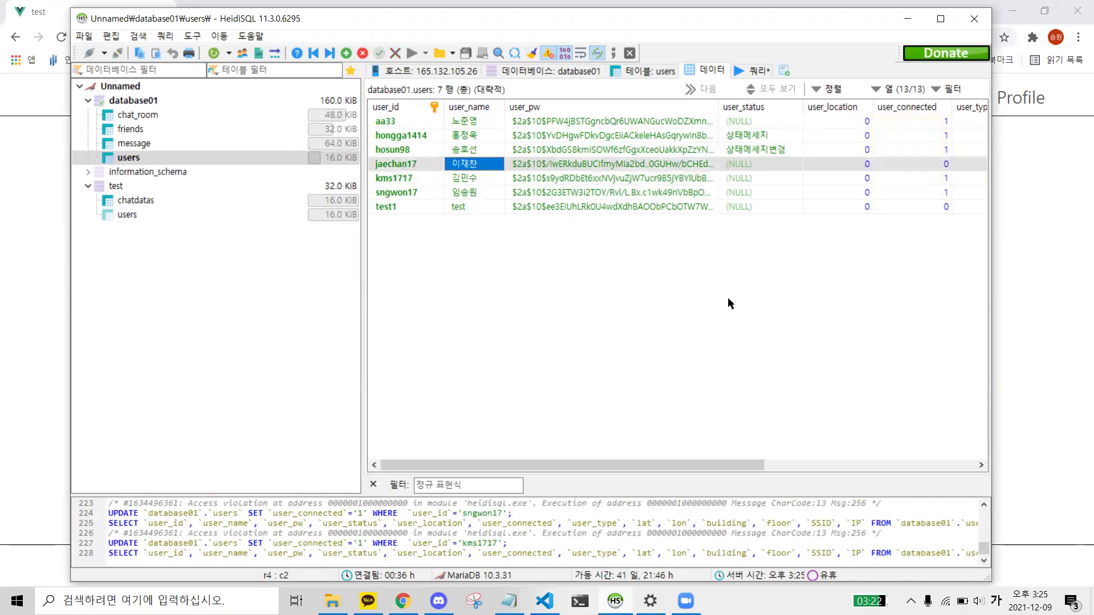
{"action": "left_click_drag", "start_coordinate": [681, 466], "coordinate": [771, 203]}
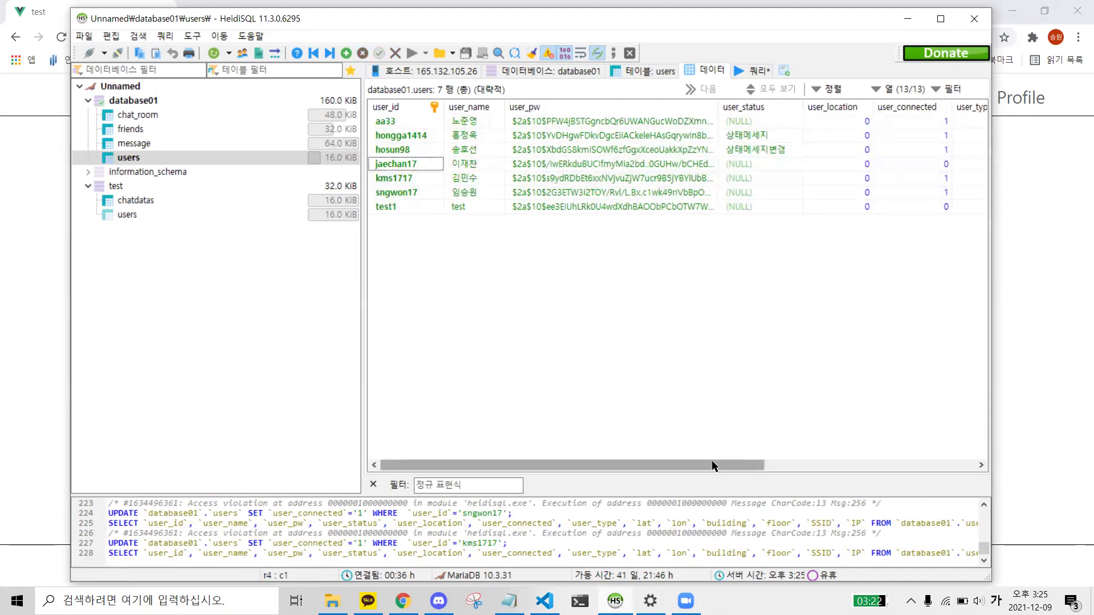
{"action": "left_click_drag", "start_coordinate": [712, 465], "coordinate": [952, 452]}
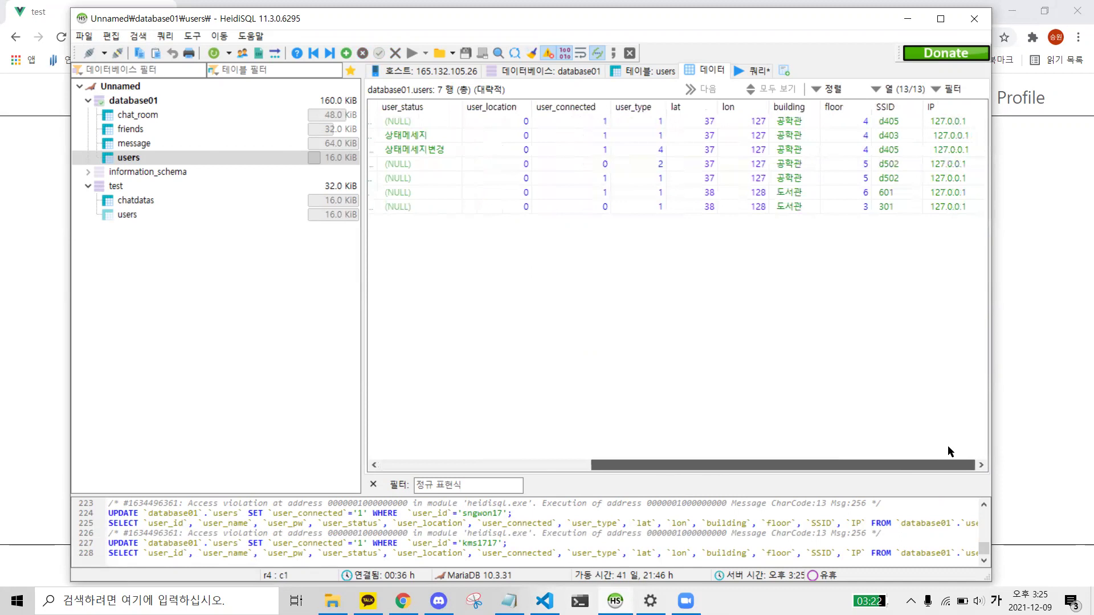
- Review the users' floor values (5, 6) and SSIDs (d405, d403), then hide HeidiSQL
{"action": "left_click", "coordinate": [796, 156]}
{"action": "left_click", "coordinate": [855, 152]}
{"action": "left_click", "coordinate": [858, 168]}
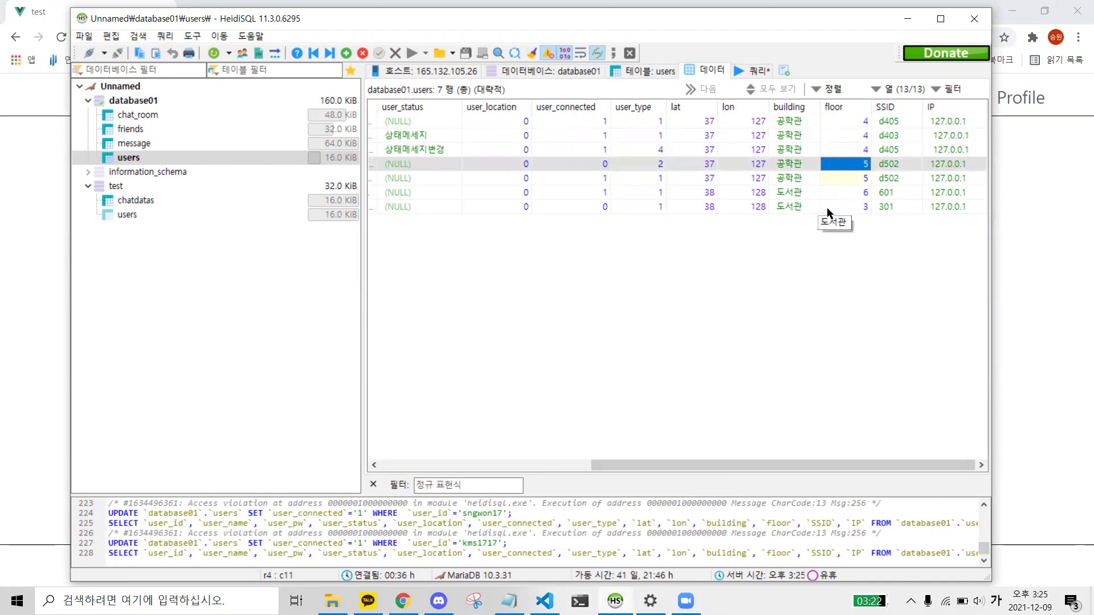
{"action": "left_click", "coordinate": [837, 207]}
{"action": "left_click", "coordinate": [853, 194]}
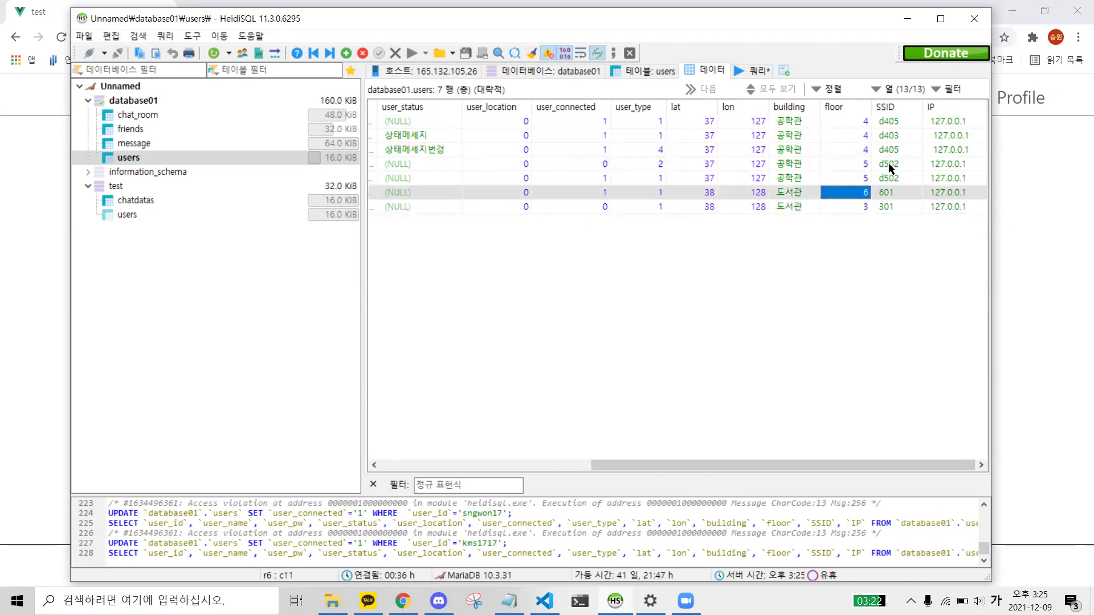
{"action": "left_click", "coordinate": [891, 150]}
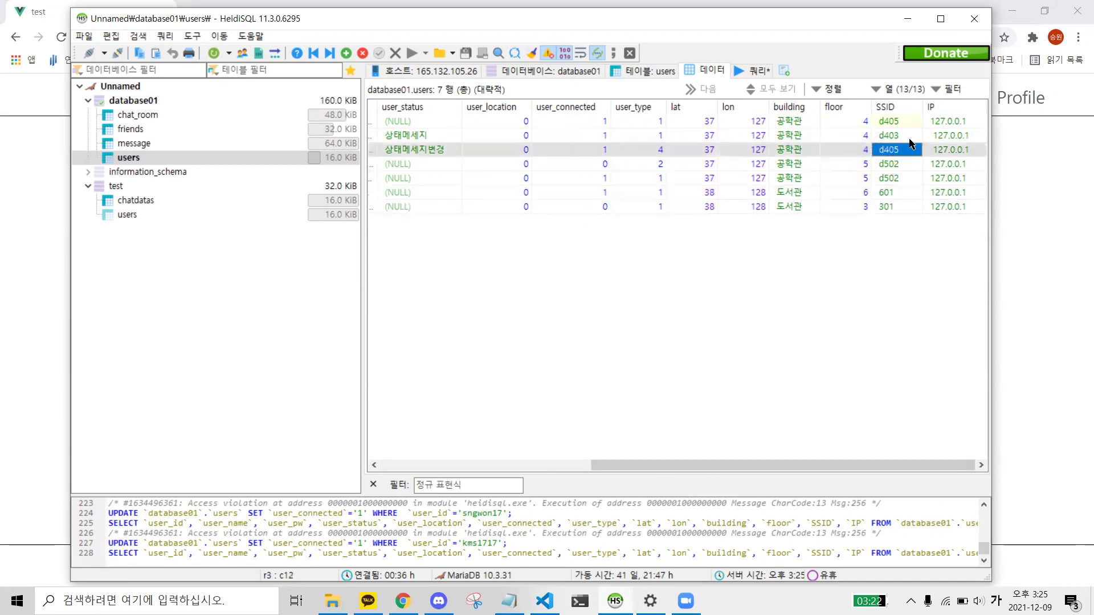
{"action": "left_click", "coordinate": [905, 138]}
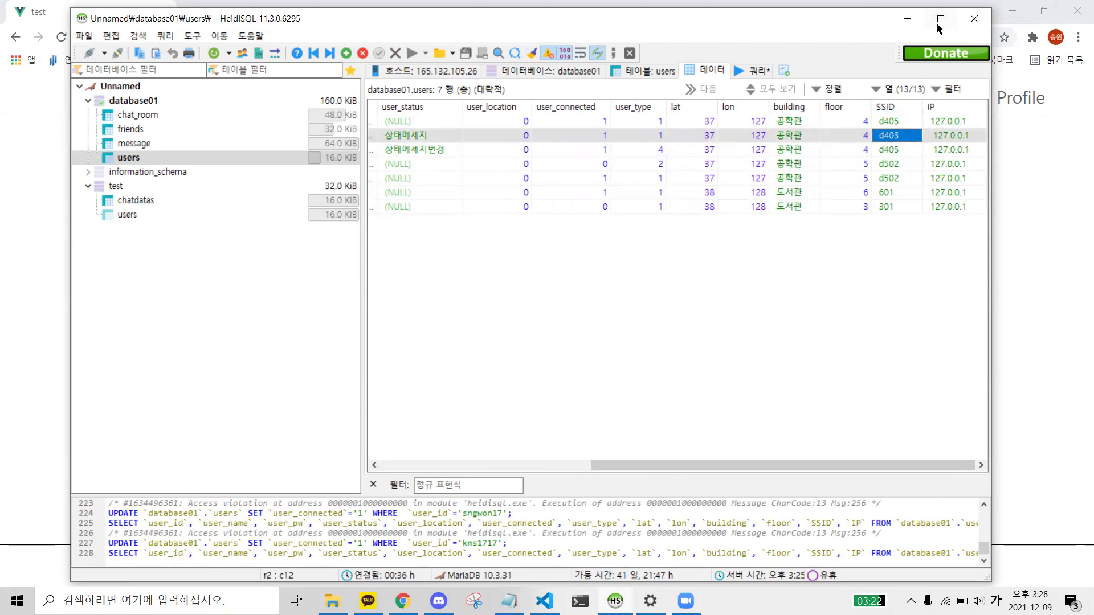
{"action": "left_click", "coordinate": [914, 22]}
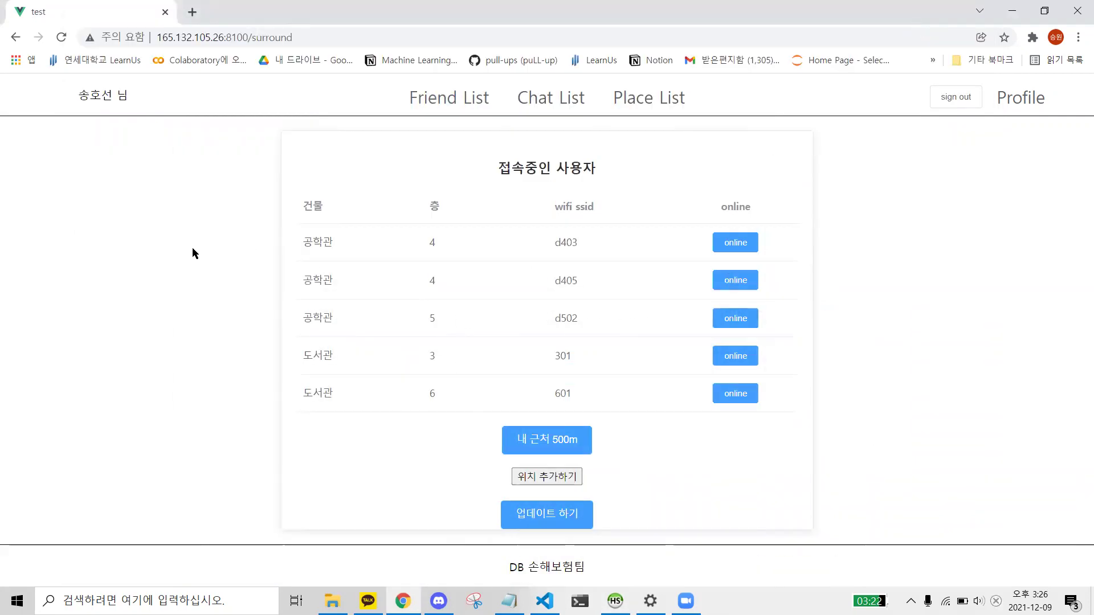
- Look over the connected-users rows' building, floor and SSID values (through 301), then return to HeidiSQL
{"action": "left_click_drag", "start_coordinate": [326, 241], "coordinate": [446, 385]}
{"action": "left_click", "coordinate": [446, 385]}
{"action": "left_click_drag", "start_coordinate": [305, 239], "coordinate": [593, 386]}
{"action": "left_click", "coordinate": [593, 386]}
{"action": "left_click_drag", "start_coordinate": [303, 238], "coordinate": [505, 379]}
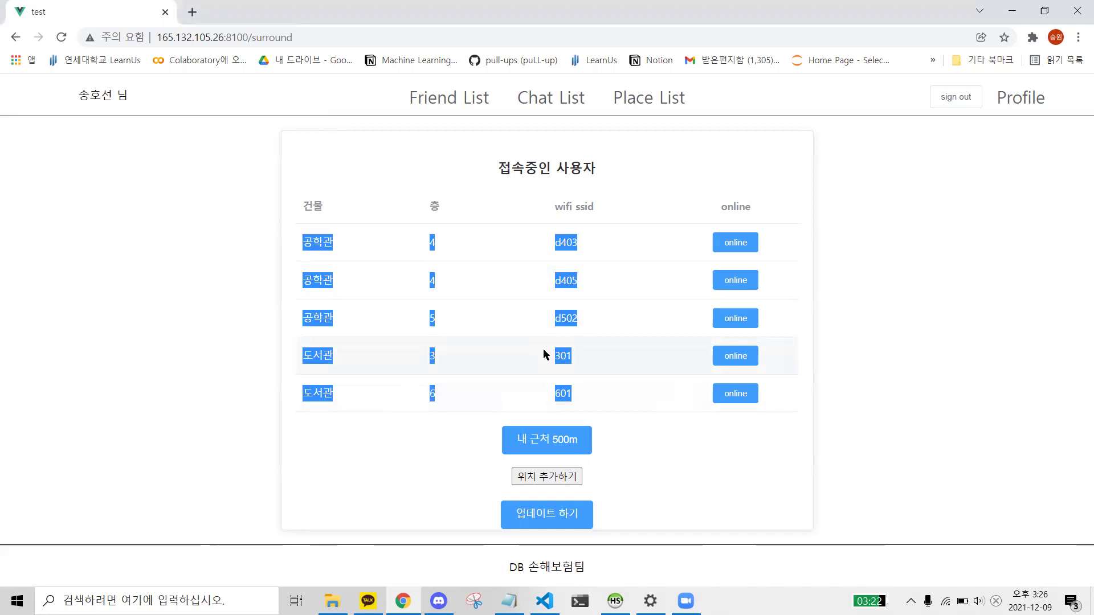
{"action": "key", "text": "alt+Tab"}
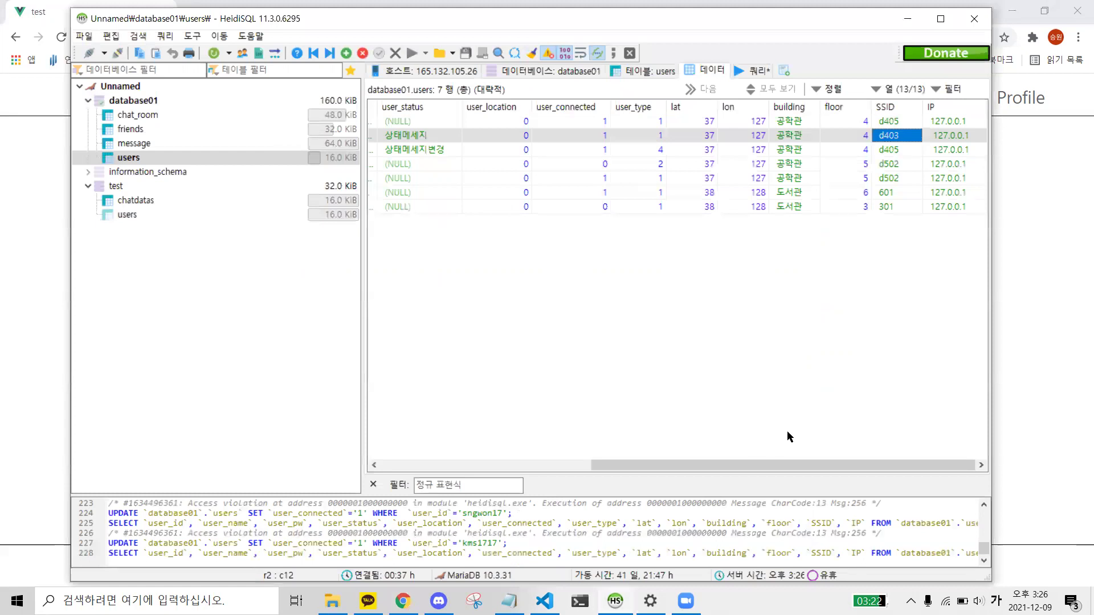
- Change the second user's SSID from d403 to d405
{"action": "left_click", "coordinate": [896, 151]}
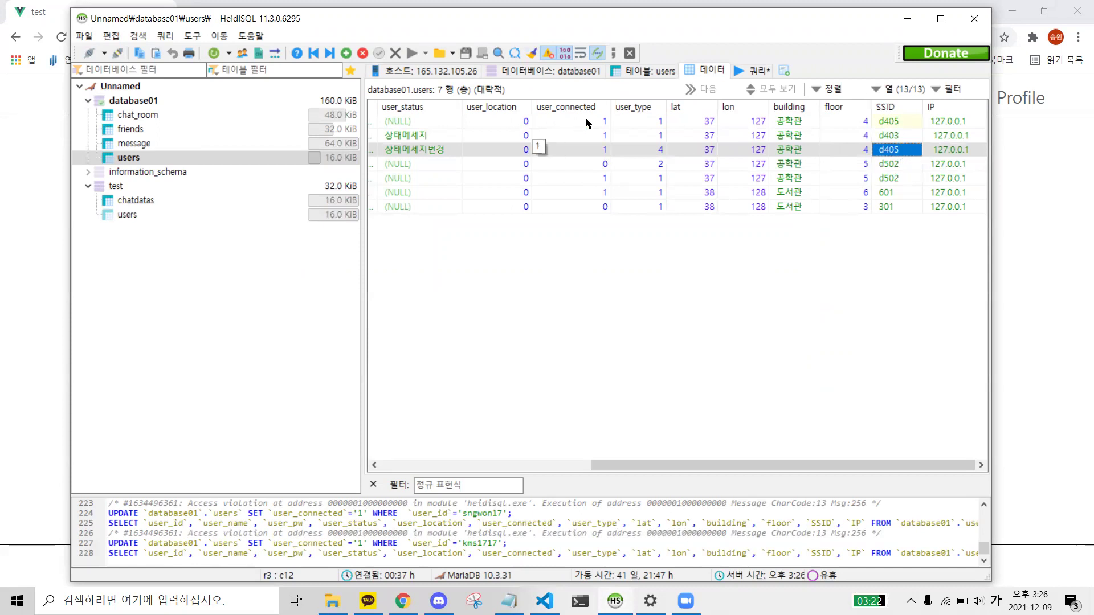
{"action": "left_click", "coordinate": [888, 126]}
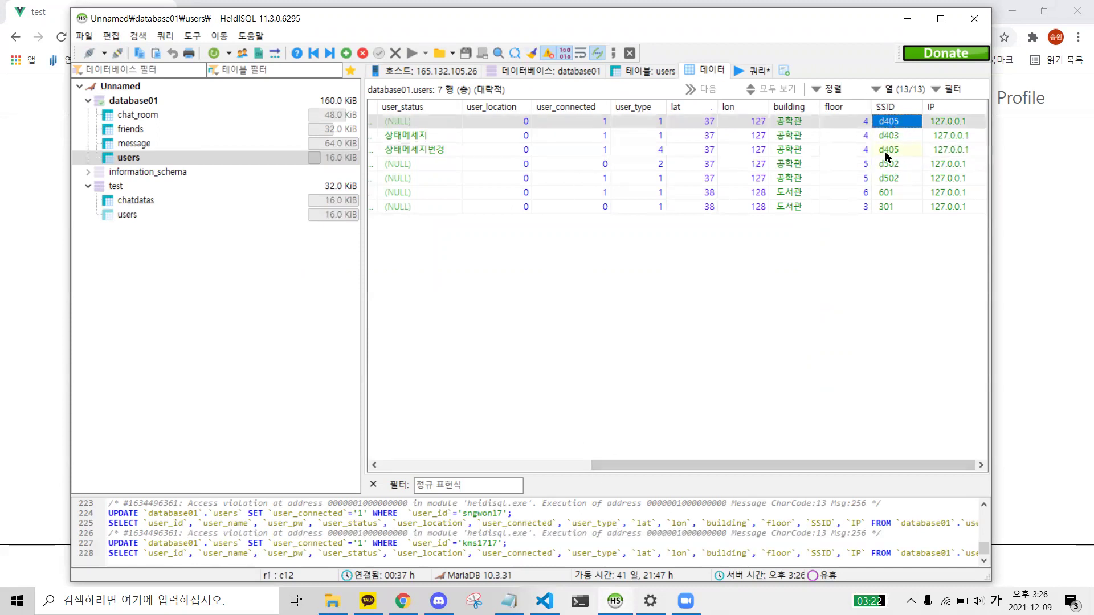
{"action": "left_click", "coordinate": [893, 154]}
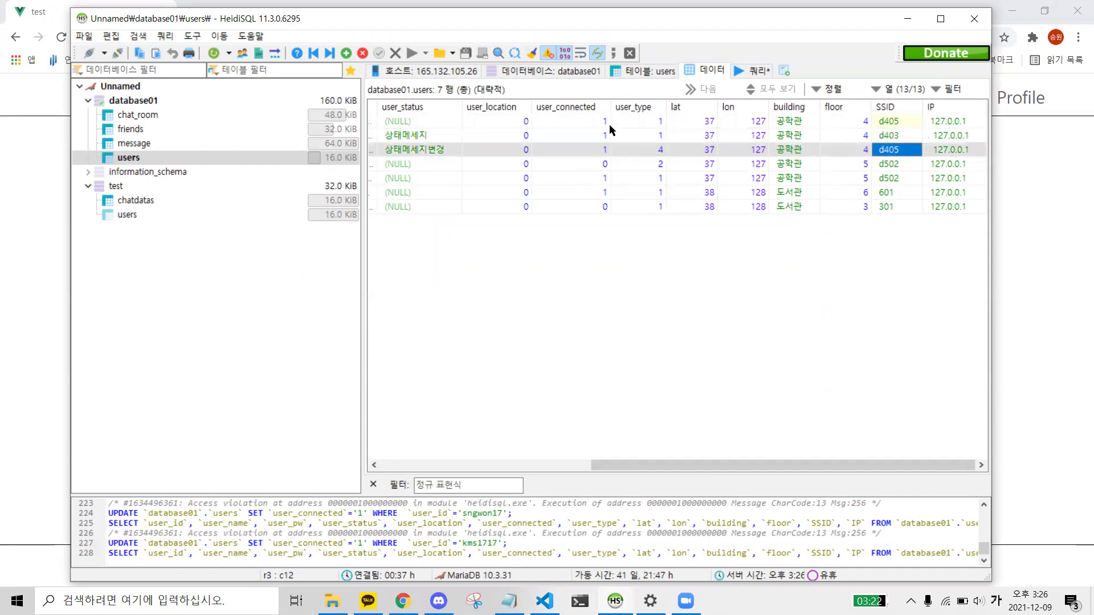
{"action": "mouse_move", "coordinate": [609, 464]}
{"action": "left_mouse_down"}
{"action": "mouse_move", "coordinate": [416, 465]}
{"action": "mouse_move", "coordinate": [611, 463]}
{"action": "left_mouse_up"}
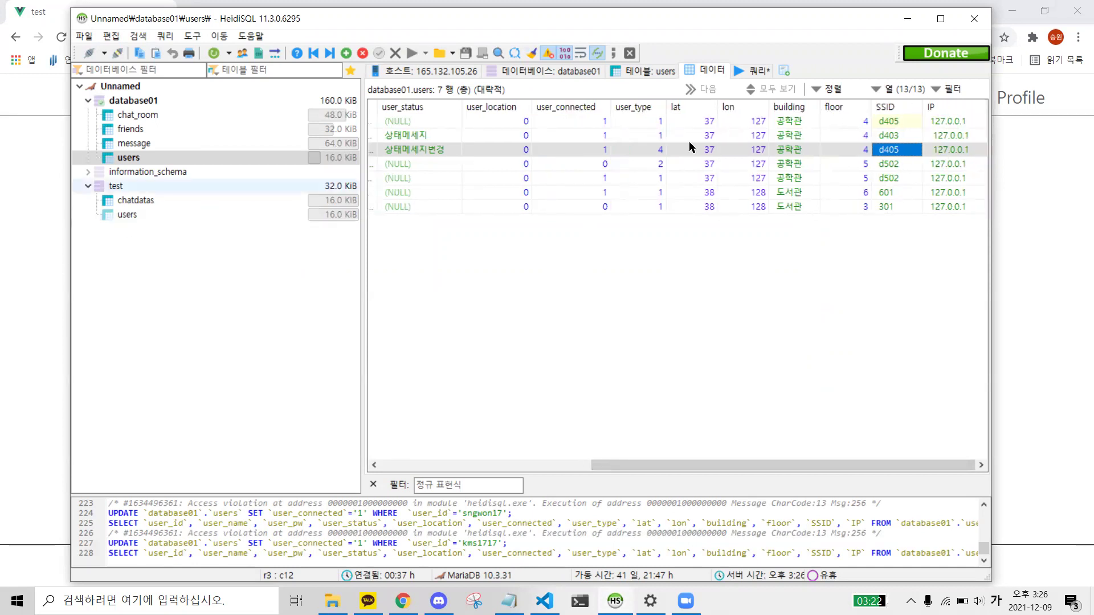
{"action": "left_click", "coordinate": [903, 164]}
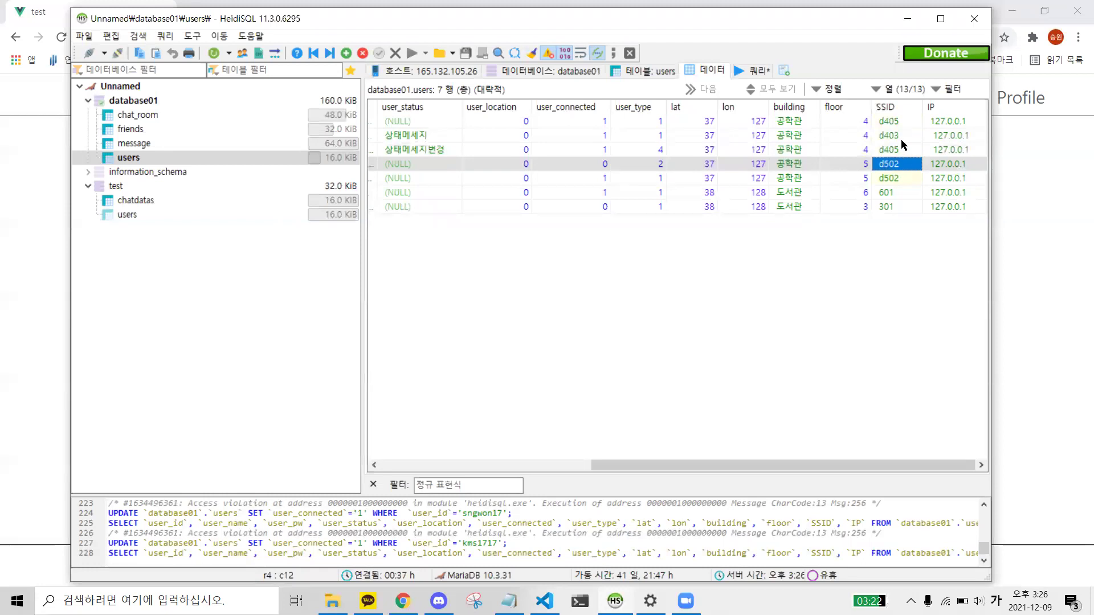
{"action": "double_click", "coordinate": [898, 136]}
{"action": "key", "text": "End"}
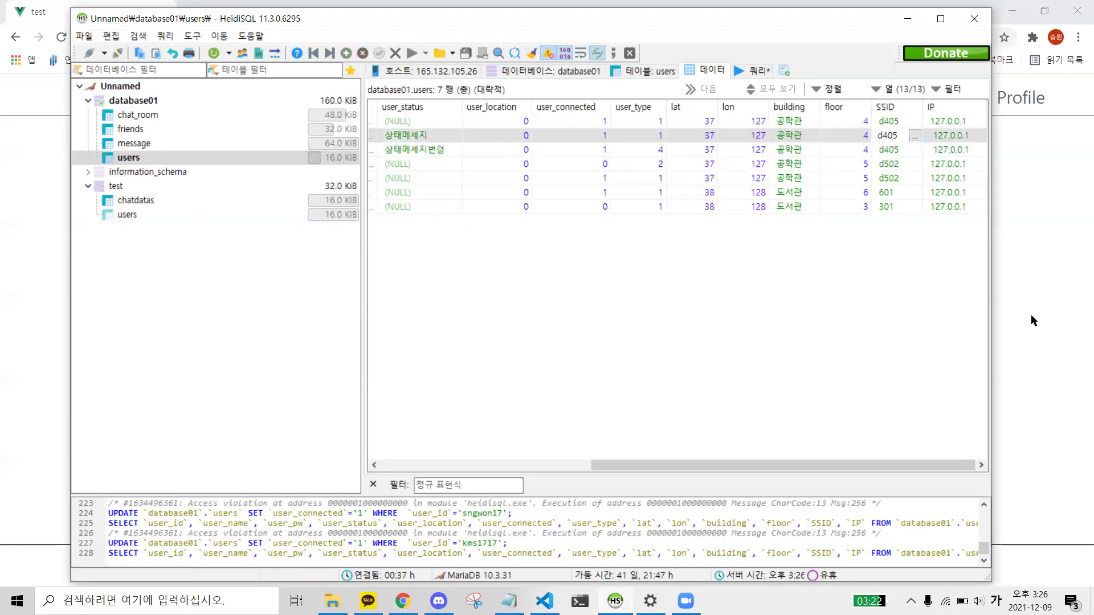
{"action": "key", "text": "Return"}
- Leave the fourth user's floor unchanged at 5
{"action": "left_click", "coordinate": [901, 165]}
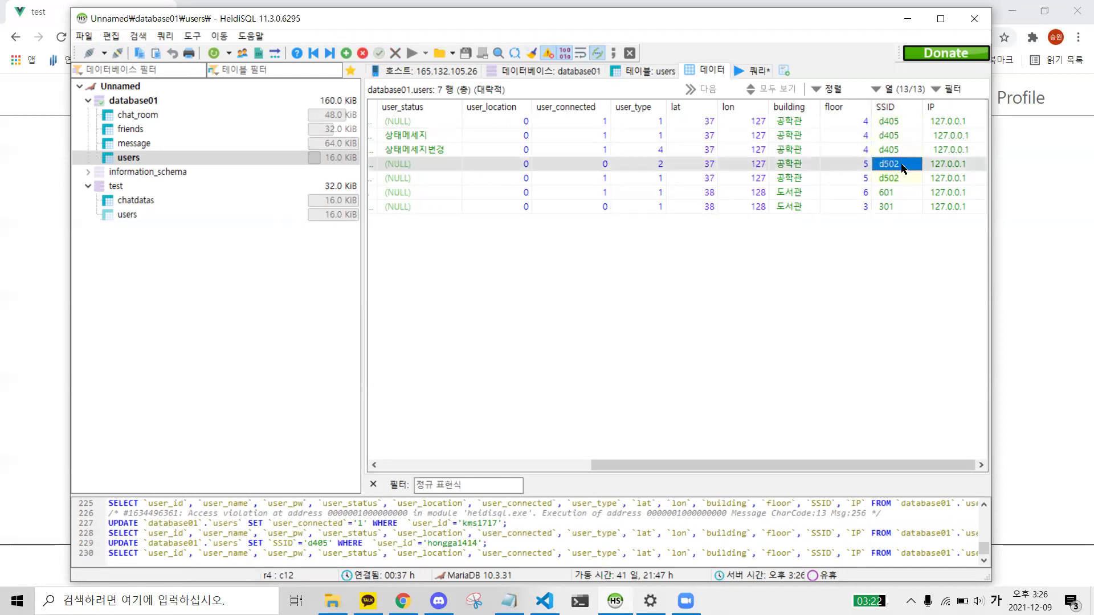
{"action": "double_click", "coordinate": [856, 164]}
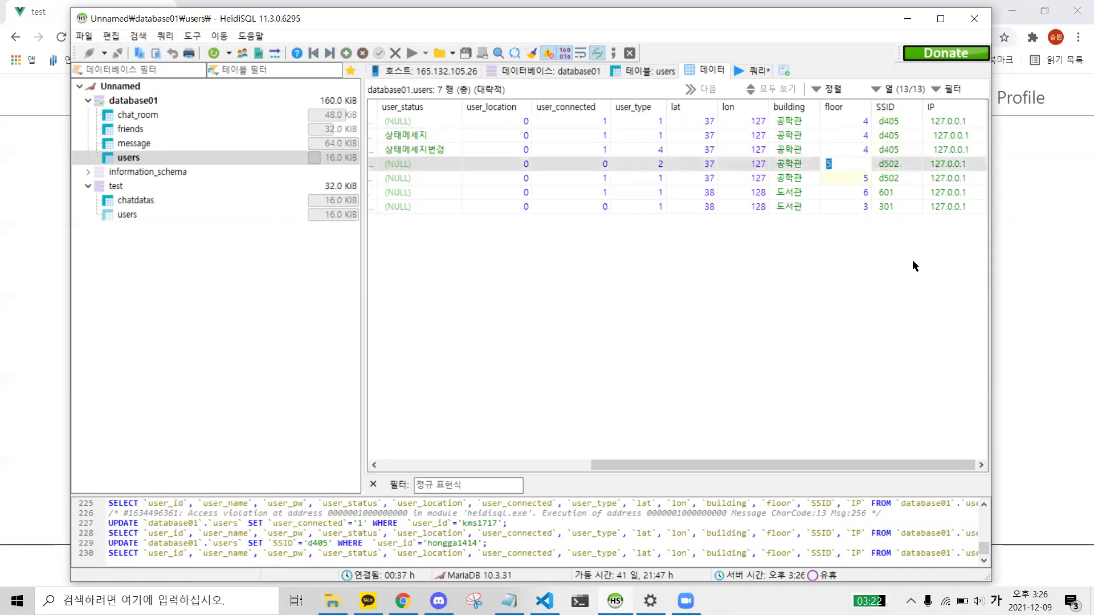
{"action": "left_click", "coordinate": [753, 271]}
{"action": "left_click_drag", "start_coordinate": [746, 463], "coordinate": [687, 464]}
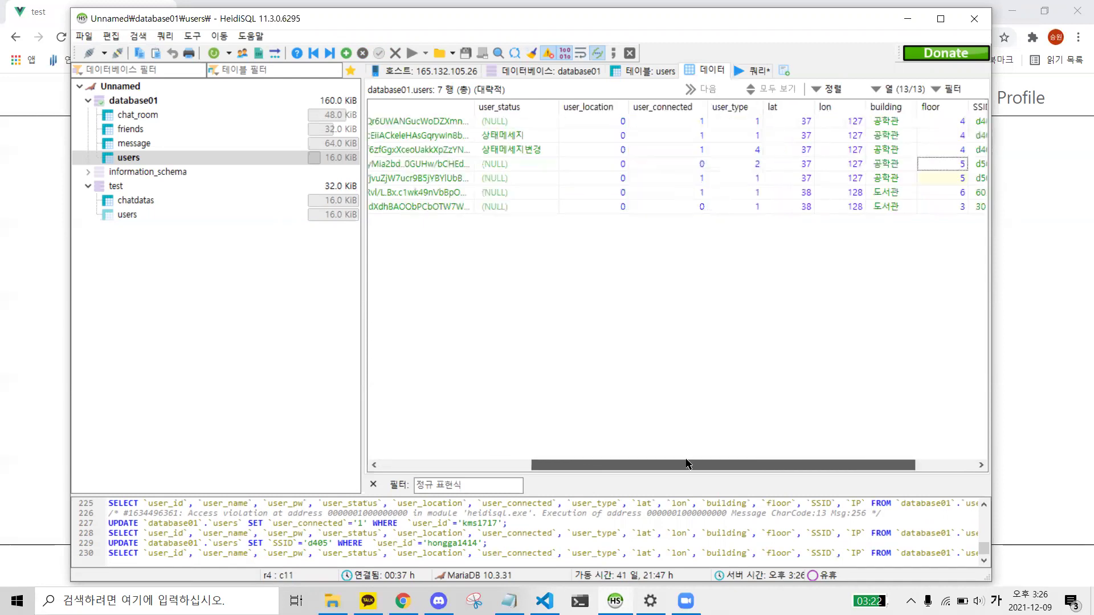
- Set the second user's connected flag to 0 and return to the web app
{"action": "left_click", "coordinate": [694, 141]}
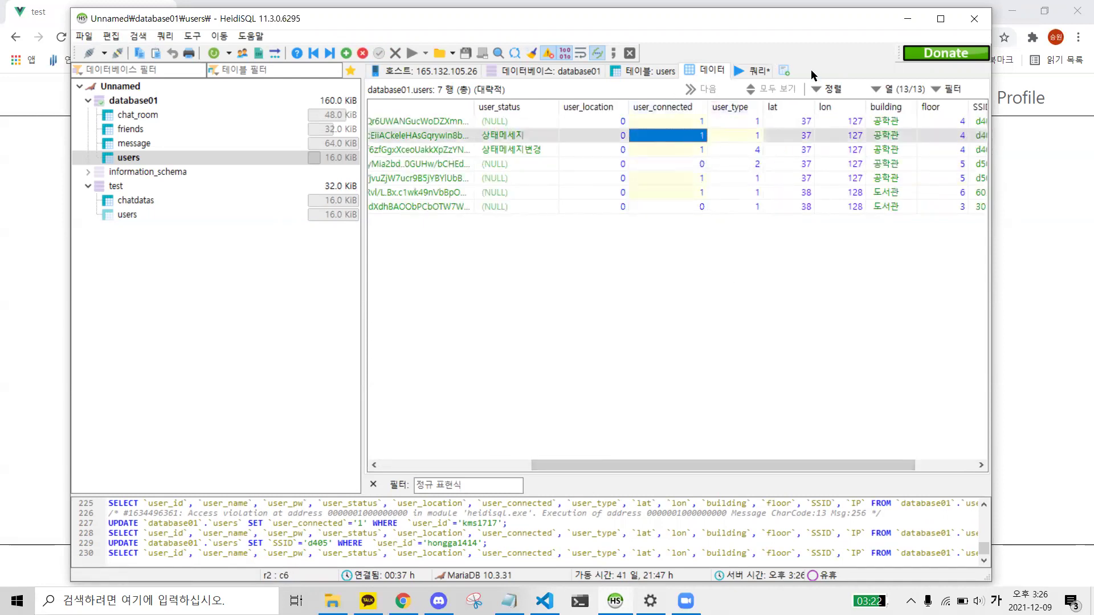
{"action": "type", "text": "0"}
{"action": "key", "text": "Return"}
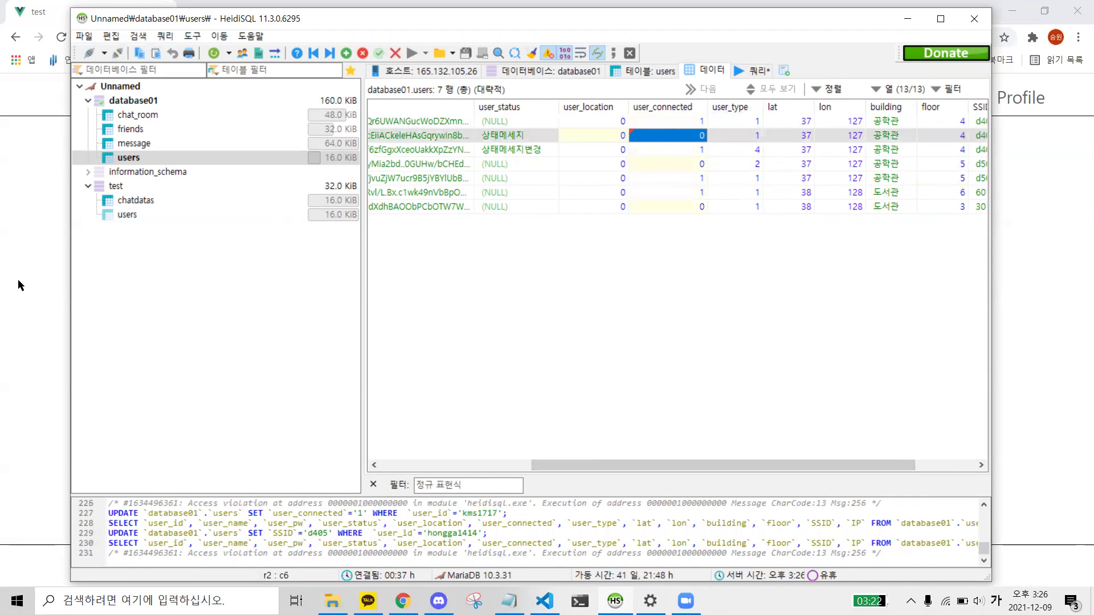
{"action": "left_click", "coordinate": [34, 294]}
{"action": "key", "text": "alt+Tab"}
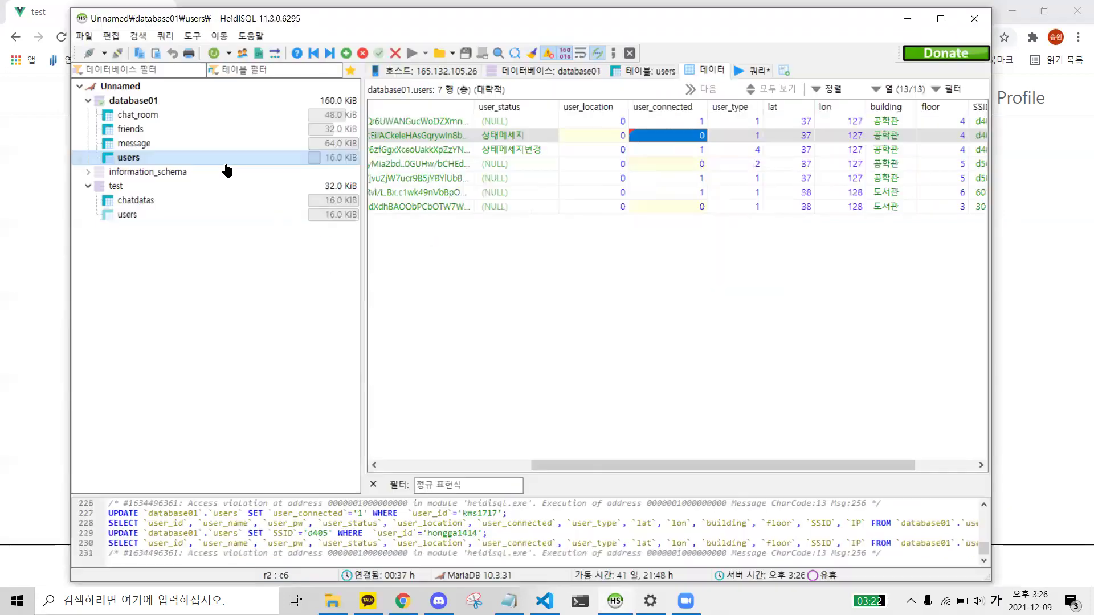
{"action": "left_click", "coordinate": [23, 267]}
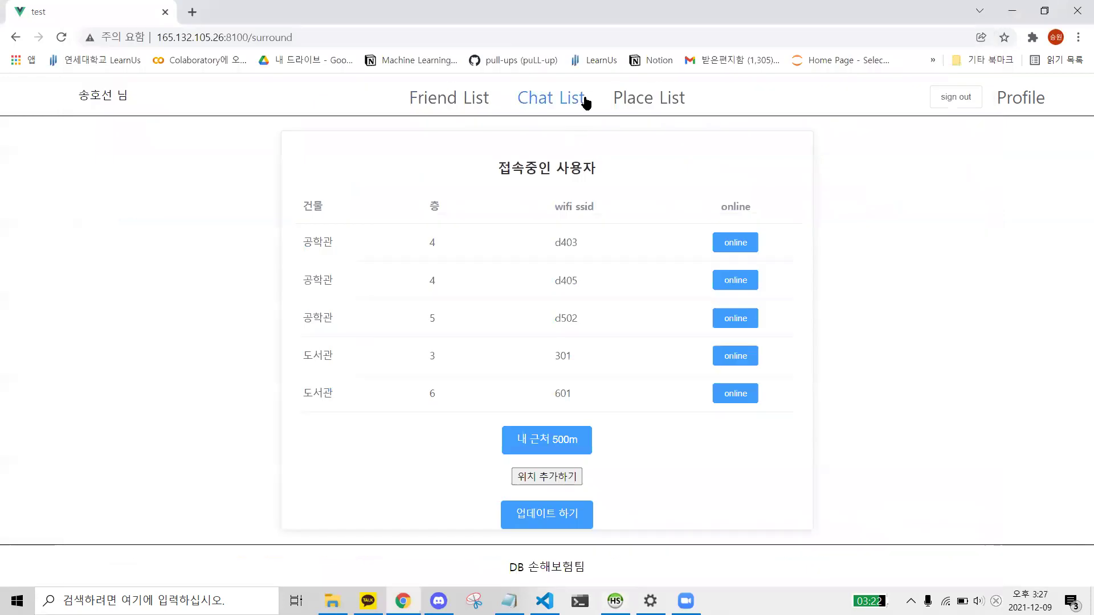
- Reload the connected-locations list and open the users at 공학관 floor 4, d405
{"action": "left_click", "coordinate": [61, 37]}
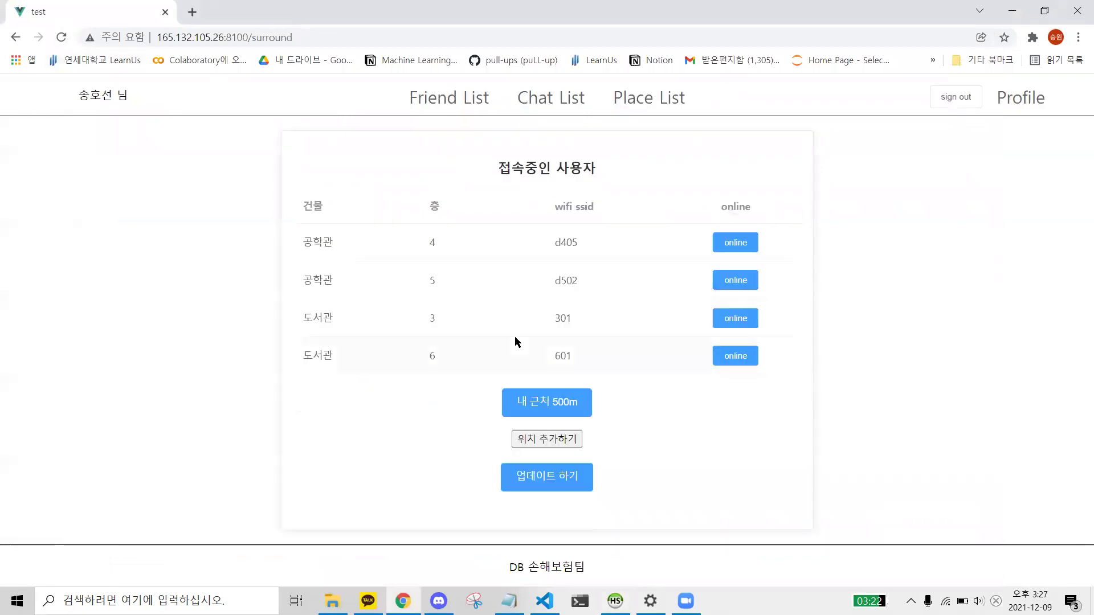
{"action": "double_click", "coordinate": [569, 244]}
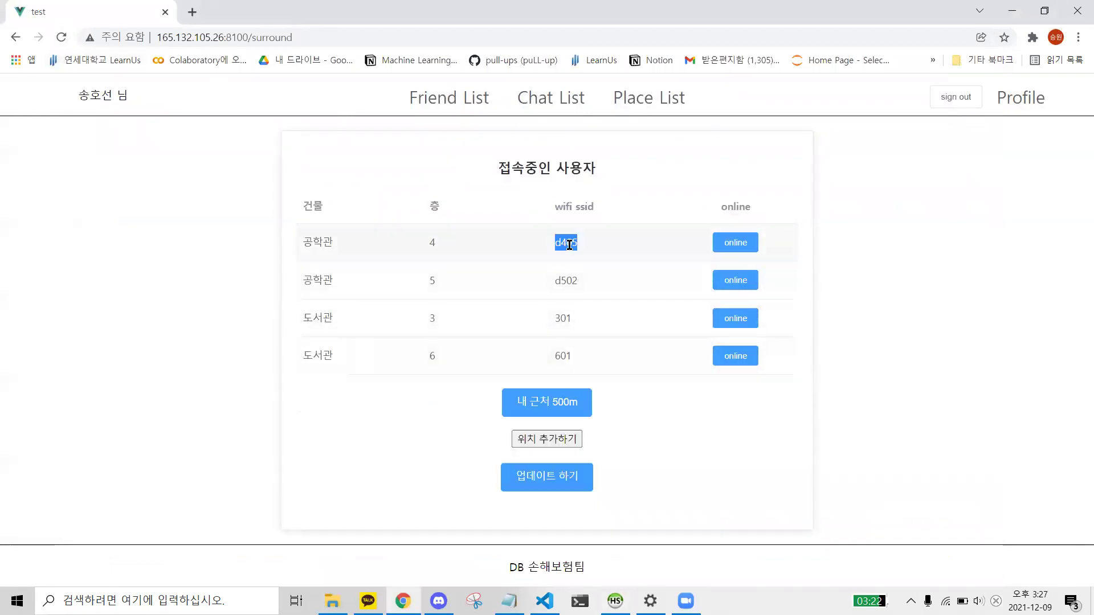
{"action": "left_click", "coordinate": [738, 242]}
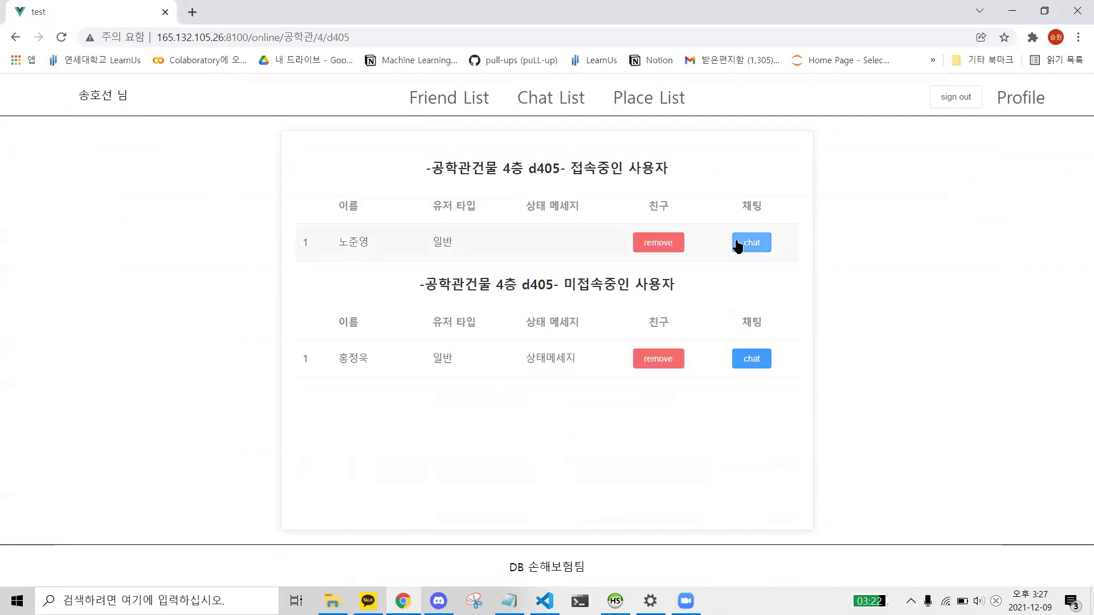
- Compare the d405 user list with HeidiSQL's second user row: status message, SSID d405, connection flag
{"action": "key", "text": "alt+Tab"}
{"action": "left_click", "coordinate": [128, 157]}
{"action": "left_click_drag", "start_coordinate": [710, 462], "coordinate": [860, 462]}
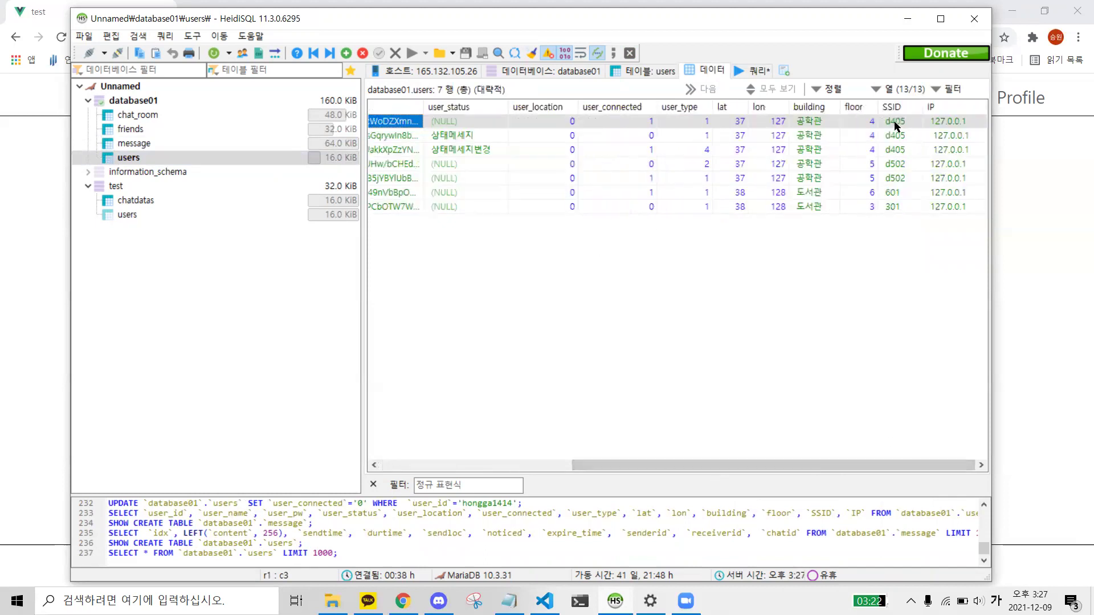
{"action": "left_click", "coordinate": [3, 204]}
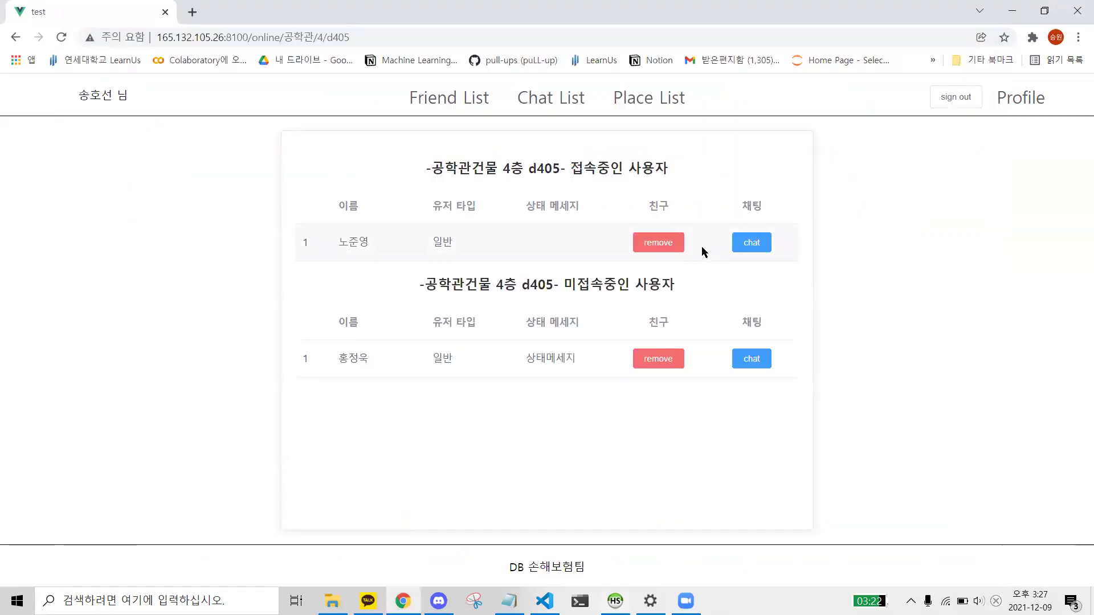
{"action": "key", "text": "alt+Tab"}
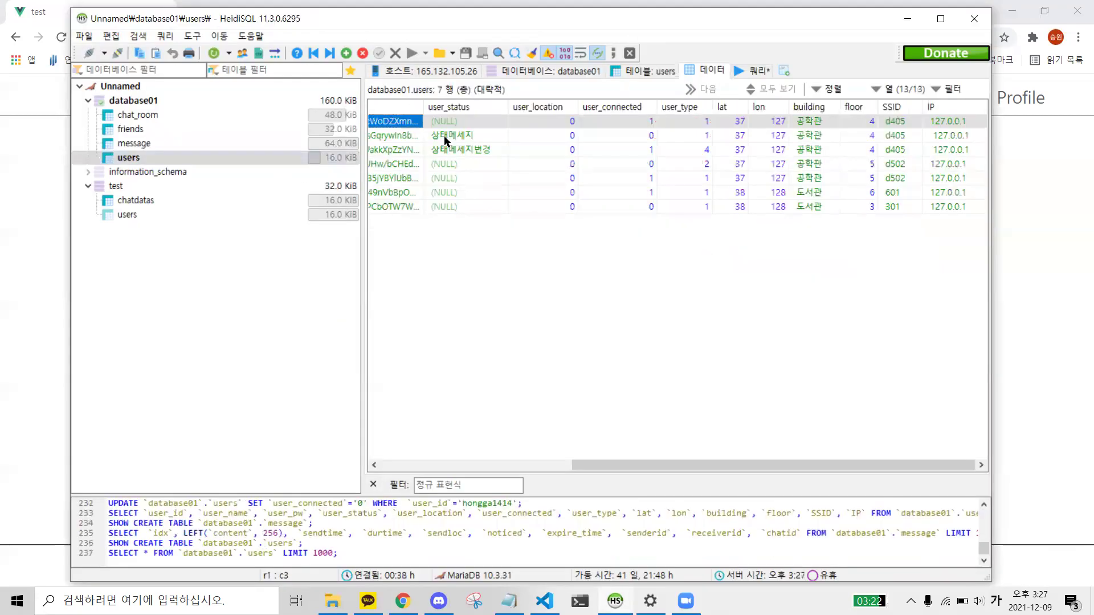
{"action": "left_click", "coordinate": [444, 136]}
{"action": "left_click_drag", "start_coordinate": [663, 464], "coordinate": [732, 436]}
{"action": "left_click", "coordinate": [895, 136]}
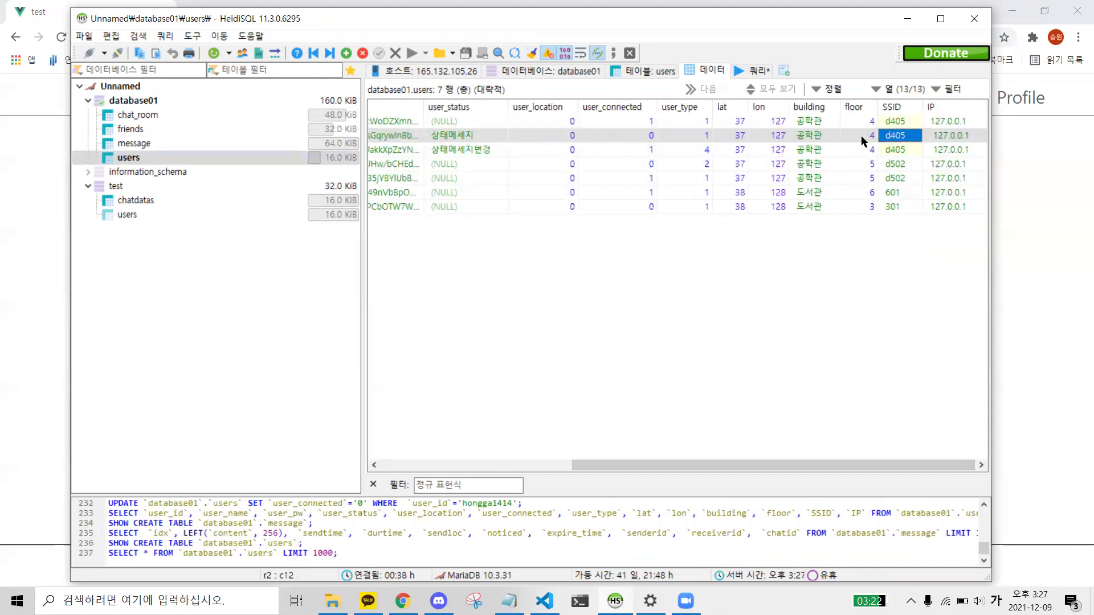
{"action": "left_click", "coordinate": [640, 137]}
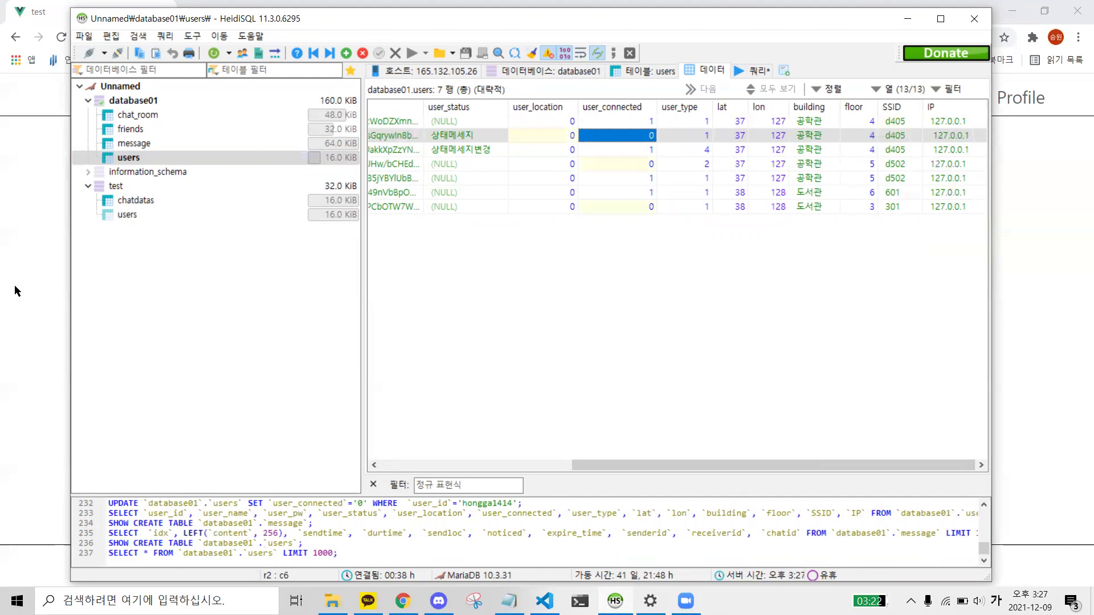
{"action": "left_click", "coordinate": [15, 290]}
{"action": "left_click_drag", "start_coordinate": [552, 284], "coordinate": [673, 277]}
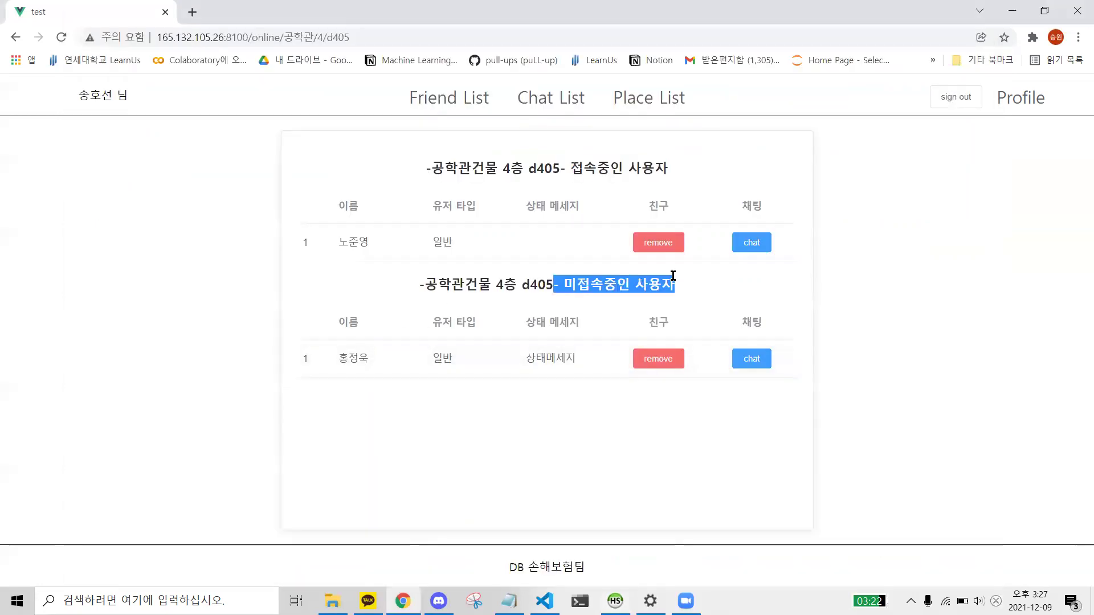
{"action": "left_click", "coordinate": [609, 300]}
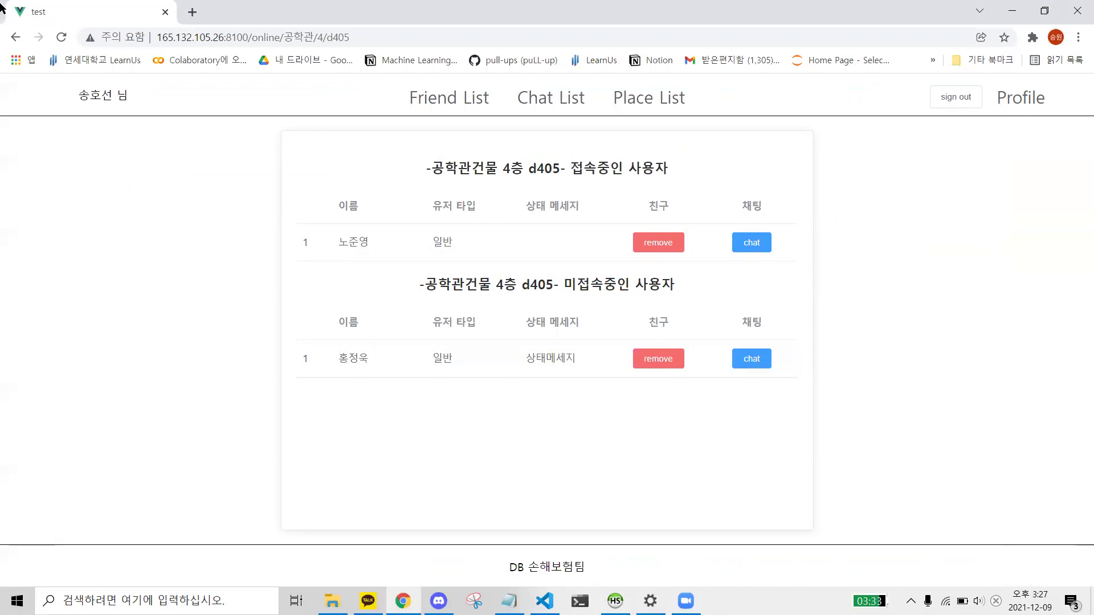
- Check users at 공학관 4/d405, 공학관 5/d502, 도서관 3/301, 도서관 6/601, then start adding a location
{"action": "left_click", "coordinate": [15, 37]}
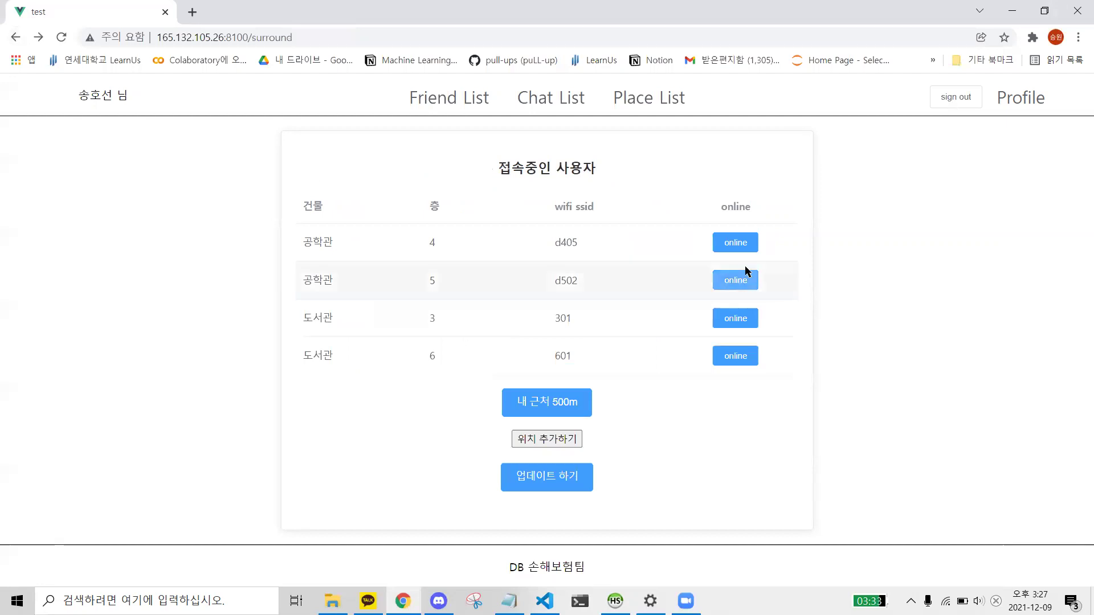
{"action": "left_click", "coordinate": [740, 242]}
{"action": "left_click", "coordinate": [15, 38]}
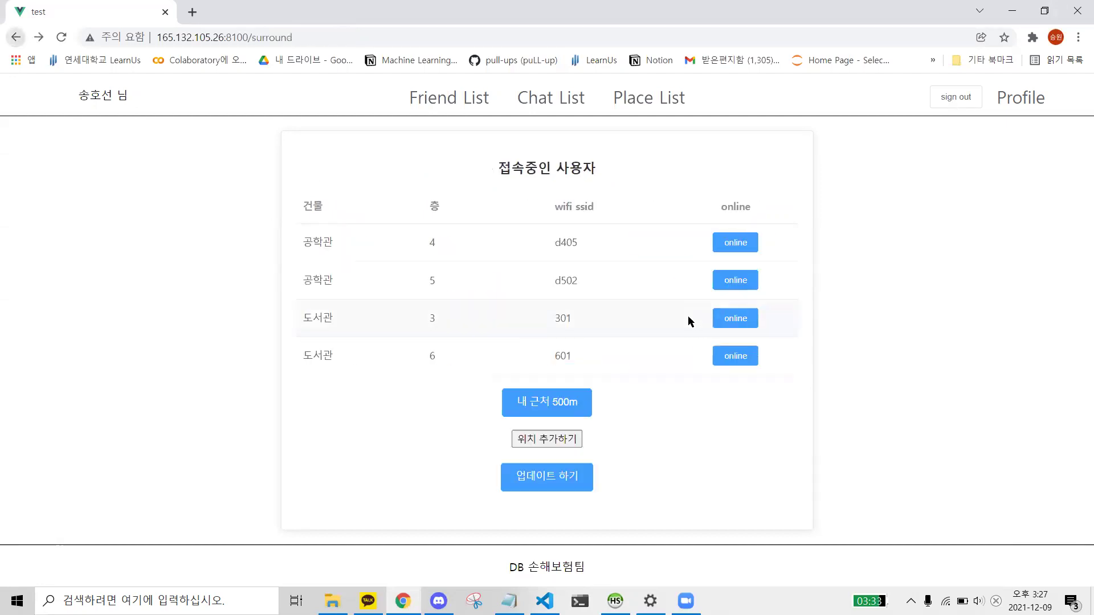
{"action": "left_click", "coordinate": [743, 282]}
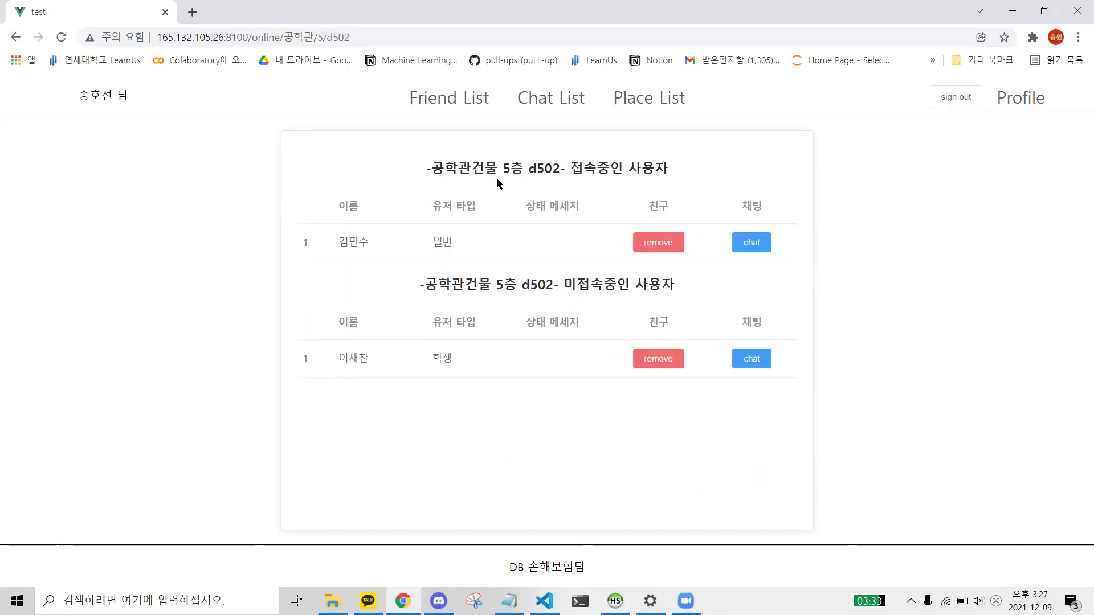
{"action": "left_click", "coordinate": [16, 37]}
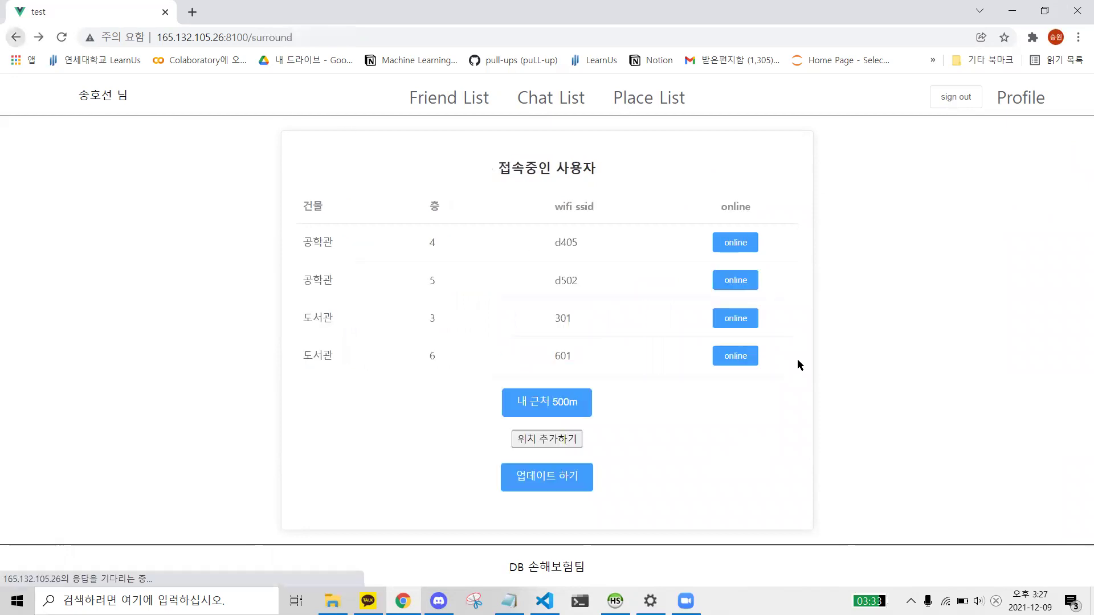
{"action": "left_click", "coordinate": [736, 322]}
{"action": "left_click", "coordinate": [15, 37]}
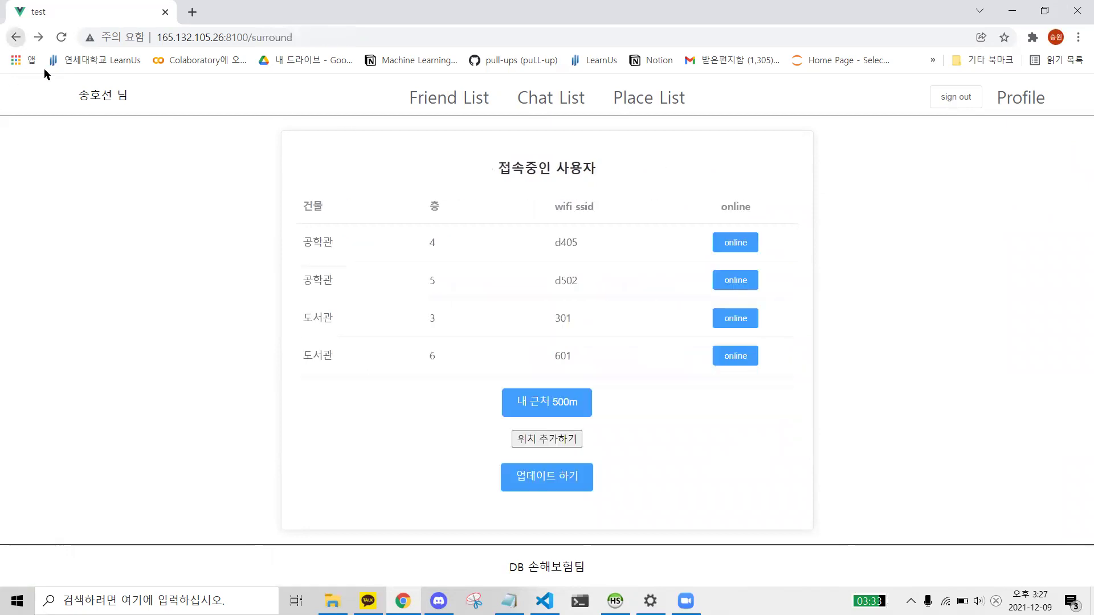
{"action": "left_click", "coordinate": [749, 358]}
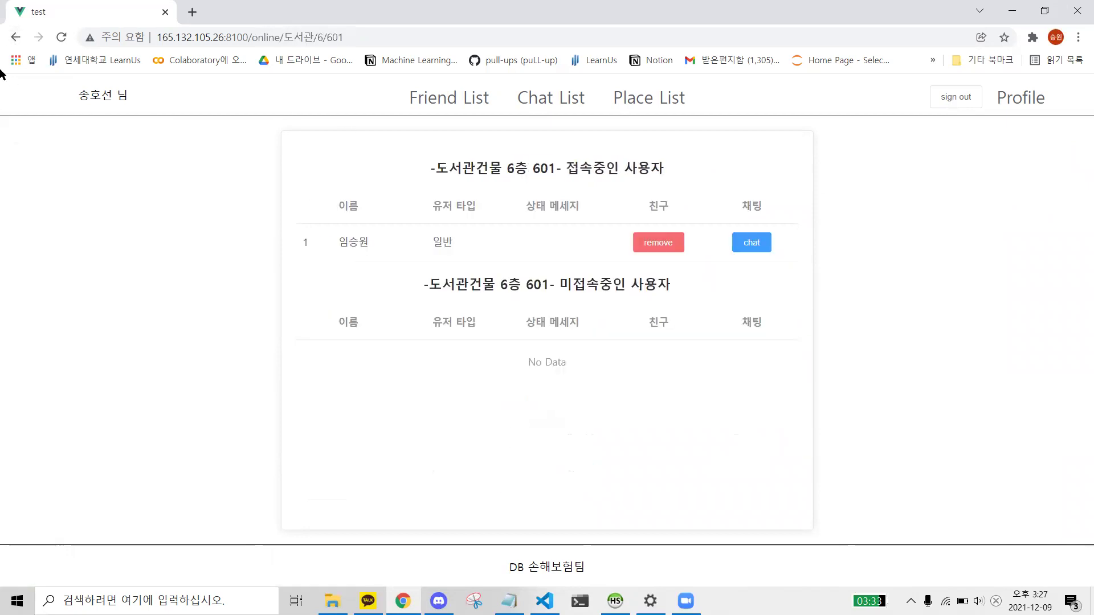
{"action": "left_click", "coordinate": [15, 37]}
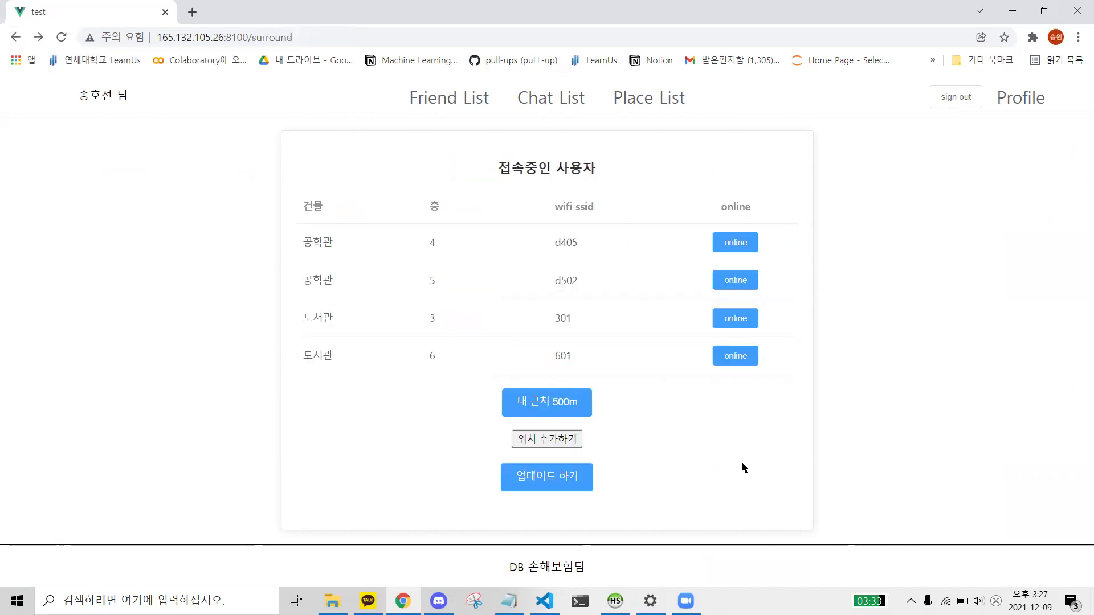
{"action": "left_click", "coordinate": [556, 439]}
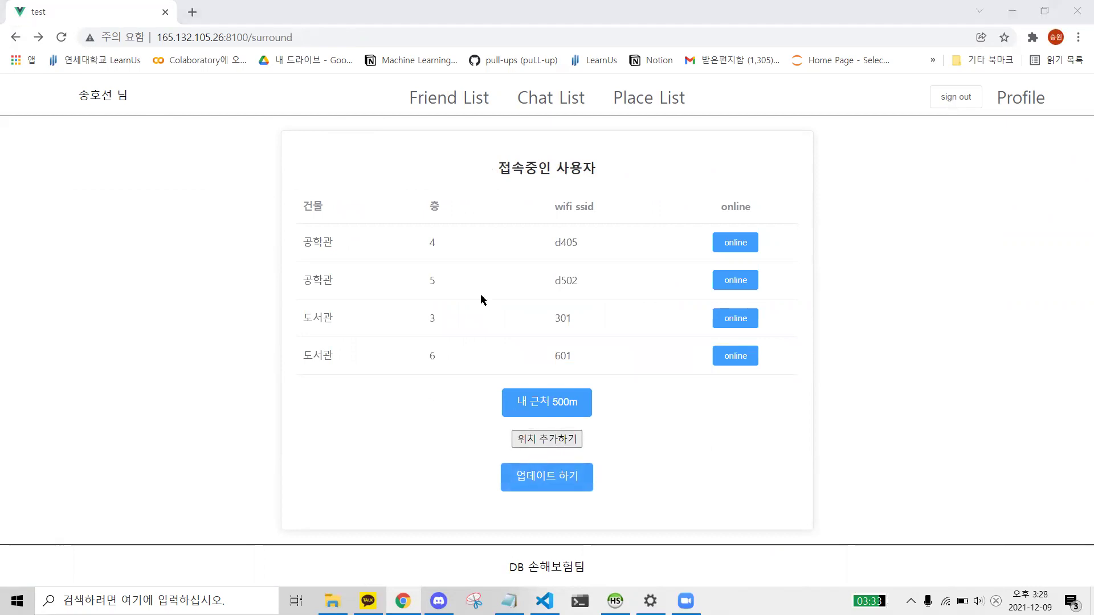
- Open the 새 폴더 folder and show all file types in the file dialog
{"action": "scroll", "coordinate": [489, 271], "scroll_direction": "down", "scroll_amount": 5}
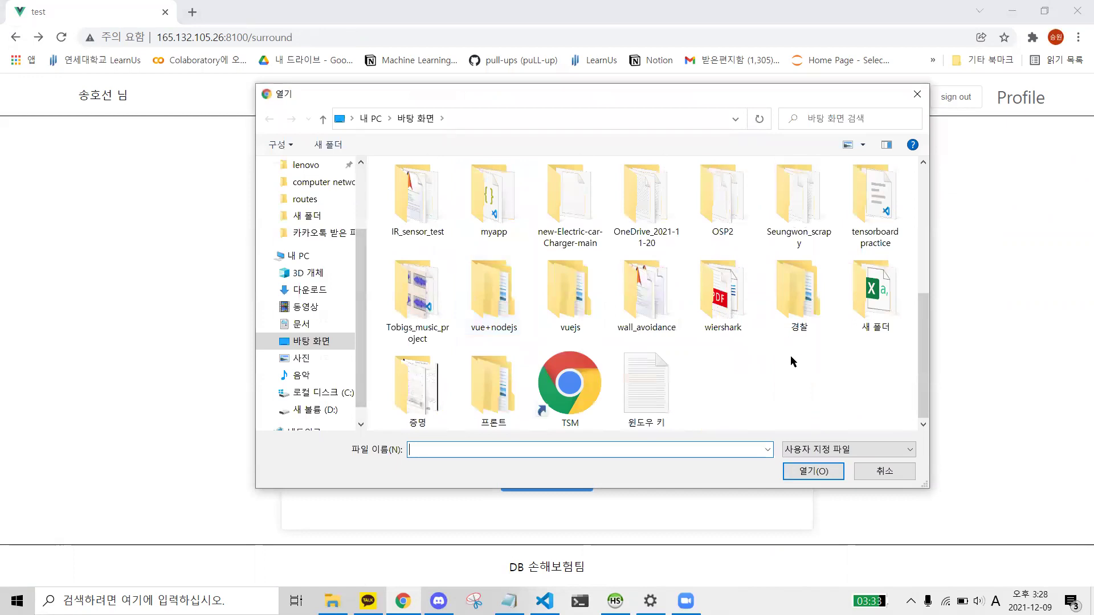
{"action": "left_click", "coordinate": [886, 327]}
{"action": "double_click", "coordinate": [887, 327]}
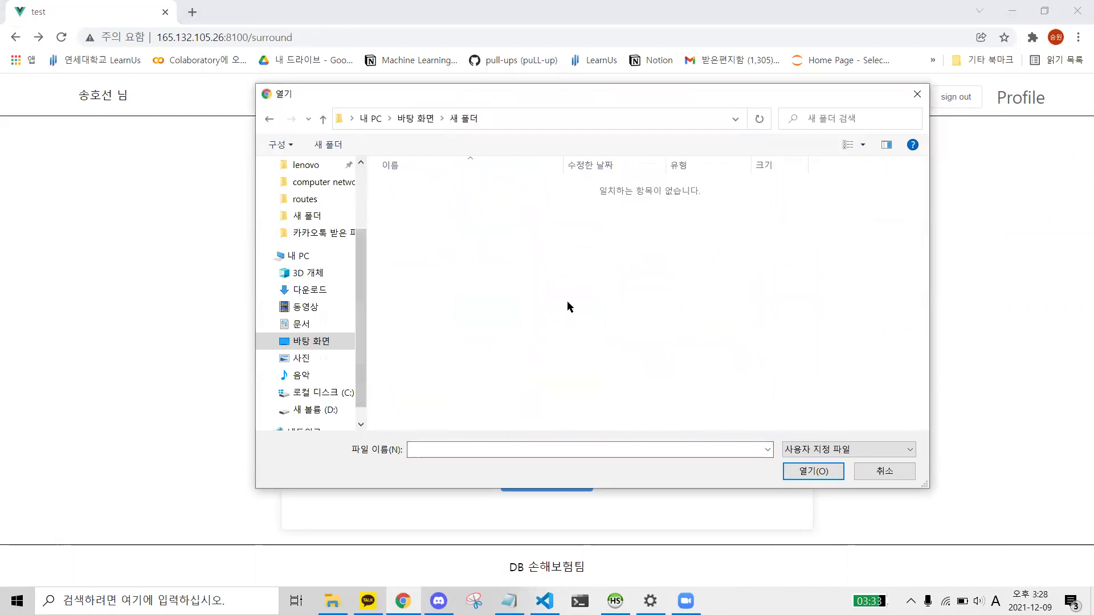
{"action": "left_click", "coordinate": [854, 452]}
{"action": "left_click", "coordinate": [829, 475]}
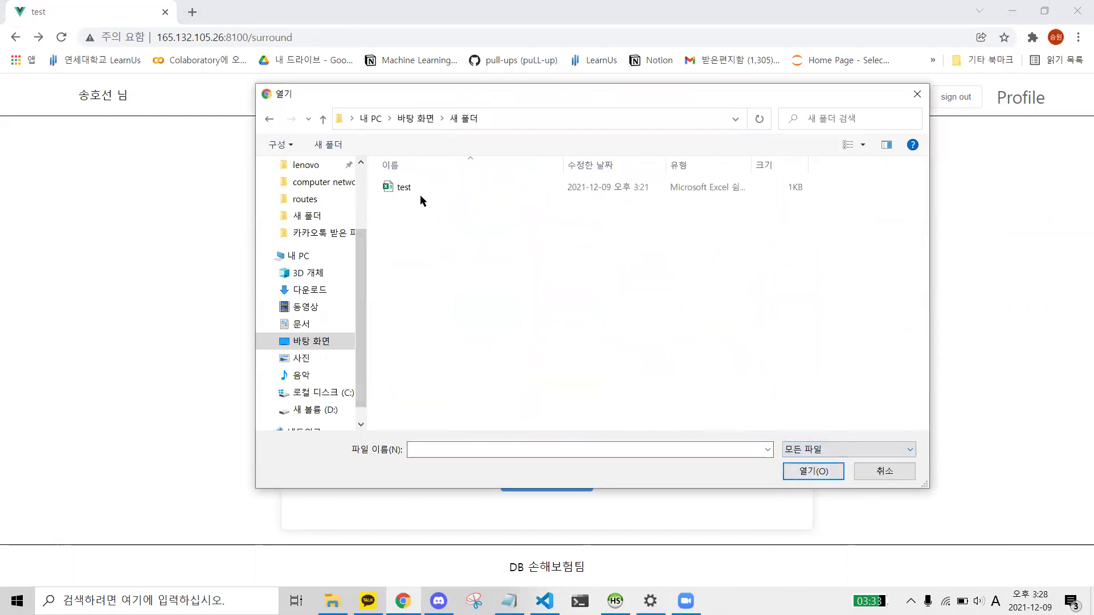
{"action": "left_click", "coordinate": [332, 599]}
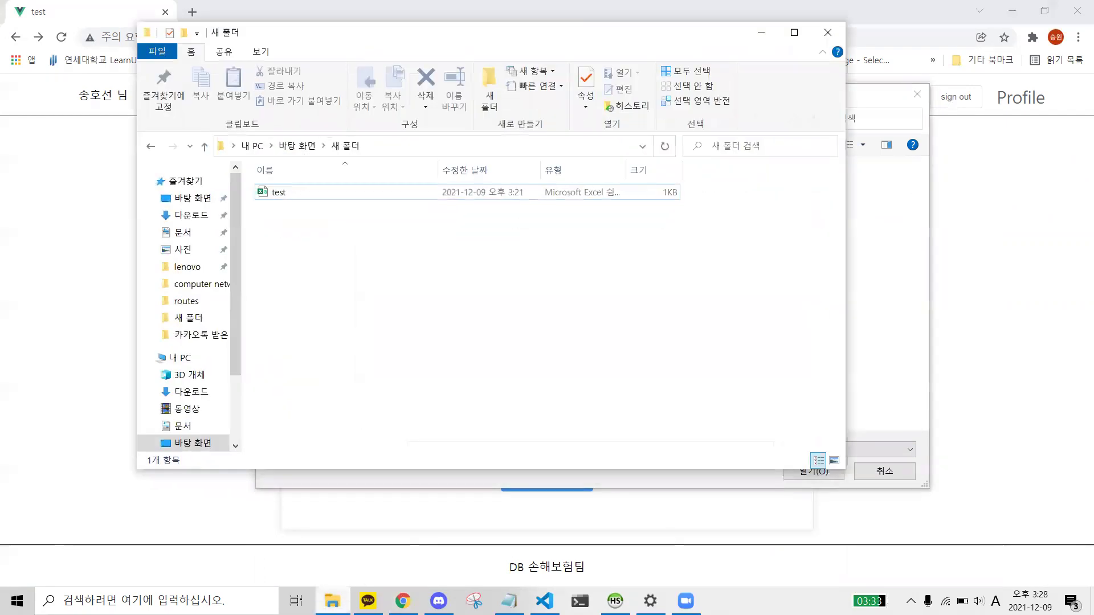
- Open the test file in Notepad to read 38,128,도서관,3,301,127.0.0.1
{"action": "right_click", "coordinate": [293, 198]}
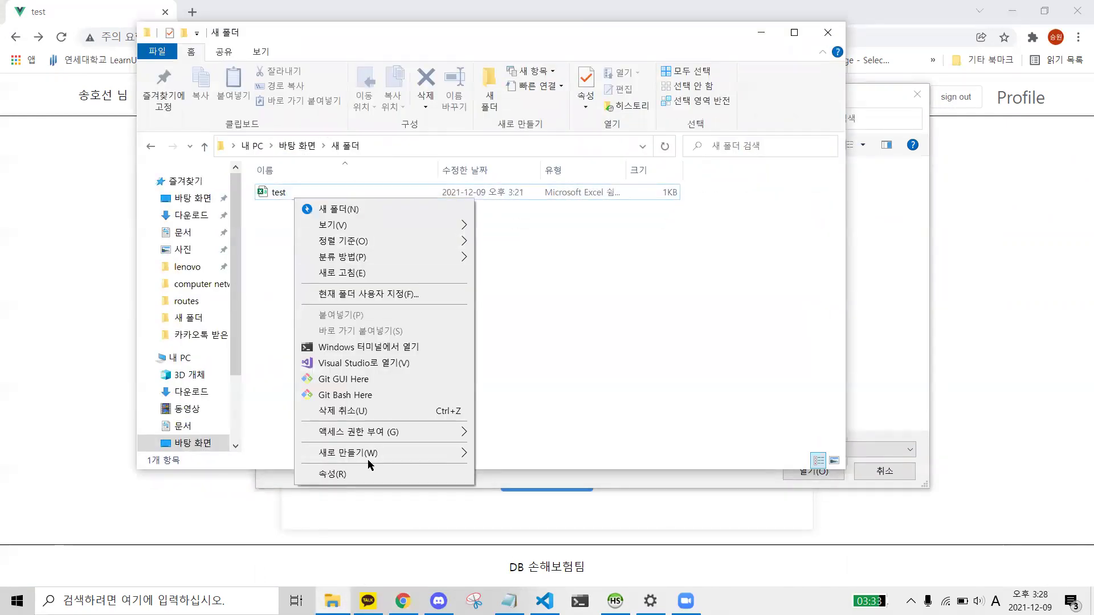
{"action": "left_click", "coordinate": [275, 194]}
{"action": "right_click", "coordinate": [276, 197]}
{"action": "mouse_move", "coordinate": [371, 350]}
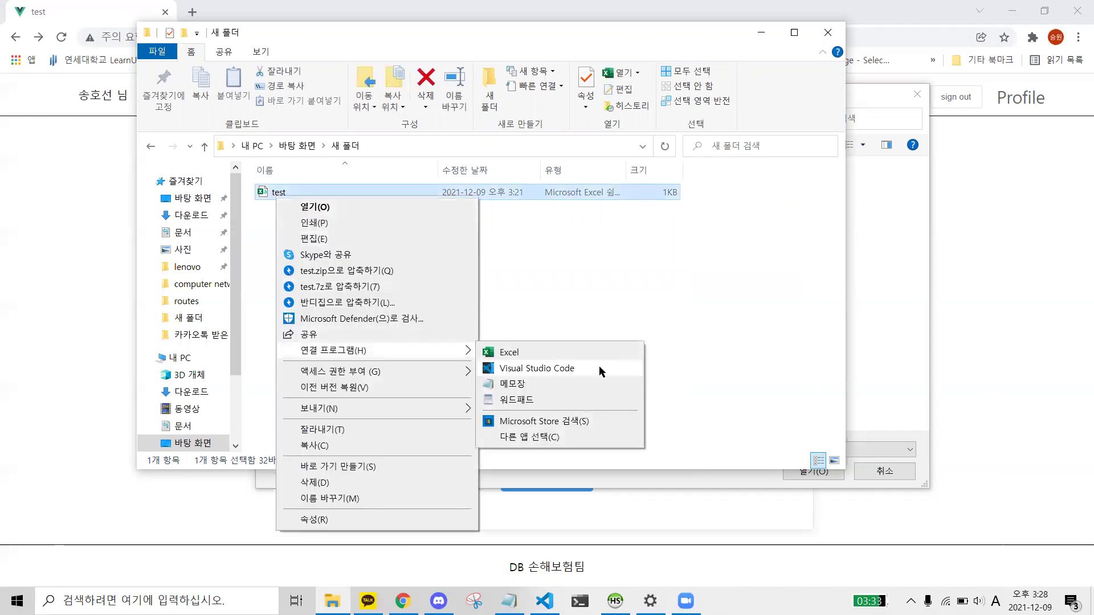
{"action": "left_click", "coordinate": [511, 385]}
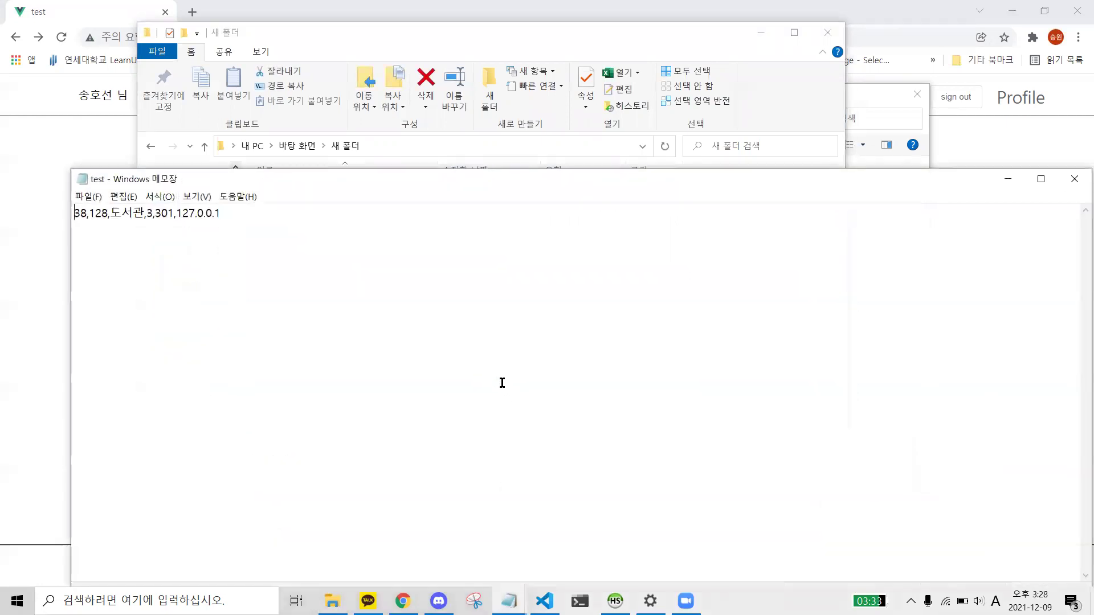
{"action": "left_click", "coordinate": [99, 219]}
- Minimize Notepad and move the Explorer window out of the way
{"action": "left_click_drag", "start_coordinate": [299, 181], "coordinate": [127, 193]}
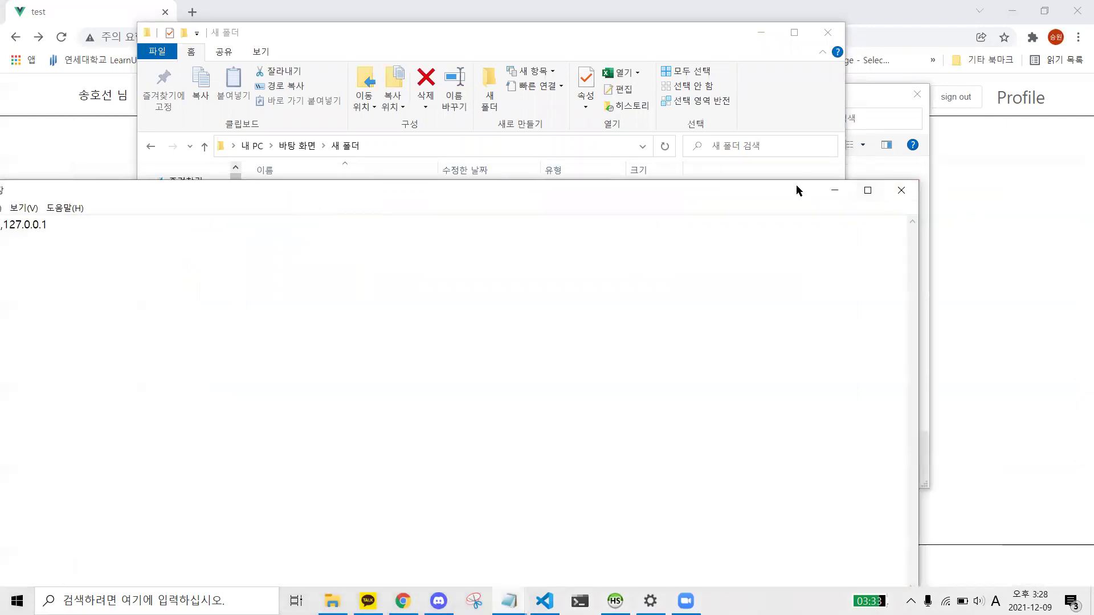
{"action": "left_click", "coordinate": [835, 190]}
{"action": "left_click_drag", "start_coordinate": [671, 36], "coordinate": [892, 103]}
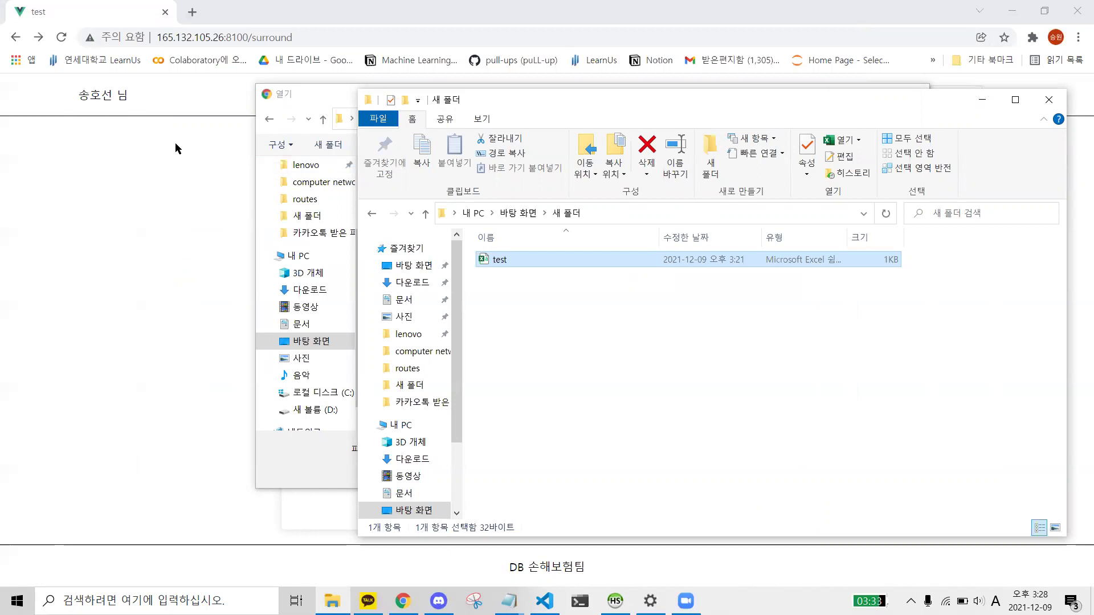
{"action": "key", "text": "alt+Tab"}
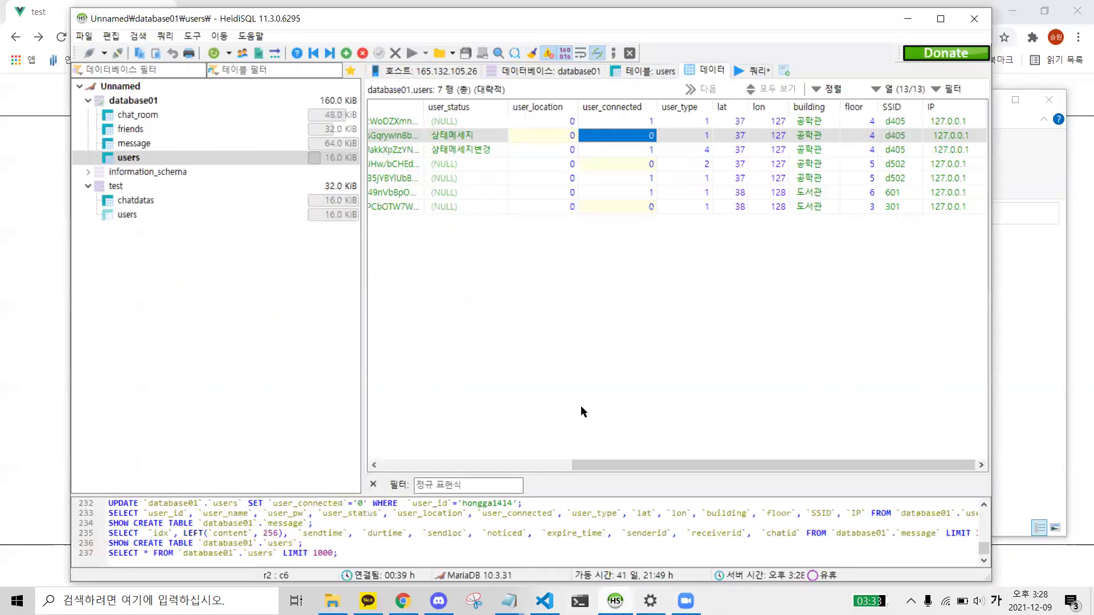
{"action": "left_click_drag", "start_coordinate": [636, 464], "coordinate": [442, 443]}
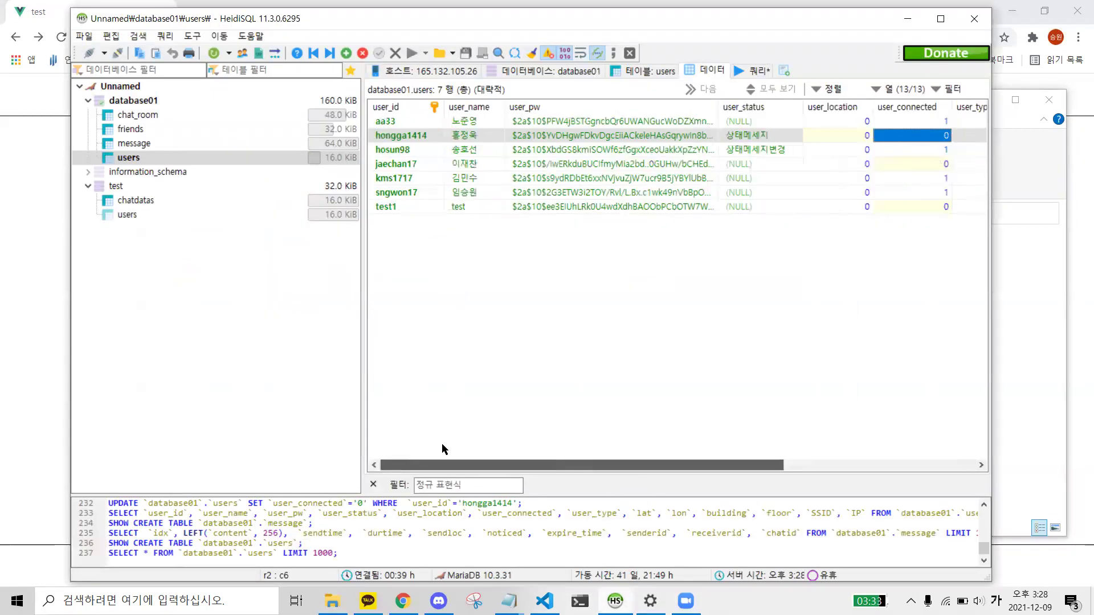
{"action": "left_click", "coordinate": [473, 151]}
{"action": "left_click_drag", "start_coordinate": [690, 463], "coordinate": [907, 458]}
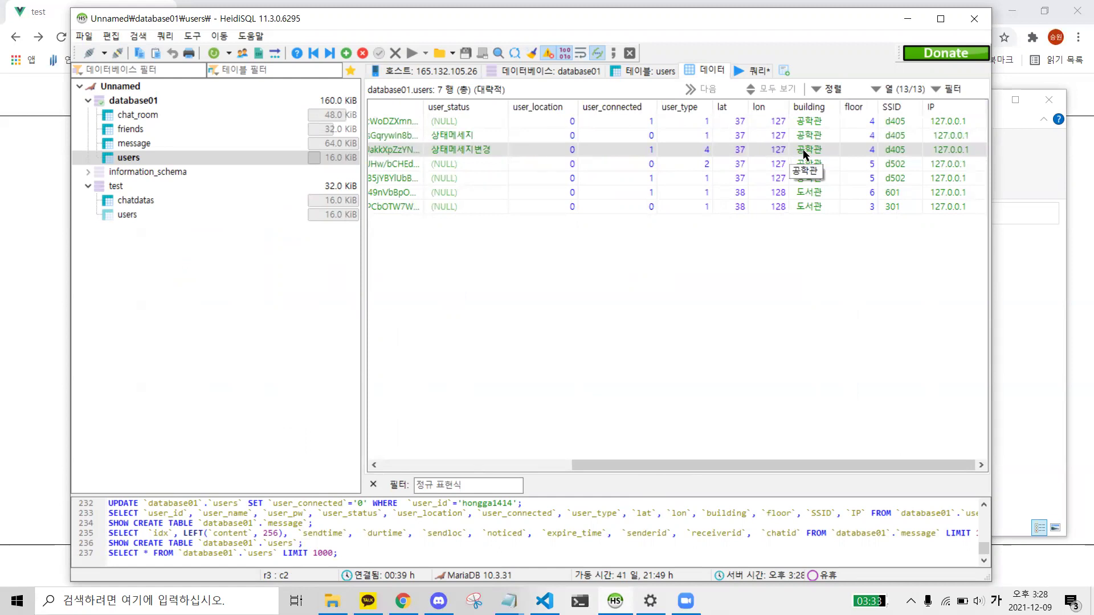
{"action": "left_click", "coordinate": [907, 18]}
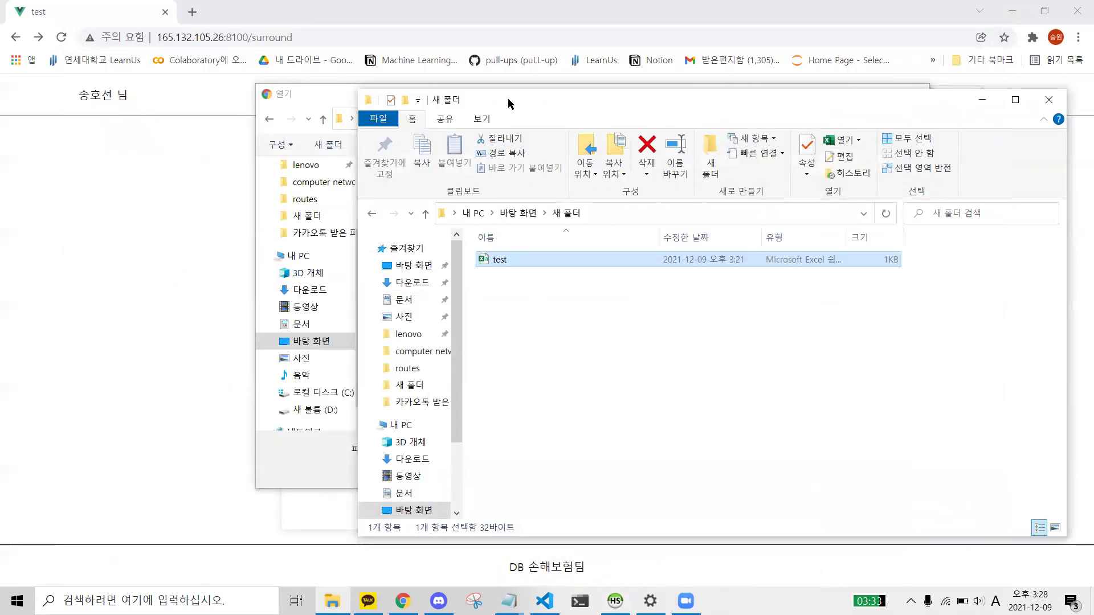
- Upload the test file via the open dialog, apply it with 업데이트 하기, then return to HeidiSQL
{"action": "left_click_drag", "start_coordinate": [514, 101], "coordinate": [446, 152]}
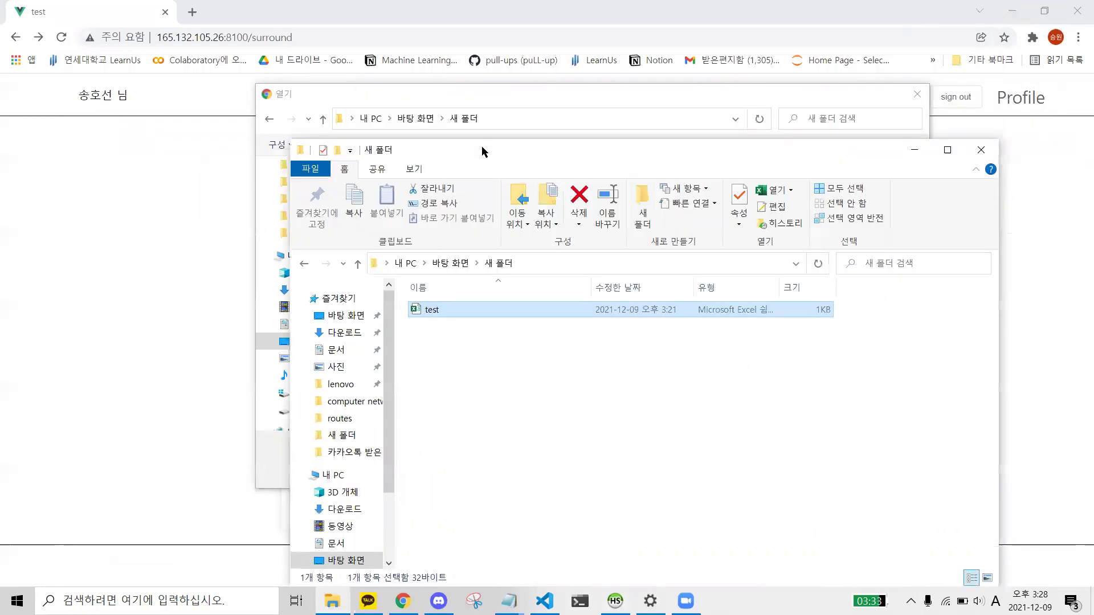
{"action": "left_click", "coordinate": [914, 153]}
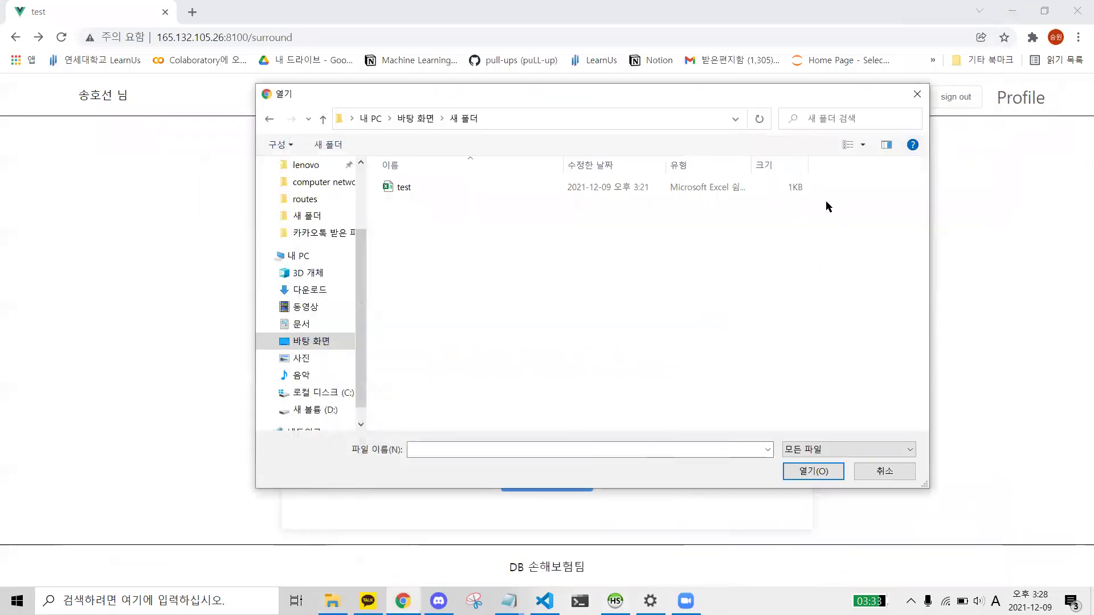
{"action": "left_click", "coordinate": [436, 186]}
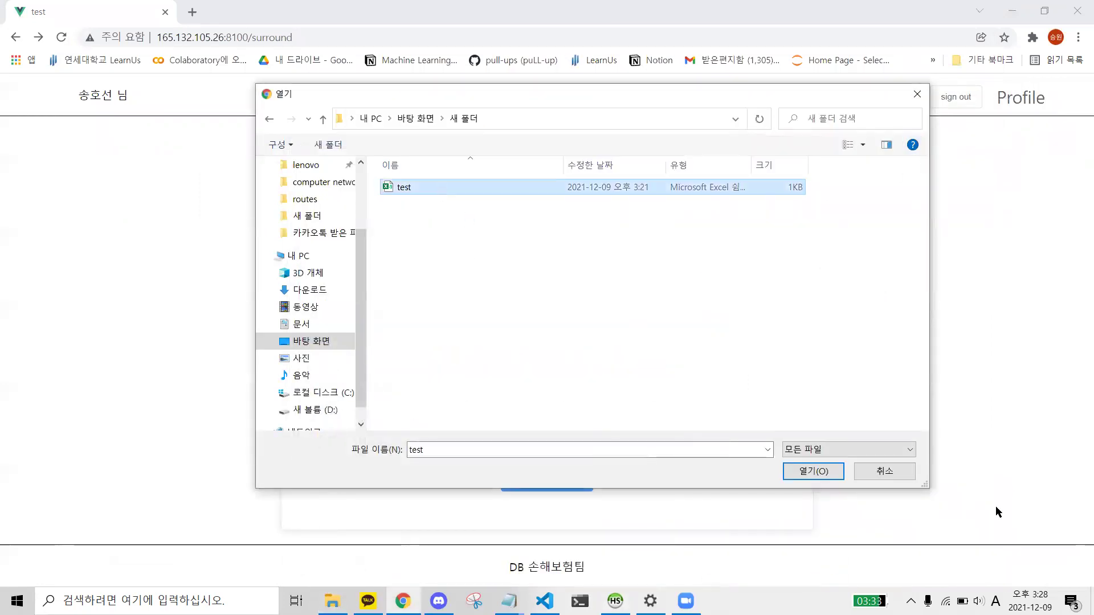
{"action": "left_click", "coordinate": [822, 472]}
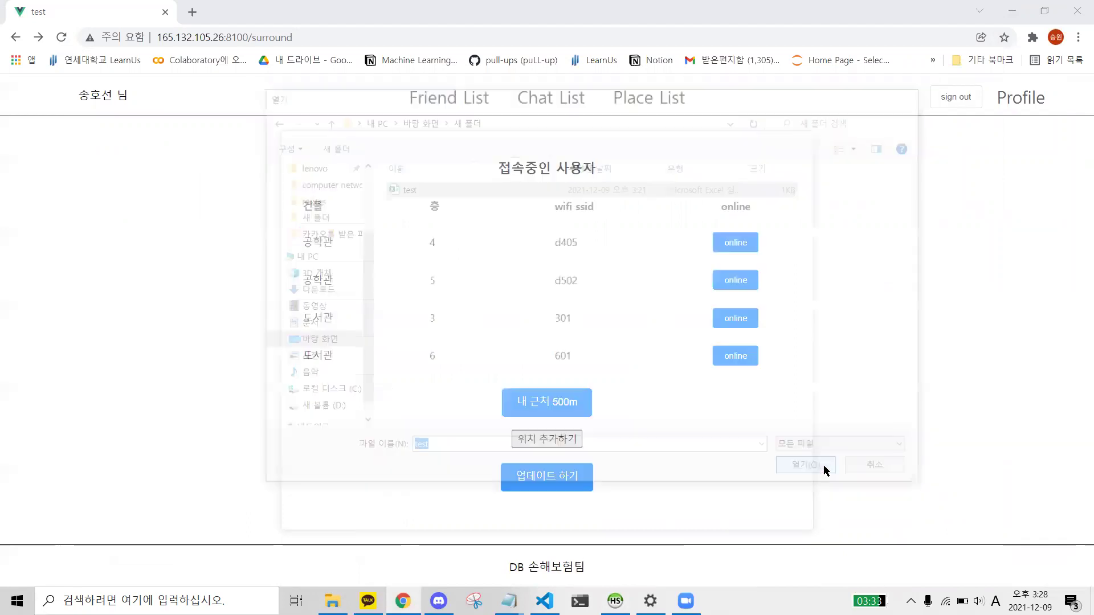
{"action": "left_click", "coordinate": [563, 491]}
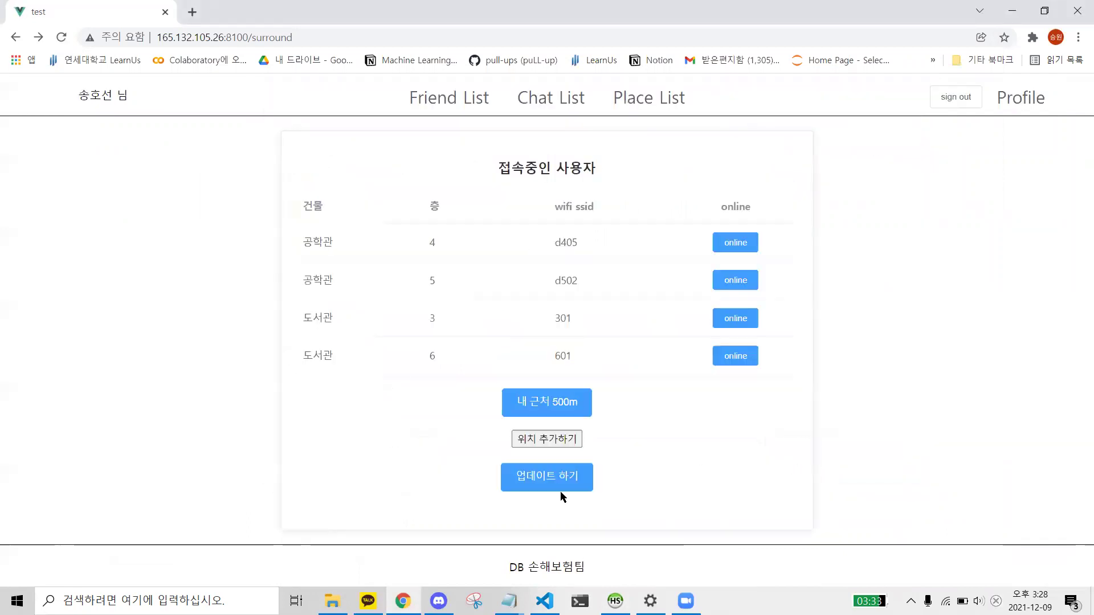
{"action": "left_click", "coordinate": [614, 601]}
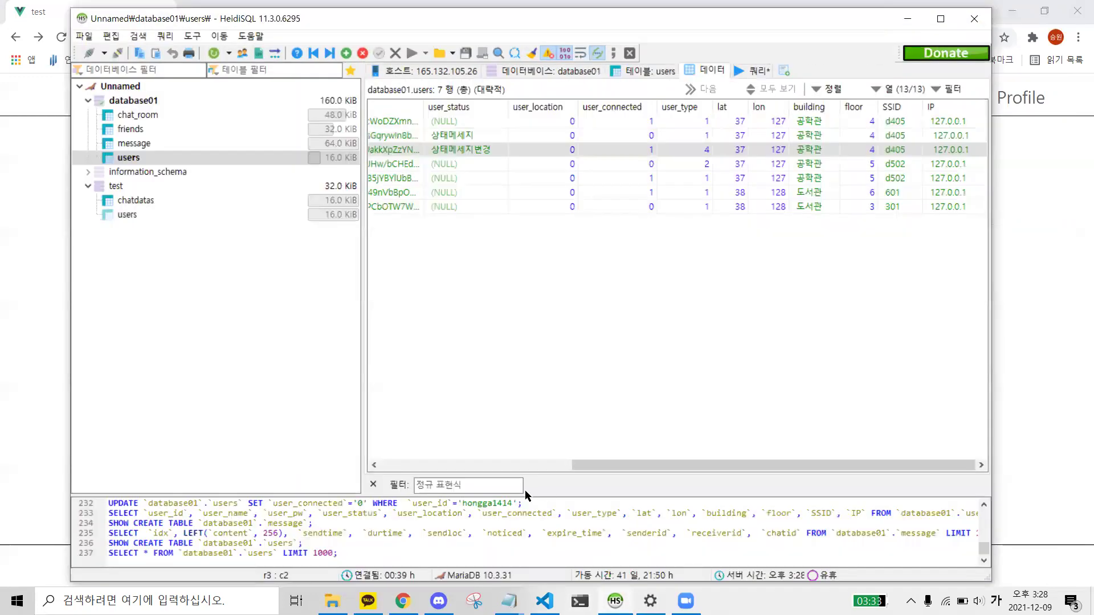
- Reload the users table and confirm the third user shows lat 38, lon 128, building 도서관
{"action": "left_click", "coordinate": [495, 470]}
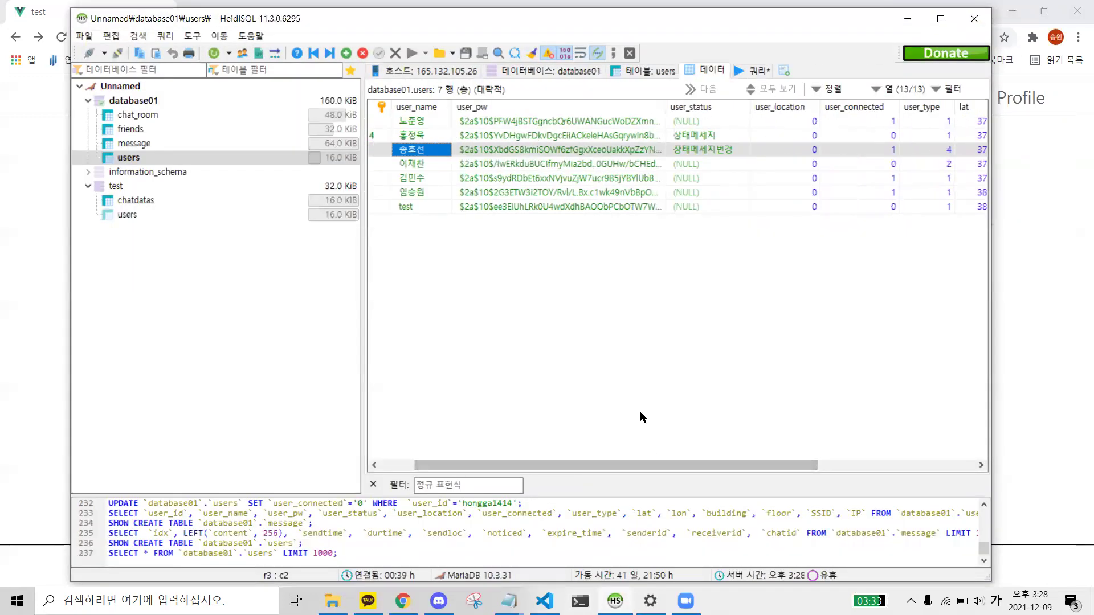
{"action": "left_click_drag", "start_coordinate": [660, 462], "coordinate": [756, 451]}
{"action": "left_click", "coordinate": [197, 143]}
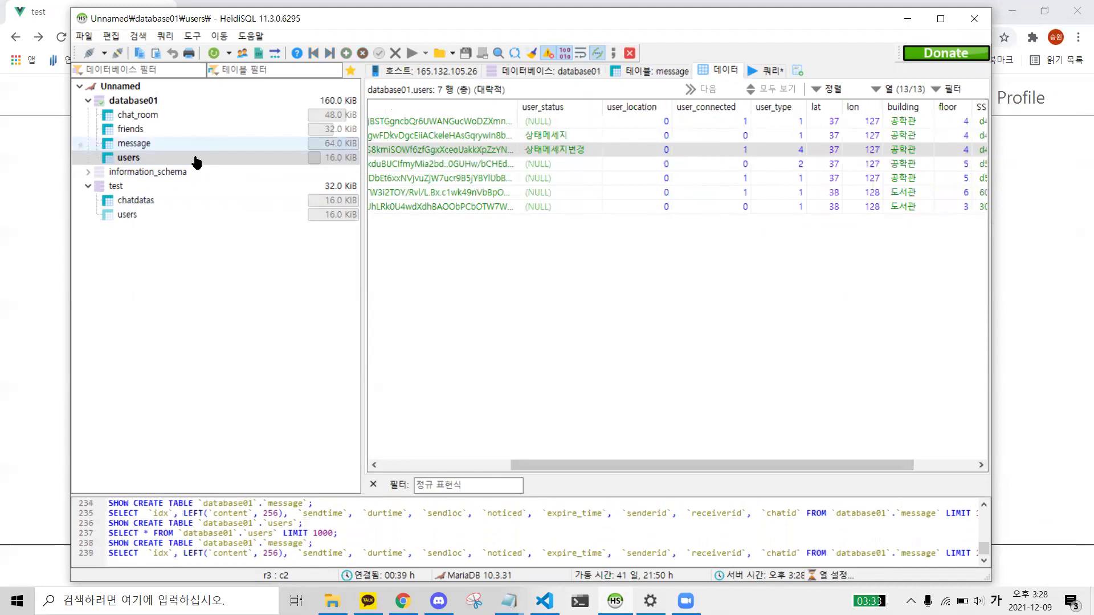
{"action": "left_click", "coordinate": [194, 157]}
{"action": "left_click_drag", "start_coordinate": [563, 463], "coordinate": [700, 433]}
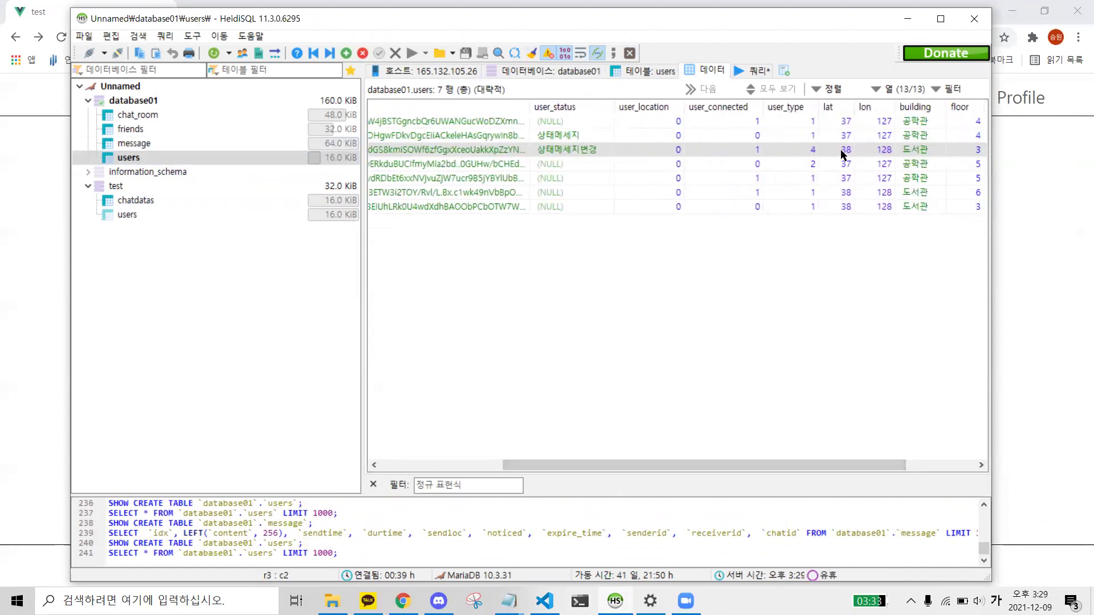
{"action": "left_click", "coordinate": [842, 151]}
{"action": "left_click", "coordinate": [870, 146]}
{"action": "left_click", "coordinate": [907, 150]}
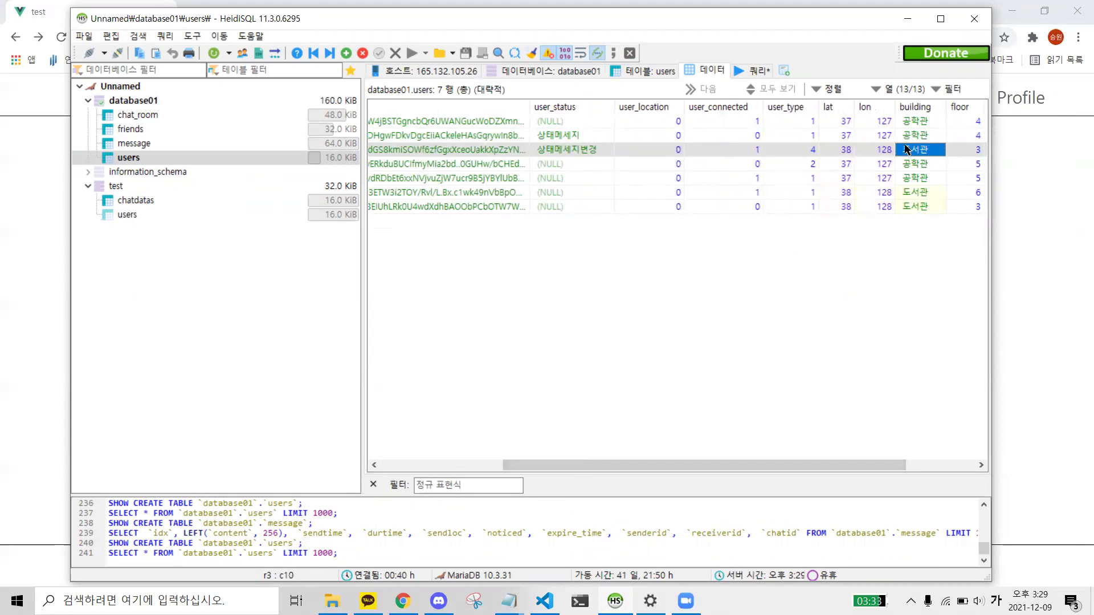
{"action": "left_click_drag", "start_coordinate": [847, 462], "coordinate": [948, 436]}
- View the Profile page and verify latitude 38, longitude 128, 도서관, floor 3, SSID 301
{"action": "left_click", "coordinate": [1023, 228]}
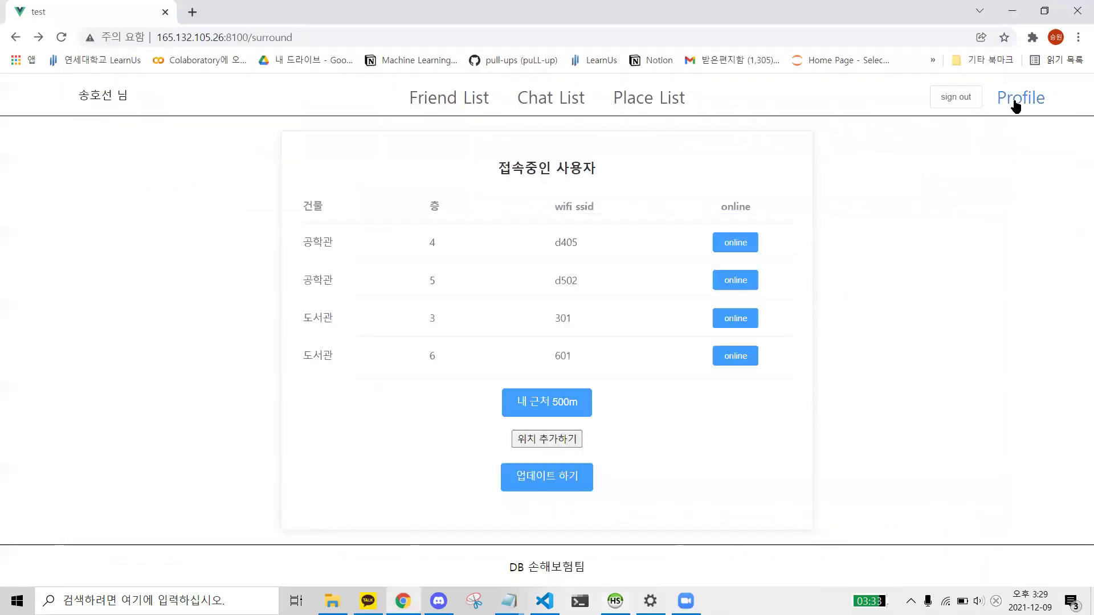
{"action": "left_click", "coordinate": [1018, 102]}
{"action": "left_click_drag", "start_coordinate": [462, 269], "coordinate": [488, 296]}
{"action": "left_click", "coordinate": [485, 284]}
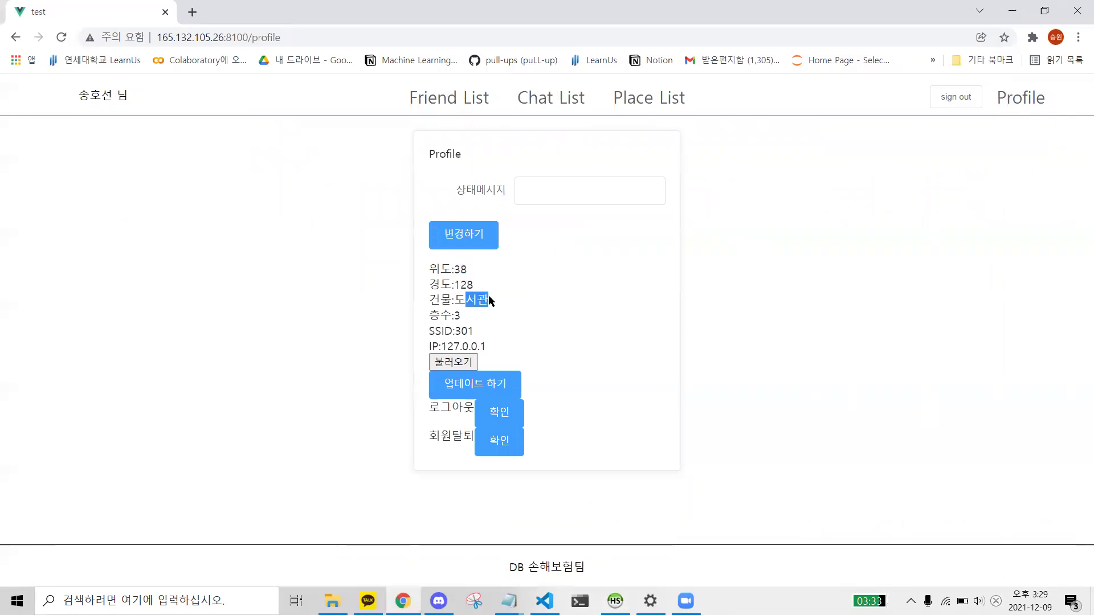
{"action": "left_click", "coordinate": [477, 295]}
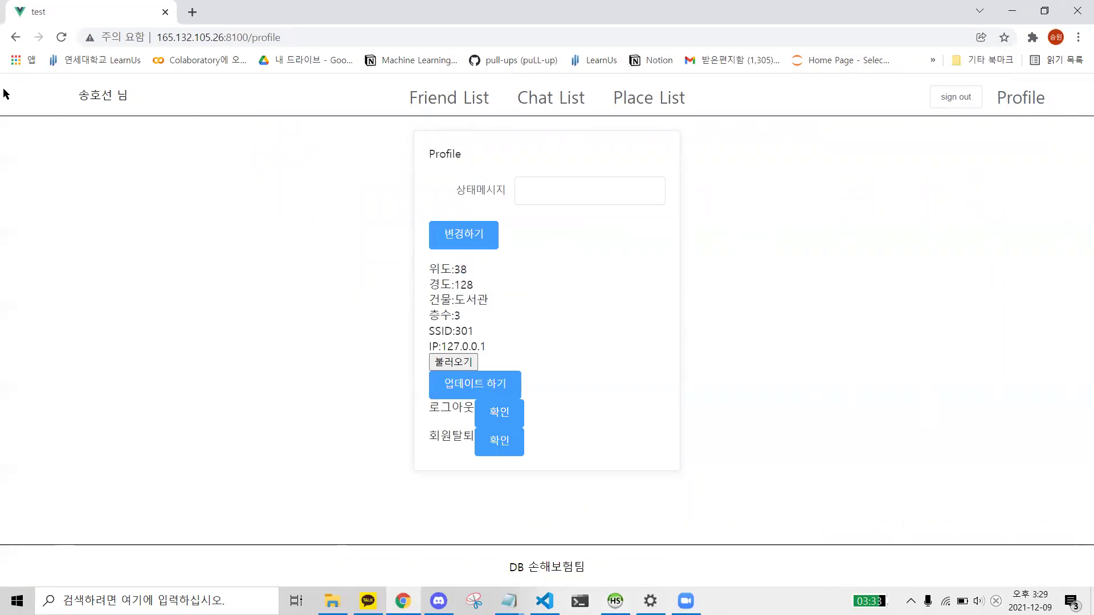